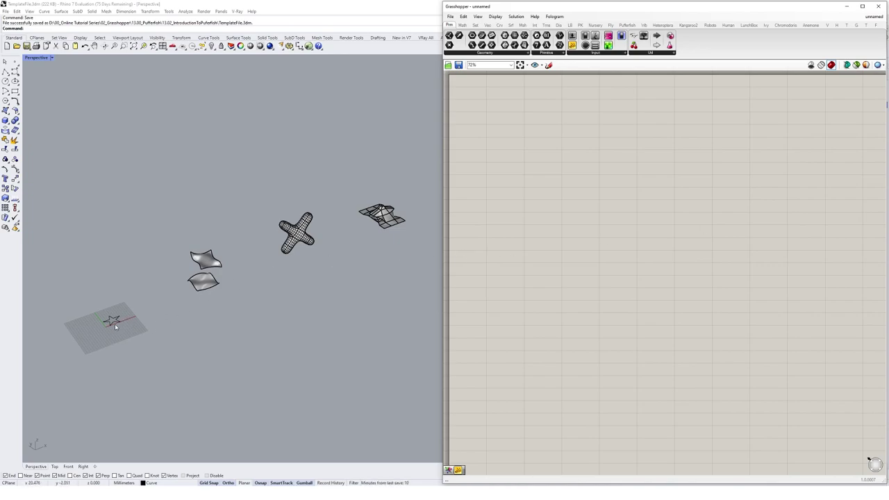
# Add a Curve parameter to the canvas and reference the star curve from the Rhino model in it.
pyautogui.scroll(5, 109, 325)
pyautogui.scroll(3, 292, 292)
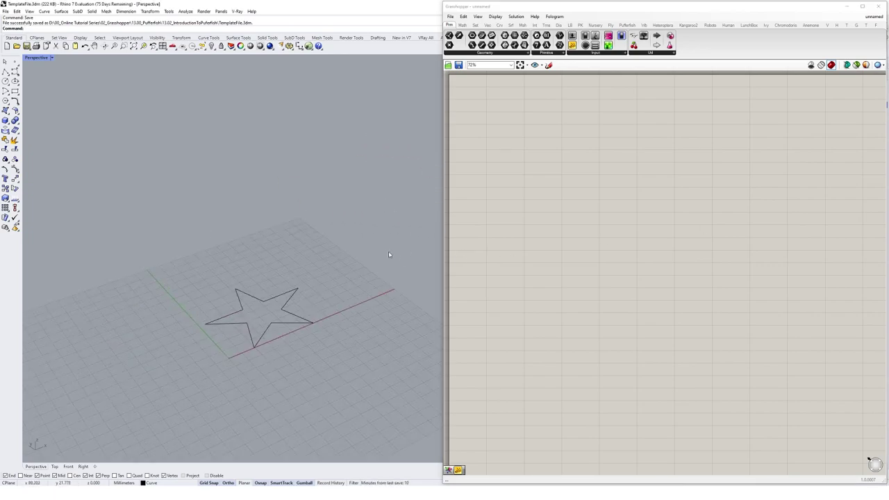
pyautogui.doubleClick(504, 200)
pyautogui.write('curve')
pyautogui.press('Return')
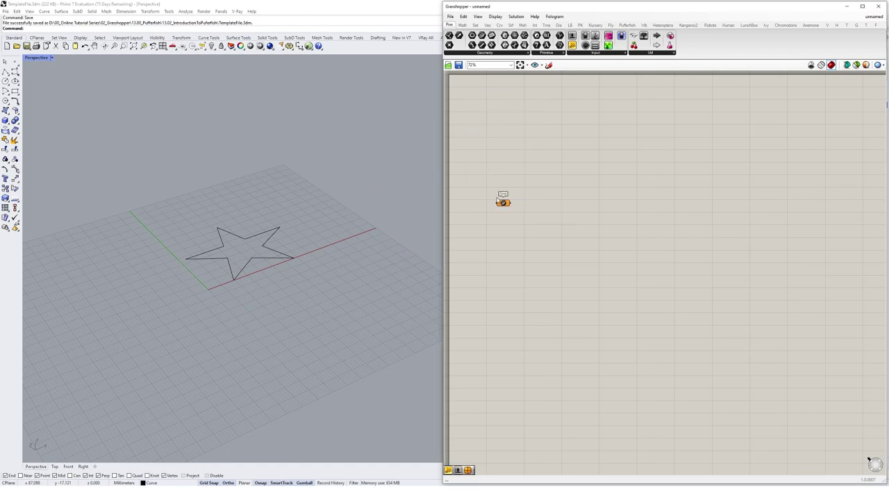
pyautogui.rightClick(501, 203)
pyautogui.click(543, 297)
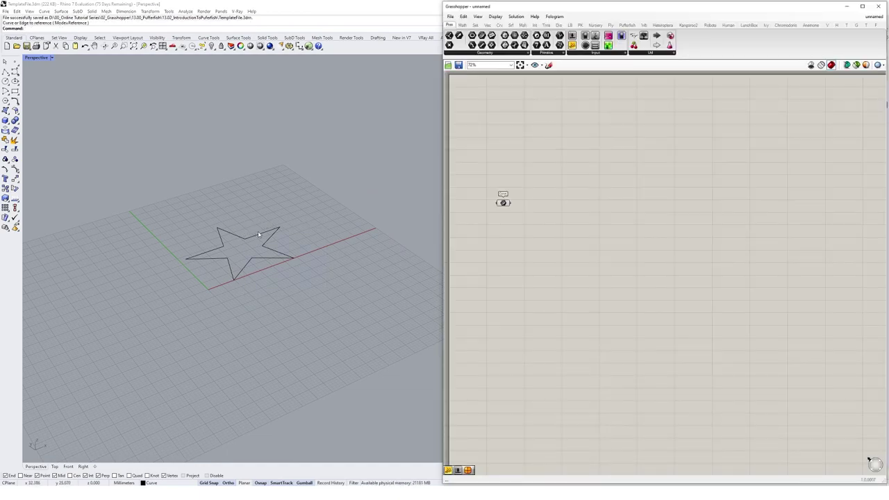
pyautogui.click(503, 204)
pyautogui.scroll(3, 517, 180)
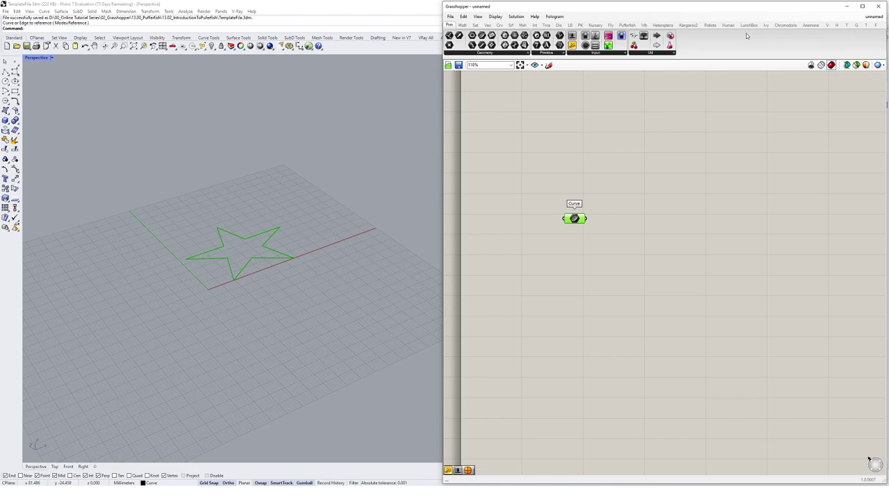
# Place the Pufferfish Prude Curve component beside the Curve parameter.
pyautogui.click(628, 25)
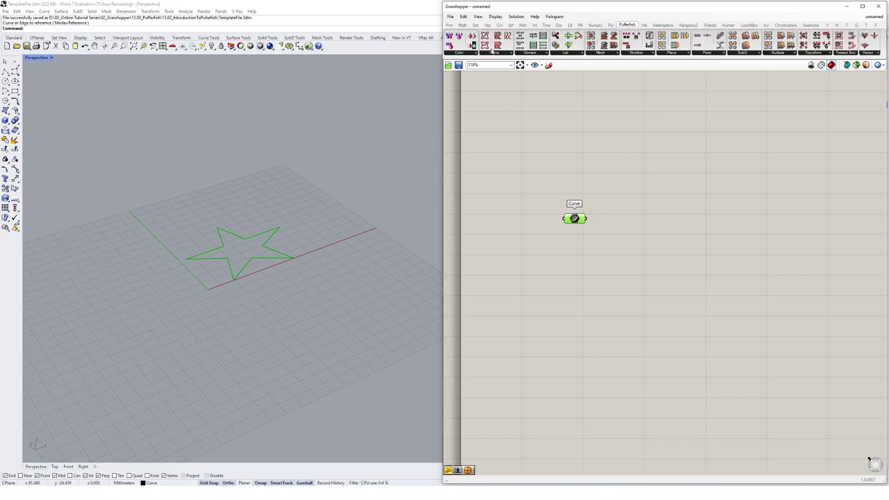
pyautogui.click(495, 54)
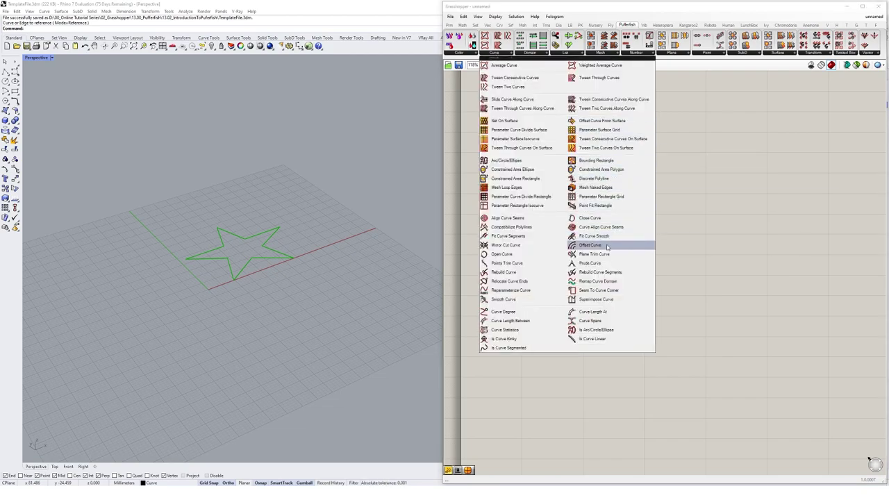
pyautogui.click(598, 265)
pyautogui.moveTo(604, 258); pyautogui.dragTo(666, 230)
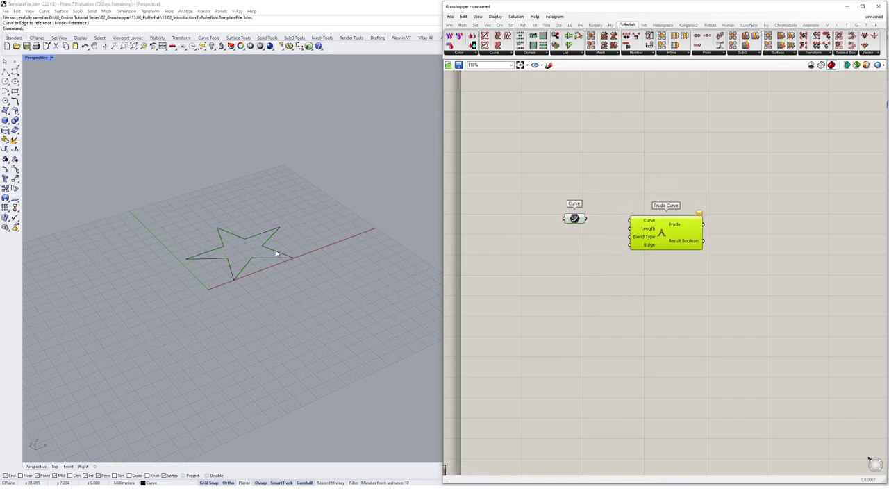
# Examine the star curve and its sharp corners up close in the Perspective viewport.
pyautogui.keyDown('shift'); pyautogui.moveTo(314, 241); pyautogui.dragTo(389, 240, button='right'); pyautogui.keyUp('shift')
pyautogui.click(306, 289)
pyautogui.write('zs')
pyautogui.press('Return')
pyautogui.moveTo(315, 279); pyautogui.dragTo(320, 248, button='right')
pyautogui.scroll(-5, 320, 245)
pyautogui.click(302, 205)
pyautogui.scroll(-4, 311, 180)
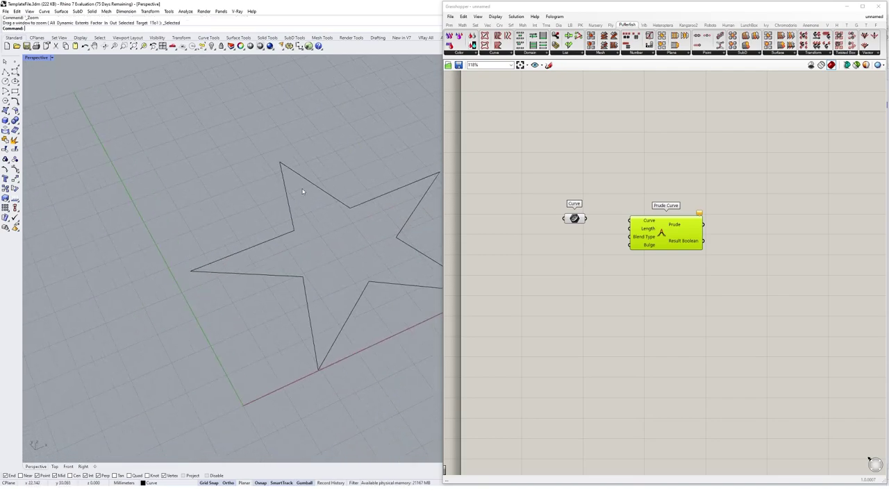
pyautogui.keyDown('shift'); pyautogui.moveTo(308, 182); pyautogui.dragTo(274, 221, button='right'); pyautogui.keyUp('shift')
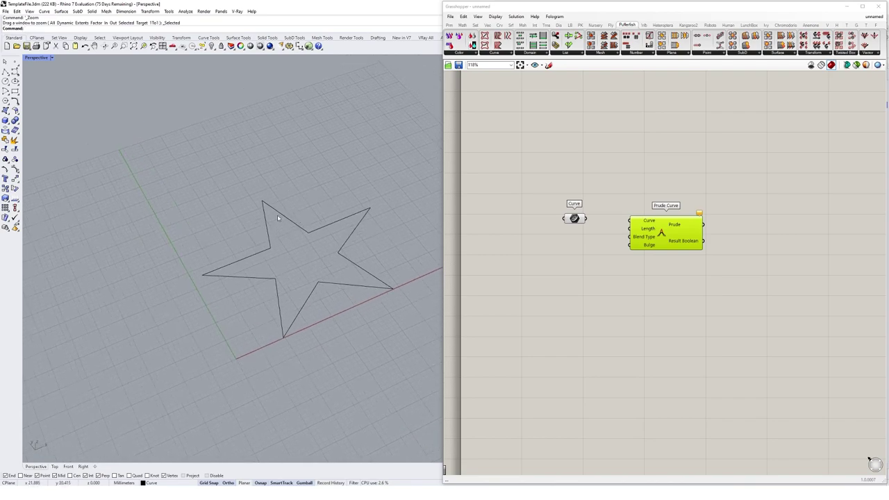
# Connect the Curve parameter to the Curve input of the Prude Curve component.
pyautogui.click(666, 227)
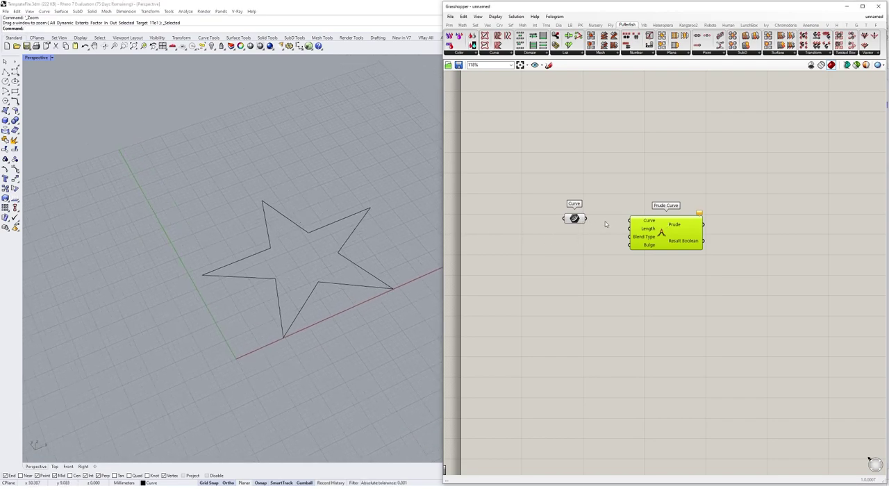
pyautogui.moveTo(588, 221); pyautogui.dragTo(632, 219)
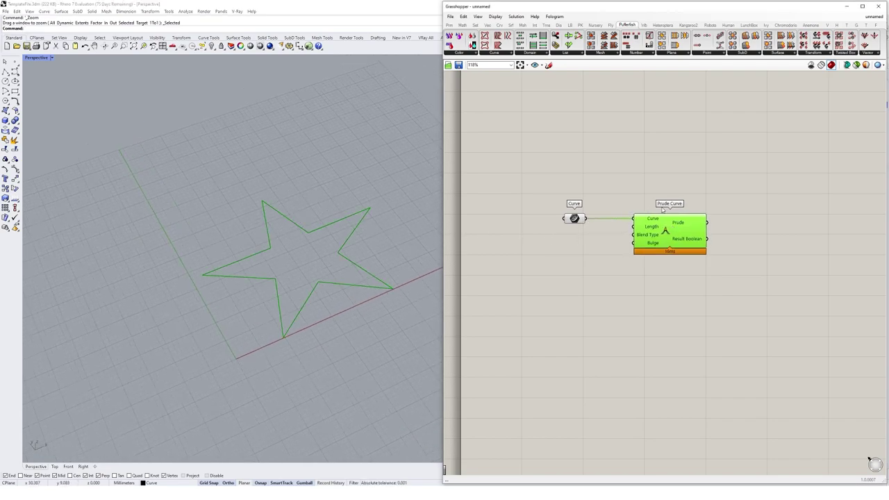
pyautogui.click(385, 324)
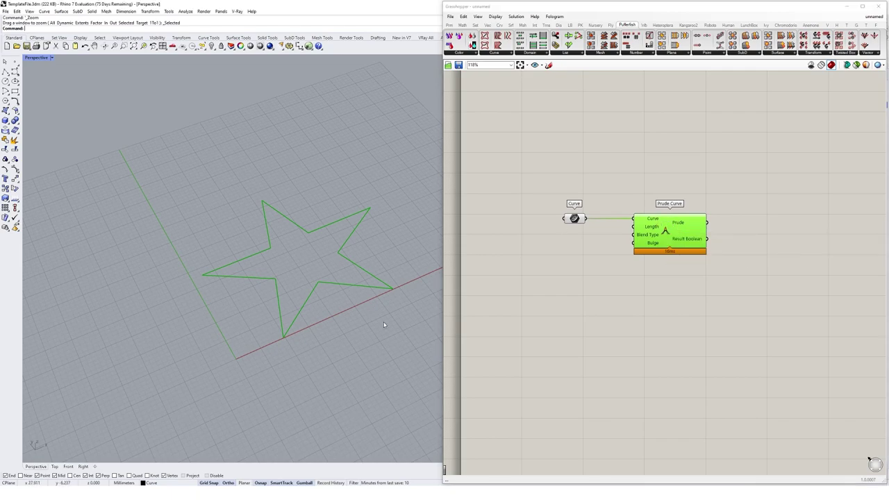
# Add a number slider set to 25.00, wire it to the Length input and place it below the Curve parameter.
pyautogui.doubleClick(565, 263)
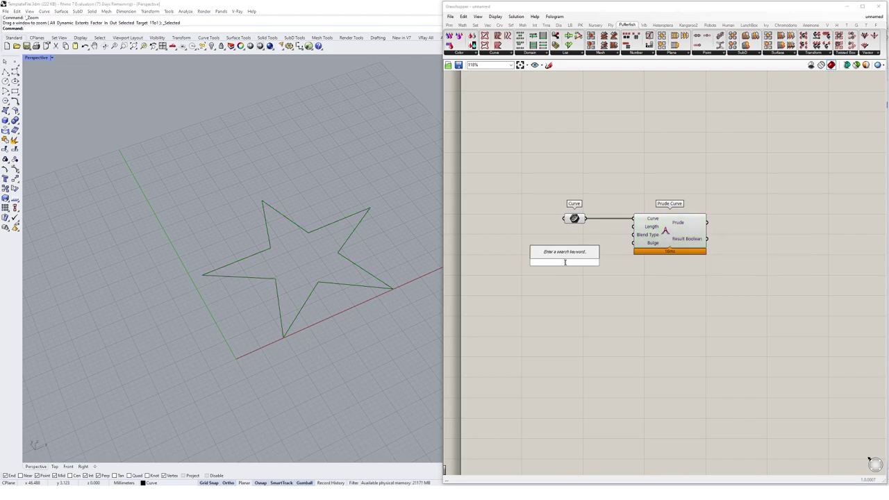
pyautogui.write('25')
pyautogui.press('Return')
pyautogui.moveTo(606, 262); pyautogui.dragTo(632, 227)
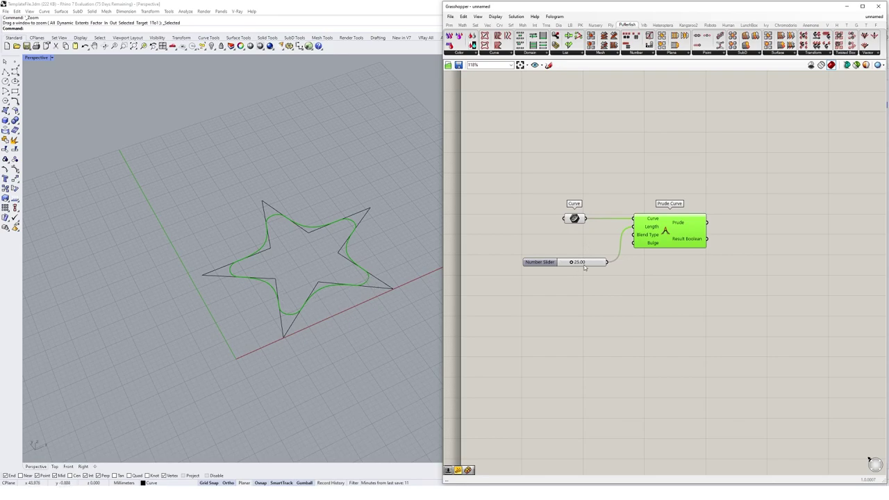
pyautogui.moveTo(582, 264); pyautogui.dragTo(586, 244)
# Add a 0 to 1 integer slider set to 1, wire it to the Blend Type input and align it under the Length slider.
pyautogui.moveTo(645, 239)
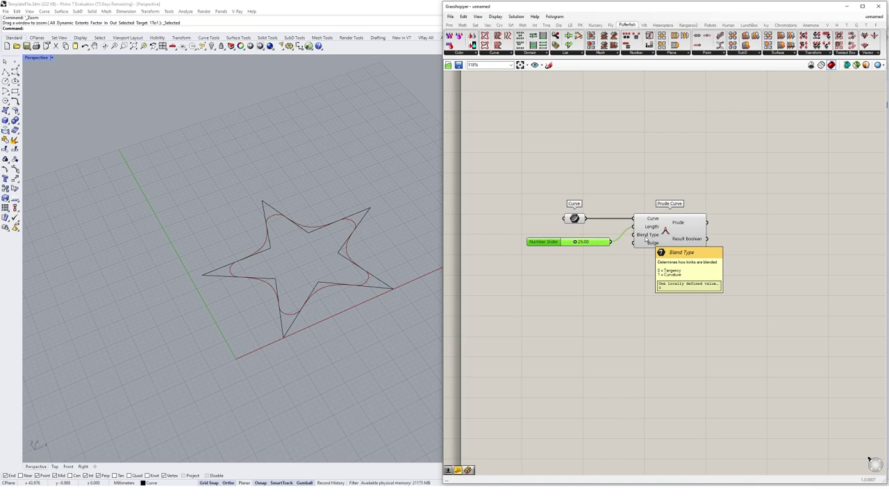
pyautogui.doubleClick(565, 293)
pyautogui.write('0<')
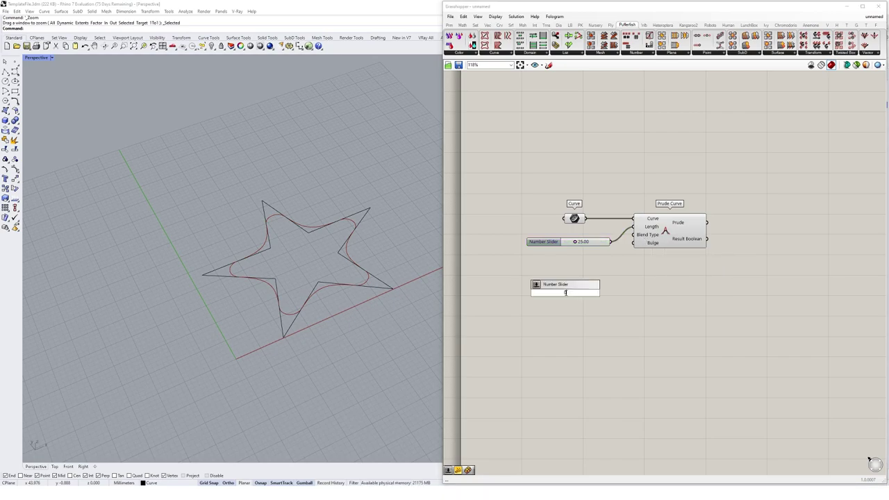
pyautogui.write('1')
pyautogui.press('Return')
pyautogui.moveTo(610, 292); pyautogui.dragTo(634, 235)
pyautogui.moveTo(572, 293); pyautogui.dragTo(583, 256)
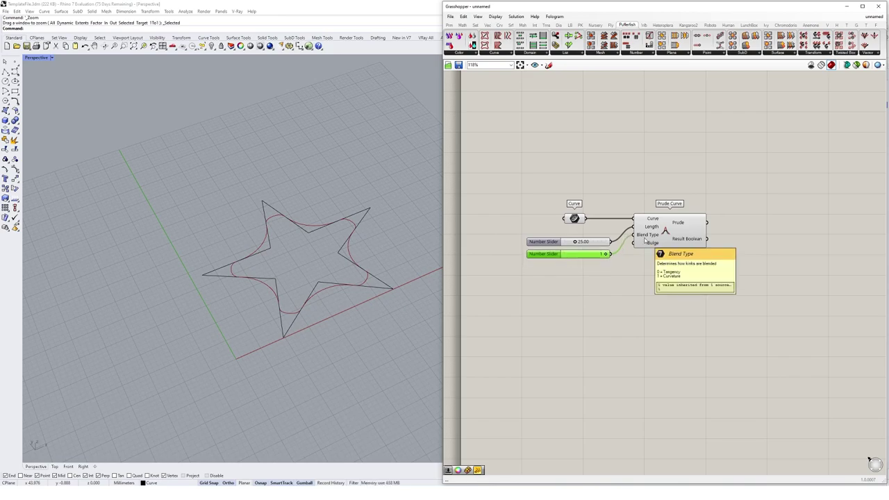
# Add a number slider with the value 0.50 and wire it to the Bulge input of Prude Curve.
pyautogui.doubleClick(560, 295)
pyautogui.click(651, 248)
pyautogui.moveTo(650, 247)
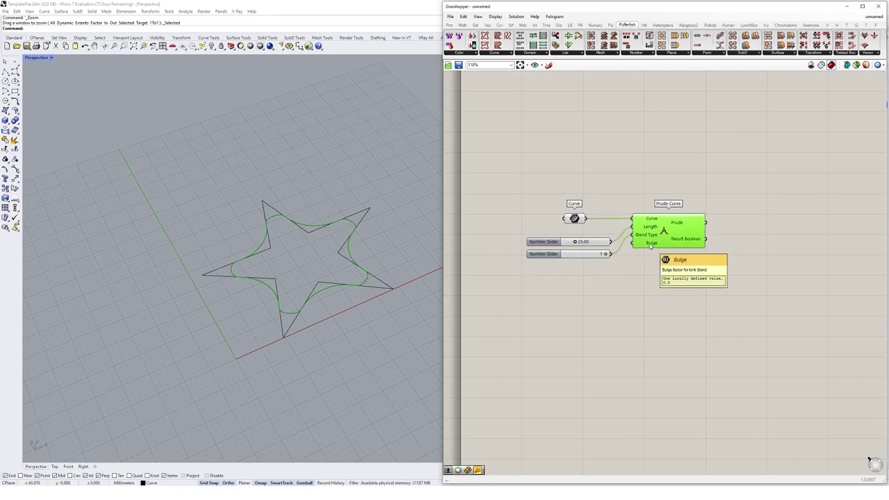
pyautogui.doubleClick(561, 282)
pyautogui.write('0<0.50')
pyautogui.press('Return')
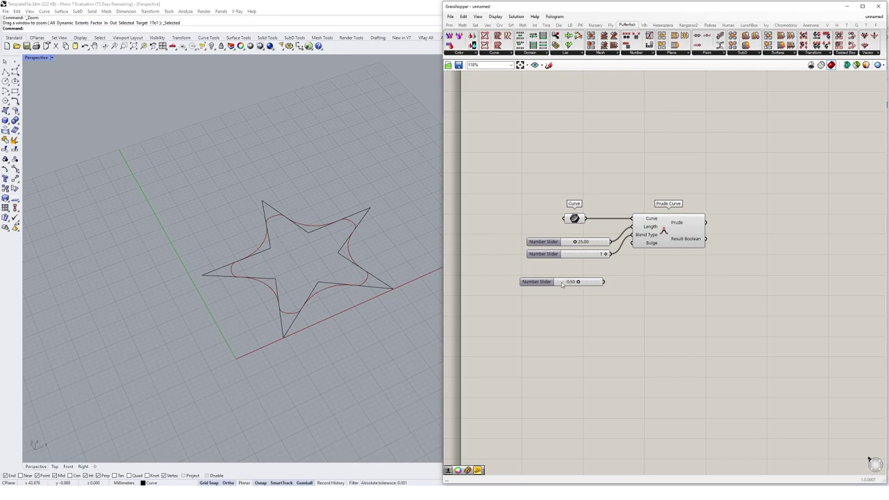
pyautogui.moveTo(604, 282)
pyautogui.mouseDown()
pyautogui.moveTo(635, 257)
pyautogui.moveTo(586, 276)
pyautogui.moveTo(597, 271)
pyautogui.mouseUp()
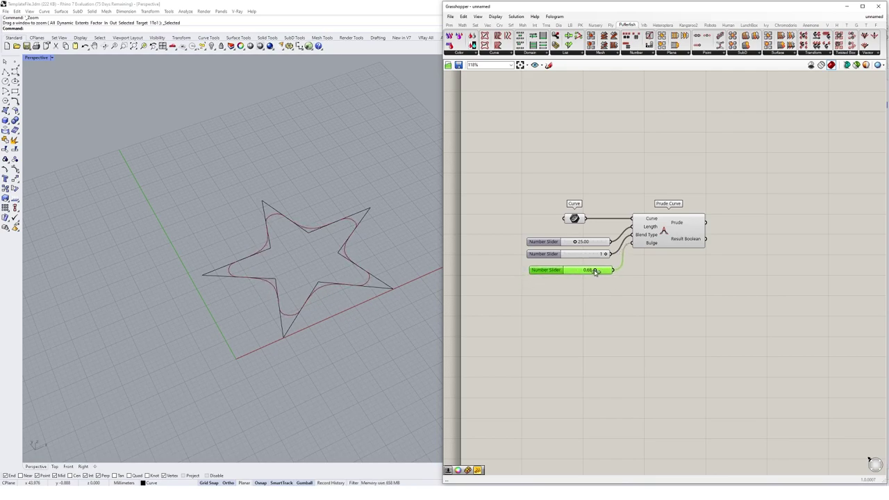
# Set the Bulge slider to 0.75.
pyautogui.doubleClick(597, 271)
pyautogui.write('0.7')
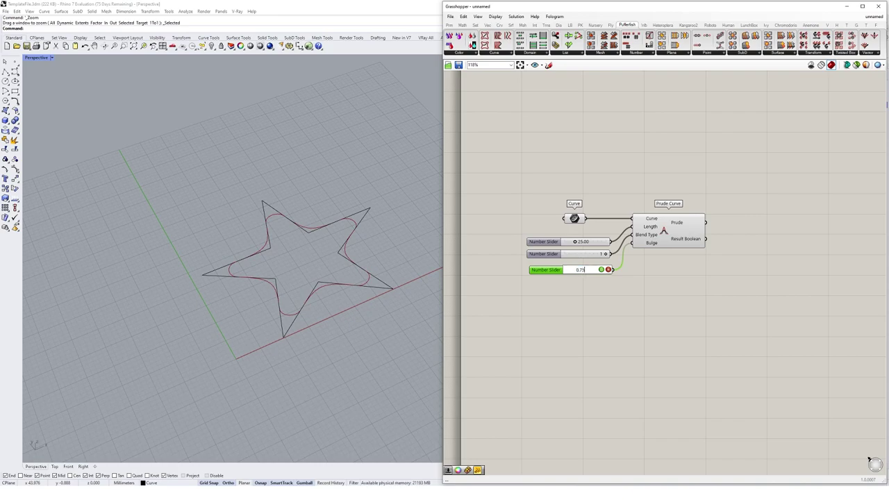
pyautogui.write('5')
pyautogui.press('Return')
# Turn off the preview of the Curve parameter.
pyautogui.moveTo(595, 171); pyautogui.dragTo(568, 224)
pyautogui.middleClick(595, 183)
pyautogui.click(612, 189)
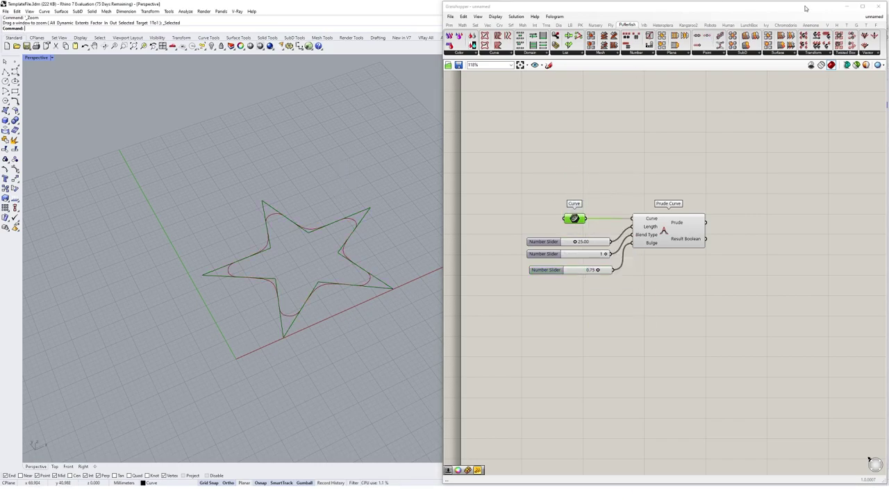
# Make Default the current layer in Rhino and hide the Curve layer with the original star.
pyautogui.doubleClick(805, 8)
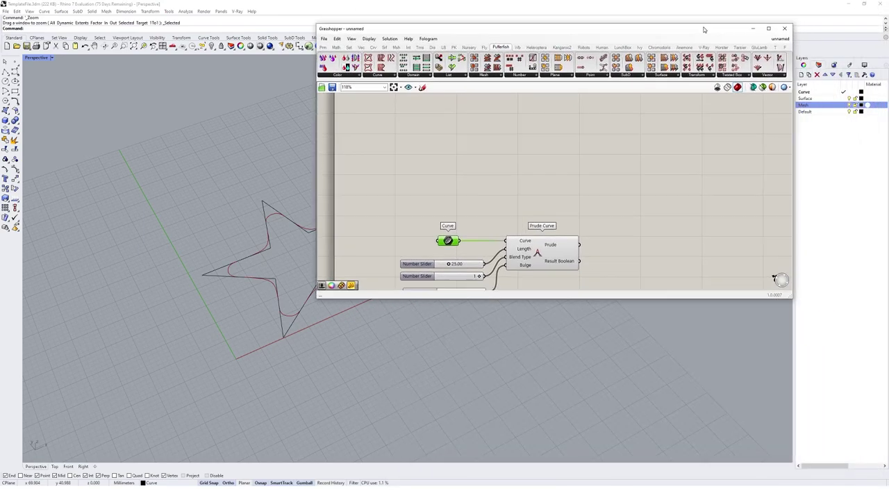
pyautogui.doubleClick(831, 111)
pyautogui.click(850, 92)
# Move the Curve parameter, the three sliders and Prude Curve to the upper part of the canvas and group them.
pyautogui.moveTo(631, 33); pyautogui.dragTo(721, 15)
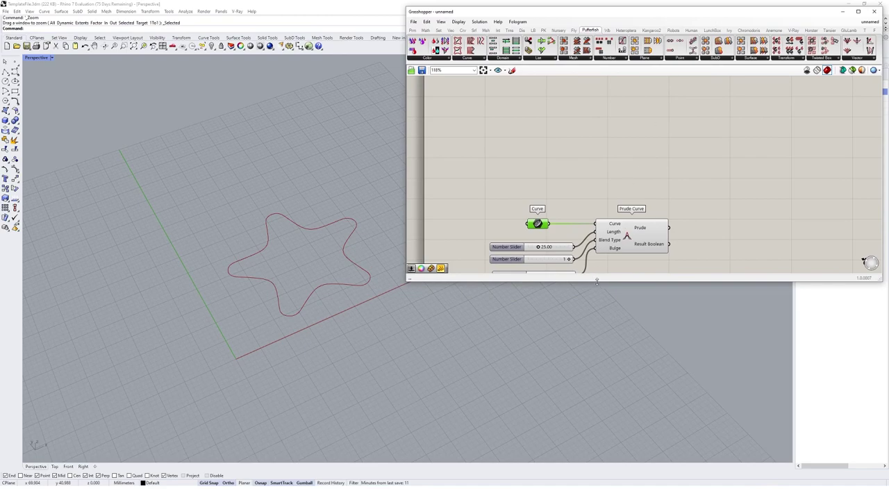
pyautogui.moveTo(596, 281); pyautogui.dragTo(579, 442)
pyautogui.moveTo(699, 180); pyautogui.dragTo(536, 283)
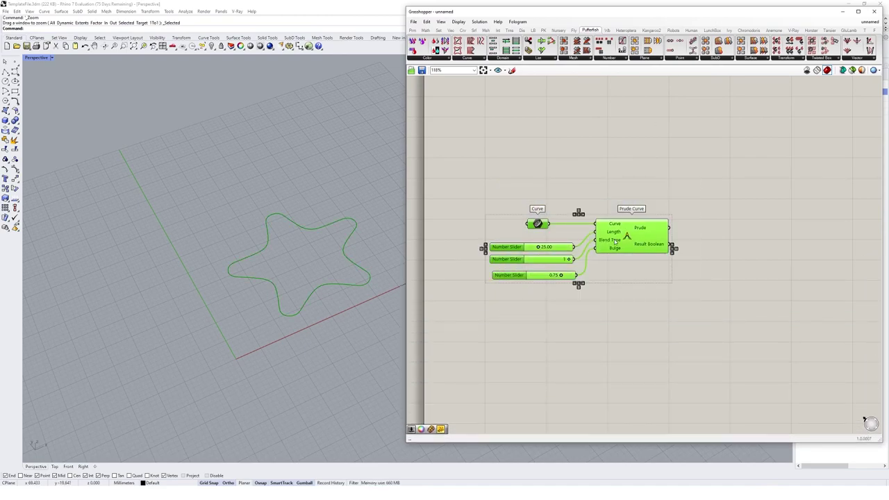
pyautogui.moveTo(614, 241); pyautogui.dragTo(626, 138)
pyautogui.rightClick(778, 124)
pyautogui.click(803, 186)
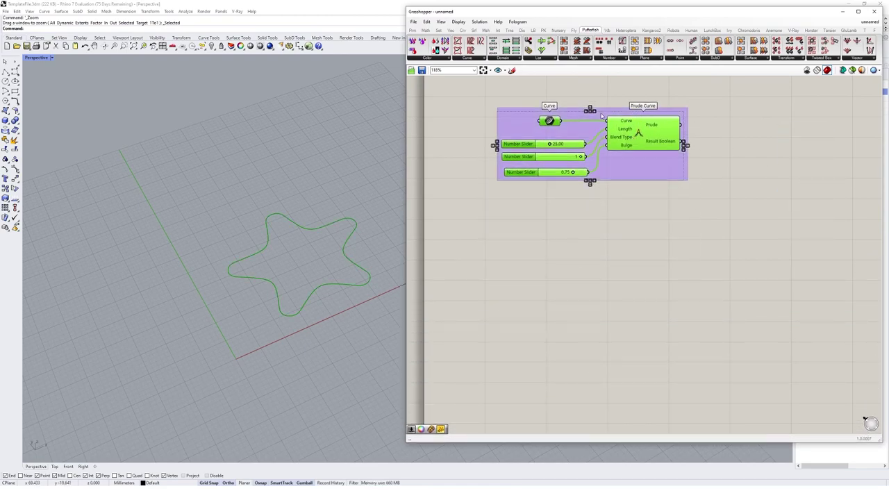
# Name the component group "Bulge".
pyautogui.rightClick(603, 117)
pyautogui.write('Bluge')
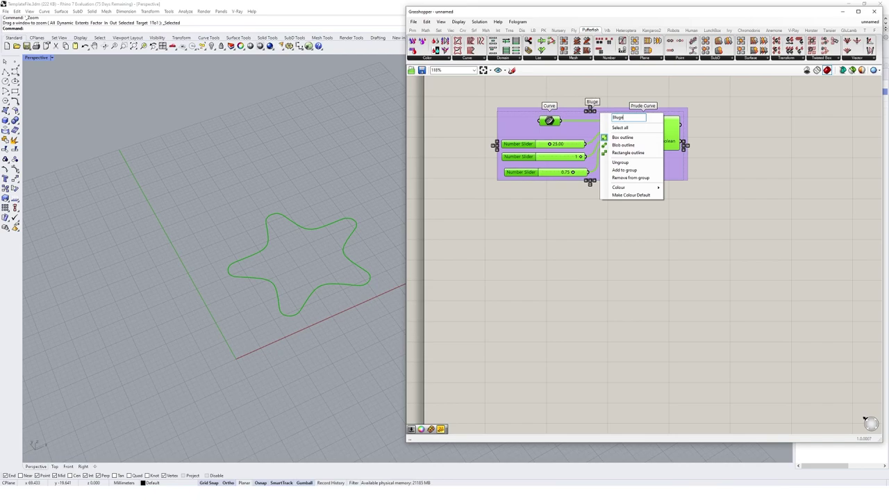
pyautogui.click(740, 167)
pyautogui.rightClick(592, 125)
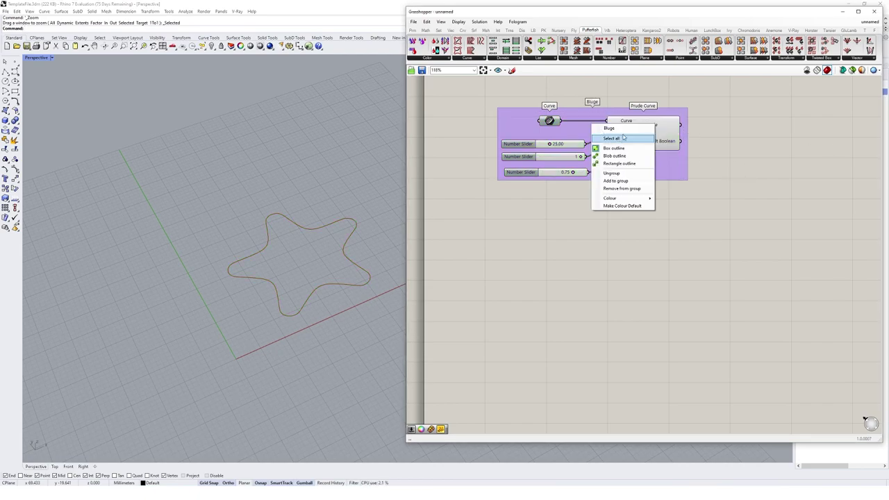
pyautogui.press('BackSpace')
pyautogui.press('BackSpace')
pyautogui.write('ul')
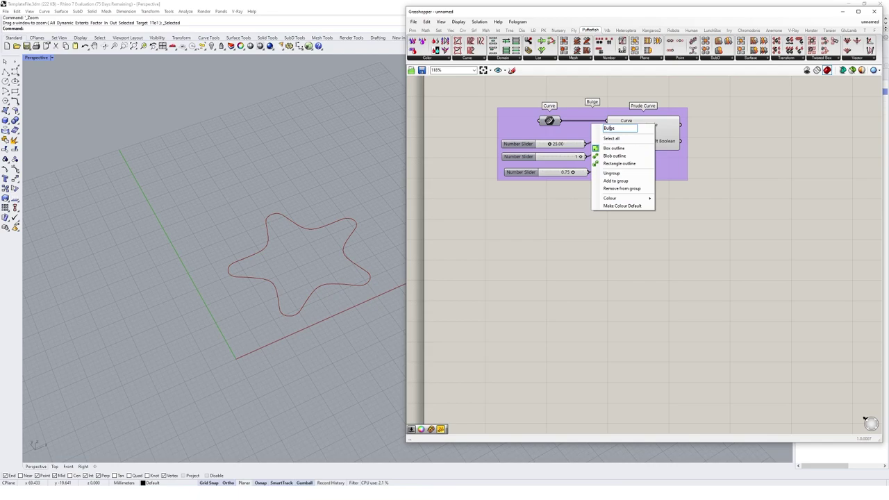
pyautogui.press('Return')
# Rename the component group to "Prude".
pyautogui.rightClick(589, 110)
pyautogui.doubleClick(607, 114)
pyautogui.write('Prude')
pyautogui.press('Return')
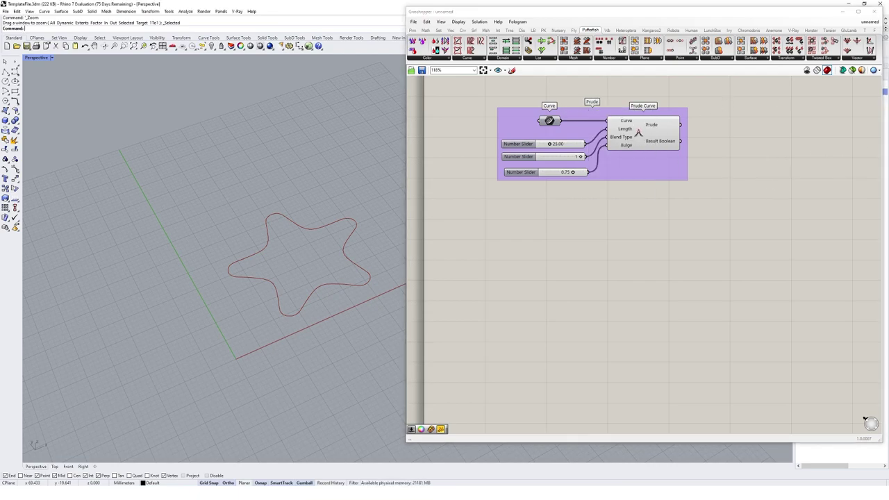
# Bake the smoothed star curve from the Prude Curve component into the Rhino model.
pyautogui.click(620, 148)
pyautogui.rightClick(637, 133)
pyautogui.click(658, 157)
pyautogui.click(670, 225)
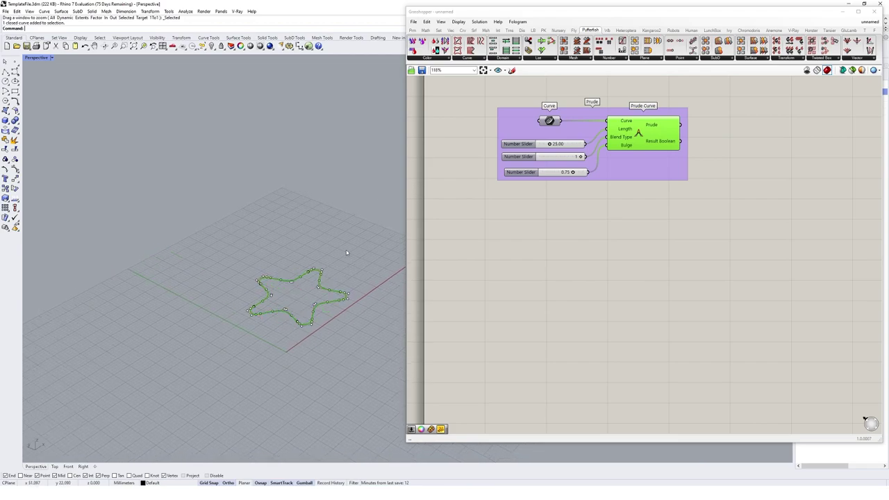
# Raise the baked star curve vertically above the previewed one.
pyautogui.click(301, 272)
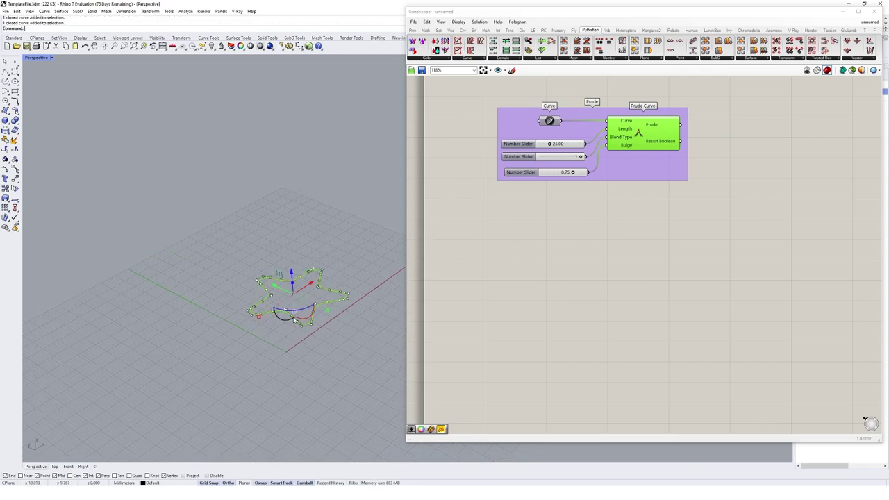
pyautogui.moveTo(300, 272); pyautogui.dragTo(296, 252)
pyautogui.keyDown('shift'); pyautogui.moveTo(355, 241); pyautogui.dragTo(335, 264, button='right'); pyautogui.keyUp('shift')
pyautogui.click(335, 264)
# Copy the raised star curve vertically upward to make a second star above it.
pyautogui.click(307, 273)
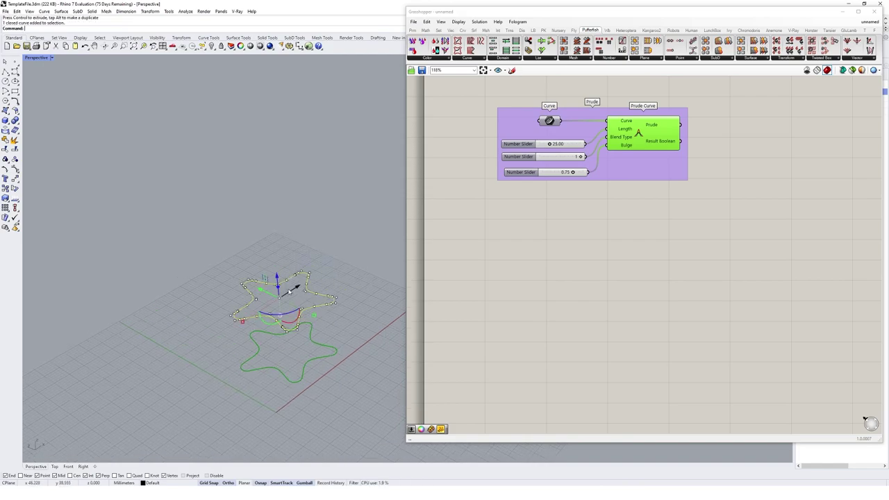
pyautogui.keyDown('alt'); pyautogui.moveTo(278, 278); pyautogui.dragTo(269, 210); pyautogui.keyUp('alt')
pyautogui.click(316, 247)
# Scale the middle star curve down uniformly so it is slightly smaller than the other stars.
pyautogui.moveTo(316, 246); pyautogui.dragTo(317, 304, button='right')
pyautogui.click(318, 286)
pyautogui.keyDown('shift'); pyautogui.moveTo(313, 305); pyautogui.dragTo(305, 305); pyautogui.keyUp('shift')
pyautogui.click(305, 305)
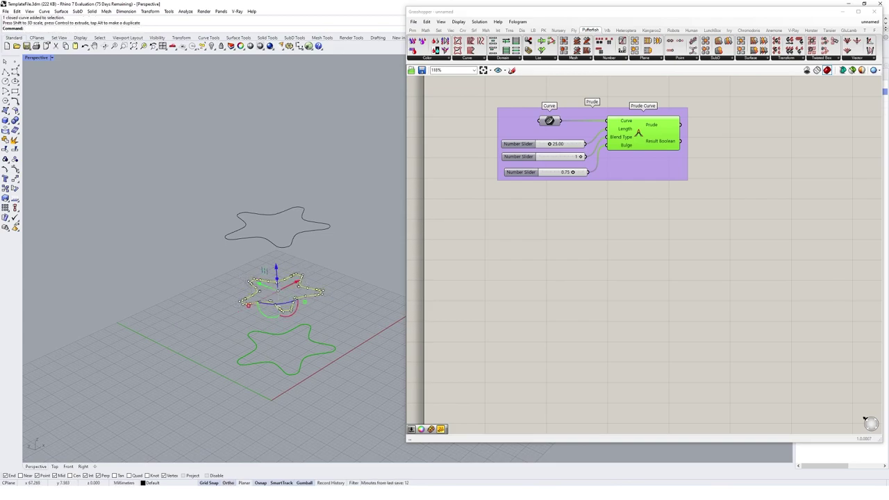
# Try to rotate the middle star curve by 30 degrees about its vertical axis, and undo the rotation.
pyautogui.click(285, 304)
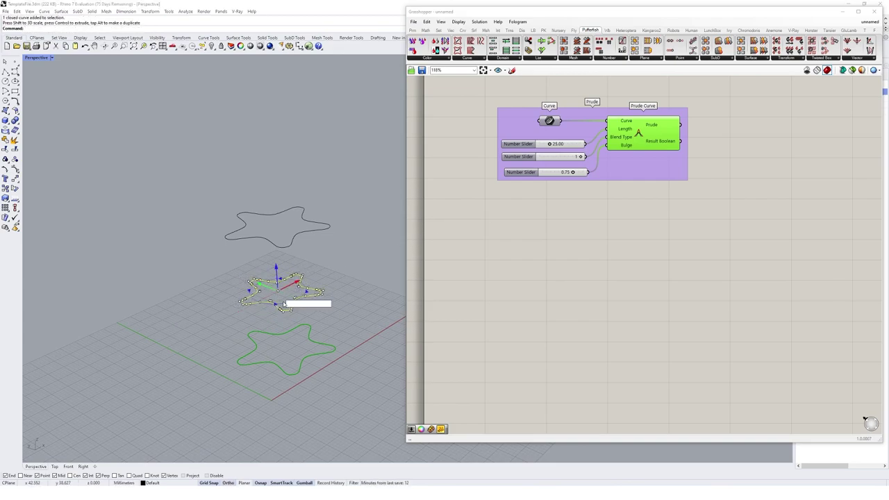
pyautogui.write('30')
pyautogui.press('Return')
pyautogui.moveTo(284, 309); pyautogui.dragTo(349, 357, button='right')
pyautogui.hotkey('ctrl', 'z')
# Rotate the middle star curve slightly about its vertical axis and scale it down uniformly.
pyautogui.click(308, 362)
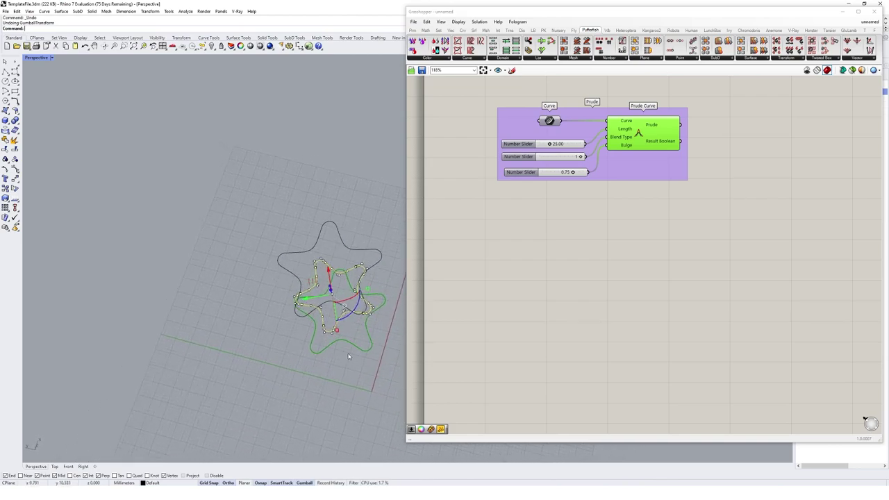
pyautogui.moveTo(358, 319); pyautogui.dragTo(362, 307)
pyautogui.moveTo(354, 386); pyautogui.dragTo(354, 392, button='right')
pyautogui.click(354, 392)
pyautogui.moveTo(360, 297); pyautogui.dragTo(355, 269, button='right')
pyautogui.click(337, 285)
pyautogui.keyDown('shift'); pyautogui.moveTo(317, 284); pyautogui.dragTo(324, 283); pyautogui.keyUp('shift')
# Tilt the top star curve so it slopes relative to the stars below it.
pyautogui.click(341, 219)
pyautogui.keyDown('shift'); pyautogui.moveTo(352, 240); pyautogui.dragTo(324, 266, button='right'); pyautogui.keyUp('shift')
pyautogui.moveTo(319, 265); pyautogui.dragTo(289, 245)
pyautogui.click(357, 230)
pyautogui.click(317, 244)
pyautogui.click(284, 303)
pyautogui.moveTo(284, 304); pyautogui.dragTo(306, 356, button='right')
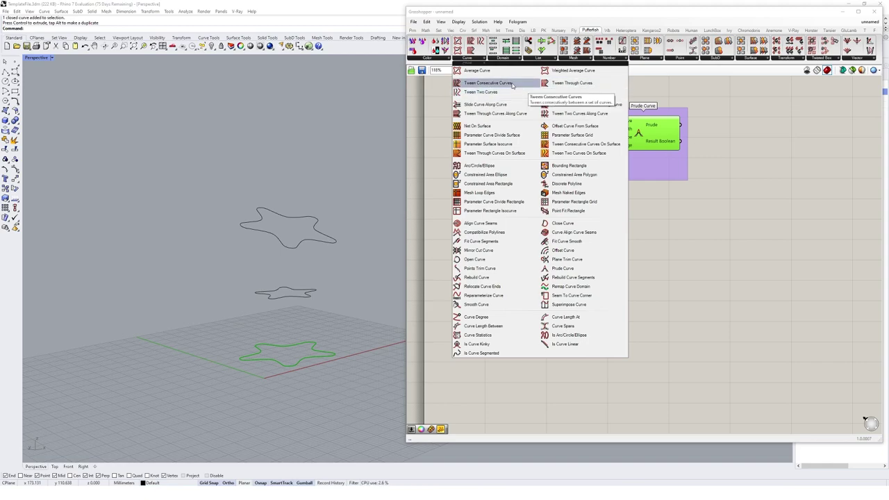
# Place a Tween Consecutive Curves component on the canvas below the Prude Curve group.
pyautogui.click(508, 85)
pyautogui.click(631, 260)
pyautogui.moveTo(641, 268); pyautogui.dragTo(666, 280)
# Add a Curve parameter beside the tween component and reference the bottom, middle and top star curves in that order.
pyautogui.click(514, 263)
pyautogui.doubleClick(515, 264)
pyautogui.write('cu')
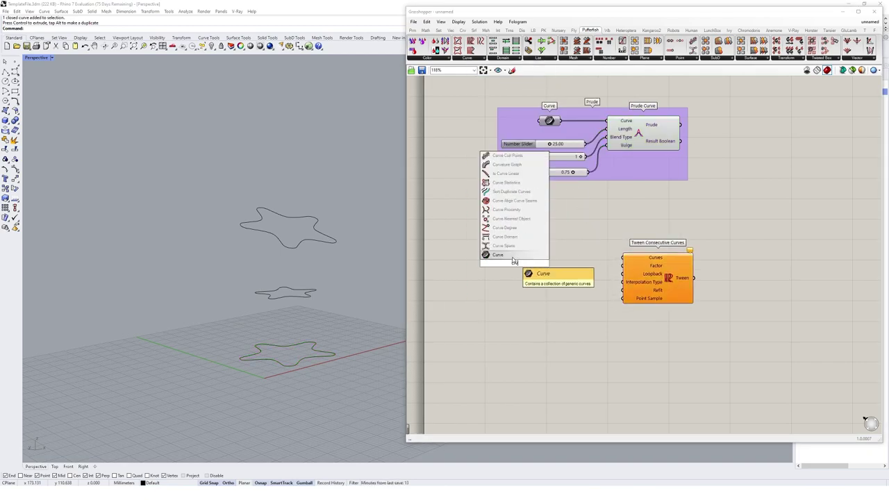
pyautogui.press('Return')
pyautogui.rightClick(513, 263)
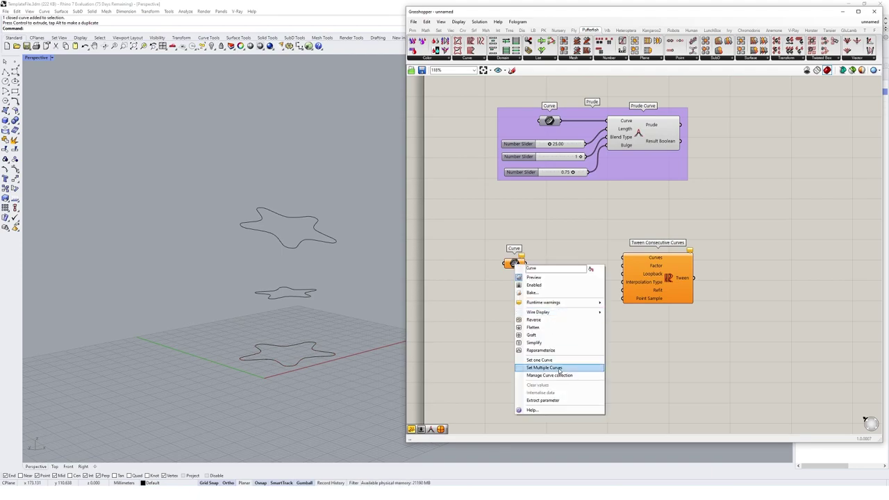
pyautogui.click(560, 369)
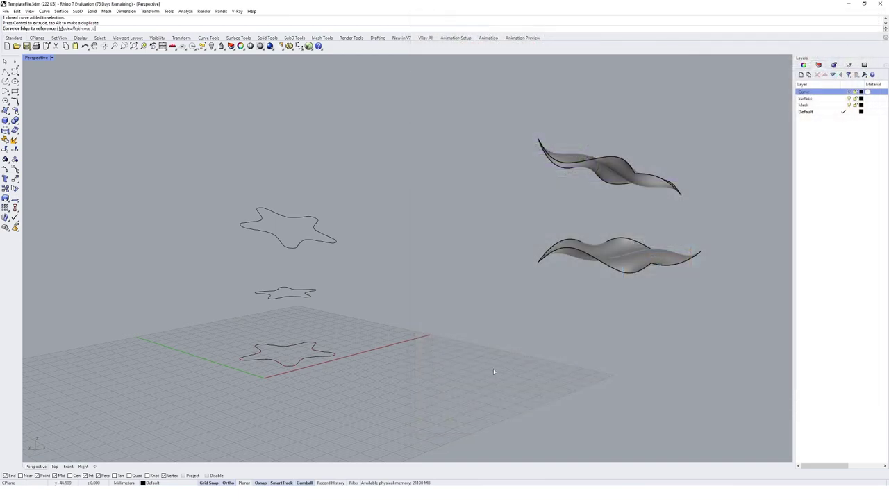
pyautogui.click(309, 347)
pyautogui.click(300, 299)
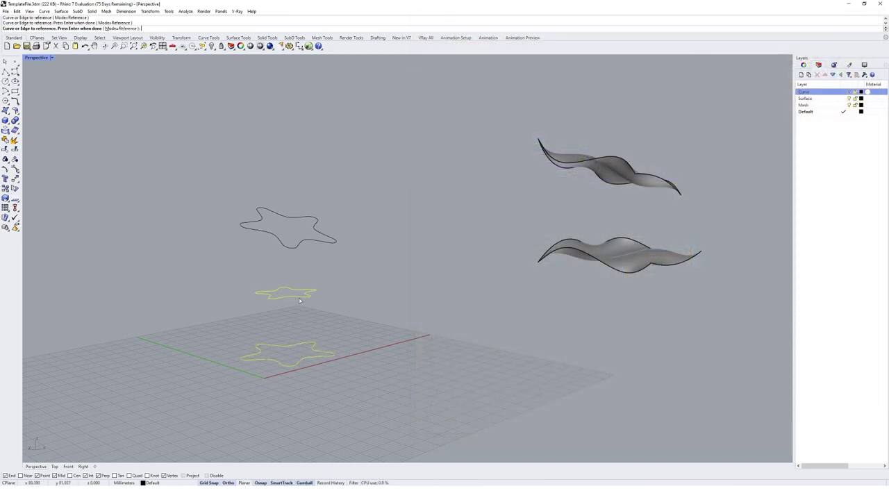
pyautogui.click(300, 246)
pyautogui.press('Return')
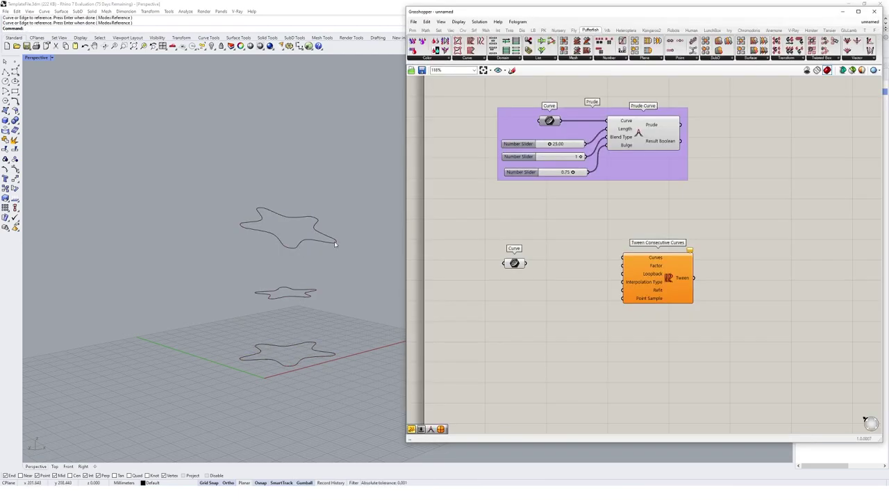
# Connect the Curve parameter to the Curves input of Tween Consecutive Curves and highlight the tweened result.
pyautogui.moveTo(518, 263); pyautogui.dragTo(656, 255)
pyautogui.click(642, 227)
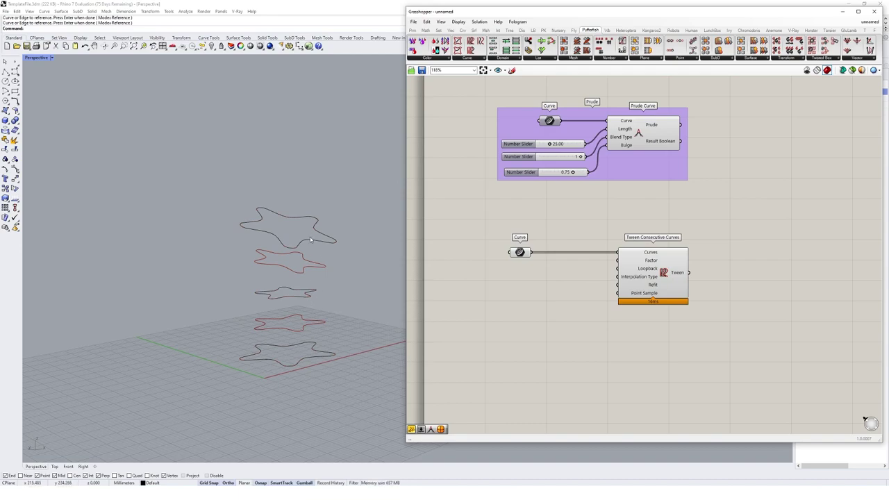
pyautogui.click(680, 288)
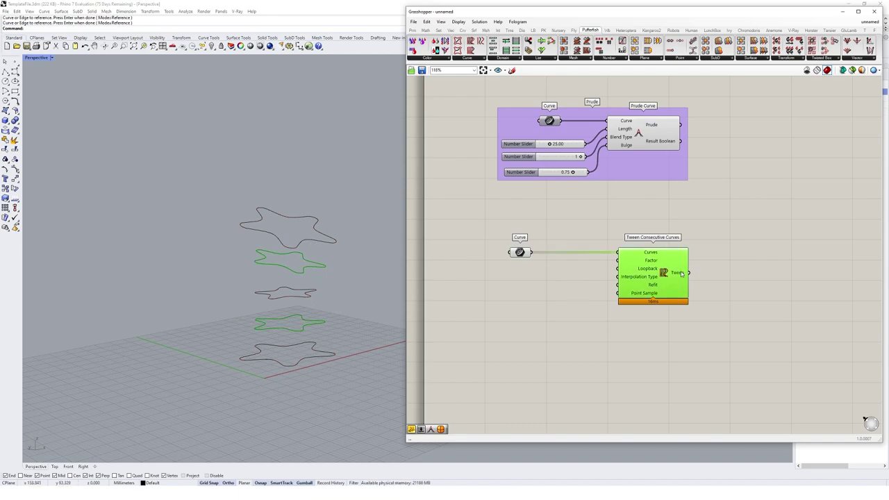
pyautogui.moveTo(681, 274)
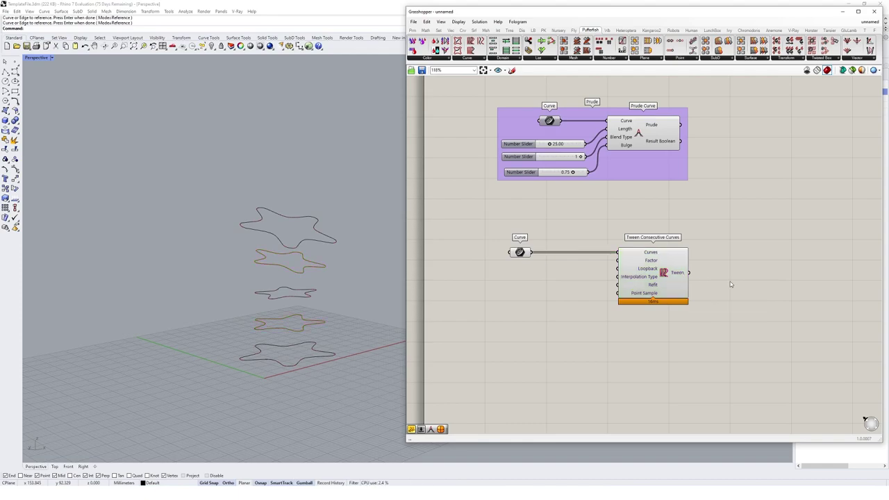
# Add a Panel and connect the Tween output of Tween Consecutive Curves to it.
pyautogui.doubleClick(691, 278)
pyautogui.write('panel')
pyautogui.click(736, 273)
pyautogui.moveTo(689, 273); pyautogui.dragTo(742, 277)
pyautogui.click(725, 307)
pyautogui.click(663, 272)
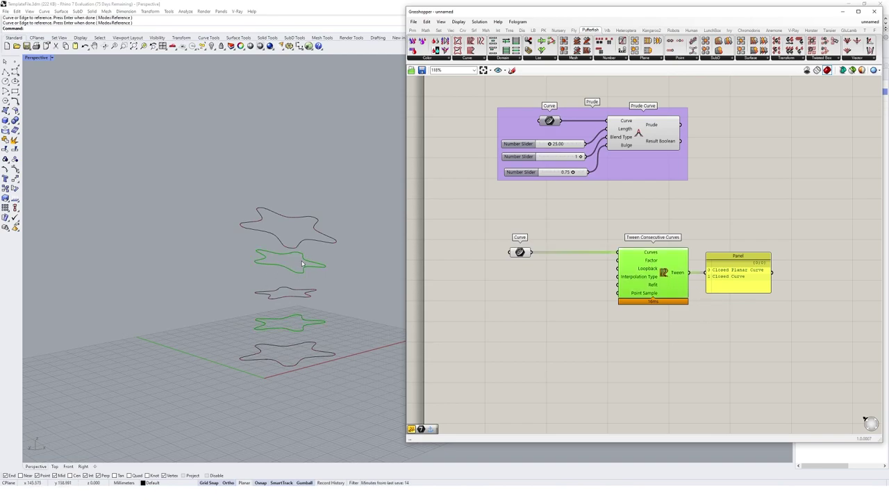
# Examine the tweened curves between the stacked stars from the side, along with the Factor input's description.
pyautogui.moveTo(310, 269)
pyautogui.mouseDown(button='right')
pyautogui.moveTo(341, 269)
pyautogui.moveTo(314, 270)
pyautogui.mouseUp(button='right')
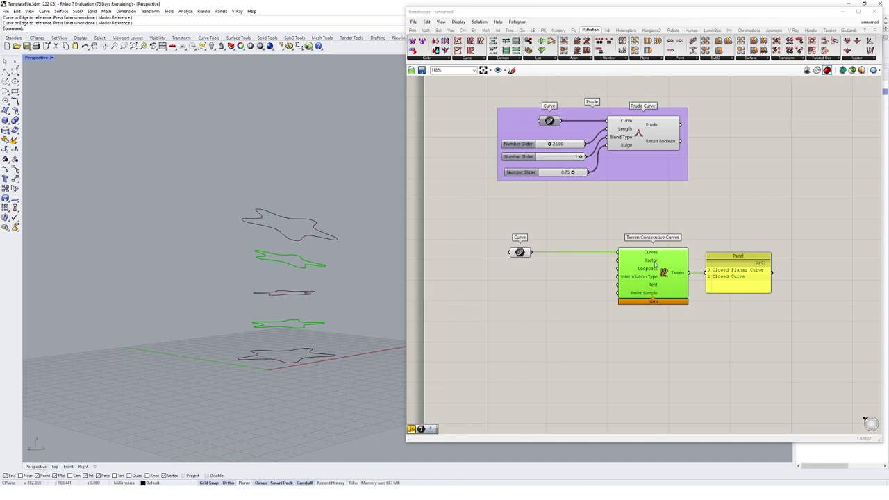
pyautogui.moveTo(655, 264)
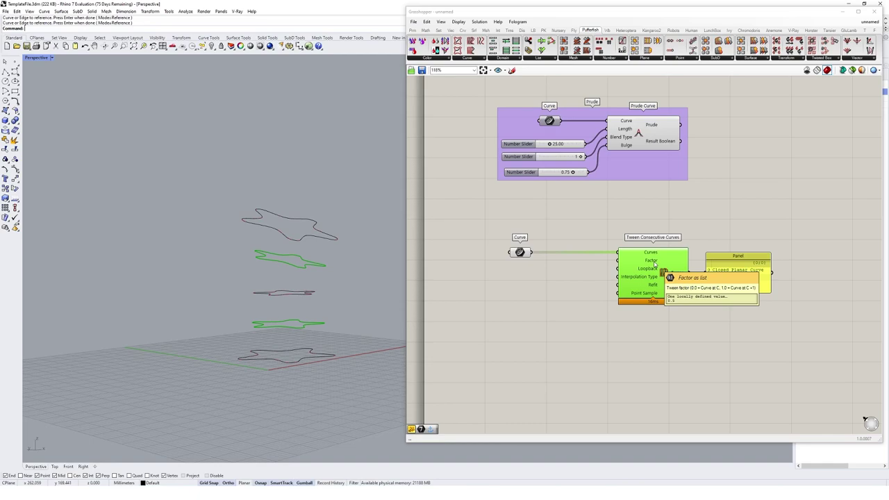
pyautogui.scroll(3, 304, 353)
pyautogui.click(302, 377)
pyautogui.click(318, 264)
pyautogui.click(340, 313)
pyautogui.moveTo(341, 312)
pyautogui.mouseDown(button='right')
pyautogui.moveTo(344, 297)
pyautogui.moveTo(312, 278)
pyautogui.moveTo(338, 309)
pyautogui.mouseUp(button='right')
pyautogui.press('Up')
pyautogui.press('Up')
pyautogui.press('Up')
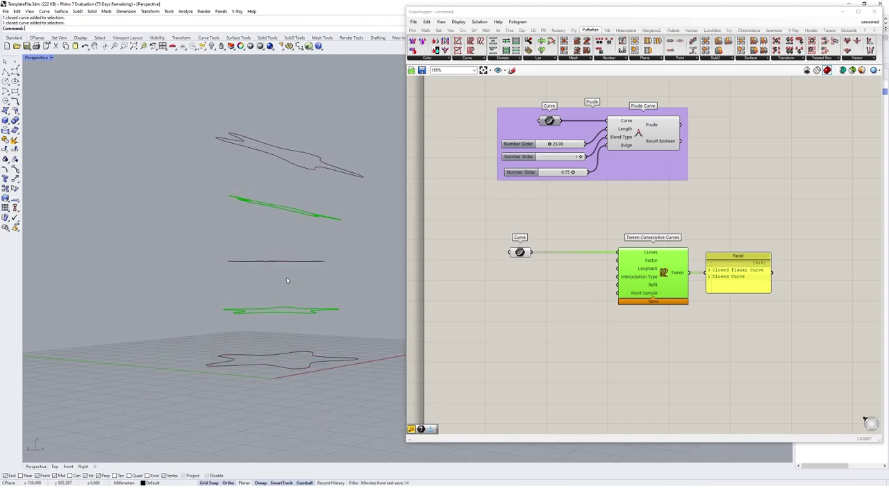
pyautogui.moveTo(336, 317); pyautogui.dragTo(206, 301)
# Add a number slider ranging from 0 to 1.00 and connect it to the tween component's Factor input.
pyautogui.doubleClick(526, 318)
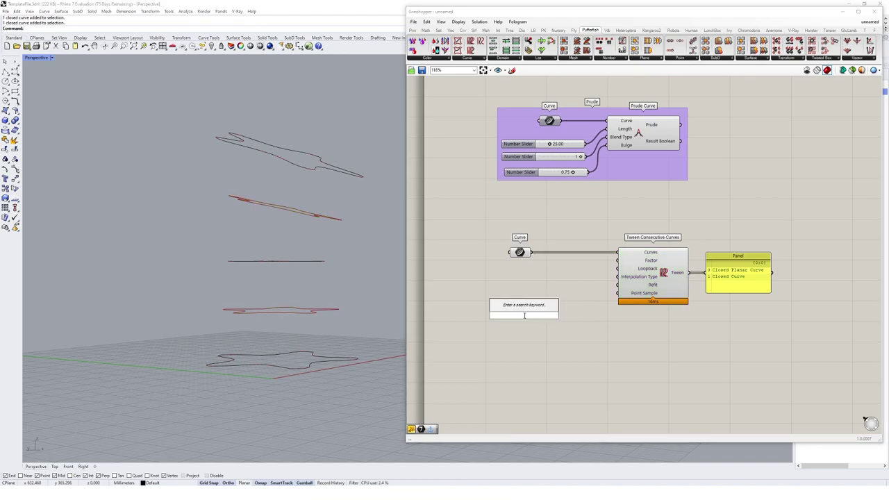
pyautogui.write('0<1')
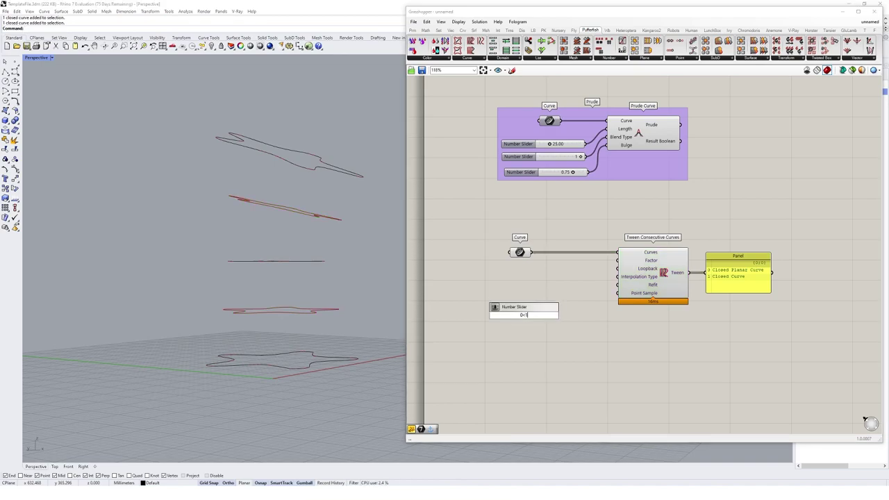
pyautogui.write('.00')
pyautogui.press('Return')
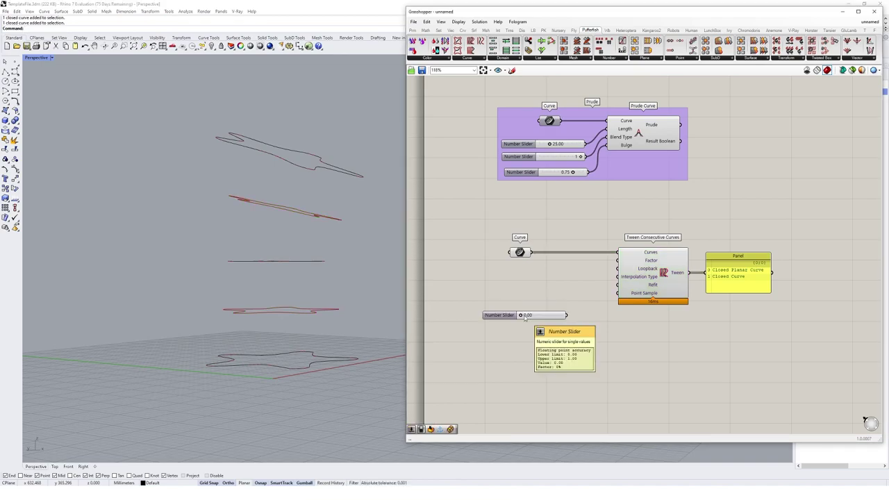
pyautogui.moveTo(567, 314); pyautogui.dragTo(617, 261)
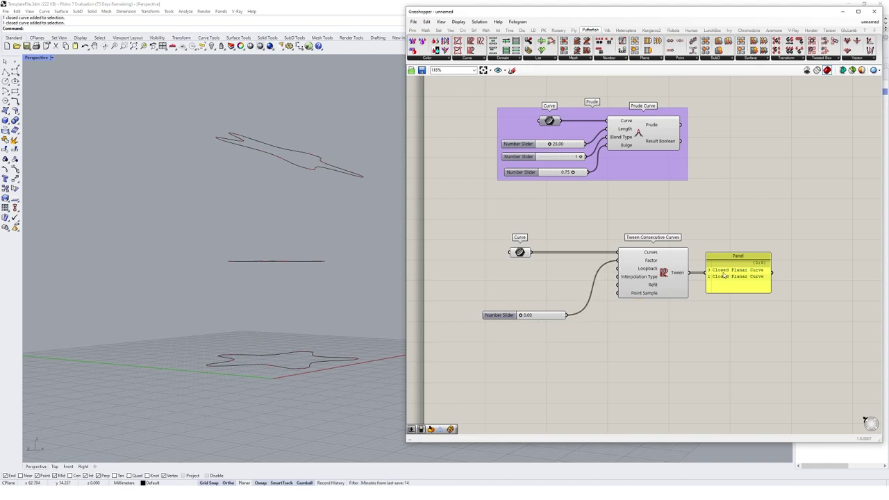
# Try the tween factor slider up to 0.51, and delete the slider.
pyautogui.click(658, 277)
pyautogui.moveTo(520, 316); pyautogui.dragTo(541, 320)
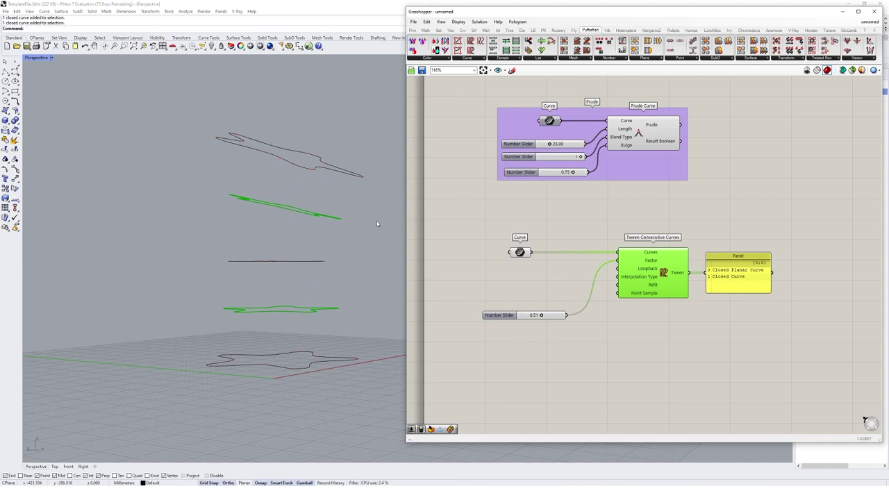
pyautogui.moveTo(581, 331); pyautogui.dragTo(536, 289)
pyautogui.press('Delete')
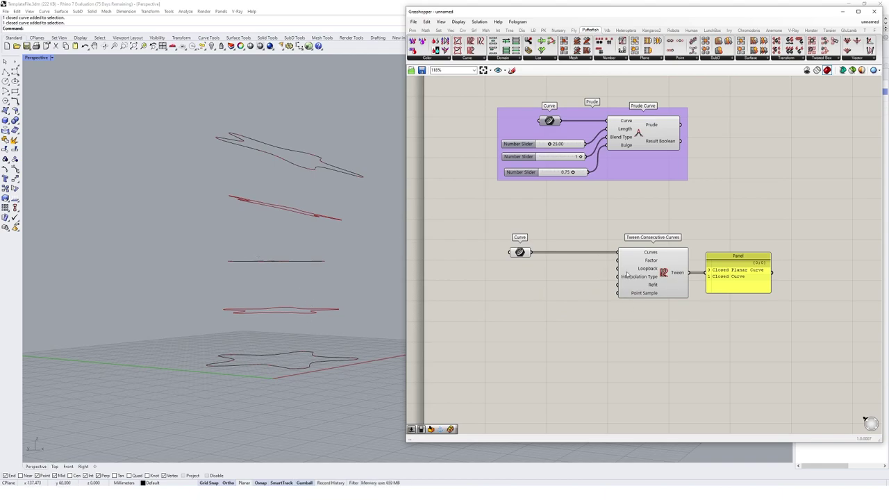
# Add a Range component below the Curve parameter and inspect its default output and inputs.
pyautogui.doubleClick(558, 303)
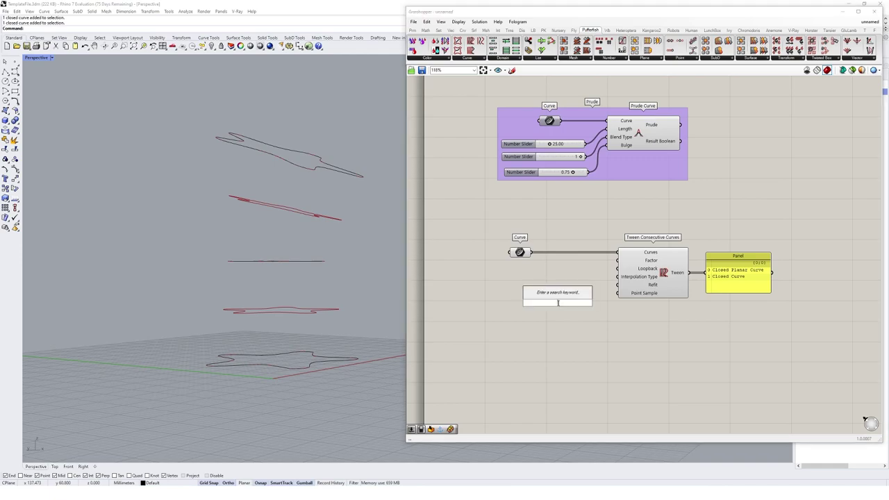
pyautogui.write('range')
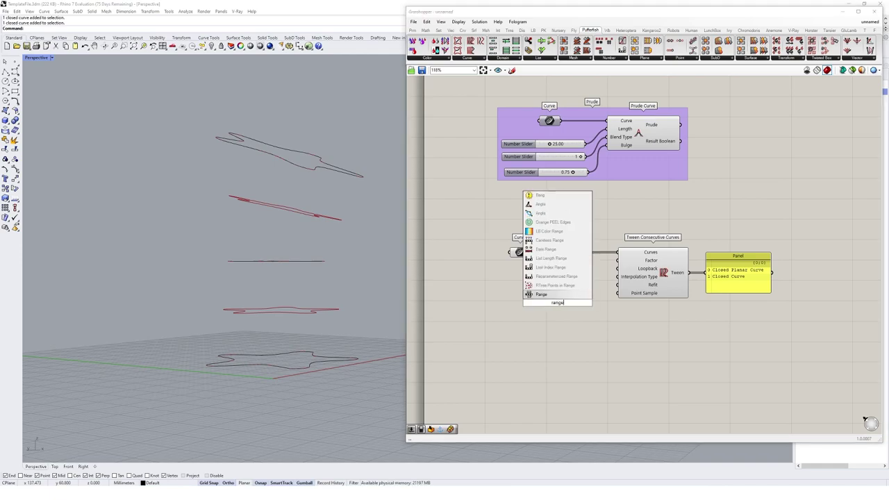
pyautogui.press('Return')
pyautogui.moveTo(573, 305)
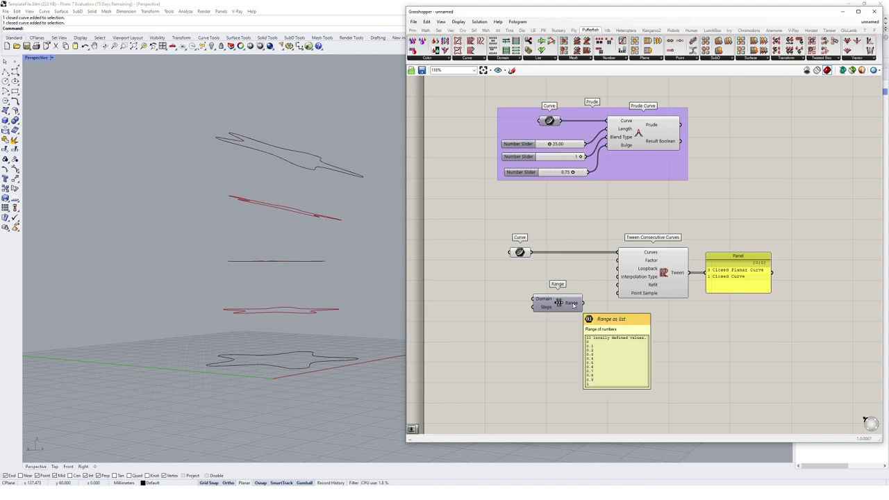
pyautogui.moveTo(544, 302)
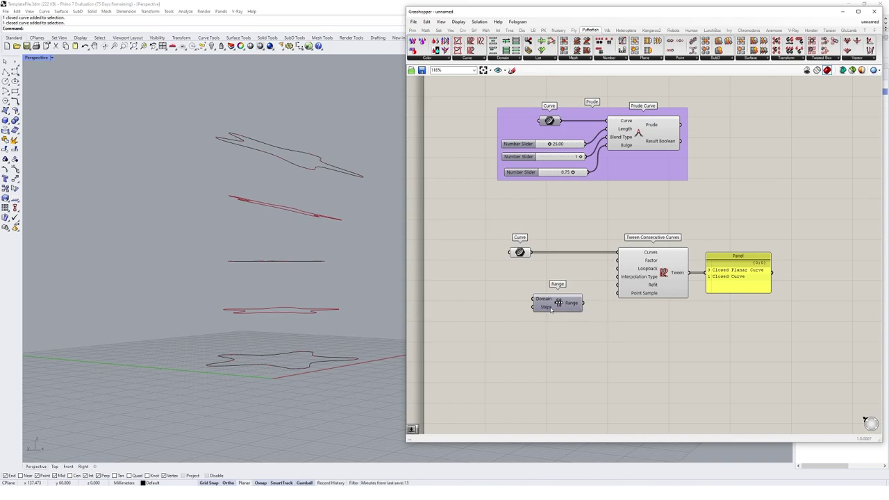
# Add a number slider from 0 to 100, connect it to the Range component's Steps input, and set it to 37.
pyautogui.doubleClick(462, 316)
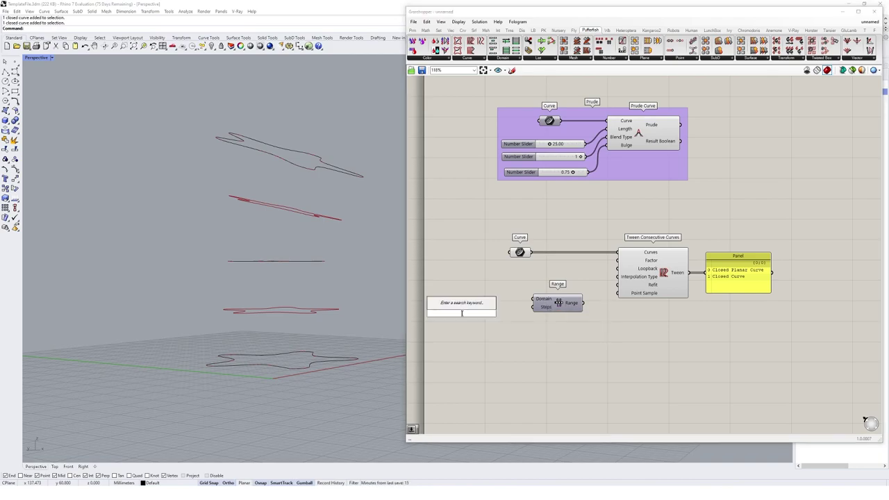
pyautogui.write('0<100')
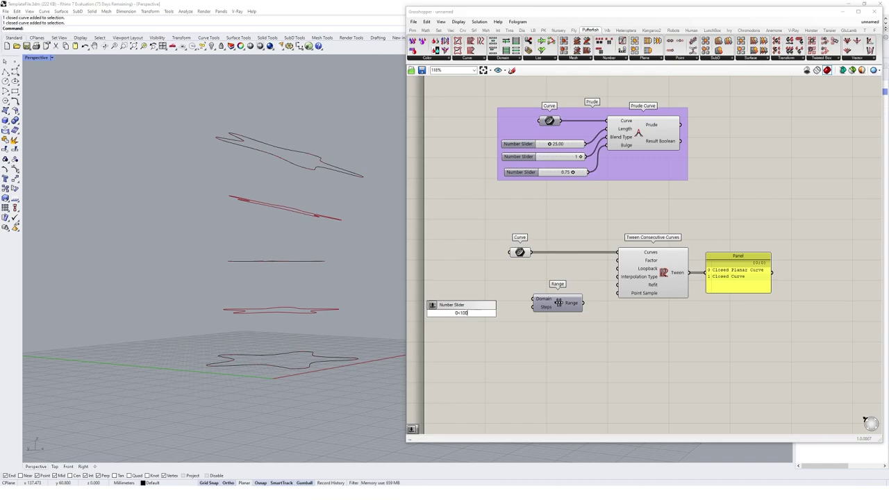
pyautogui.press('Return')
pyautogui.moveTo(501, 314); pyautogui.dragTo(539, 310)
pyautogui.moveTo(459, 314); pyautogui.dragTo(474, 314)
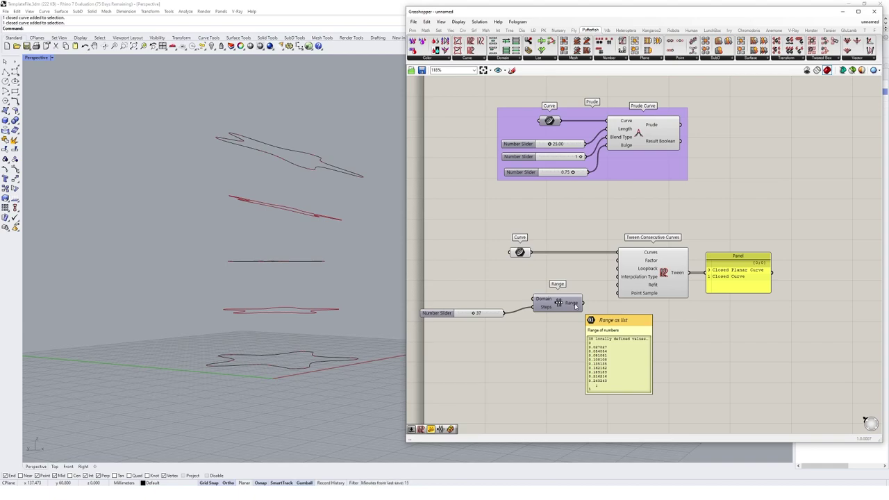
# Connect the Range output to the tween component's Factor input and set the steps slider to 30.
pyautogui.moveTo(574, 305); pyautogui.dragTo(619, 264)
pyautogui.moveTo(282, 302); pyautogui.dragTo(299, 309, button='right')
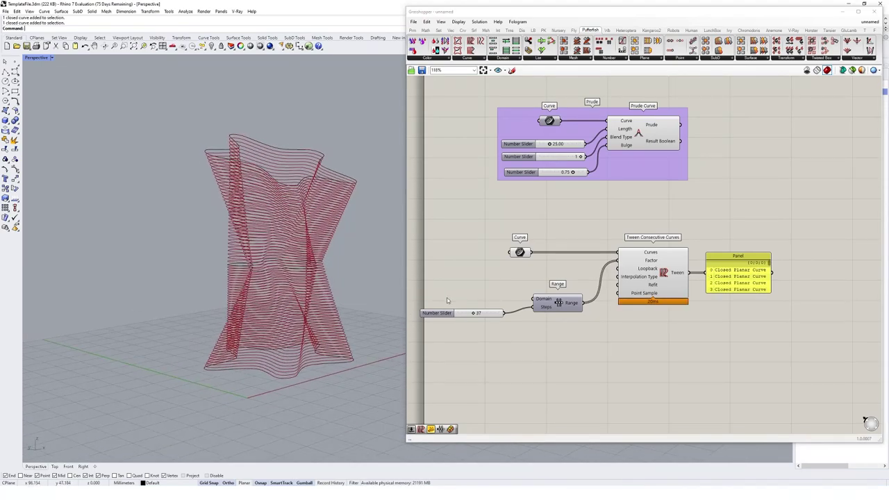
pyautogui.moveTo(475, 313); pyautogui.dragTo(472, 317)
pyautogui.moveTo(353, 342); pyautogui.dragTo(355, 311, button='right')
pyautogui.click(651, 273)
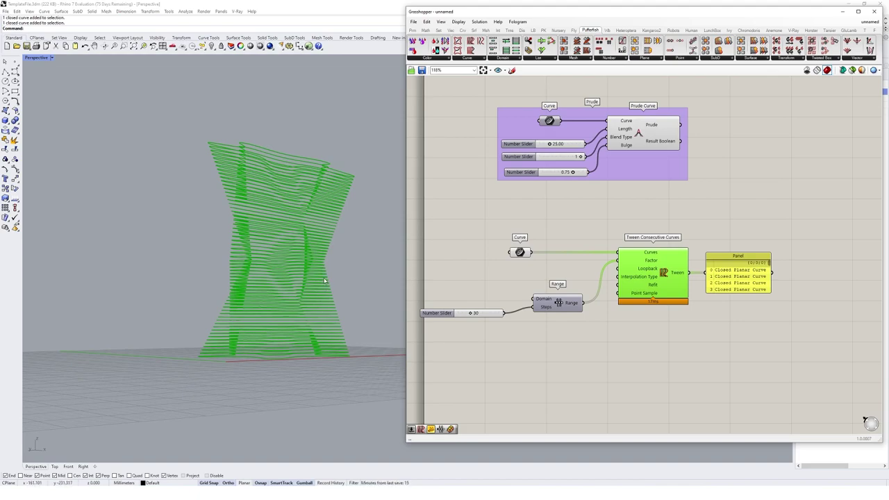
pyautogui.moveTo(334, 222); pyautogui.dragTo(352, 242, button='right')
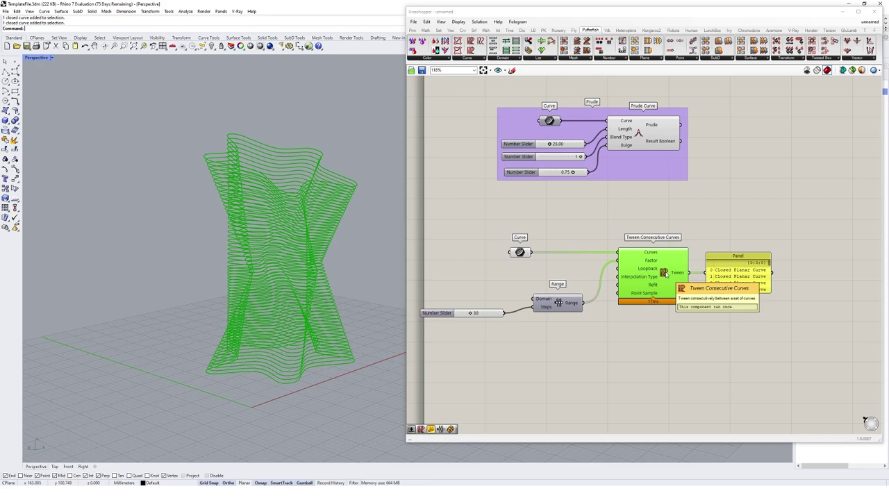
# Scale the middle star curve down uniformly to narrow the waist of the tweened stack.
pyautogui.click(334, 284)
pyautogui.moveTo(343, 271); pyautogui.dragTo(334, 291, button='right')
pyautogui.keyDown('shift'); pyautogui.moveTo(289, 292); pyautogui.dragTo(289, 287); pyautogui.keyUp('shift')
pyautogui.click(353, 290)
pyautogui.moveTo(354, 291)
pyautogui.mouseDown(button='right')
pyautogui.moveTo(354, 254)
pyautogui.moveTo(352, 285)
pyautogui.moveTo(349, 275)
pyautogui.mouseUp(button='right')
# Lower the Range component so its Steps input aligns with its slider, and reposition the components on the canvas.
pyautogui.moveTo(561, 298); pyautogui.dragTo(557, 304)
pyautogui.click(544, 287)
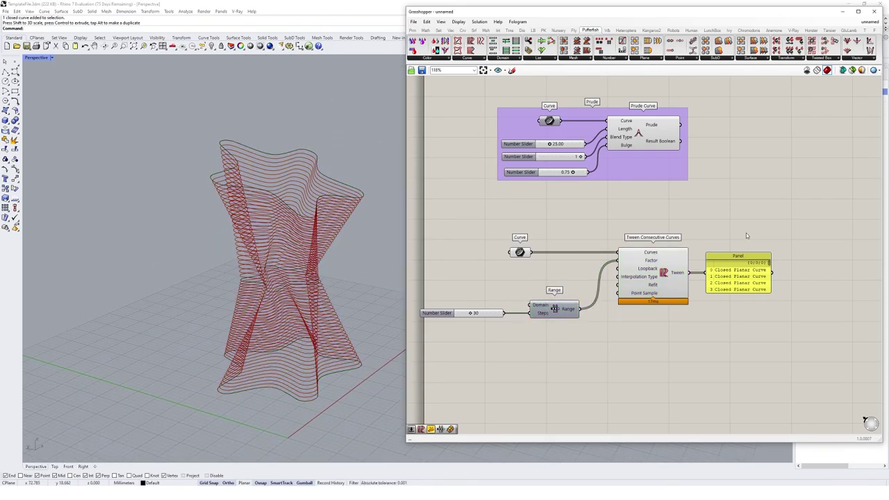
pyautogui.scroll(-1, 754, 218)
pyautogui.moveTo(753, 220); pyautogui.dragTo(715, 229, button='right')
pyautogui.moveTo(783, 123); pyautogui.dragTo(456, 333)
pyautogui.moveTo(635, 282); pyautogui.dragTo(665, 262)
pyautogui.click(677, 305)
pyautogui.moveTo(676, 323); pyautogui.dragTo(665, 297, button='right')
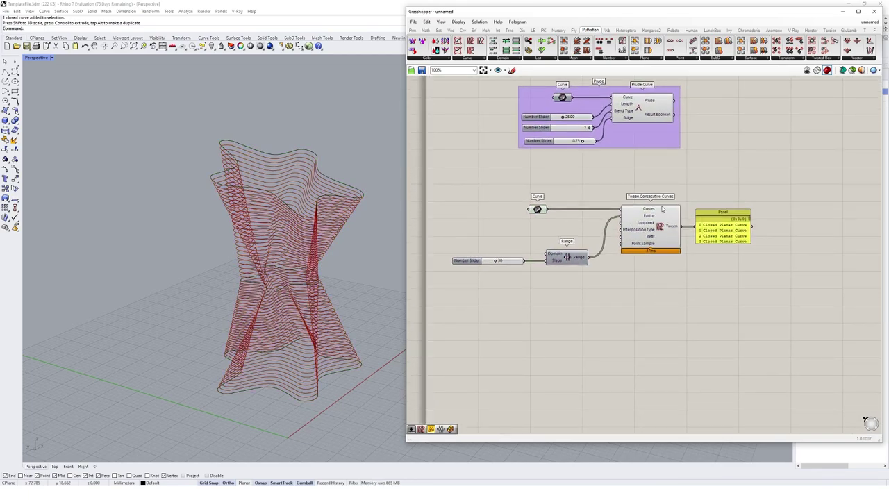
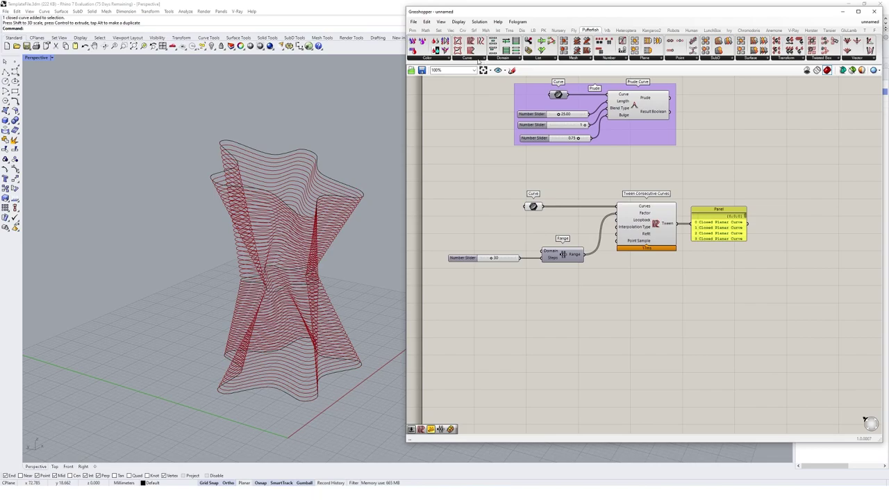
# Add a Pufferfish Tween Two Curves component below Tween Consecutive Curves and turn off the preview of Tween Consecutive Curves.
pyautogui.click(478, 59)
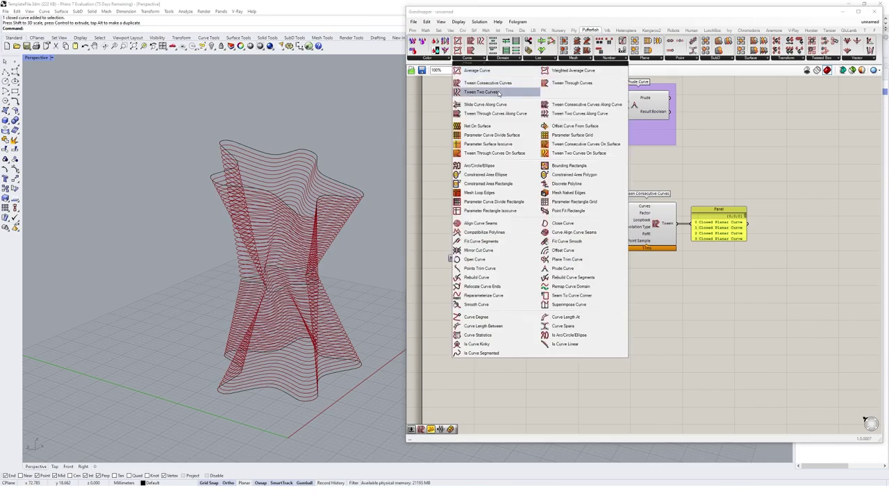
pyautogui.click(486, 82)
pyautogui.click(654, 313)
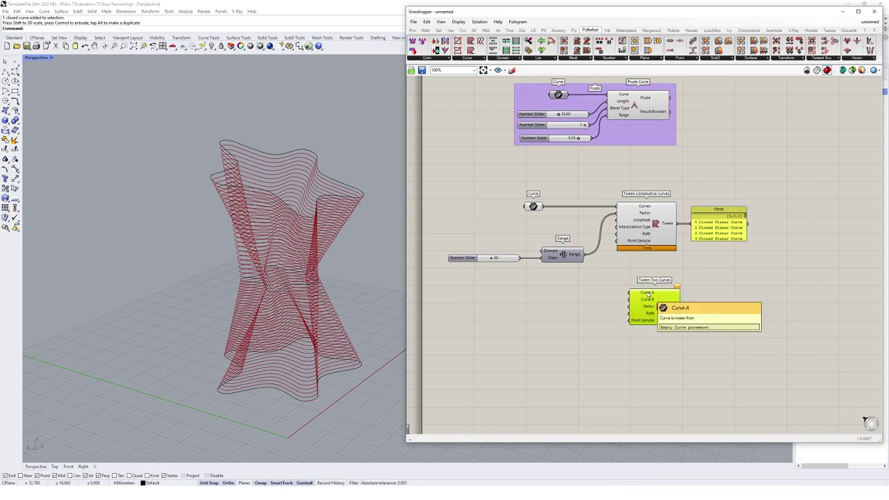
pyautogui.click(654, 234)
pyautogui.rightClick(719, 264)
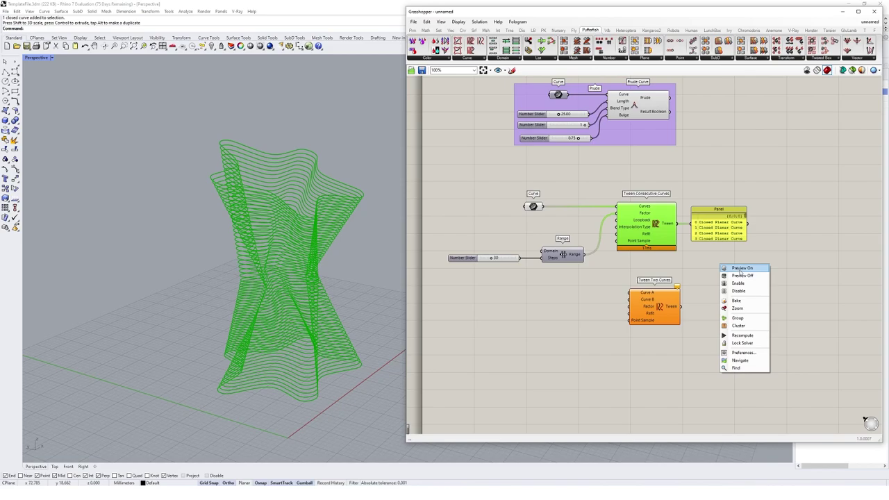
pyautogui.click(737, 276)
# Add a List Item component and connect the Curve parameter's output to its List input.
pyautogui.doubleClick(572, 312)
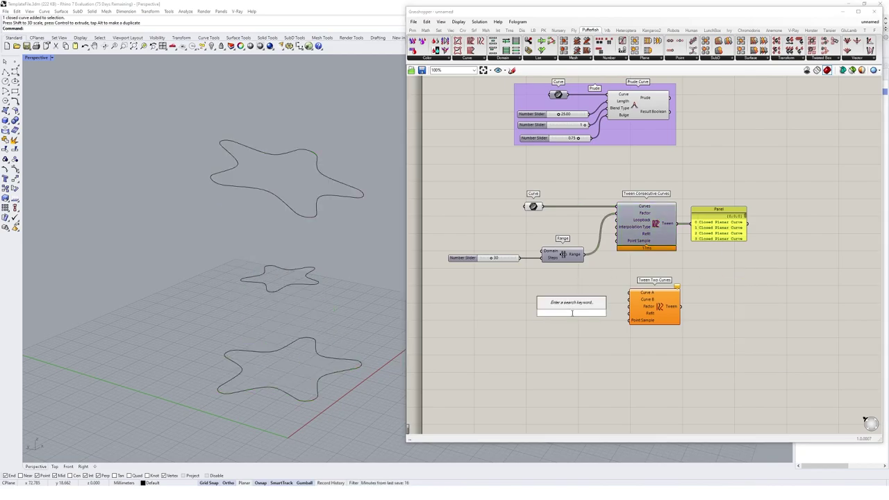
pyautogui.write('list it')
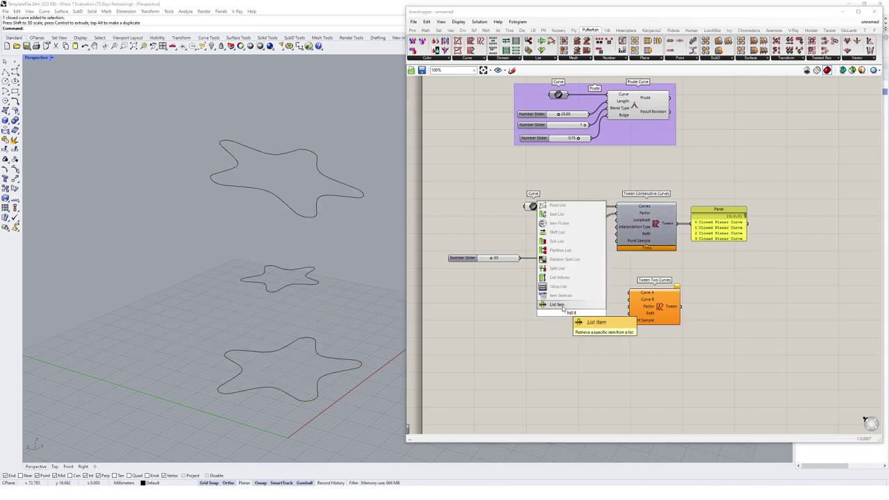
pyautogui.click(562, 305)
pyautogui.moveTo(541, 209); pyautogui.dragTo(556, 306)
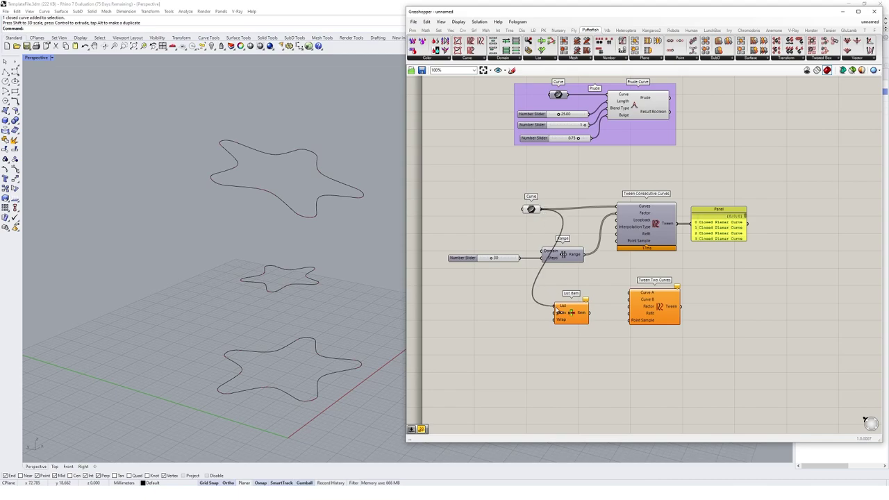
# Give List Item the two outputs -1 and i, and connect them to Curve A and Curve B of Tween Two Curves.
pyautogui.click(563, 312)
pyautogui.scroll(6, 574, 318)
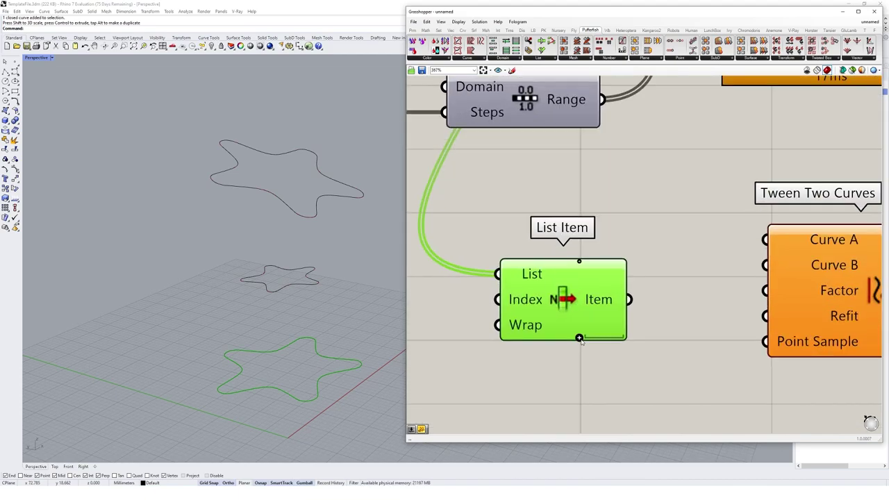
pyautogui.click(579, 338)
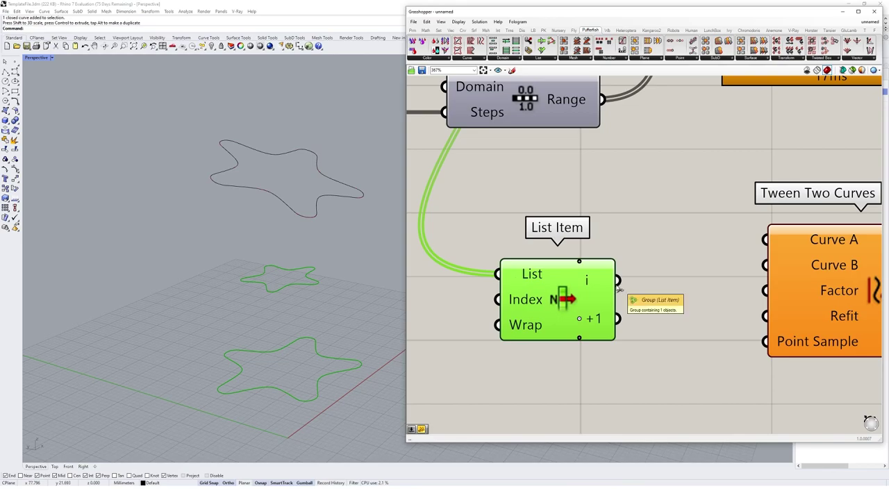
pyautogui.click(579, 274)
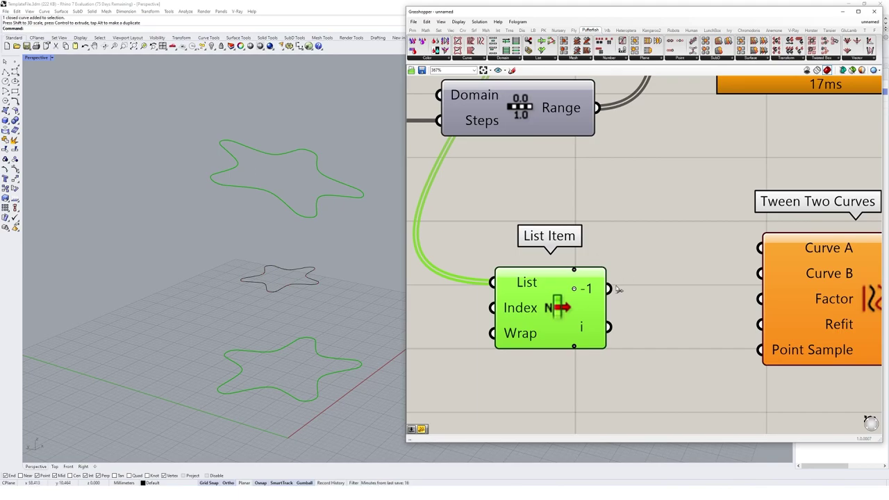
pyautogui.moveTo(609, 289); pyautogui.dragTo(759, 248)
pyautogui.moveTo(610, 327); pyautogui.dragTo(761, 274)
pyautogui.moveTo(542, 315); pyautogui.dragTo(566, 273)
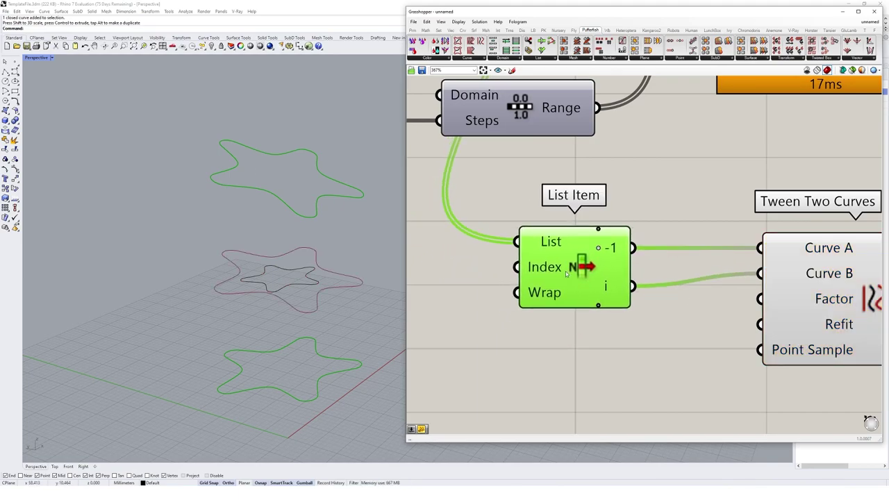
# Move List Item and Tween Two Curves away from the Range component and connect the Range output to Tween Two Curves' Factor input.
pyautogui.moveTo(313, 347); pyautogui.dragTo(317, 281, button='right')
pyautogui.scroll(-5, 811, 297)
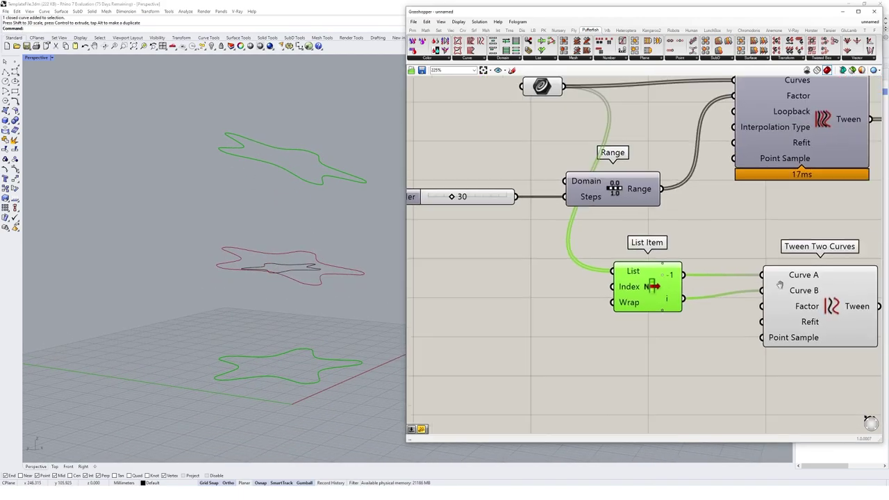
pyautogui.moveTo(782, 285); pyautogui.dragTo(719, 312, button='right')
pyautogui.moveTo(810, 283); pyautogui.dragTo(618, 362)
pyautogui.moveTo(632, 329); pyautogui.dragTo(729, 330)
pyautogui.click(681, 278)
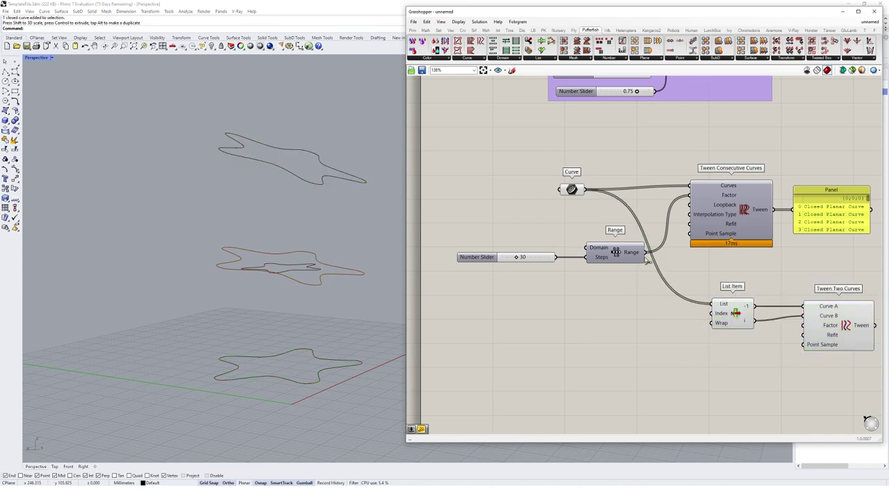
pyautogui.moveTo(645, 252); pyautogui.dragTo(803, 327)
# Move Tween Consecutive Curves and its panel across so they line up above Tween Two Curves.
pyautogui.moveTo(306, 320); pyautogui.dragTo(295, 338, button='right')
pyautogui.moveTo(777, 299); pyautogui.dragTo(702, 300, button='right')
pyautogui.click(797, 302)
pyautogui.scroll(-3, 795, 299)
pyautogui.moveTo(776, 216); pyautogui.dragTo(684, 249)
pyautogui.moveTo(683, 249); pyautogui.dragTo(751, 249)
pyautogui.click(763, 300)
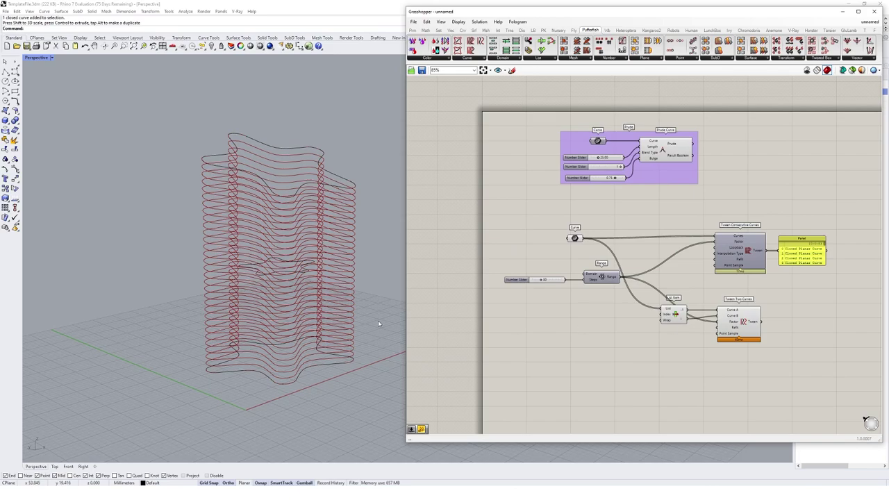
# Spread List Item and Tween Two Curves apart from the Range component and its slider to free space between them.
pyautogui.moveTo(378, 320); pyautogui.dragTo(351, 178, button='right')
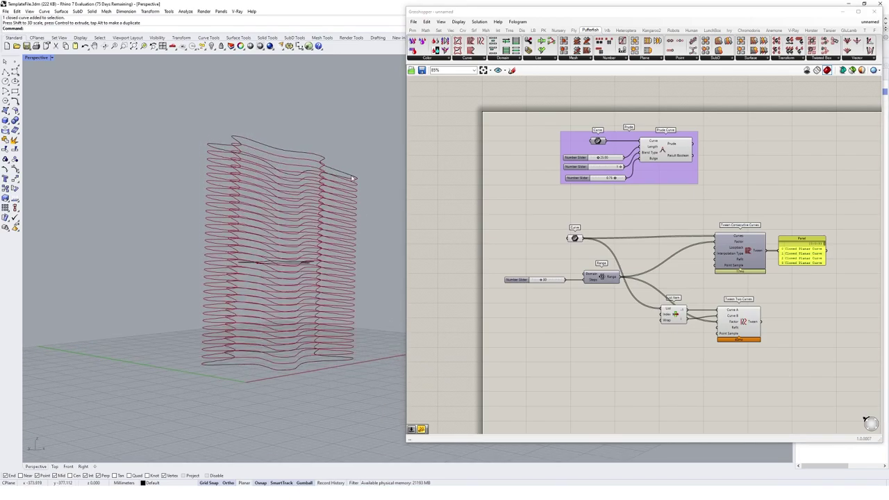
pyautogui.click(753, 323)
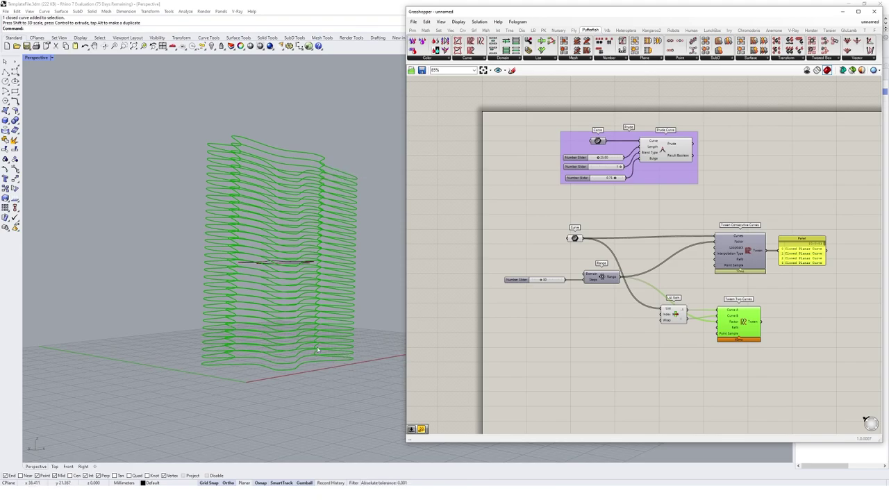
pyautogui.click(606, 304)
pyautogui.moveTo(808, 300); pyautogui.dragTo(656, 337)
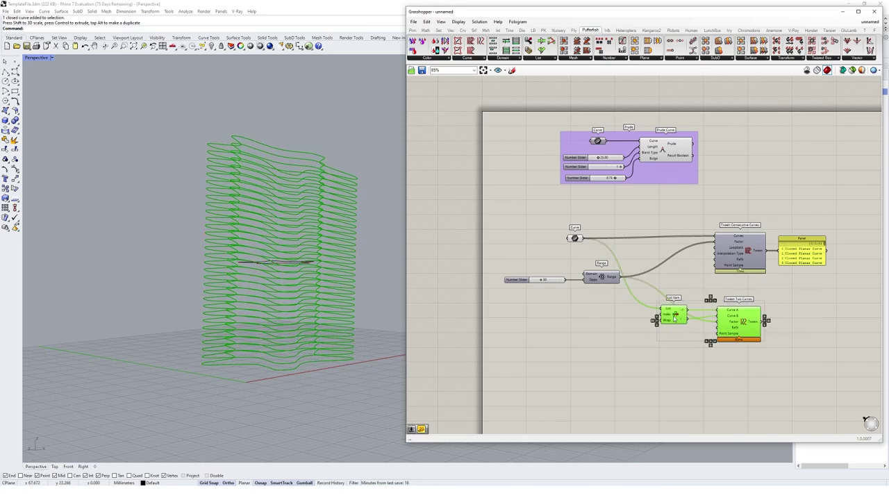
pyautogui.moveTo(740, 321); pyautogui.dragTo(808, 319)
pyautogui.moveTo(613, 270); pyautogui.dragTo(562, 280)
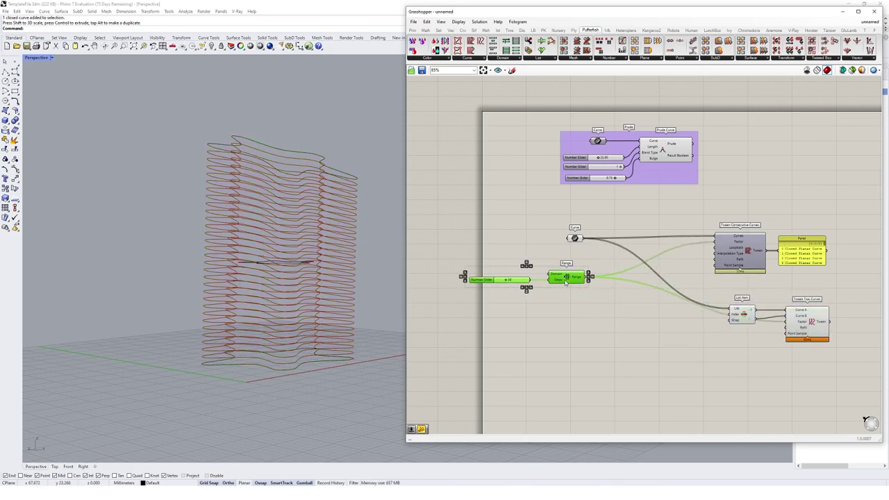
pyautogui.click(584, 319)
# Add a Graph Mapper component in the space between Range and List Item.
pyautogui.moveTo(580, 278)
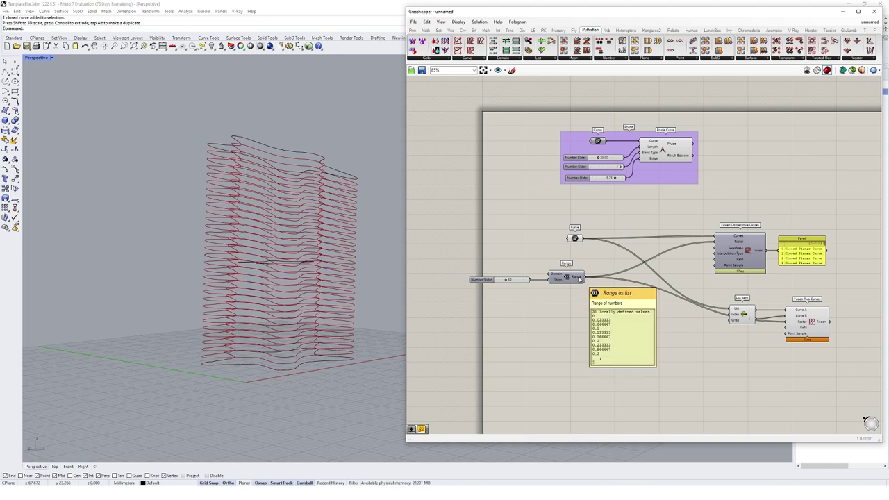
pyautogui.doubleClick(613, 313)
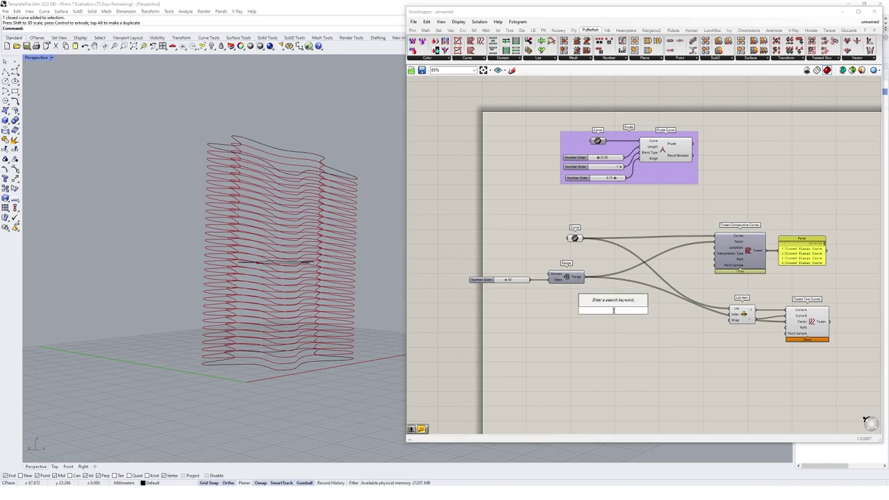
pyautogui.write('graph mapp')
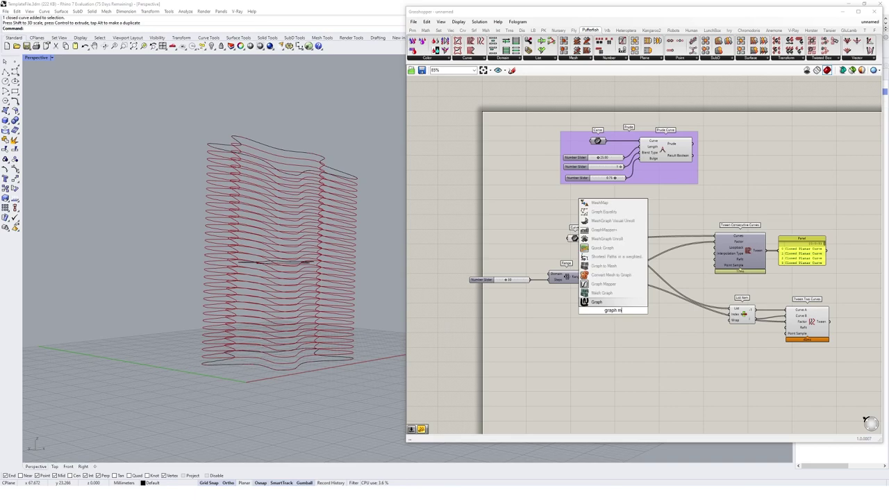
pyautogui.click(614, 298)
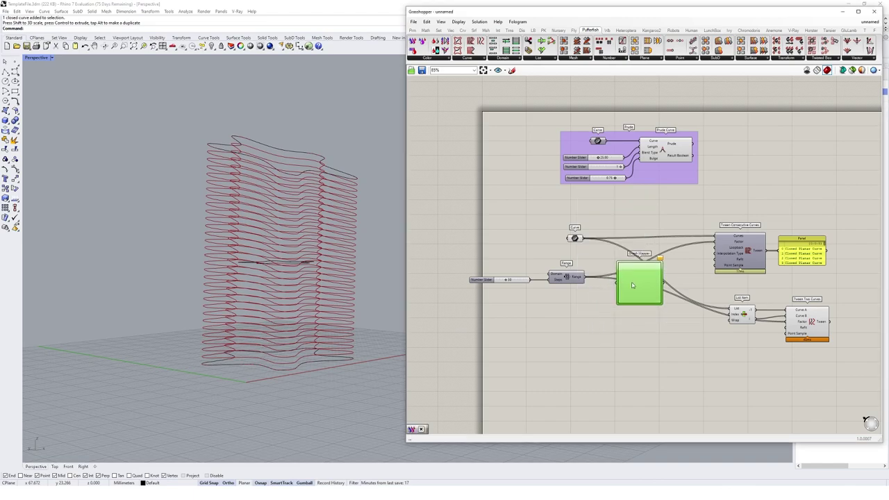
# Set the Graph Mapper's graph type to Bezier and wire it between the Range output and Tween Two Curves' Factor input.
pyautogui.rightClick(640, 286)
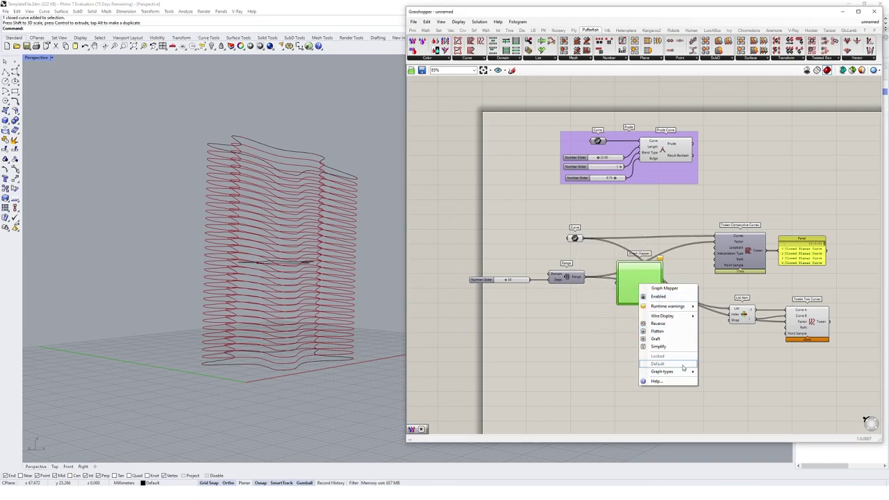
pyautogui.moveTo(684, 374)
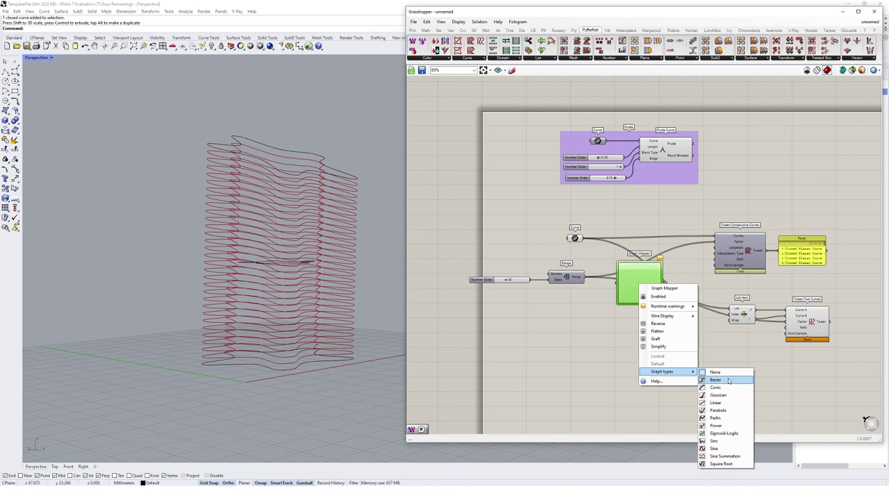
pyautogui.click(728, 381)
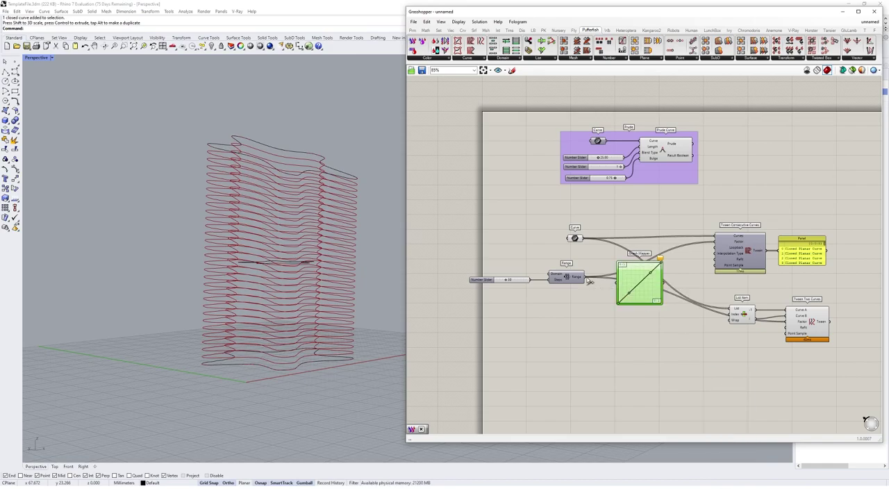
pyautogui.moveTo(585, 277); pyautogui.dragTo(653, 325)
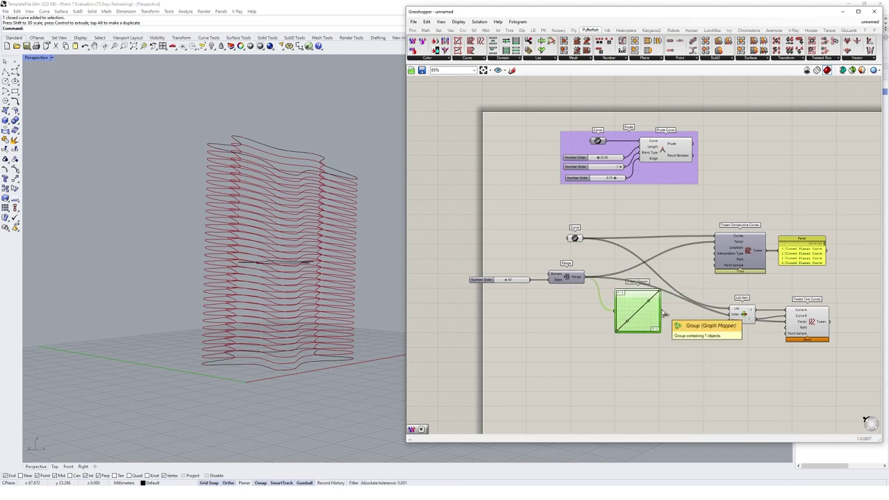
pyautogui.moveTo(663, 313); pyautogui.dragTo(785, 323)
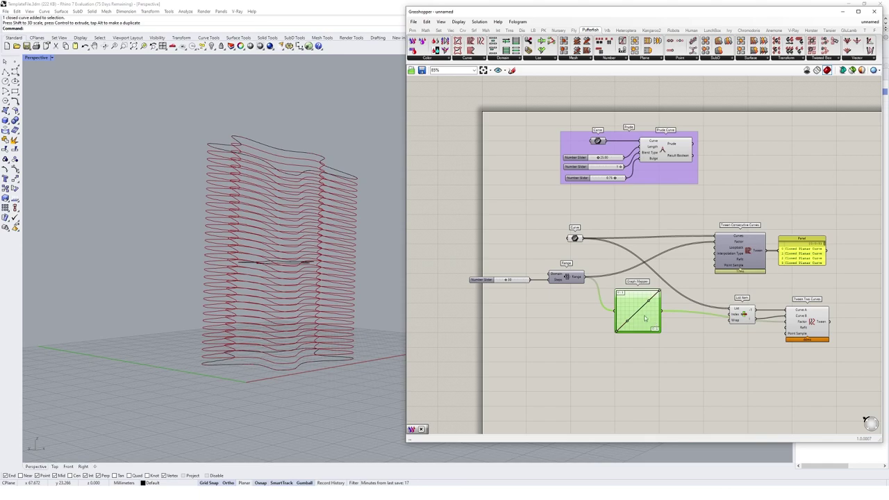
# Reshape the Graph Mapper's Bezier curve by lowering both handles so it rises slowly at first and steeper towards the end.
pyautogui.scroll(2, 625, 305)
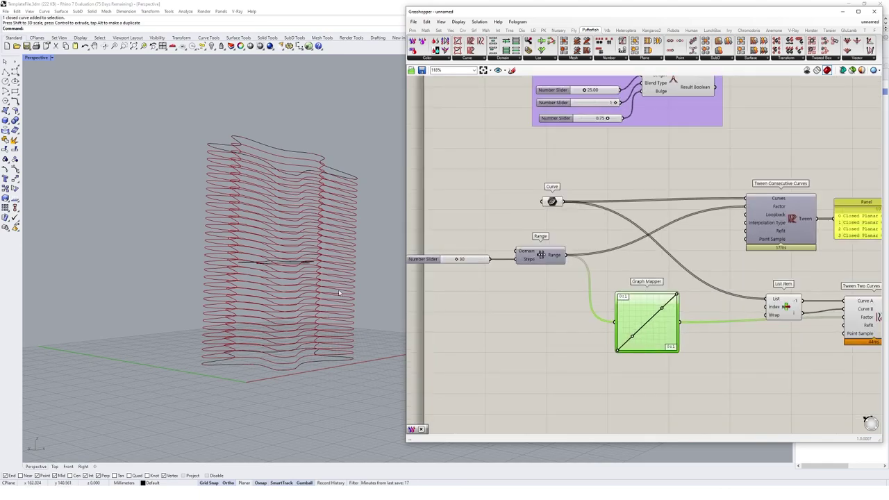
pyautogui.moveTo(665, 337); pyautogui.dragTo(604, 311, button='right')
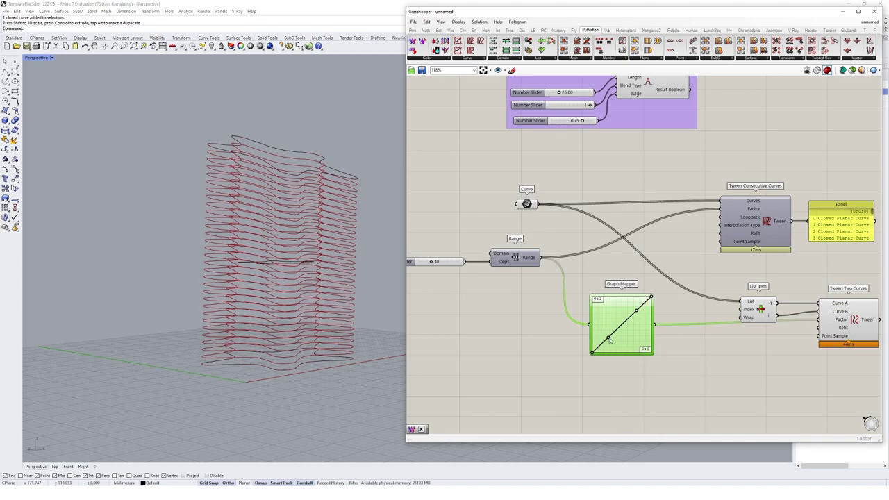
pyautogui.moveTo(608, 339); pyautogui.dragTo(613, 352)
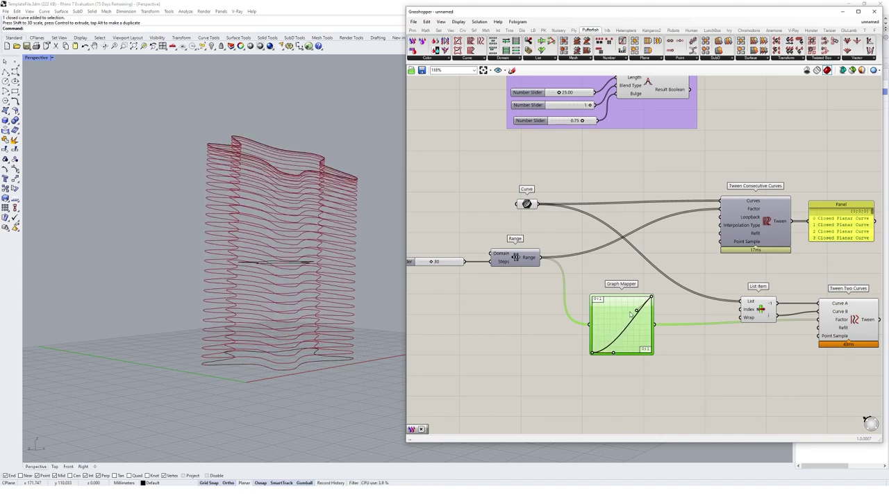
pyautogui.moveTo(637, 310); pyautogui.dragTo(621, 347)
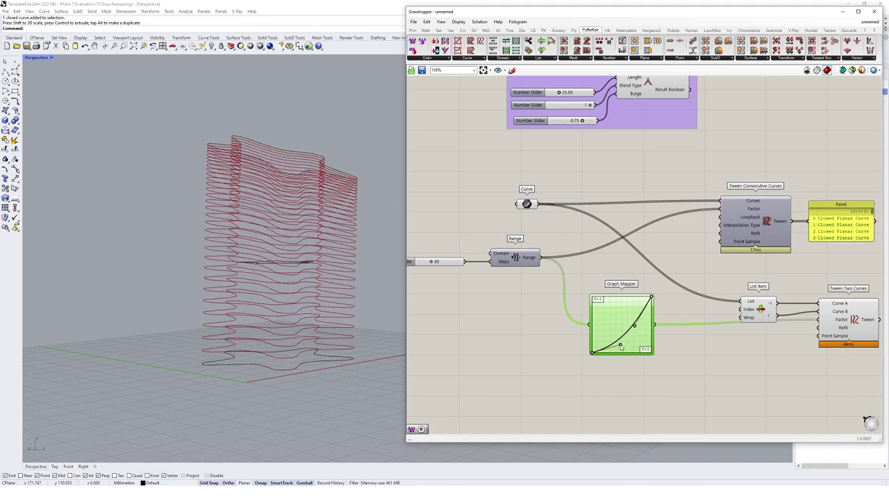
pyautogui.moveTo(621, 347); pyautogui.dragTo(586, 368, button='right')
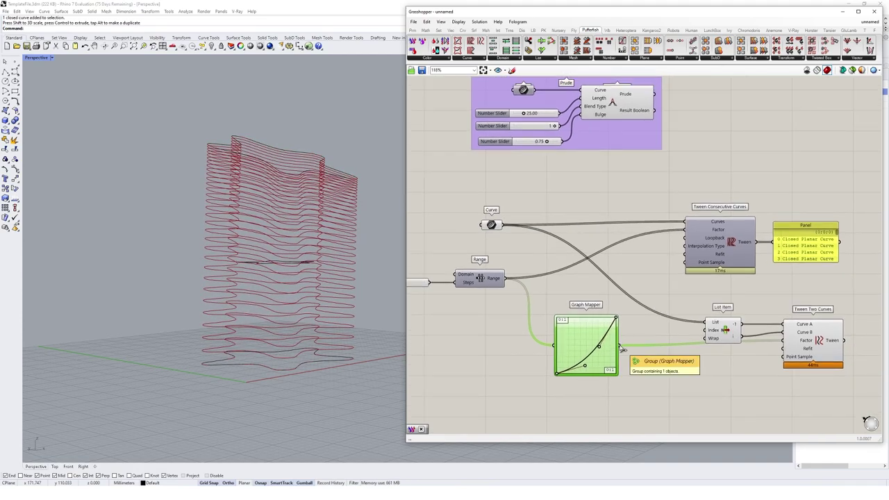
# Move Tween Consecutive Curves and its panel further over and connect the Graph Mapper output to its Factor input.
pyautogui.moveTo(718, 246); pyautogui.dragTo(692, 247, button='right')
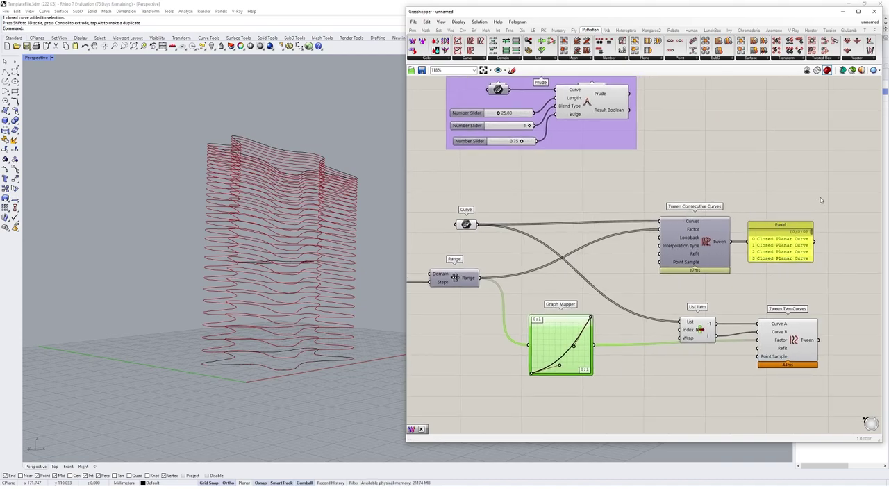
pyautogui.moveTo(825, 189); pyautogui.dragTo(687, 252)
pyautogui.moveTo(690, 248); pyautogui.dragTo(778, 249)
pyautogui.click(771, 207)
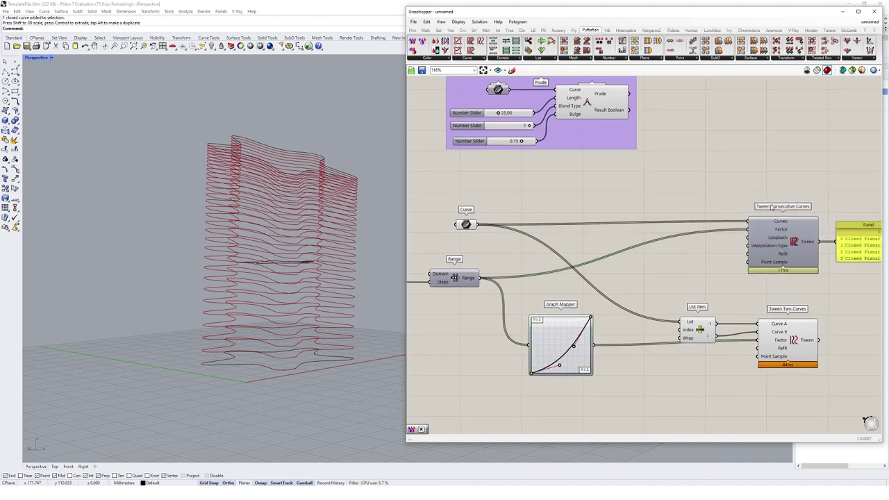
pyautogui.moveTo(596, 347); pyautogui.dragTo(748, 229)
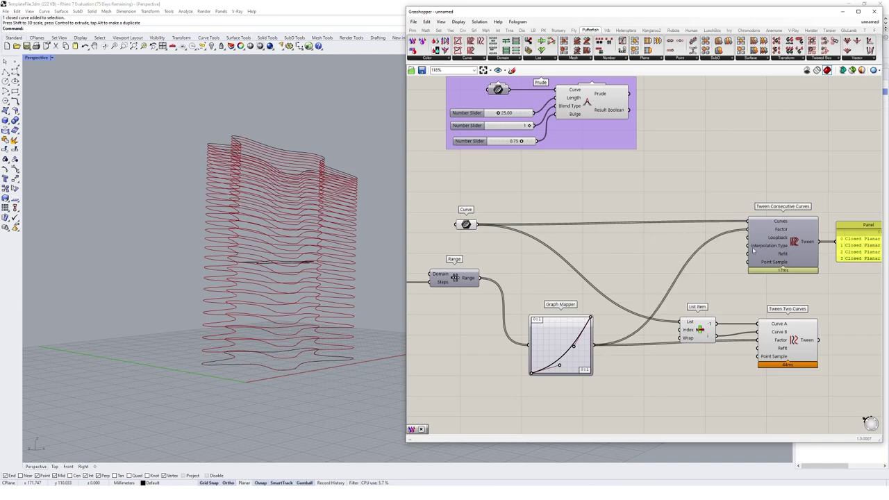
# Turn off the preview of the Tween Two Curves component.
pyautogui.click(798, 344)
pyautogui.rightClick(749, 281)
pyautogui.click(770, 293)
pyautogui.moveTo(770, 292); pyautogui.dragTo(732, 289, button='right')
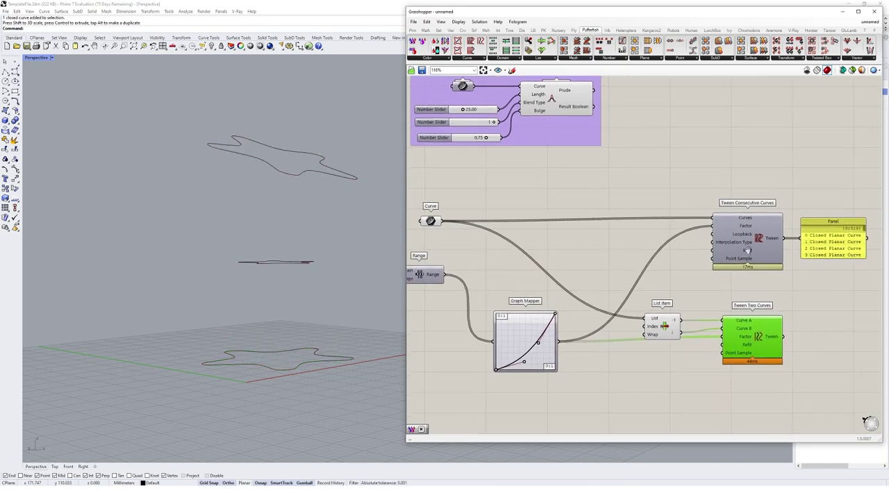
# Turn on the preview of the Tween Consecutive Curves component and highlight its curves in the viewport.
pyautogui.click(747, 240)
pyautogui.rightClick(757, 236)
pyautogui.click(776, 246)
pyautogui.click(597, 278)
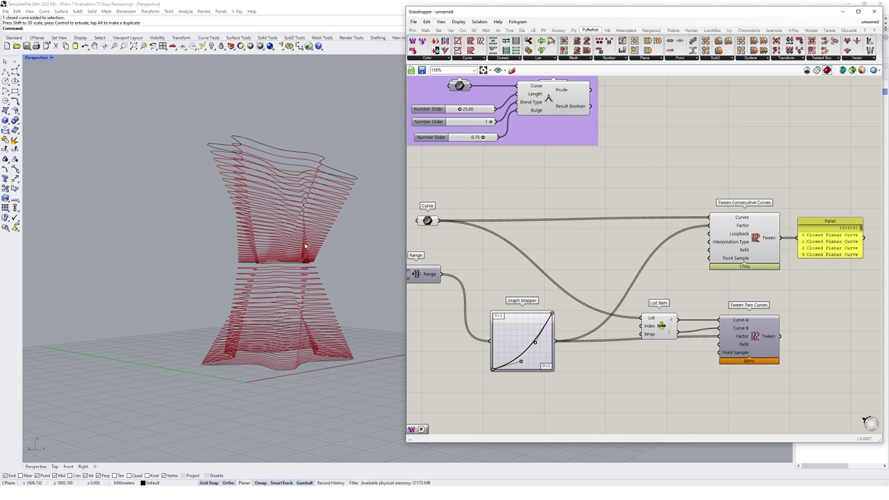
pyautogui.click(733, 255)
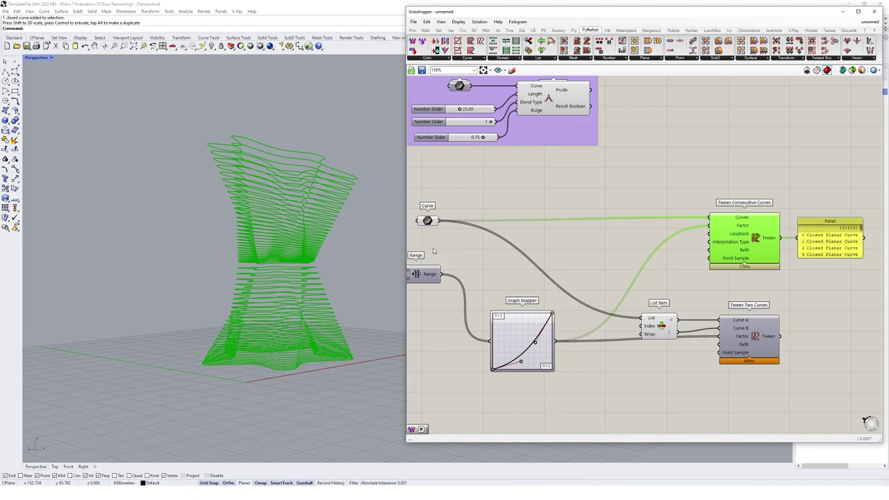
pyautogui.moveTo(487, 290); pyautogui.dragTo(571, 296, button='right')
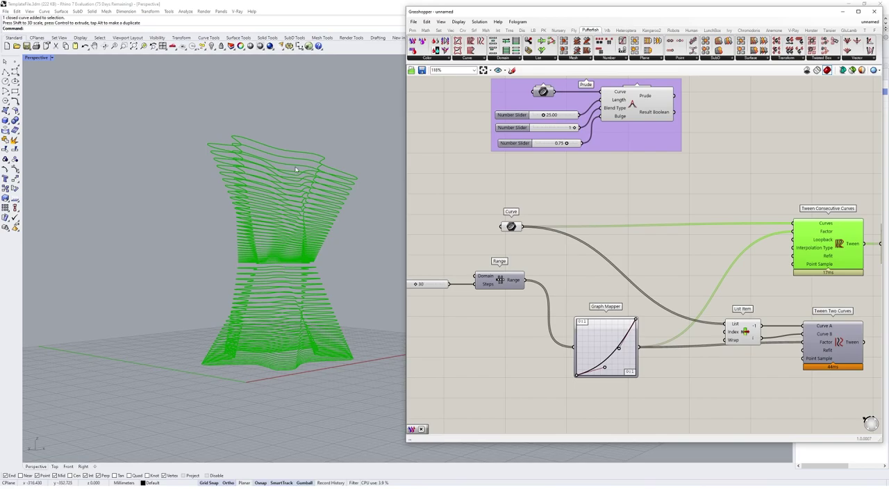
pyautogui.moveTo(298, 348); pyautogui.dragTo(349, 362, button='right')
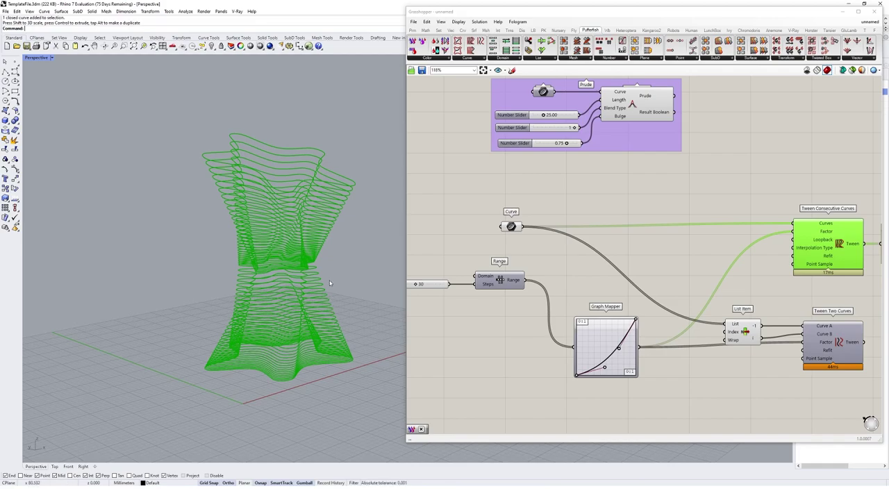
pyautogui.moveTo(330, 284); pyautogui.dragTo(332, 267, button='right')
pyautogui.click(733, 142)
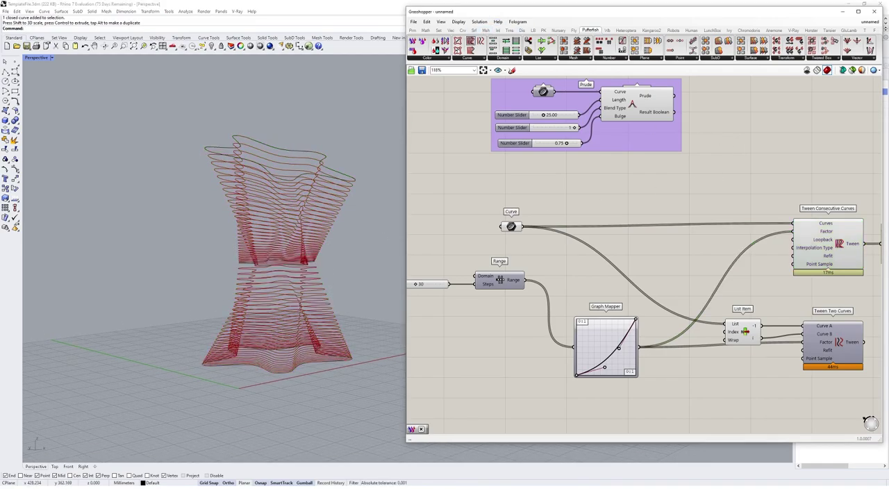
# Add a Tween Through Curves component below Tween Two Curves, connecting the Curve parameter to Curves and the Graph Mapper to Factor.
pyautogui.click(467, 58)
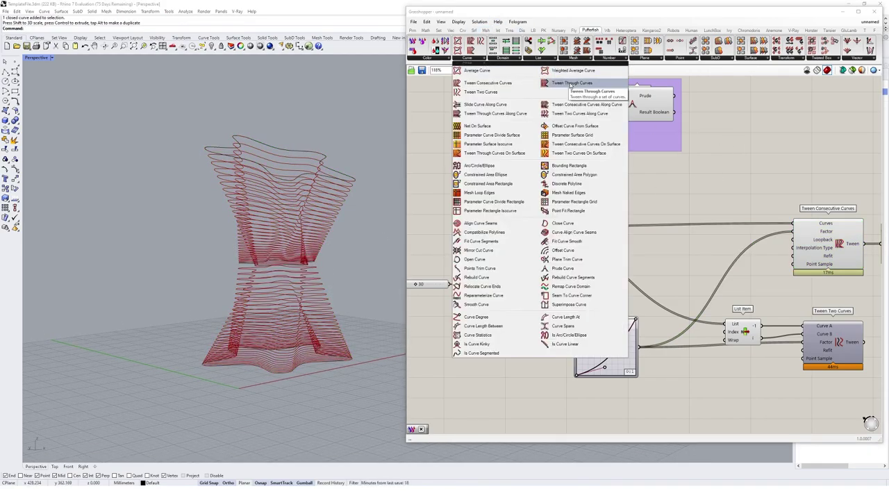
pyautogui.click(571, 83)
pyautogui.click(835, 418)
pyautogui.moveTo(835, 418); pyautogui.dragTo(800, 356, button='right')
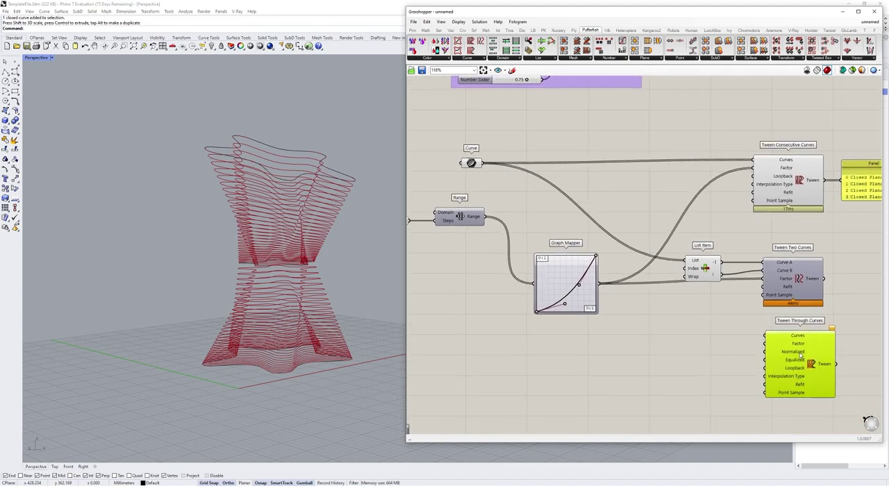
pyautogui.moveTo(800, 356); pyautogui.dragTo(800, 357)
pyautogui.moveTo(484, 165); pyautogui.dragTo(765, 337)
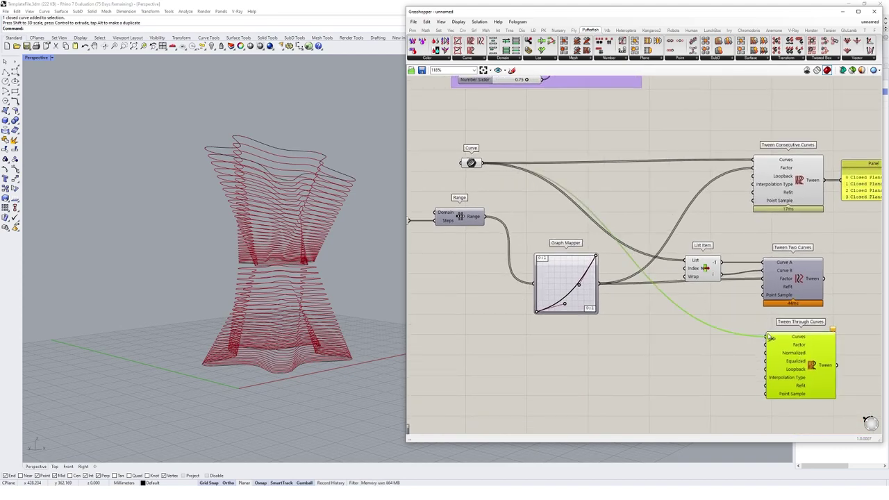
pyautogui.moveTo(604, 287); pyautogui.dragTo(765, 345)
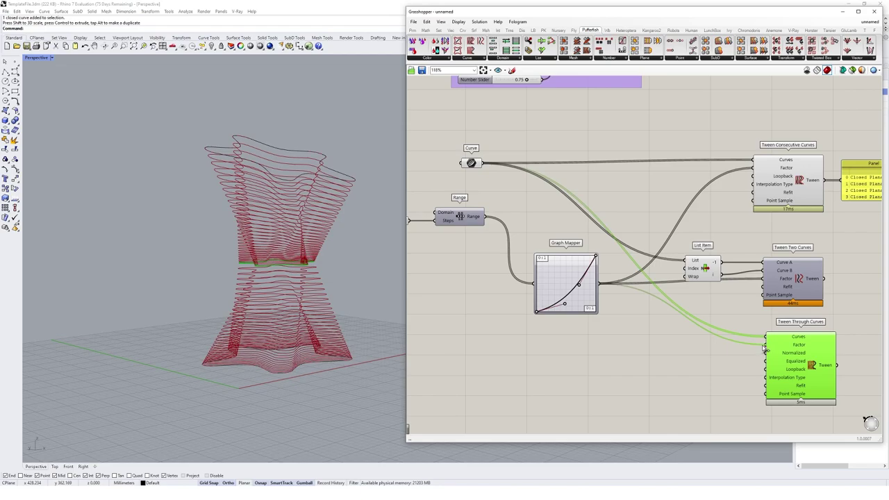
# Turn off the preview of the Tween Consecutive Curves component.
pyautogui.click(789, 184)
pyautogui.rightClick(731, 111)
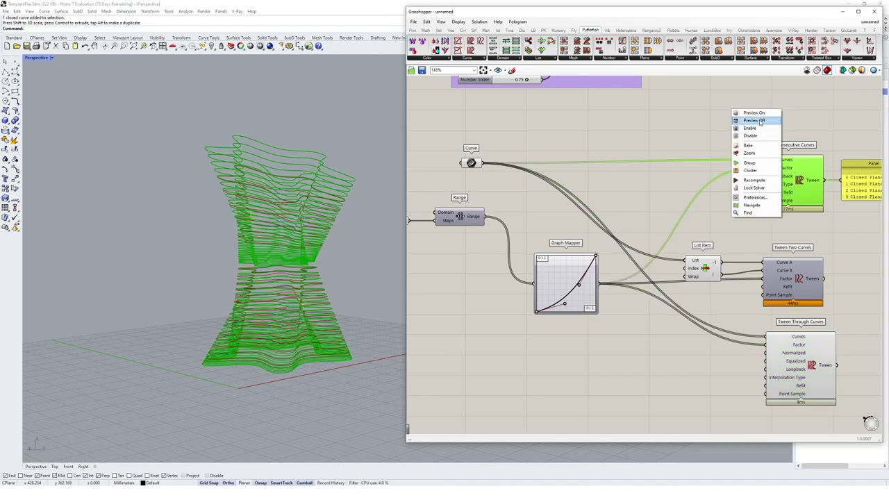
pyautogui.click(760, 122)
pyautogui.click(715, 128)
pyautogui.moveTo(316, 305); pyautogui.dragTo(311, 270, button='right')
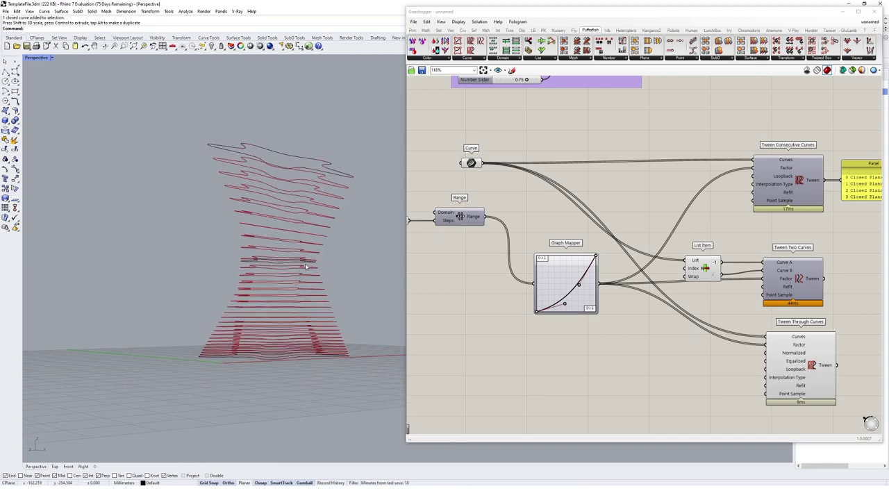
pyautogui.moveTo(319, 169); pyautogui.dragTo(322, 217, button='right')
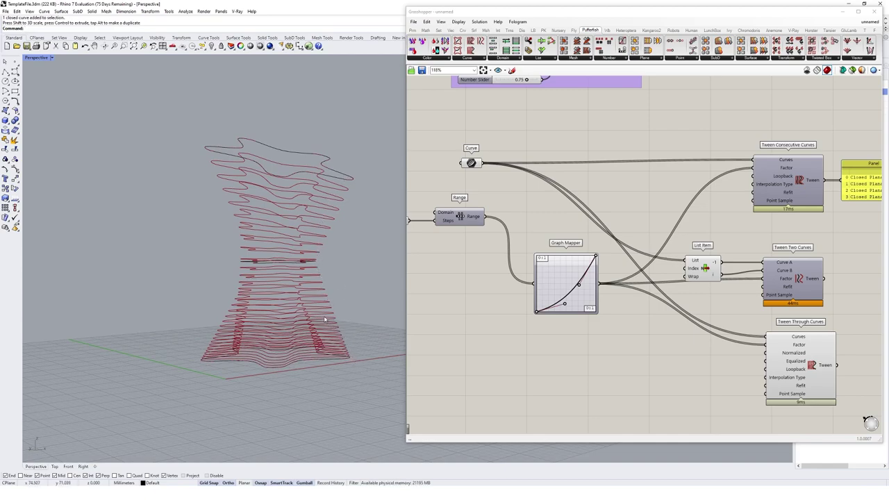
# Move the Tween Through Curves component closer beneath Tween Two Curves.
pyautogui.moveTo(751, 352); pyautogui.dragTo(742, 314, button='right')
pyautogui.moveTo(782, 323); pyautogui.dragTo(778, 317)
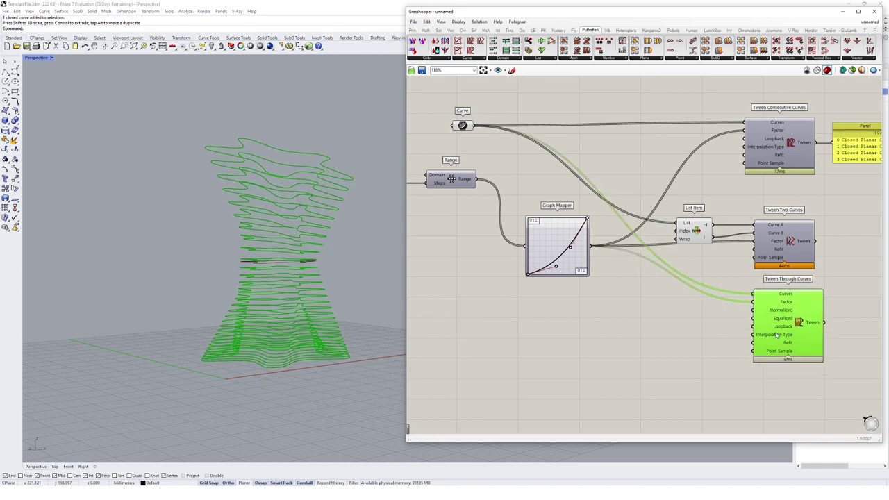
pyautogui.click(502, 316)
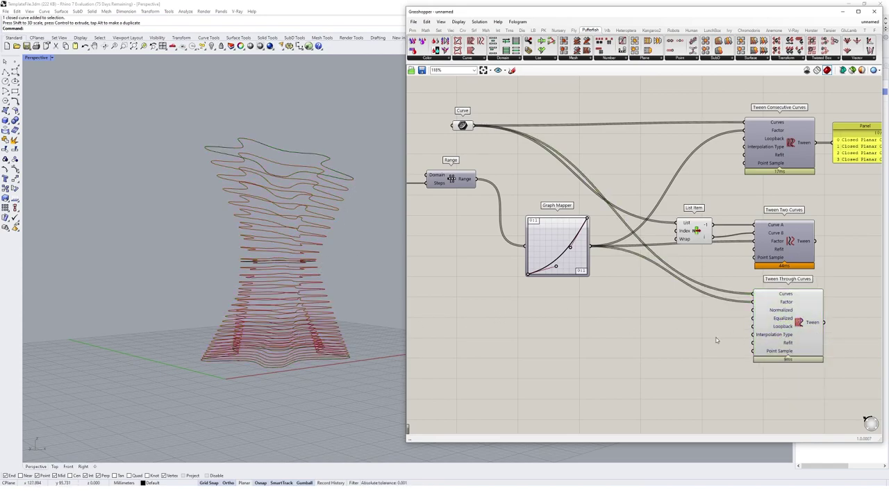
# Add a number slider ranging from 0 to 3 and connect it to Tween Through Curves' Interpolation Type input.
pyautogui.doubleClick(664, 338)
pyautogui.write('0')
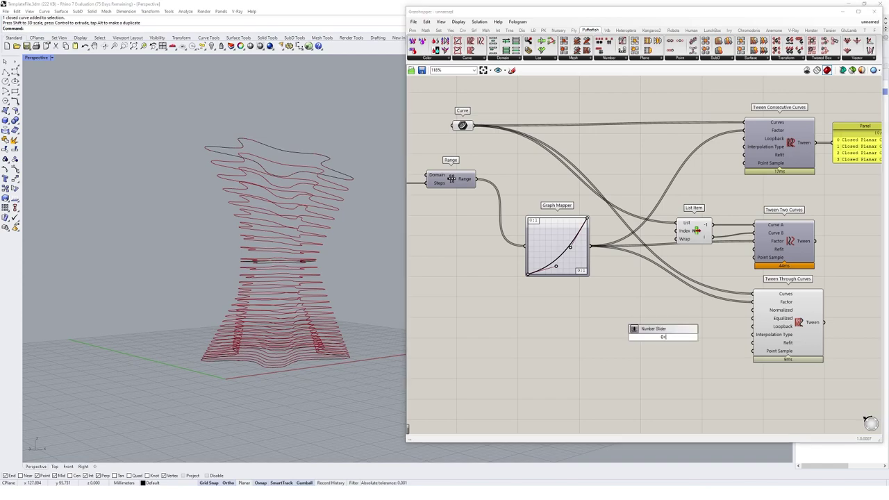
pyautogui.write('<3')
pyautogui.press('Return')
pyautogui.moveTo(706, 337); pyautogui.dragTo(756, 334)
# Set the Interpolation Type slider of Tween Through Curves to 3.
pyautogui.click(787, 341)
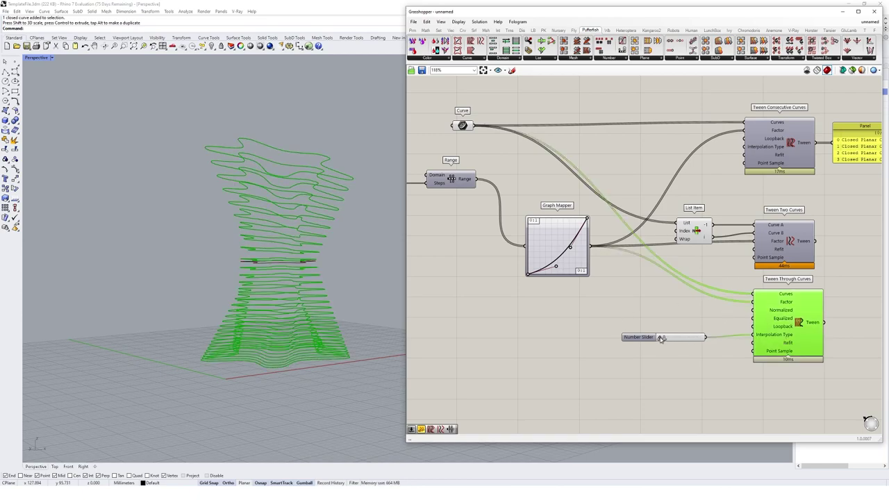
pyautogui.moveTo(661, 338); pyautogui.dragTo(714, 345)
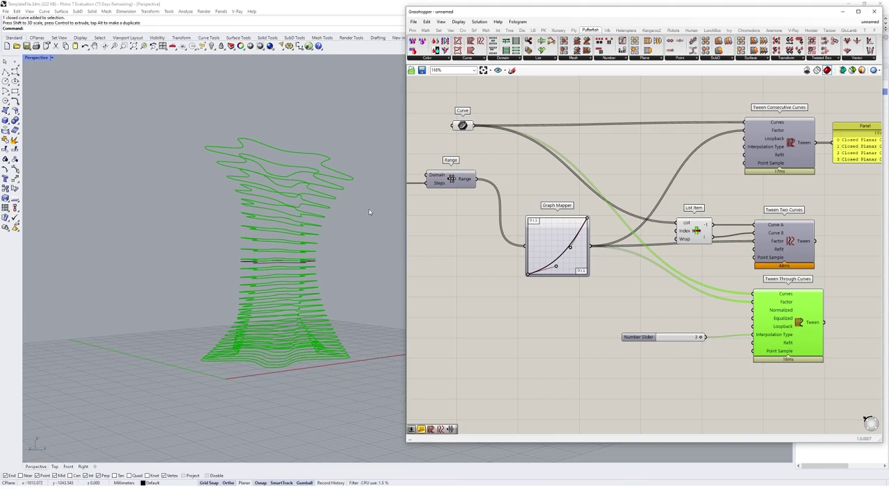
pyautogui.moveTo(357, 353)
pyautogui.mouseDown(button='right')
pyautogui.moveTo(347, 323)
pyautogui.moveTo(356, 354)
pyautogui.moveTo(348, 343)
pyautogui.mouseUp(button='right')
pyautogui.click(607, 270)
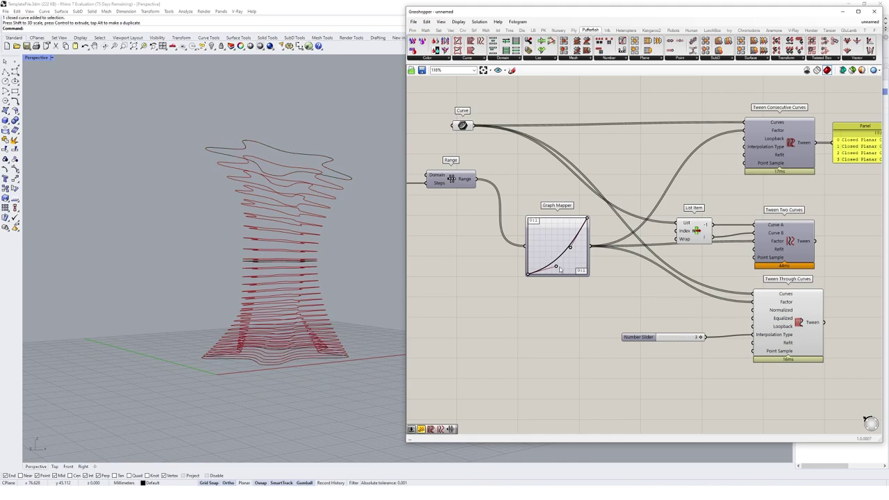
# Reshape the Graph Mapper's Bezier curve by raising both handles so it climbs steeply at first and flattens towards the end.
pyautogui.moveTo(558, 268); pyautogui.dragTo(548, 254)
pyautogui.moveTo(574, 253); pyautogui.dragTo(541, 250)
pyautogui.moveTo(354, 258); pyautogui.dragTo(353, 311, button='right')
# Set the slider feeding the Range component's Steps input to 60.
pyautogui.moveTo(540, 257); pyautogui.dragTo(637, 270, button='right')
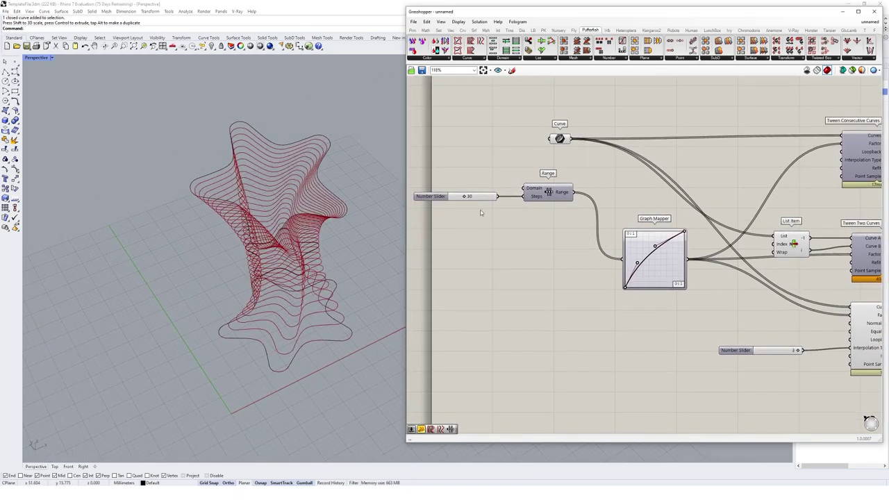
pyautogui.doubleClick(475, 198)
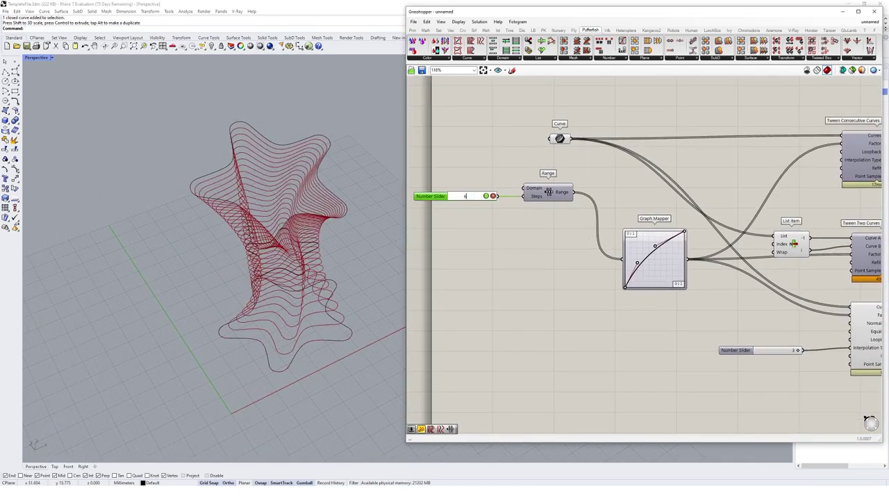
pyautogui.write('60')
pyautogui.press('Return')
pyautogui.moveTo(264, 278); pyautogui.dragTo(243, 267, button='right')
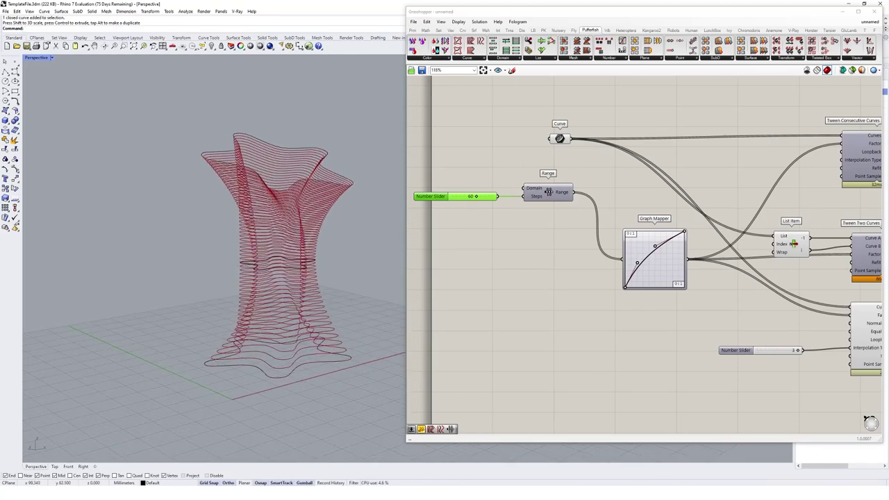
pyautogui.moveTo(226, 304); pyautogui.dragTo(353, 250, button='right')
# Group all the tween components together with their sliders, Range, Graph Mapper, List Item and panel.
pyautogui.scroll(-3, 668, 245)
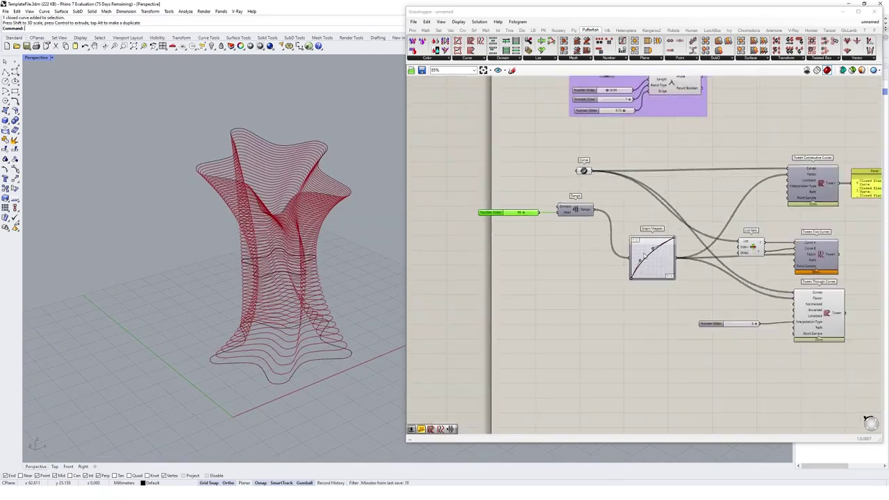
pyautogui.moveTo(819, 210); pyautogui.dragTo(437, 363)
pyautogui.rightClick(518, 299)
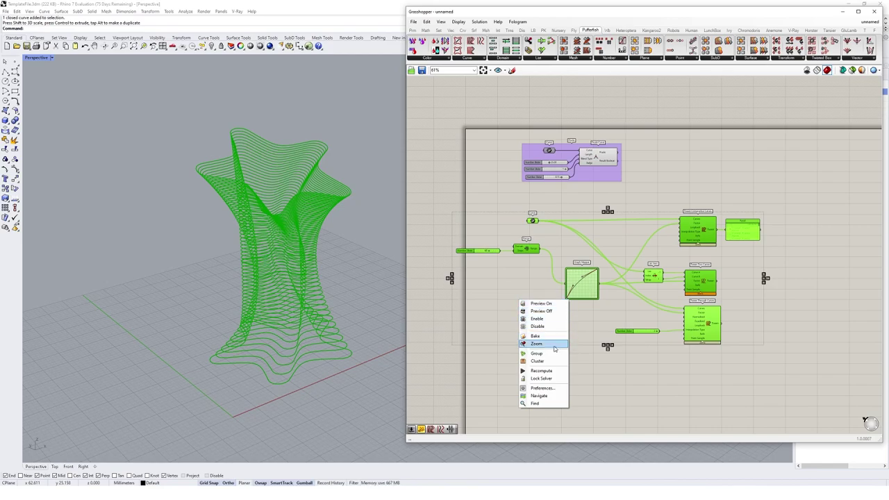
pyautogui.click(549, 354)
# Name the new group "Tween Curves".
pyautogui.scroll(2, 576, 210)
pyautogui.moveTo(553, 218); pyautogui.dragTo(576, 224)
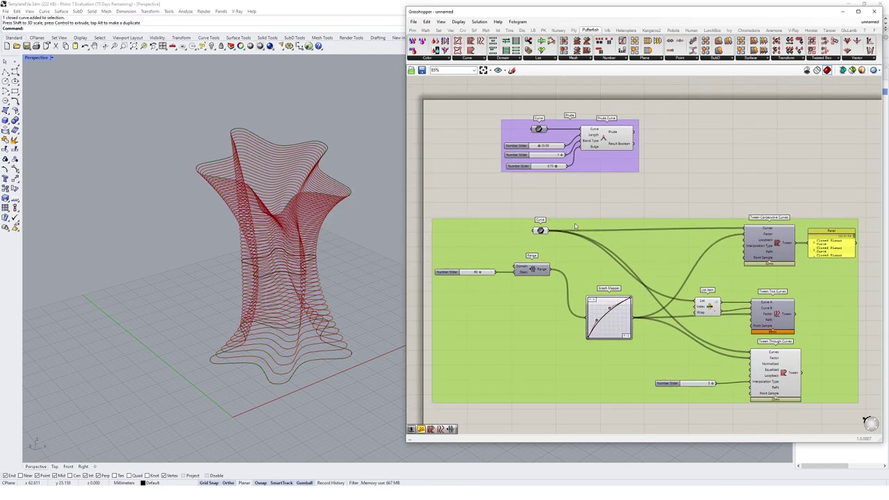
pyautogui.rightClick(576, 224)
pyautogui.write('Tween')
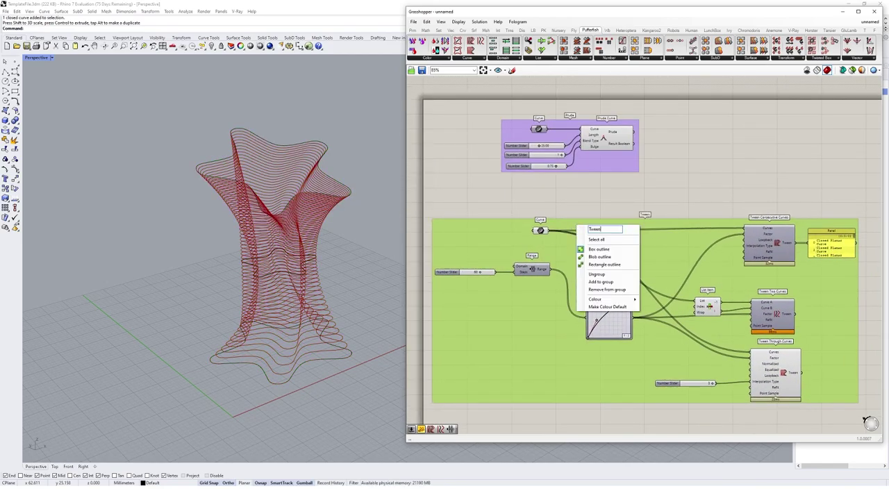
pyautogui.write(' Curves')
pyautogui.press('Return')
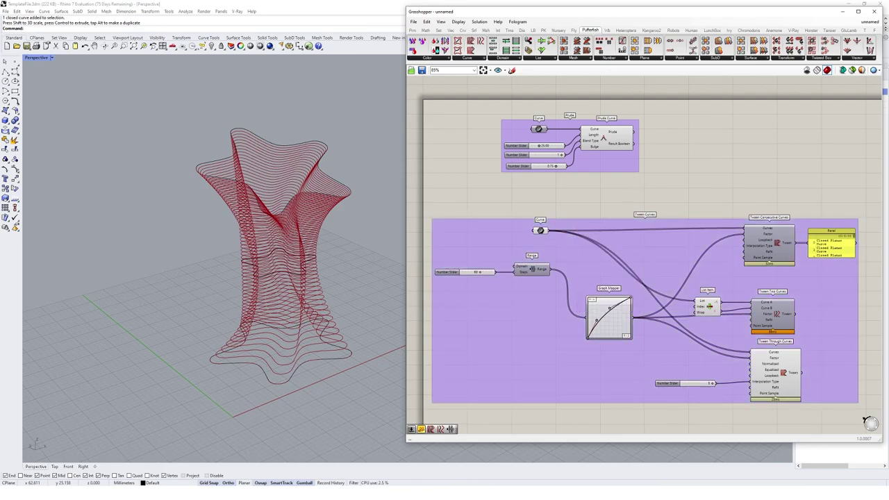
pyautogui.click(348, 285)
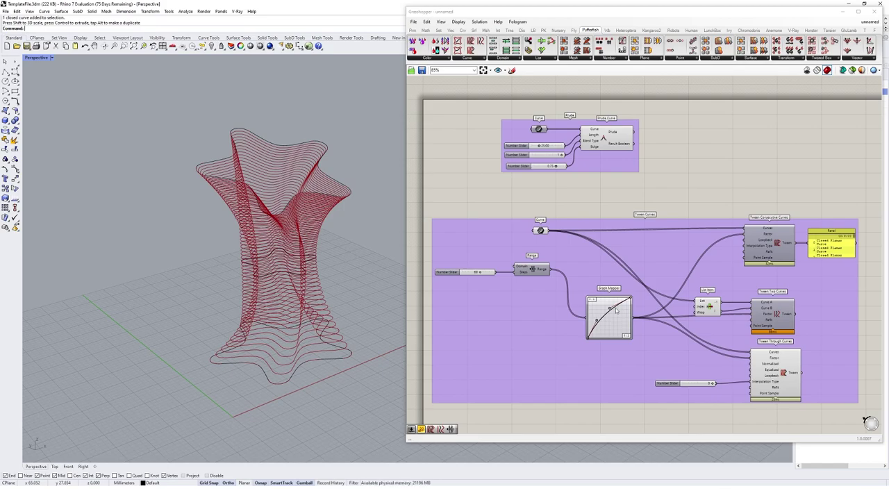
pyautogui.moveTo(339, 281); pyautogui.dragTo(310, 212, button='right')
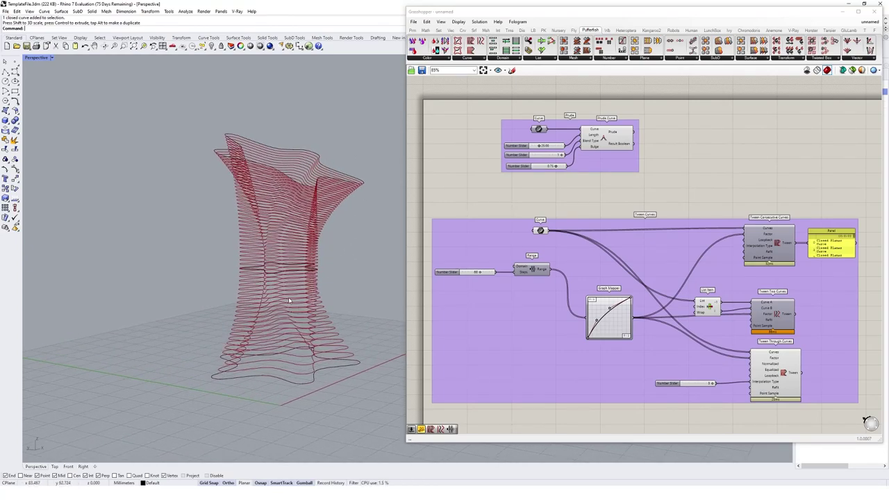
pyautogui.moveTo(289, 300); pyautogui.dragTo(375, 303, button='right')
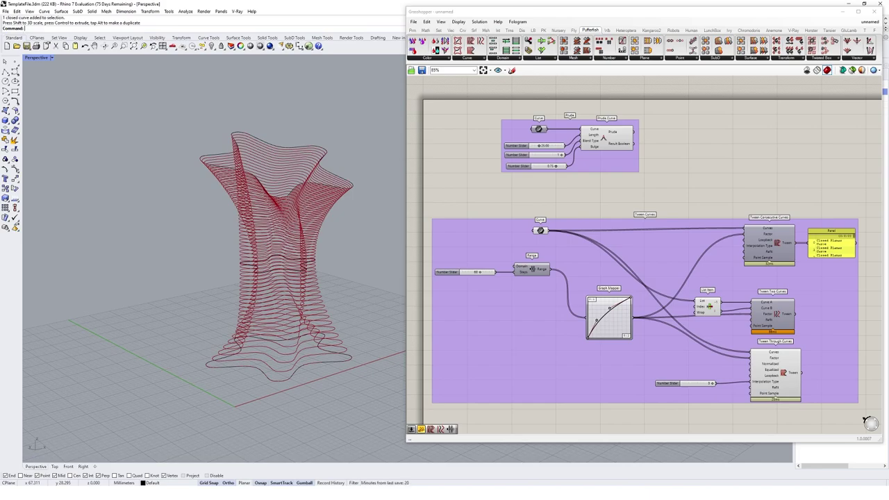
# Add a new Curve parameter on the empty canvas below the Tween Curves group.
pyautogui.scroll(-3, 478, 184)
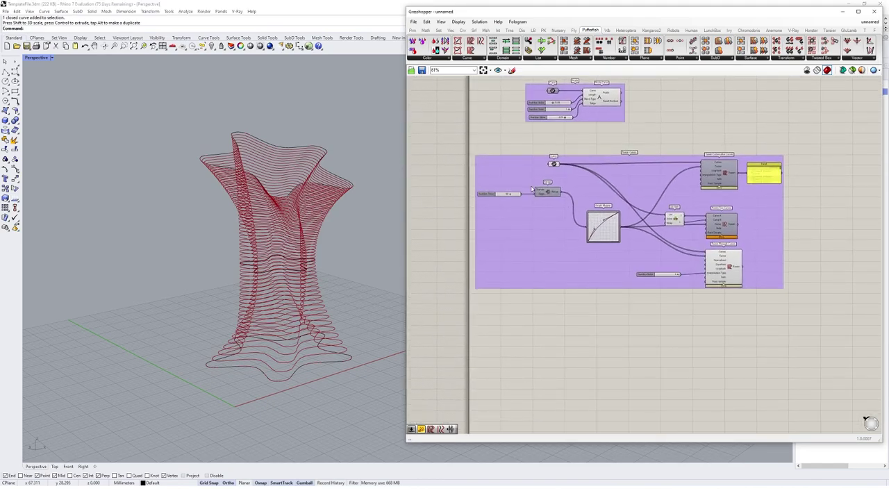
pyautogui.moveTo(532, 338); pyautogui.dragTo(538, 289, button='right')
pyautogui.scroll(2, 539, 292)
pyautogui.moveTo(539, 294); pyautogui.dragTo(534, 262, button='right')
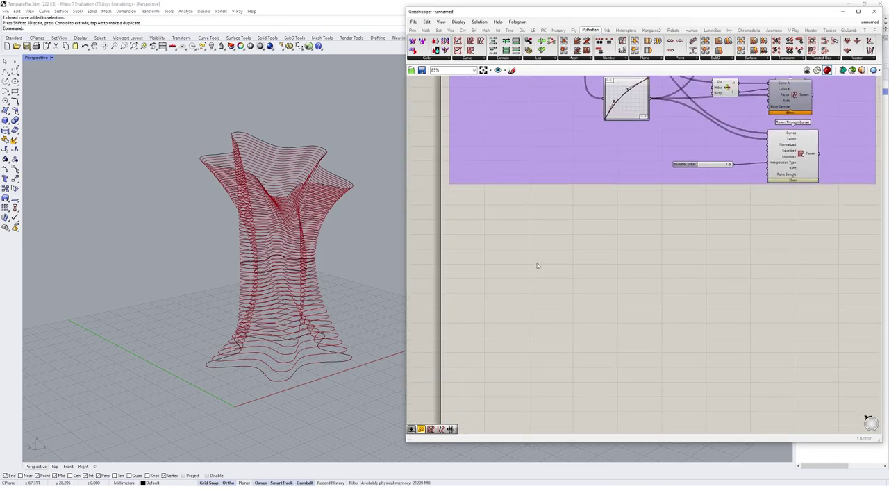
pyautogui.doubleClick(536, 263)
pyautogui.write('cur')
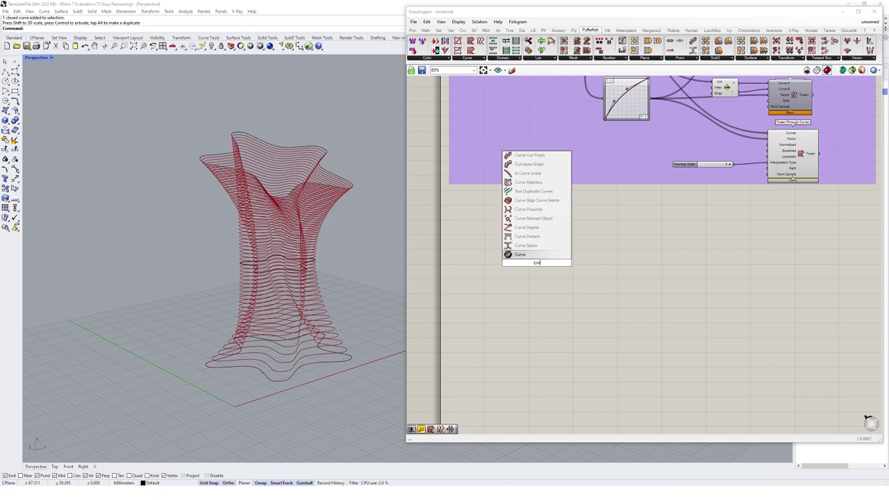
pyautogui.click(528, 254)
# Reference the three stacked star curves from the viewport into the new Curve parameter.
pyautogui.rightClick(537, 262)
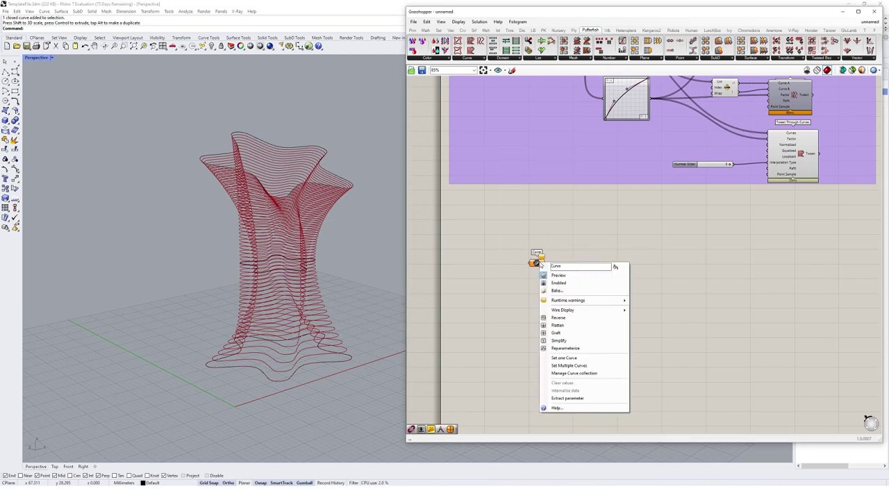
pyautogui.click(582, 366)
pyautogui.click(309, 367)
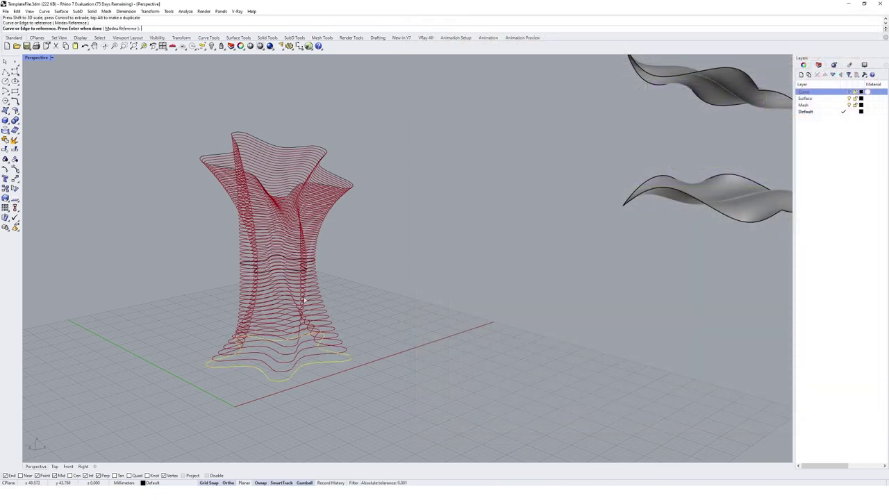
pyautogui.click(302, 275)
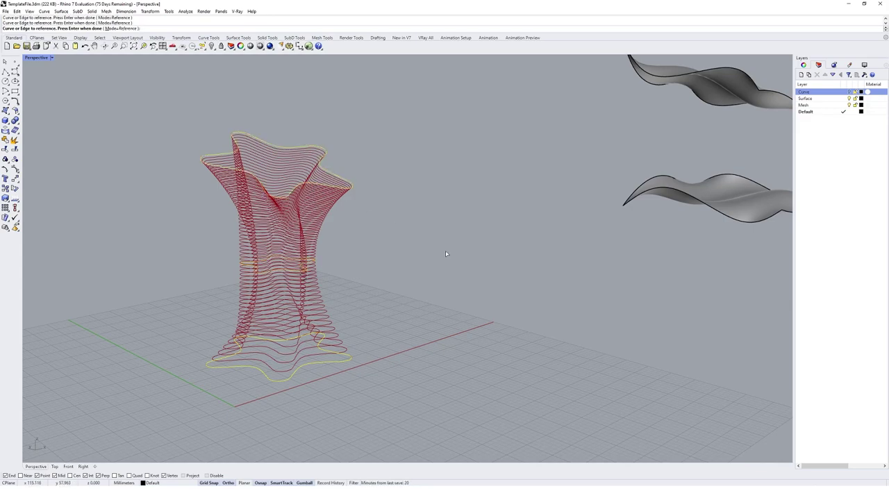
pyautogui.press('Return')
# Turn off the preview of the Tween Through Curves component in the Tween Curves group.
pyautogui.moveTo(749, 180); pyautogui.dragTo(730, 191, button='right')
pyautogui.click(777, 159)
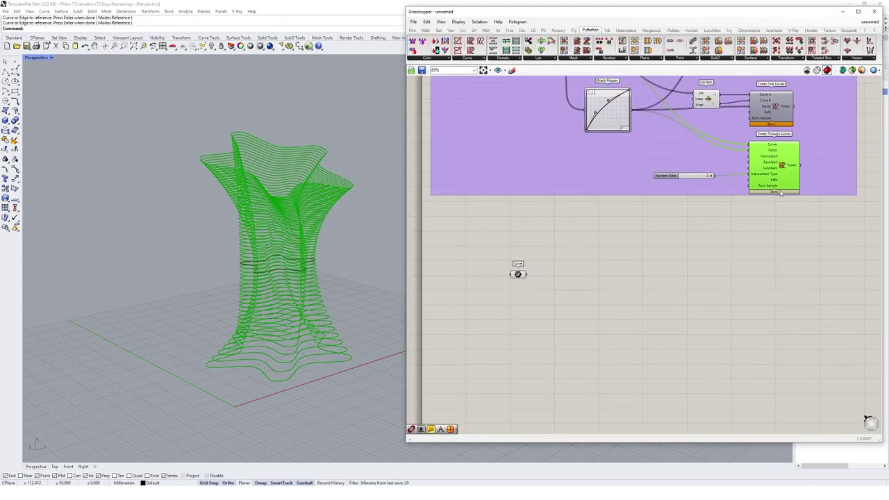
pyautogui.middleClick(786, 245)
pyautogui.click(814, 259)
pyautogui.click(823, 245)
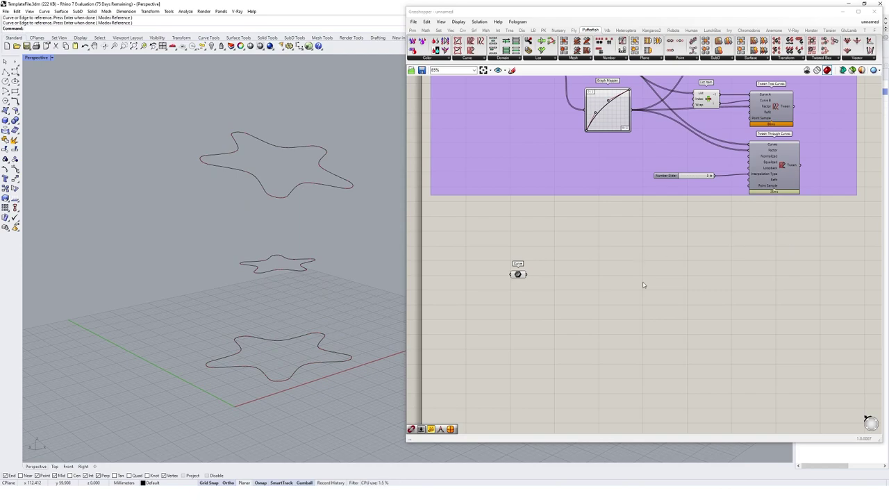
# Add a Pufferfish Tween Through Curves component and connect the new Curve parameter to its Curves input.
pyautogui.doubleClick(591, 286)
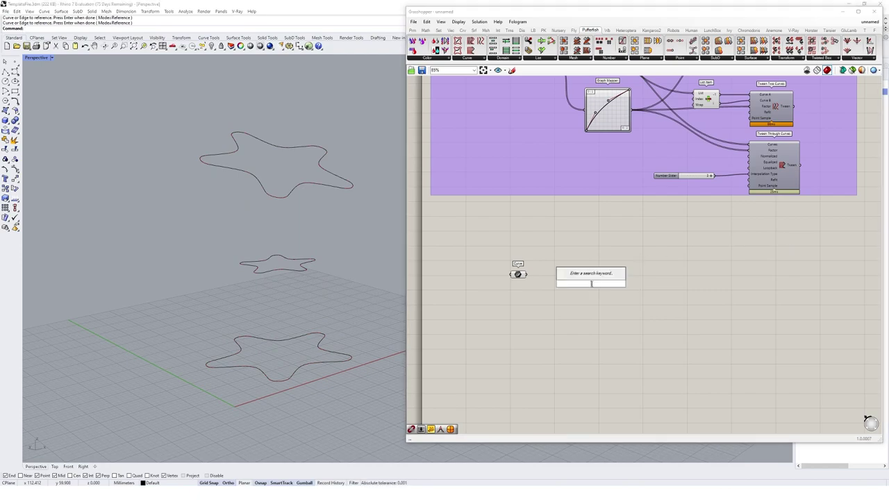
pyautogui.click(475, 61)
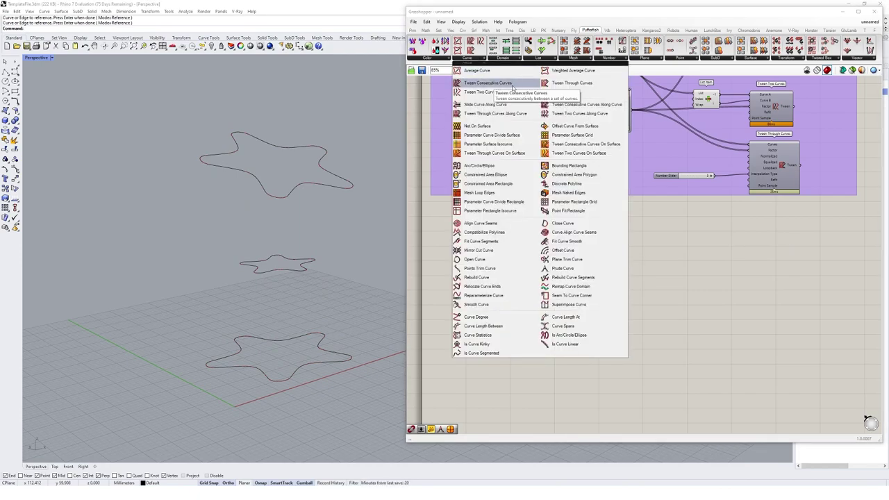
pyautogui.moveTo(567, 89); pyautogui.dragTo(618, 291)
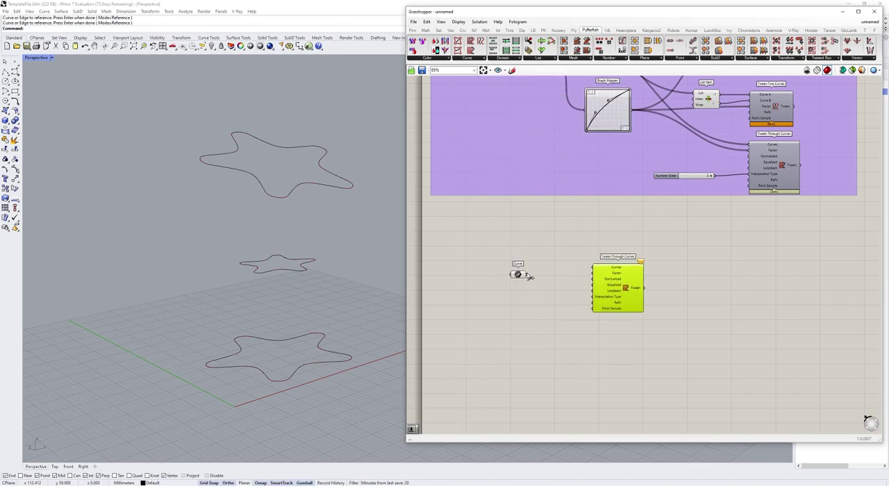
pyautogui.moveTo(526, 275); pyautogui.dragTo(593, 268)
pyautogui.moveTo(620, 289); pyautogui.dragTo(646, 295)
pyautogui.click(532, 304)
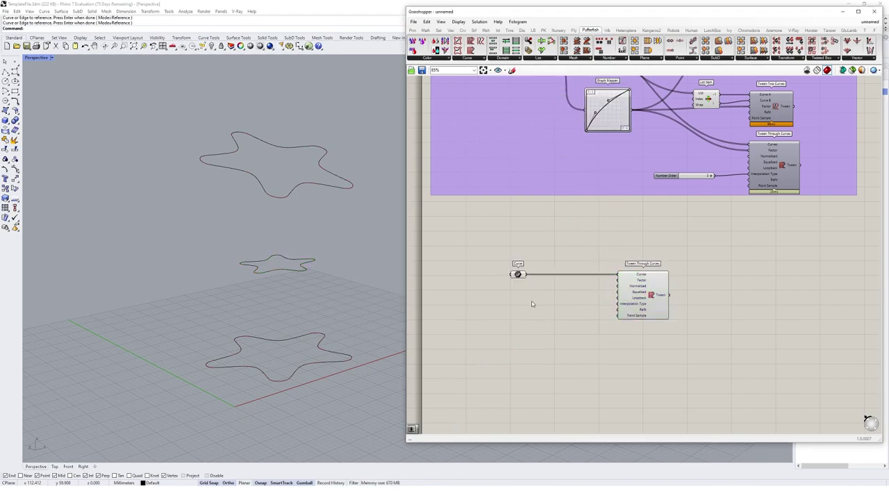
# Add a Range component below the new Curve parameter.
pyautogui.doubleClick(532, 304)
pyautogui.write('range')
pyautogui.click(539, 301)
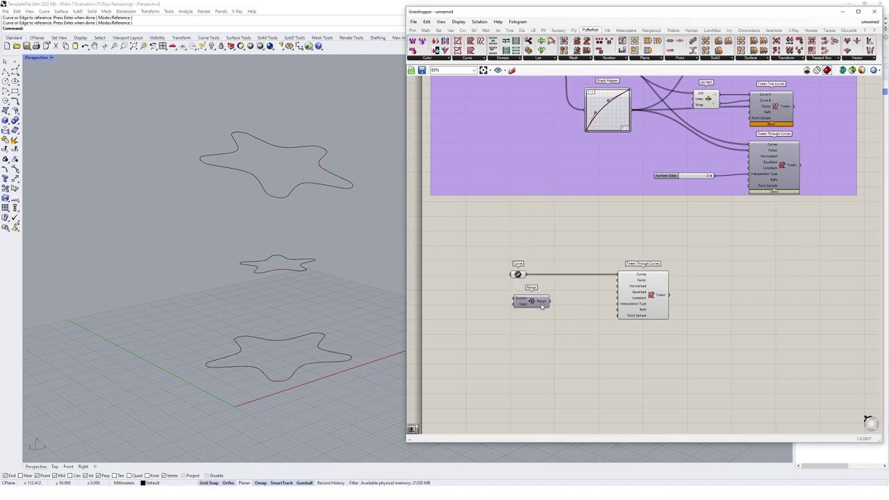
pyautogui.moveTo(541, 306); pyautogui.dragTo(548, 314)
# Feed the Range's Steps from a 0 to 100 slider set to 60 and connect its output to the new tween component's Factor input.
pyautogui.doubleClick(464, 329)
pyautogui.write('0')
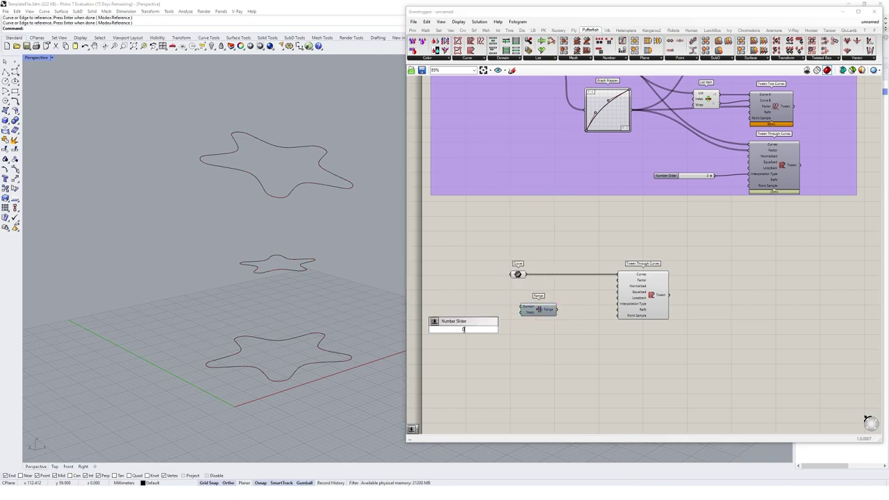
pyautogui.write('<60<100')
pyautogui.press('Return')
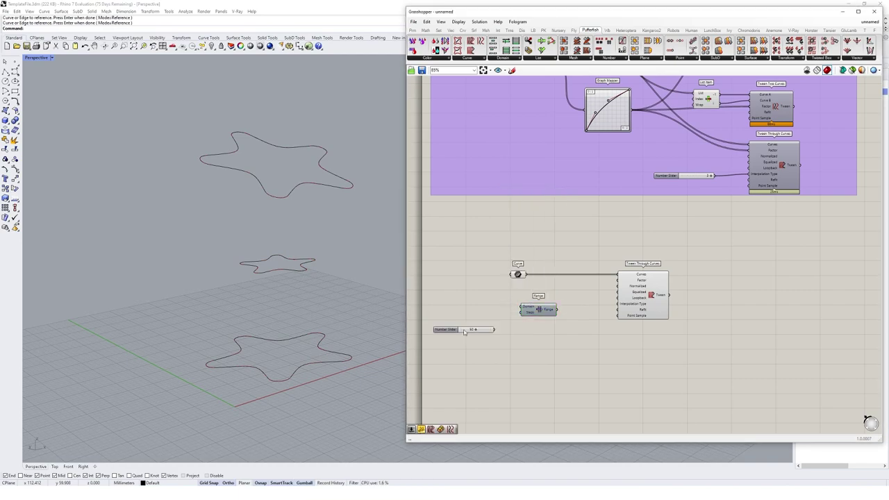
pyautogui.moveTo(494, 329); pyautogui.dragTo(532, 312)
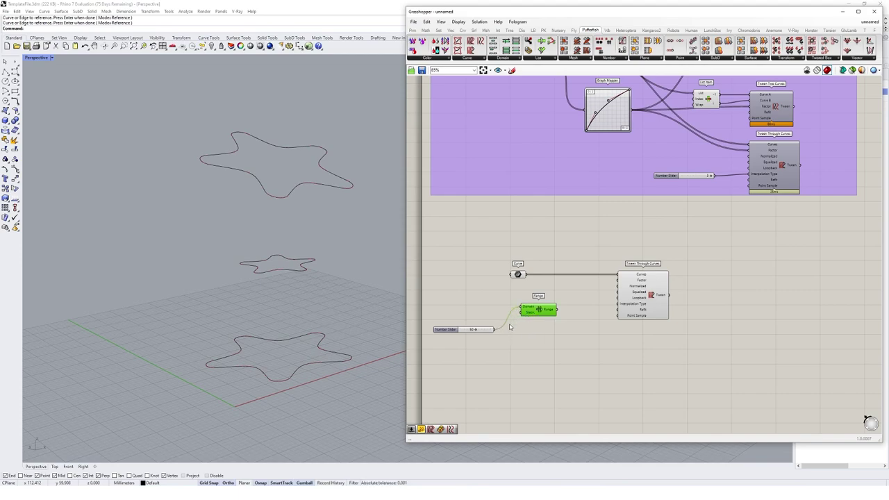
pyautogui.moveTo(487, 333); pyautogui.dragTo(497, 317)
pyautogui.moveTo(561, 313); pyautogui.dragTo(618, 280)
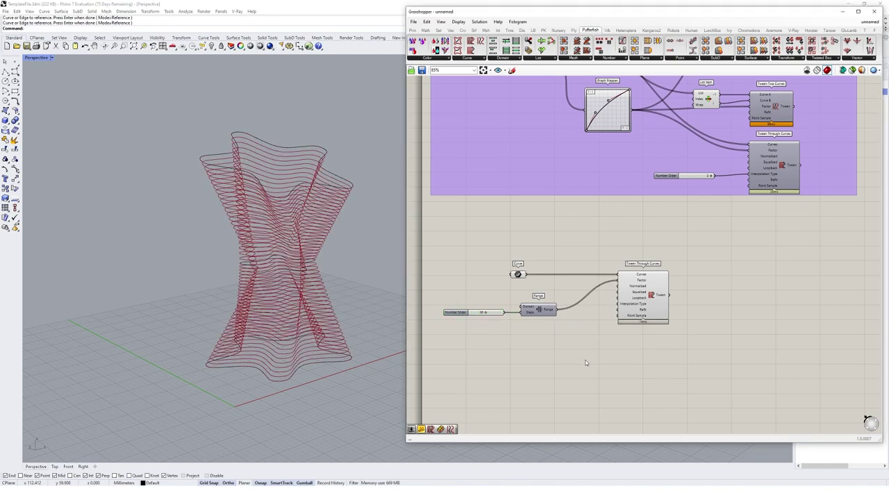
# Copy the interpolation slider from the Tween Curves group and connect it to the new tween component's Interpolation Type input.
pyautogui.keyDown('alt'); pyautogui.moveTo(669, 176); pyautogui.dragTo(618, 315); pyautogui.keyUp('alt')
pyautogui.moveTo(351, 165); pyautogui.dragTo(350, 244, button='right')
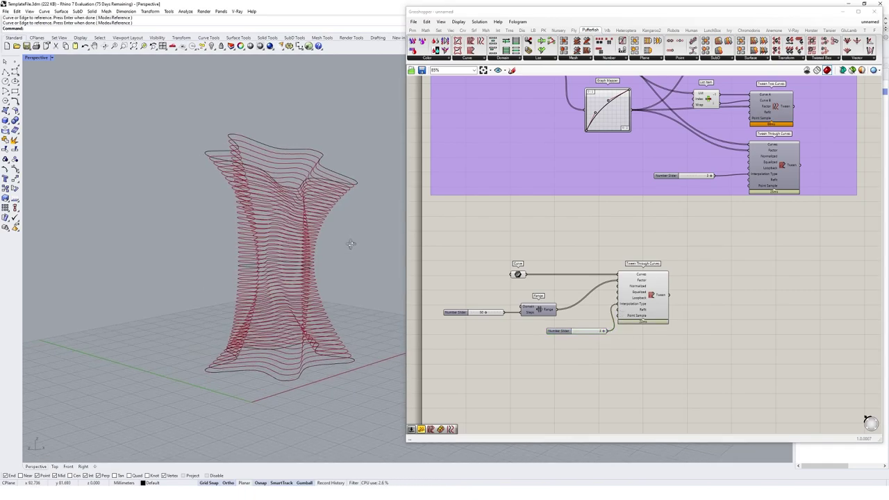
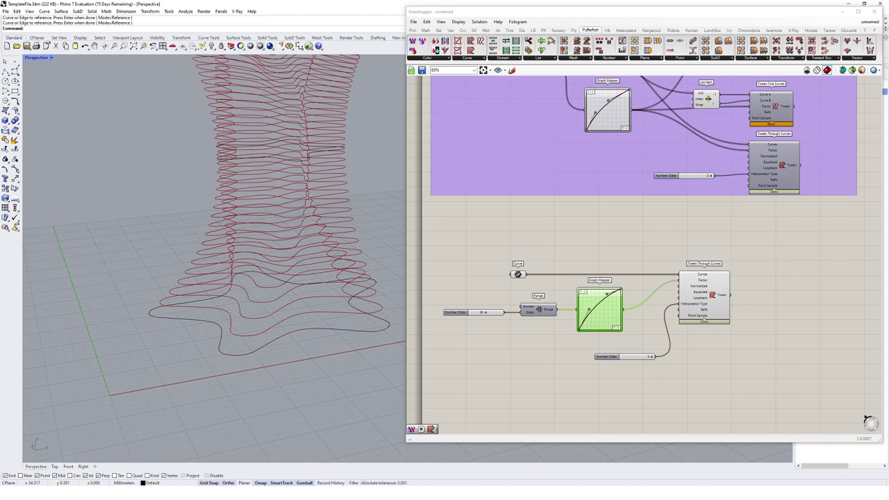
# Add a Divide Curve component and connect the tweened curves to its Curve input.
pyautogui.moveTo(762, 304); pyautogui.dragTo(722, 297, button='right')
pyautogui.doubleClick(722, 299)
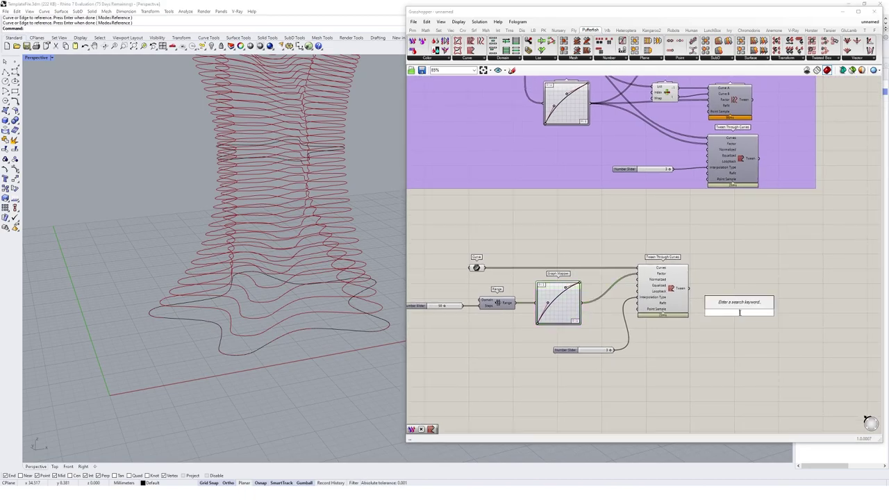
pyautogui.write('divide')
pyautogui.click(728, 294)
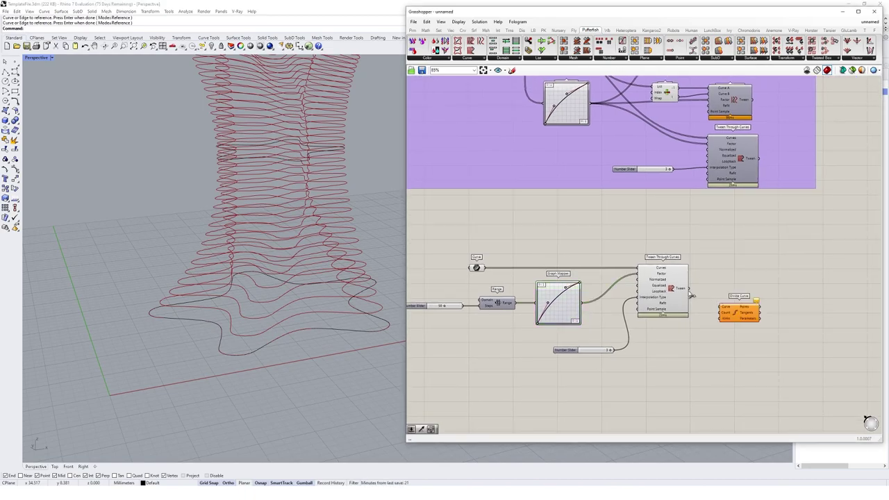
pyautogui.moveTo(742, 316); pyautogui.dragTo(774, 319)
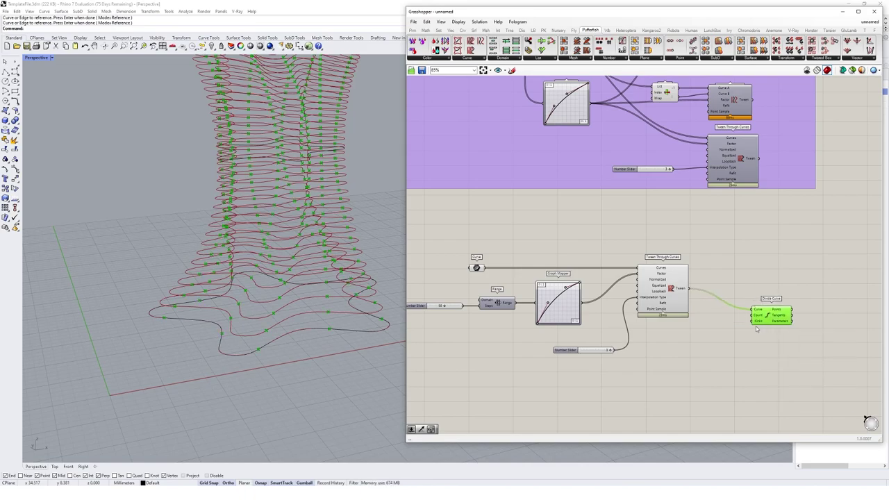
# Add a 0 to 1000 slider set to 200 and connect it to Divide Curve's Count input.
pyautogui.doubleClick(716, 351)
pyautogui.write('0')
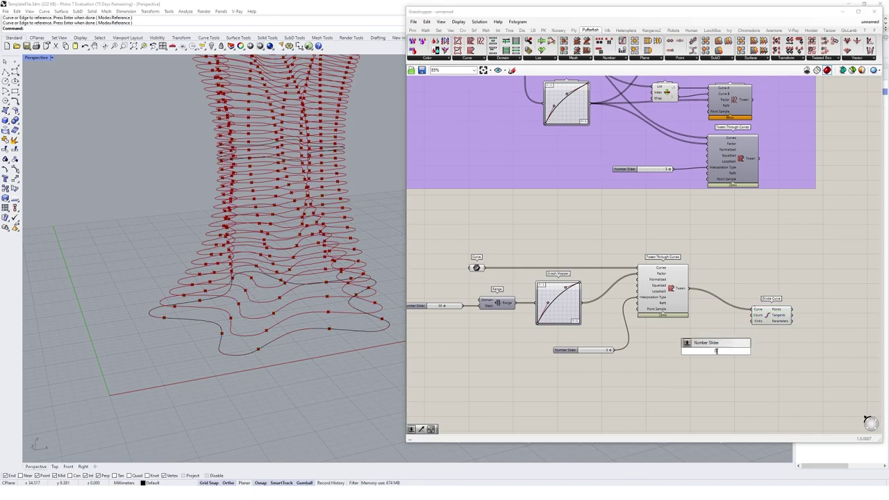
pyautogui.write('<200<1000')
pyautogui.press('Return')
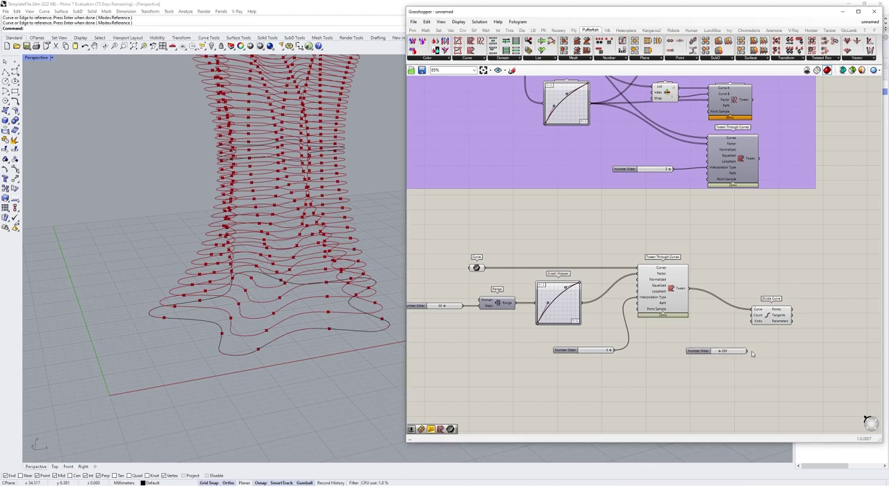
pyautogui.moveTo(748, 350); pyautogui.dragTo(757, 327)
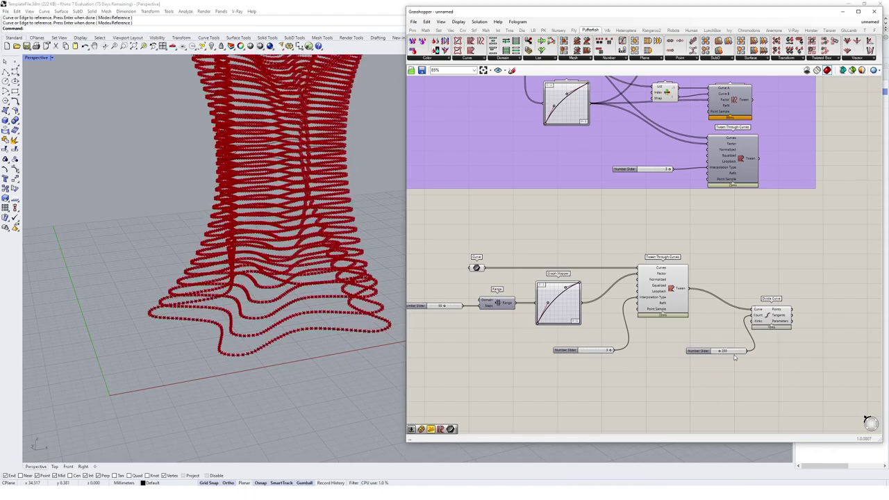
pyautogui.moveTo(735, 356); pyautogui.dragTo(734, 347)
# Move the Divide Curve component up so its Curve input lines up with the Tween output.
pyautogui.click(776, 319)
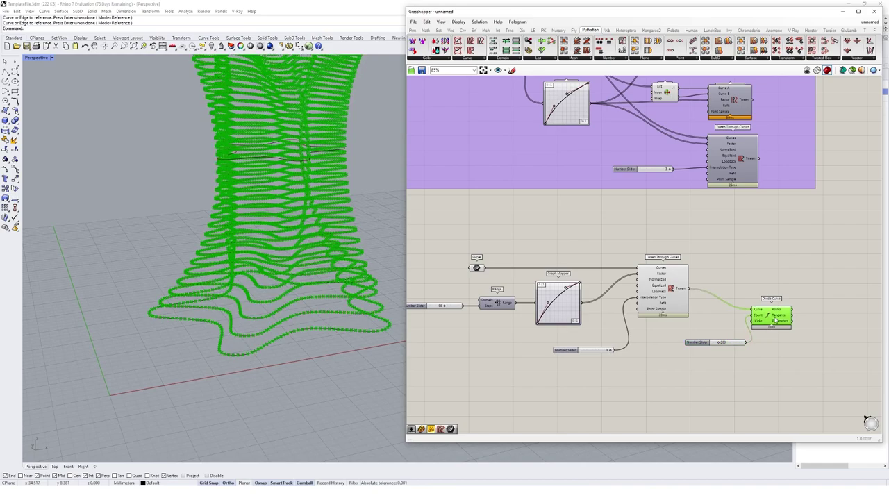
pyautogui.moveTo(799, 307); pyautogui.dragTo(750, 306, button='right')
pyautogui.click(751, 307)
pyautogui.moveTo(729, 319); pyautogui.dragTo(731, 298)
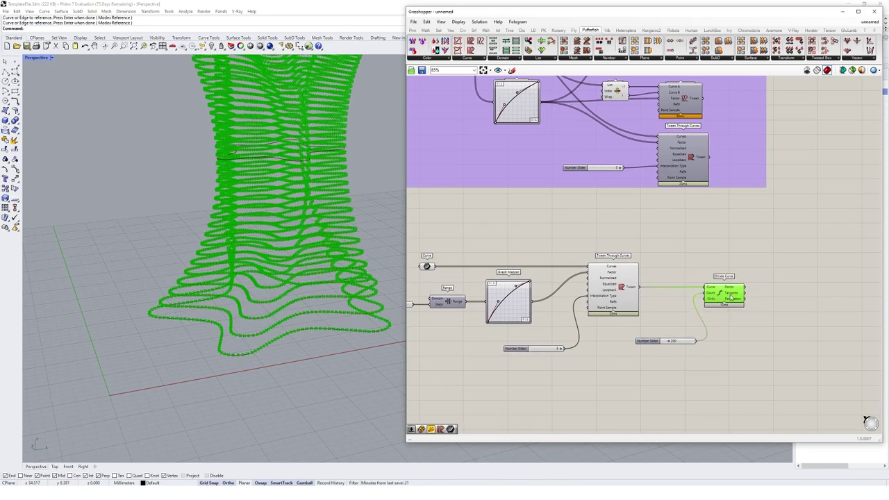
# Add a Cull Index component and connect Divide Curve's Points output to its List input.
pyautogui.doubleClick(795, 321)
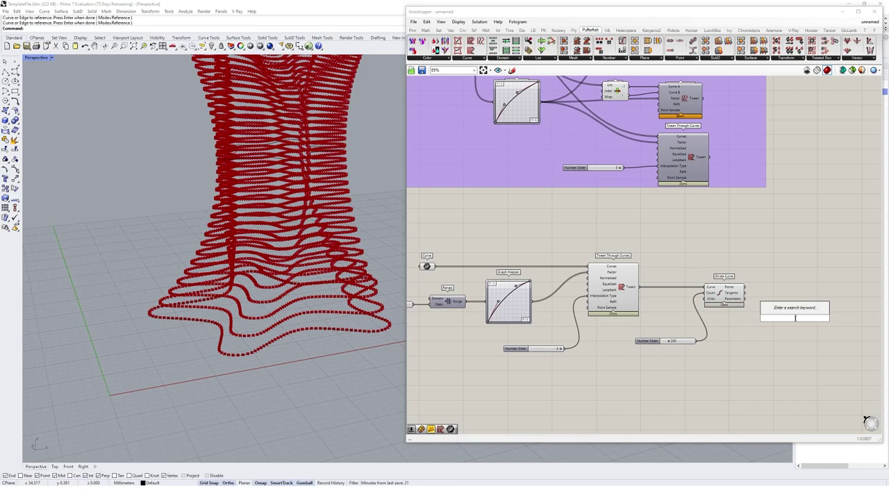
pyautogui.write('cull')
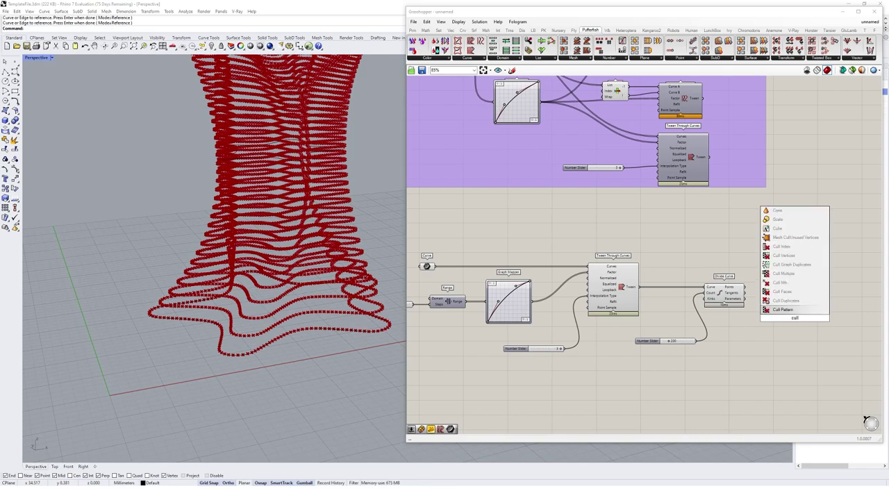
pyautogui.write(' ind')
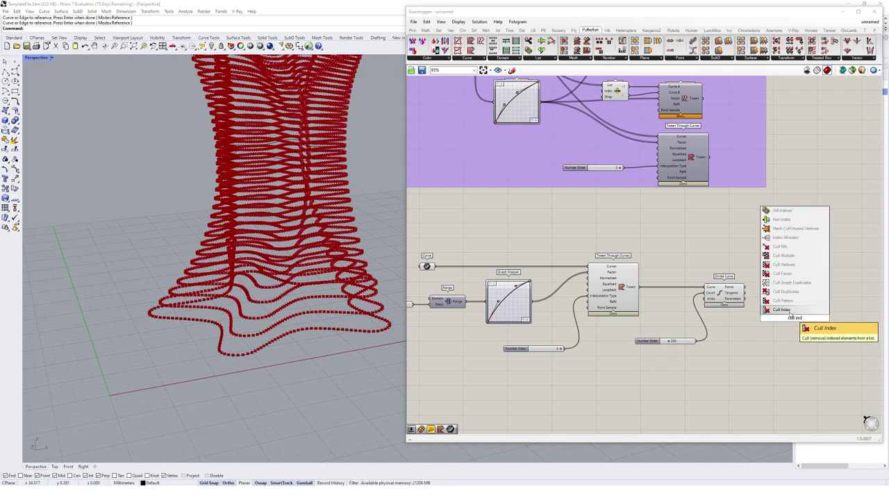
pyautogui.press('Return')
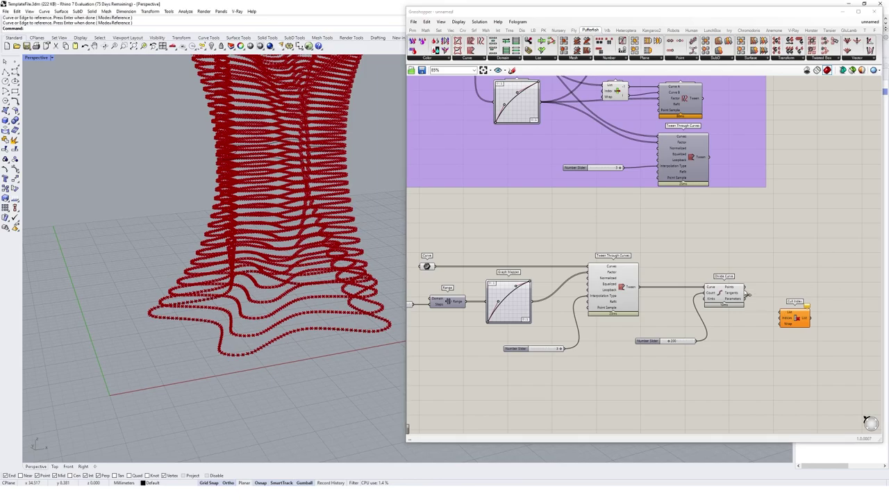
pyautogui.moveTo(746, 288); pyautogui.dragTo(795, 295)
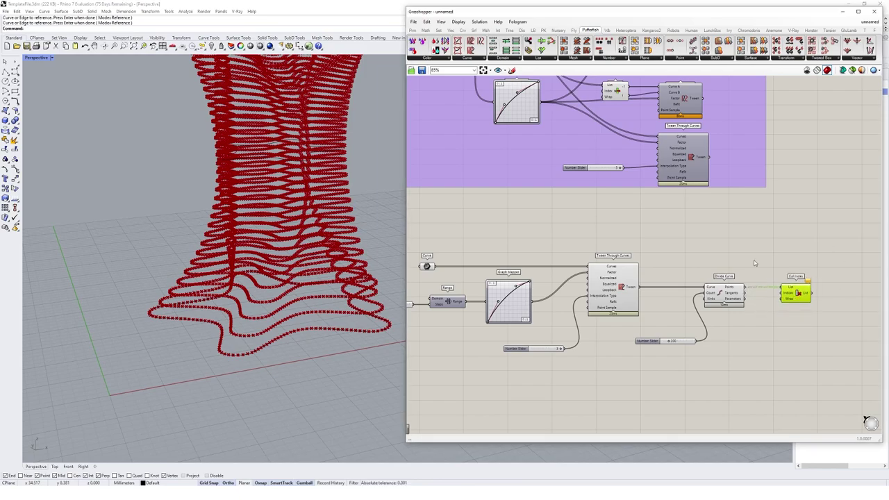
# Add a panel listing 0 and 1 as separate items and connect it to Cull Index's Indices input.
pyautogui.doubleClick(738, 362)
pyautogui.write('panel')
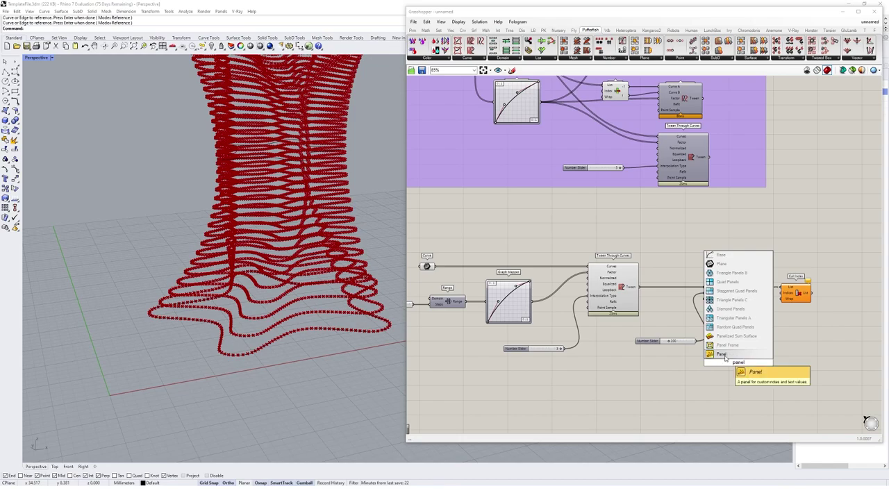
pyautogui.press('Return')
pyautogui.doubleClick(738, 362)
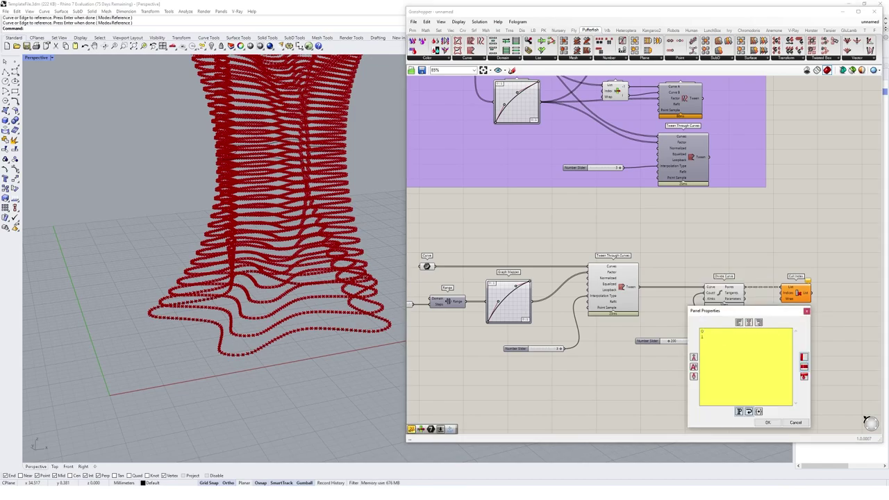
pyautogui.click(768, 422)
pyautogui.rightClick(748, 361)
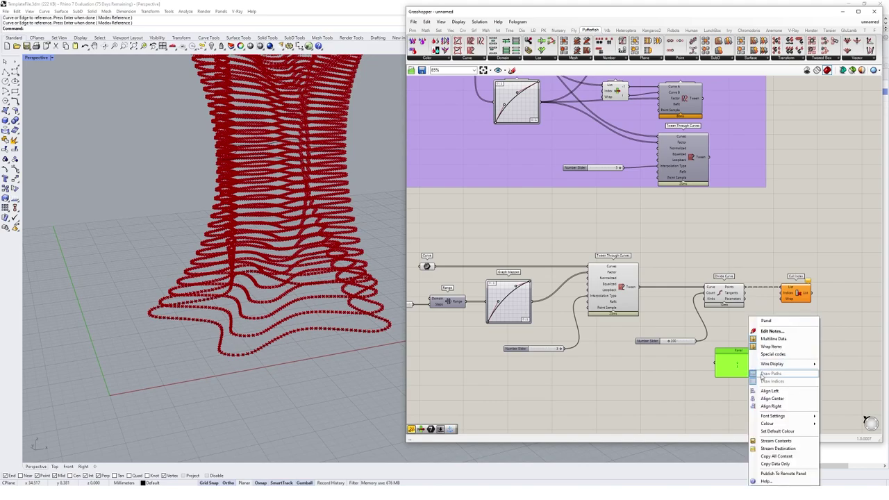
pyautogui.click(782, 354)
pyautogui.moveTo(749, 372); pyautogui.dragTo(786, 293)
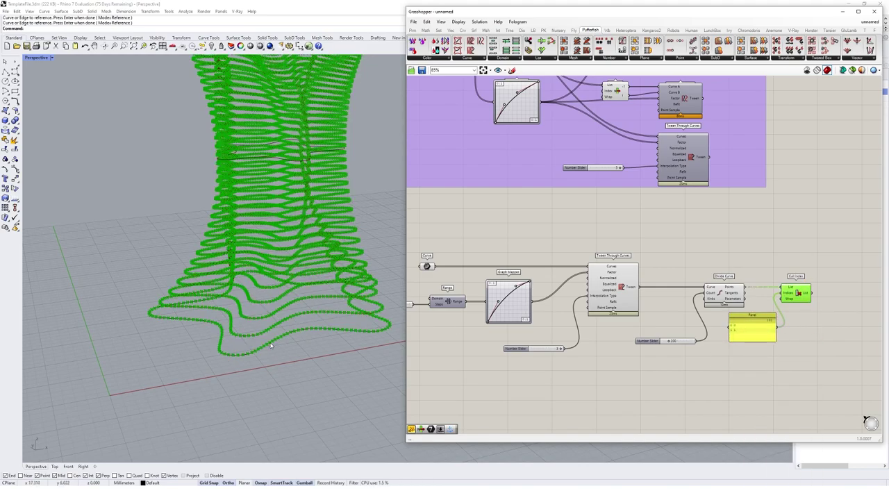
pyautogui.moveTo(271, 345); pyautogui.dragTo(382, 340, button='right')
pyautogui.scroll(3, 224, 367)
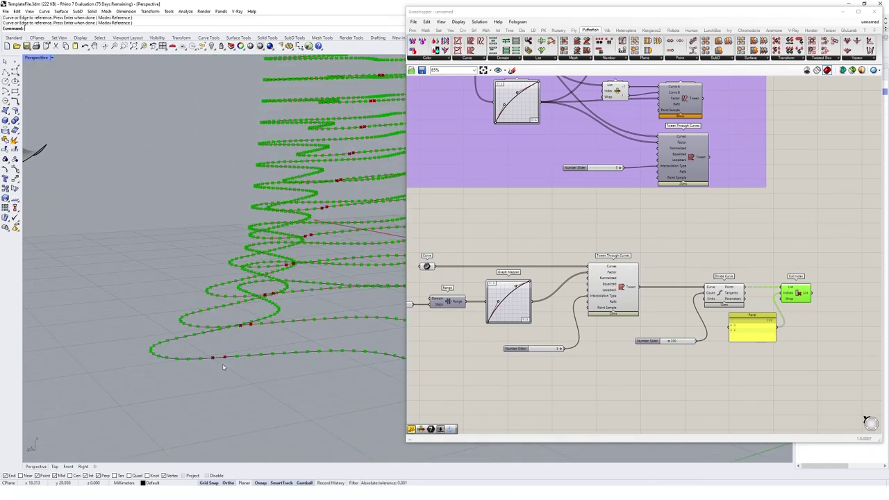
pyautogui.moveTo(213, 362); pyautogui.dragTo(292, 372, button='right')
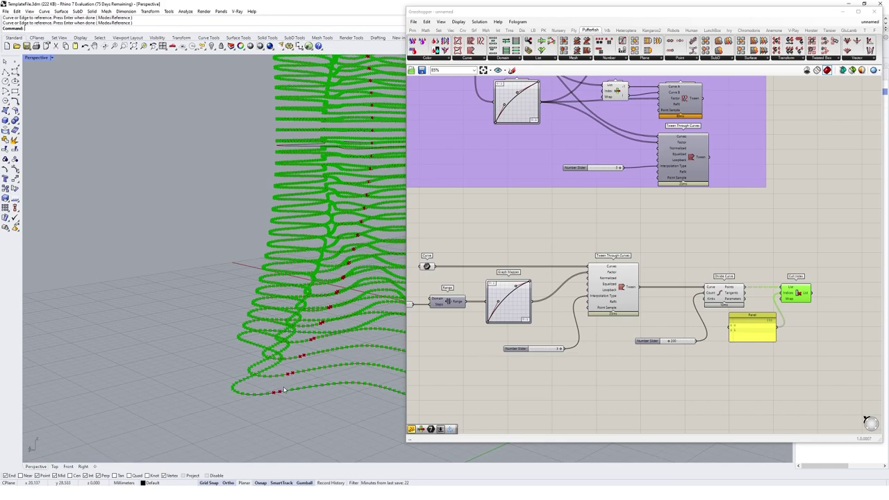
# Add 2 as a third item in the Cull Index indices panel and inspect the culled points on the star curves.
pyautogui.doubleClick(755, 332)
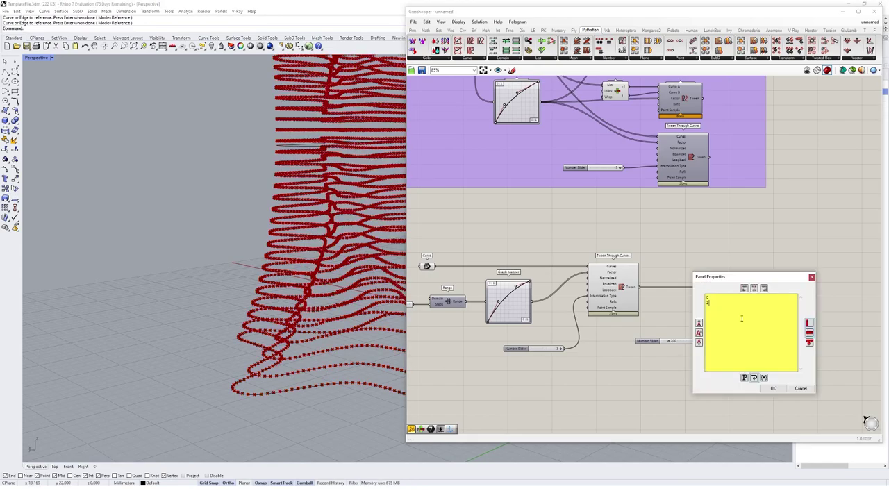
pyautogui.click(771, 389)
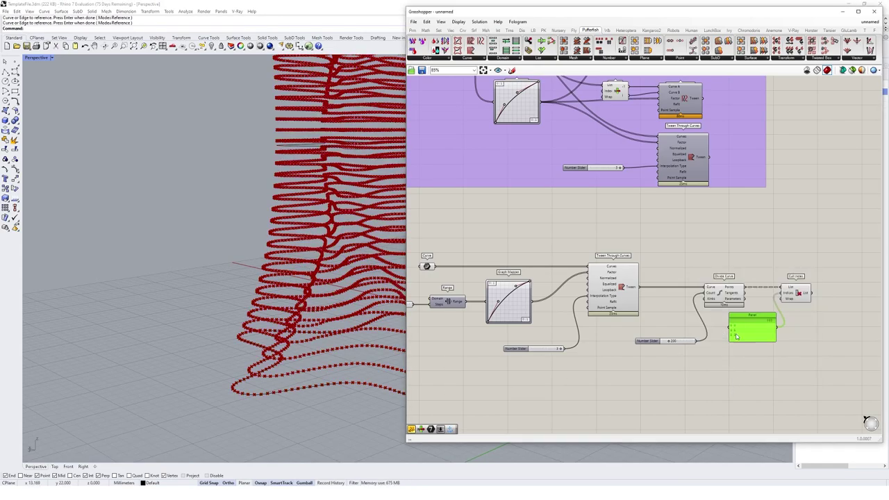
pyautogui.click(802, 294)
pyautogui.scroll(-5, 299, 361)
pyautogui.moveTo(298, 361); pyautogui.dragTo(230, 380, button='right')
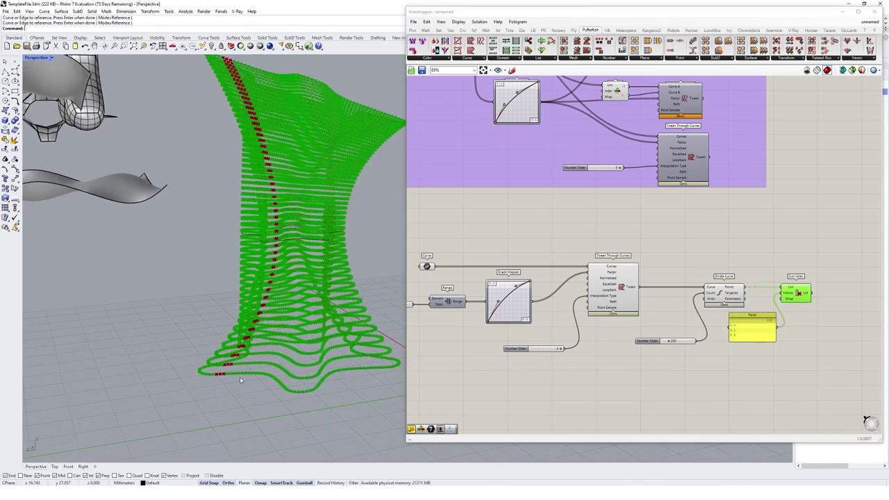
pyautogui.scroll(3, 227, 382)
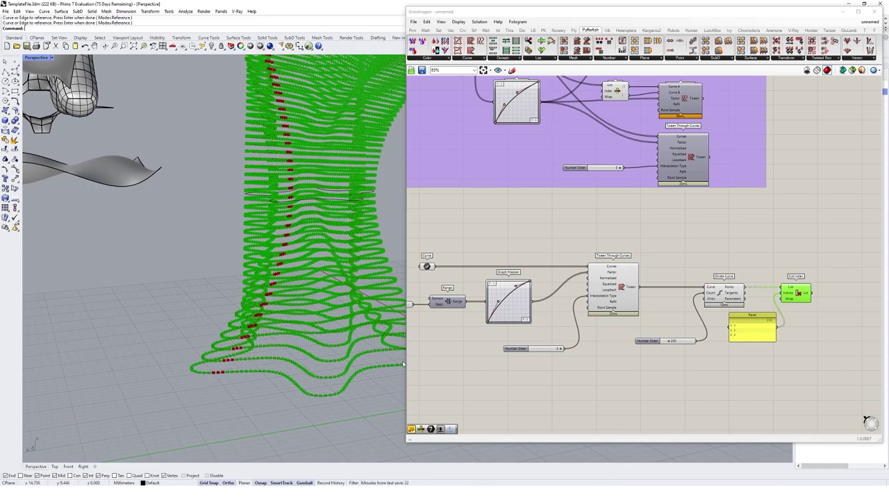
# Flatten the List output of the Cull Index component.
pyautogui.rightClick(805, 294)
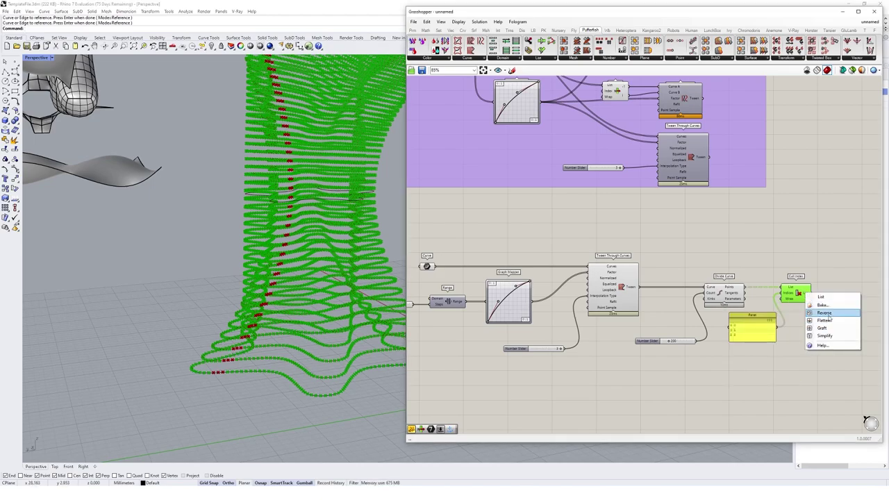
pyautogui.click(829, 322)
pyautogui.moveTo(822, 308); pyautogui.dragTo(769, 311, button='right')
pyautogui.click(715, 270)
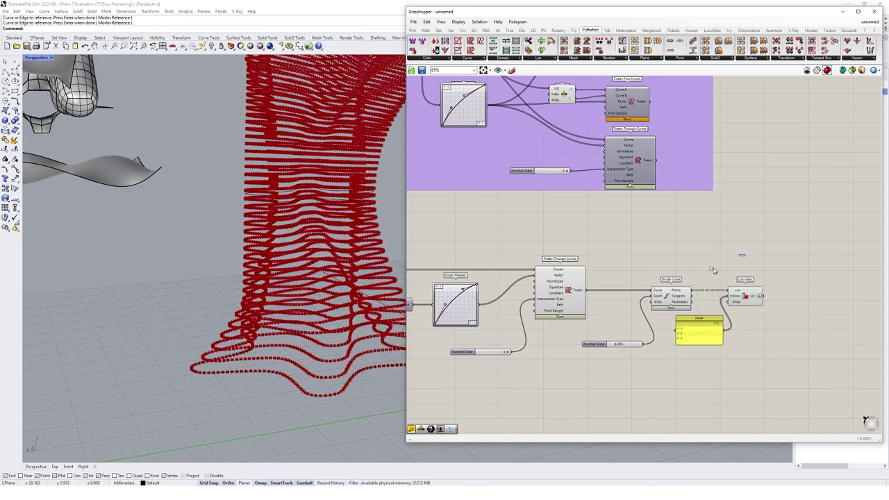
# Turn off the preview of the Divide Curve component and check the gaps left by the culled points.
pyautogui.moveTo(700, 261); pyautogui.dragTo(673, 321)
pyautogui.rightClick(686, 256)
pyautogui.click(707, 266)
pyautogui.click(709, 255)
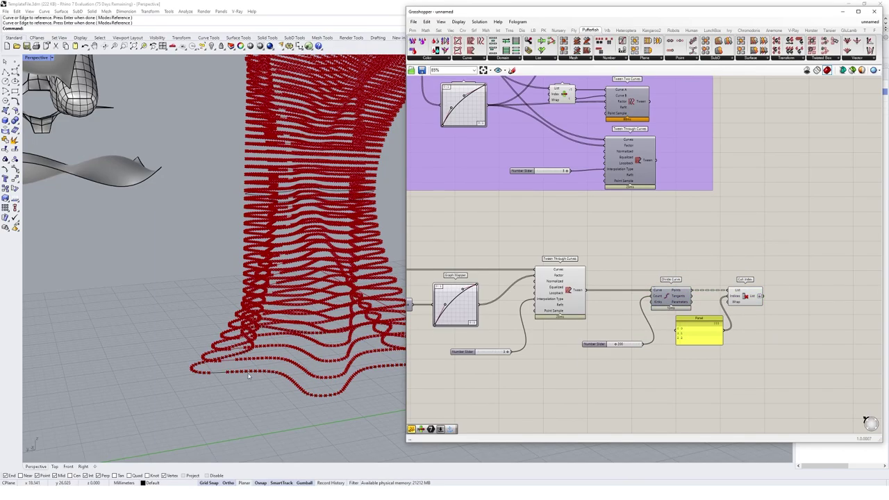
pyautogui.moveTo(249, 376); pyautogui.dragTo(242, 415, button='right')
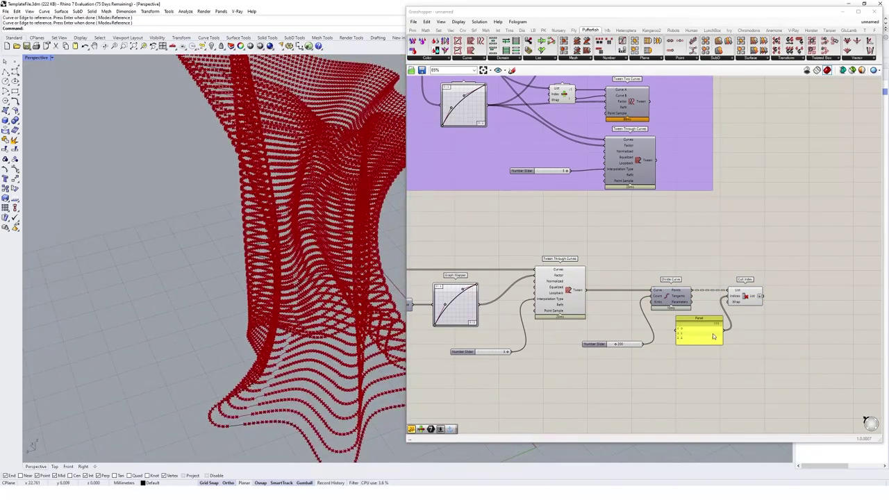
# Add a PolyLine component and connect Cull Index's List output to its Vertices input.
pyautogui.moveTo(737, 329); pyautogui.dragTo(718, 323, button='right')
pyautogui.doubleClick(782, 310)
pyautogui.write('polyl')
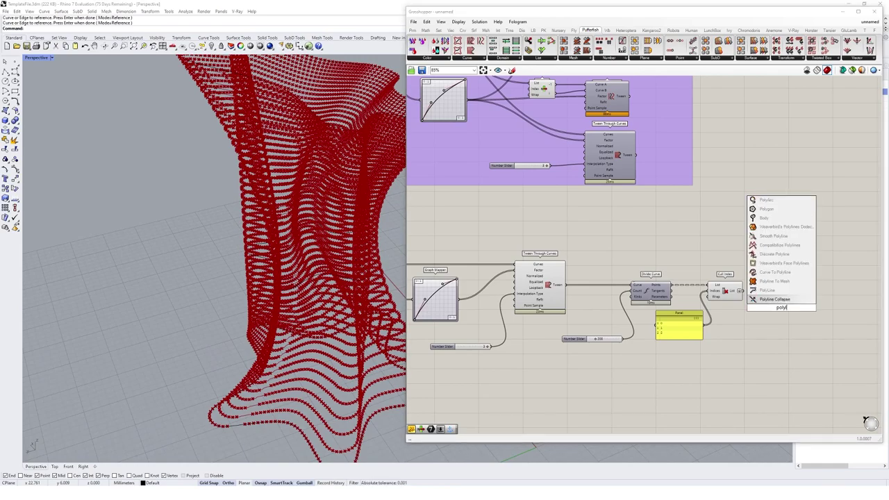
pyautogui.click(767, 290)
pyautogui.moveTo(740, 291); pyautogui.dragTo(778, 294)
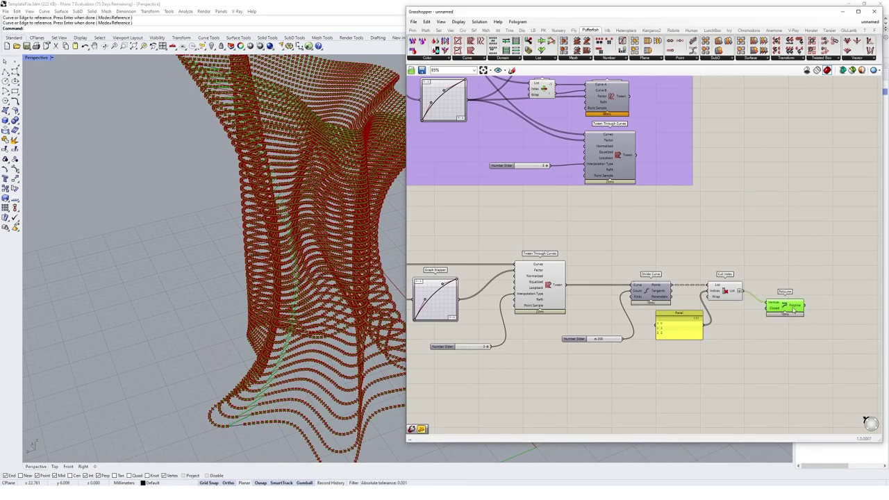
# Turn off the previews of the Cull Index and lower Tween Through Curves components so only the polyline is displayed.
pyautogui.click(727, 288)
pyautogui.rightClick(757, 254)
pyautogui.click(779, 265)
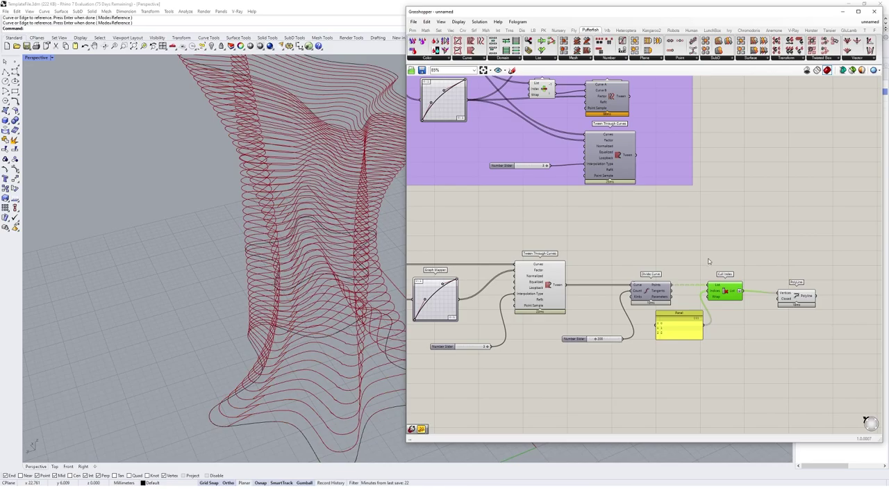
pyautogui.click(707, 259)
pyautogui.moveTo(375, 357); pyautogui.dragTo(403, 345, button='right')
pyautogui.scroll(-3, 761, 250)
pyautogui.click(625, 276)
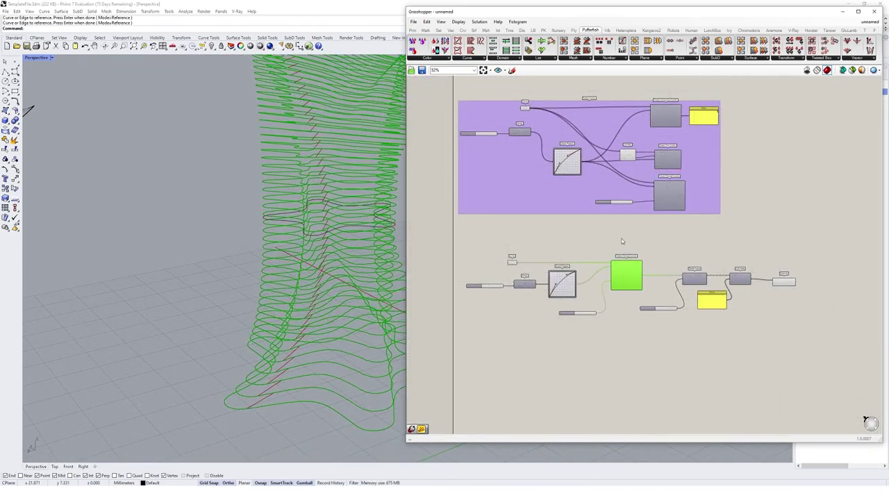
pyautogui.rightClick(622, 240)
pyautogui.click(644, 250)
pyautogui.scroll(-3, 278, 403)
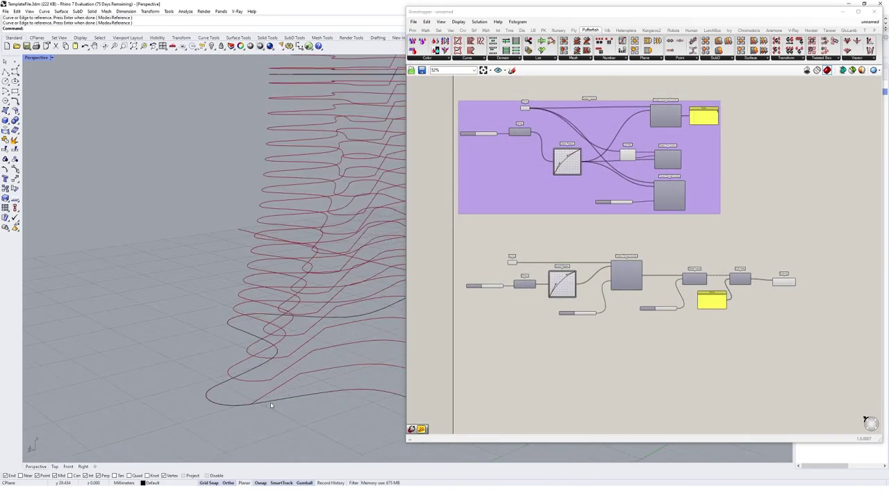
# Select the three source star curves in the Rhino viewport and hide them.
pyautogui.scroll(-3, 283, 413)
pyautogui.moveTo(309, 428); pyautogui.dragTo(295, 194)
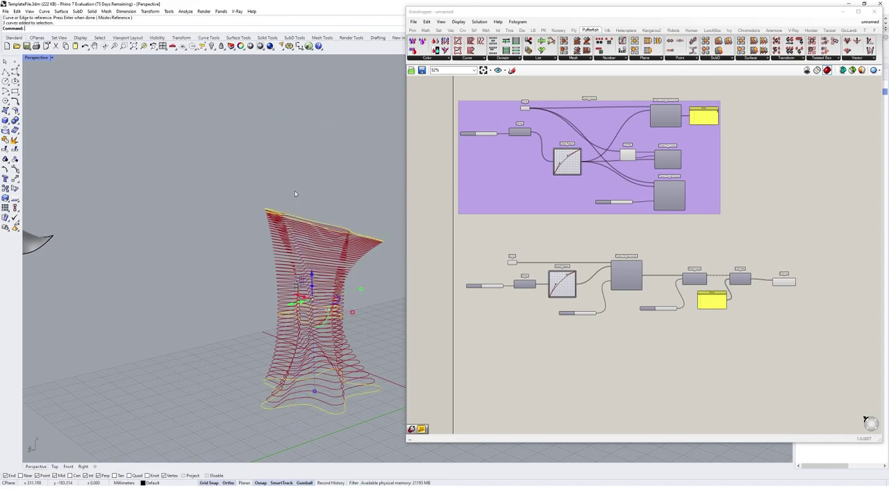
pyautogui.write('Hide')
pyautogui.press('Return')
# Turn off the preview of the Curve parameter feeding the lower Tween Through Curves component.
pyautogui.moveTo(300, 333); pyautogui.dragTo(313, 256, button='right')
pyautogui.scroll(5, 312, 334)
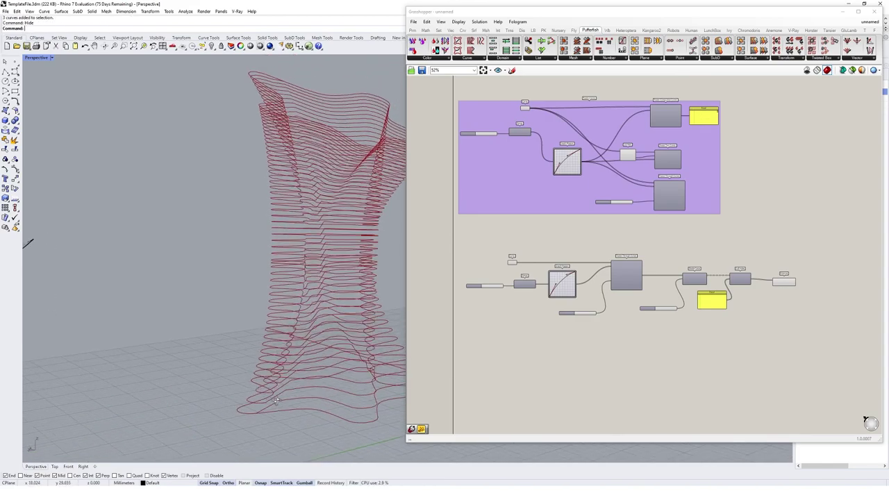
pyautogui.moveTo(311, 340); pyautogui.dragTo(295, 380, button='right')
pyautogui.moveTo(539, 223); pyautogui.dragTo(507, 296)
pyautogui.rightClick(492, 253)
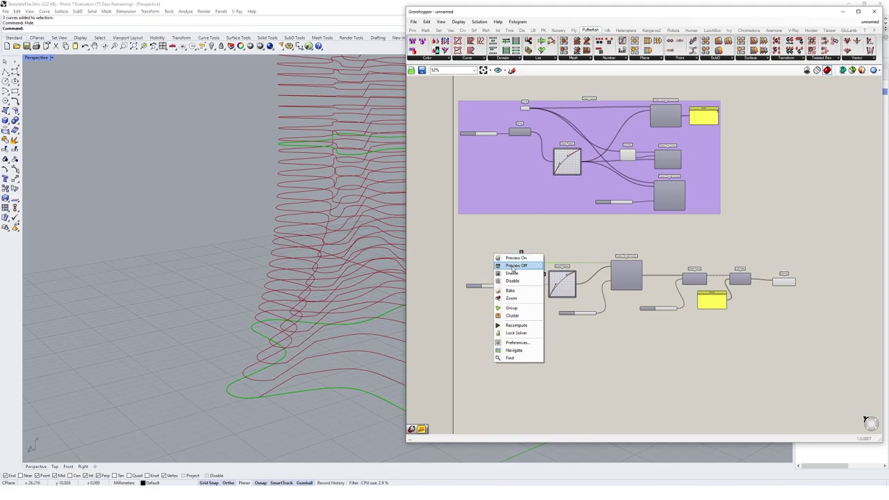
pyautogui.click(512, 266)
pyautogui.click(495, 234)
# Examine the continuous polyline from several angles, focusing on where each layer connects to the next.
pyautogui.scroll(5, 269, 374)
pyautogui.scroll(-6, 326, 375)
pyautogui.moveTo(326, 375); pyautogui.dragTo(307, 373, button='right')
pyautogui.scroll(-5, 356, 372)
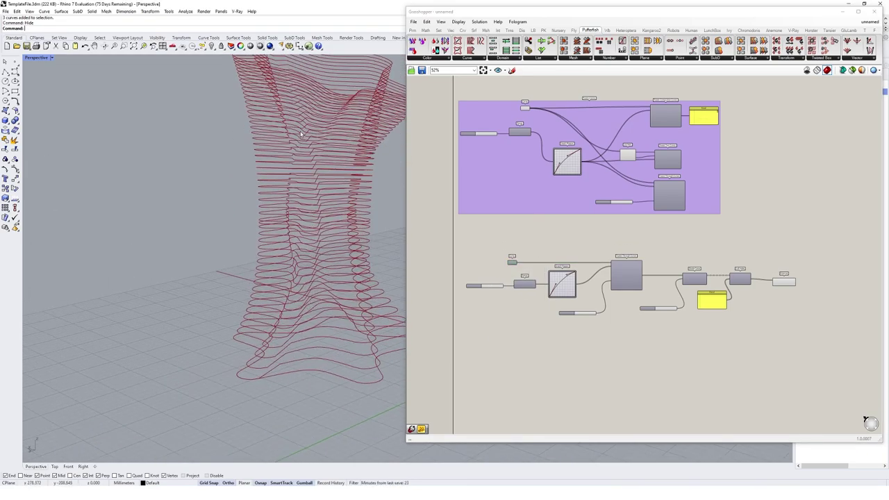
pyautogui.moveTo(300, 134); pyautogui.dragTo(300, 273, button='right')
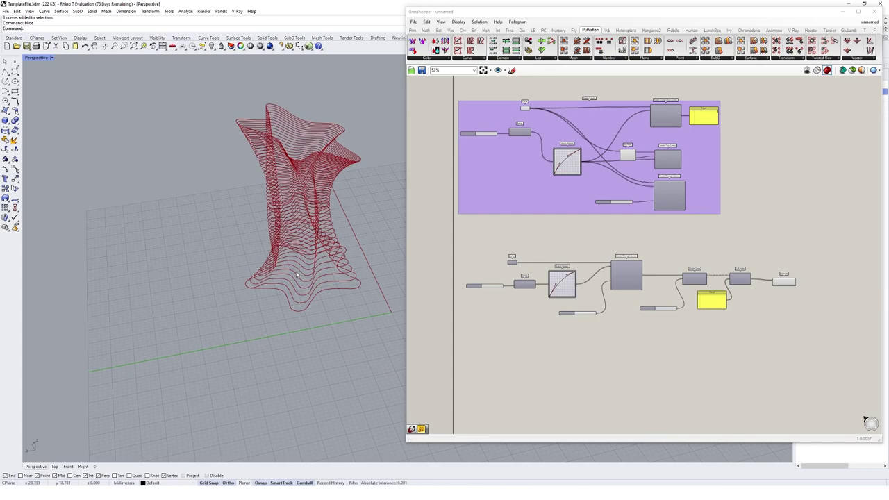
pyautogui.scroll(3, 297, 275)
pyautogui.moveTo(296, 274); pyautogui.dragTo(290, 342, button='right')
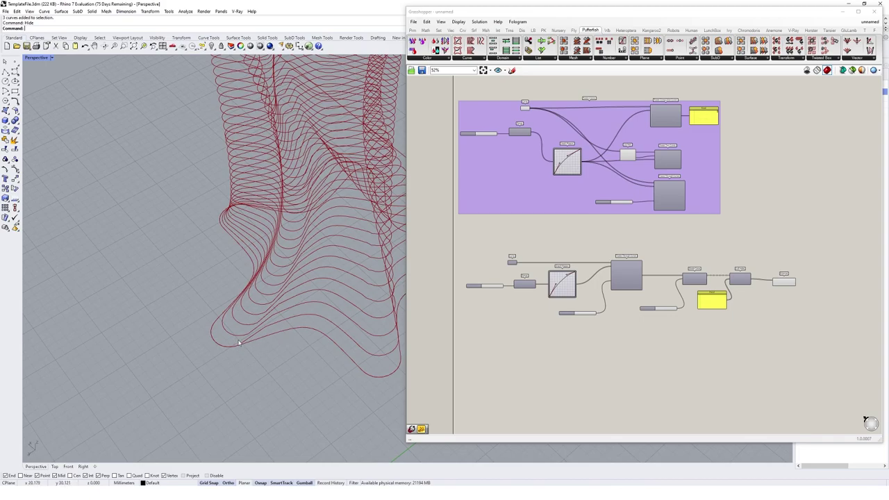
pyautogui.moveTo(290, 340); pyautogui.dragTo(272, 345, button='right')
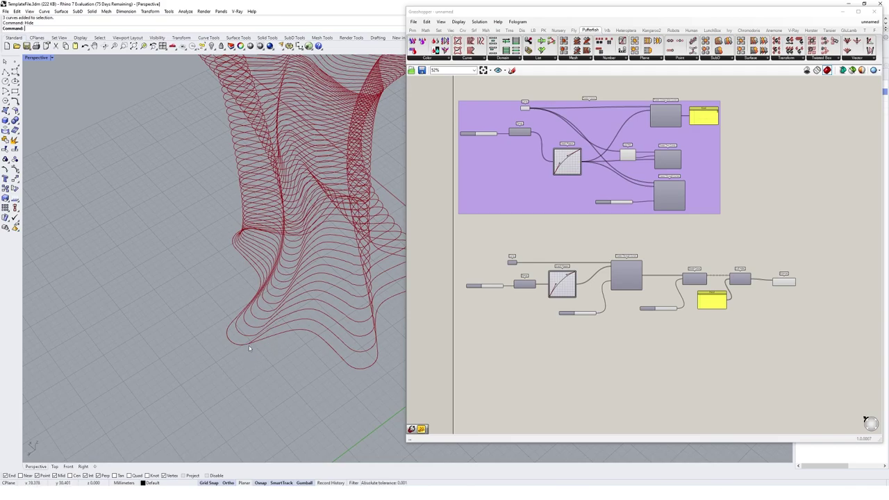
pyautogui.scroll(-3, 295, 202)
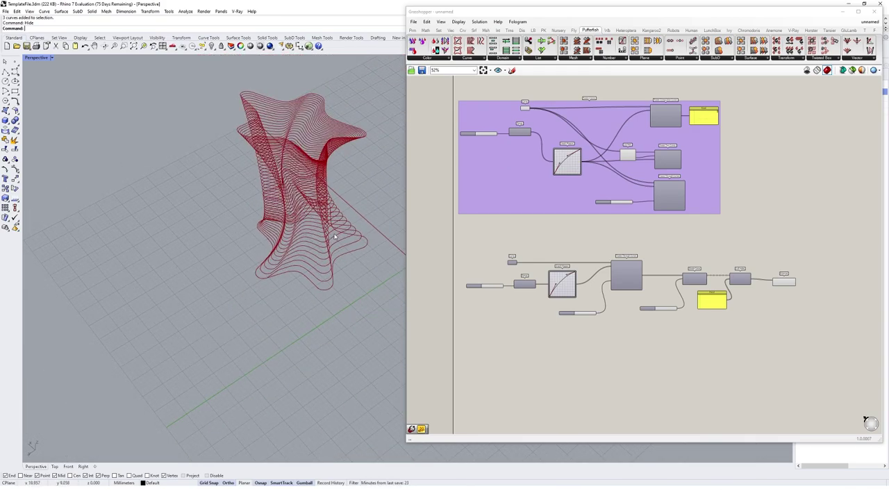
# Shift Divide Curve, its slider, Cull Index, the panel and PolyLine away from Tween Through Curves to make room.
pyautogui.scroll(3, 674, 280)
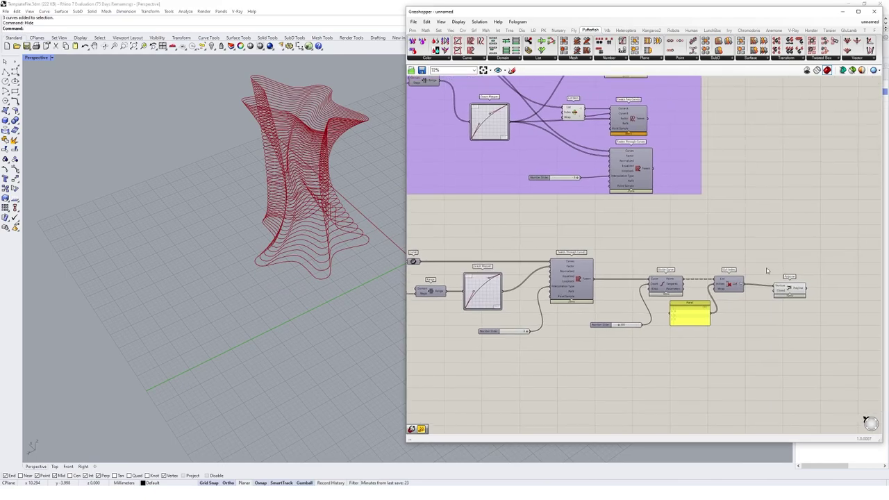
pyautogui.moveTo(814, 255); pyautogui.dragTo(618, 349)
pyautogui.click(658, 362)
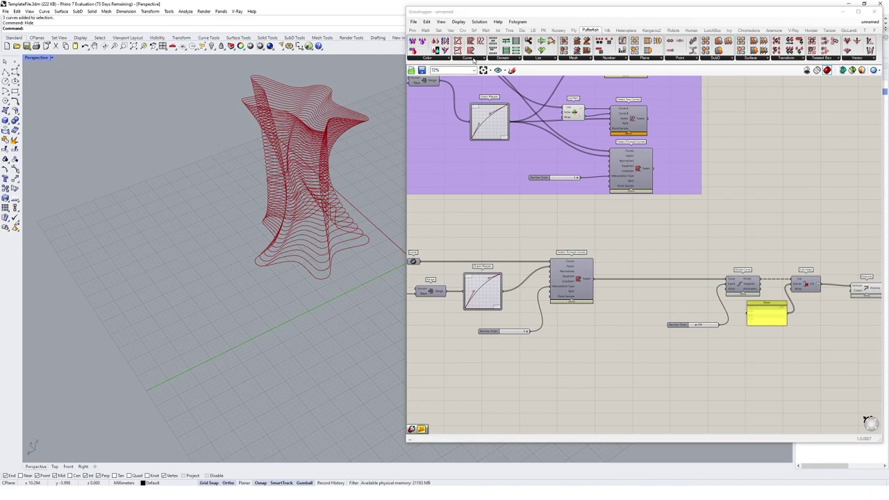
# Insert Pufferfish's Curve Align Curve Seams between Tween and Divide Curve, wiring Tween to Curves and Aligned to Divide Curve's Curve input.
pyautogui.click(474, 61)
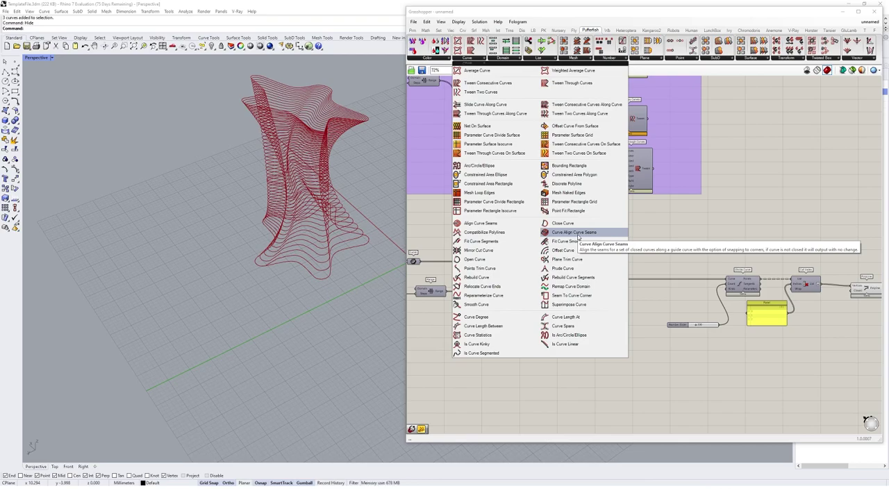
pyautogui.click(644, 307)
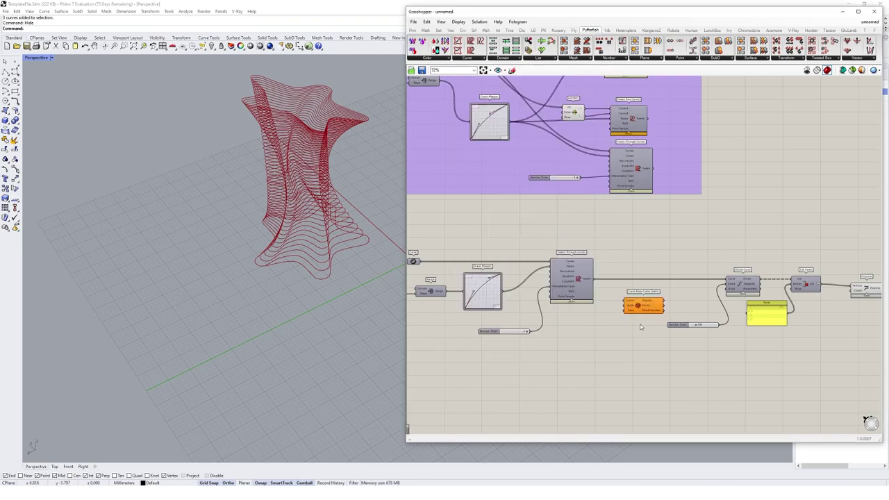
pyautogui.scroll(2, 632, 300)
pyautogui.moveTo(582, 275); pyautogui.dragTo(665, 278)
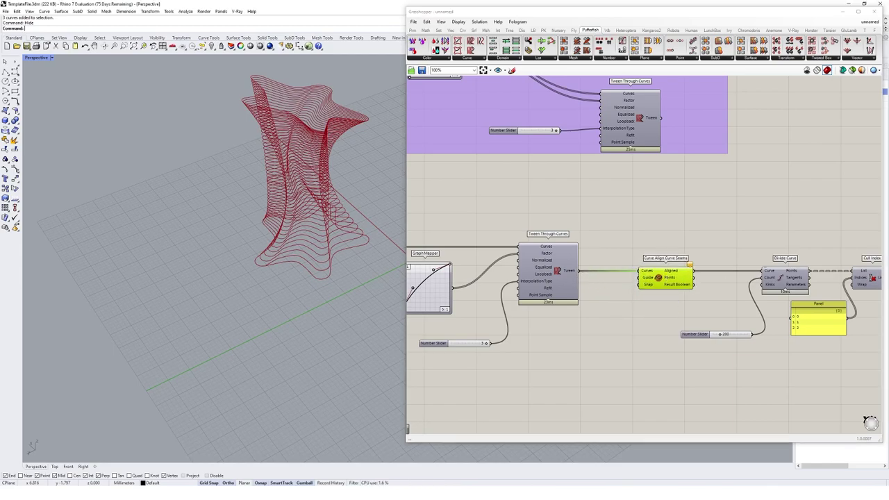
# Add a Curve parameter below the Curve Align Curve Seams component.
pyautogui.doubleClick(614, 360)
pyautogui.write('curve')
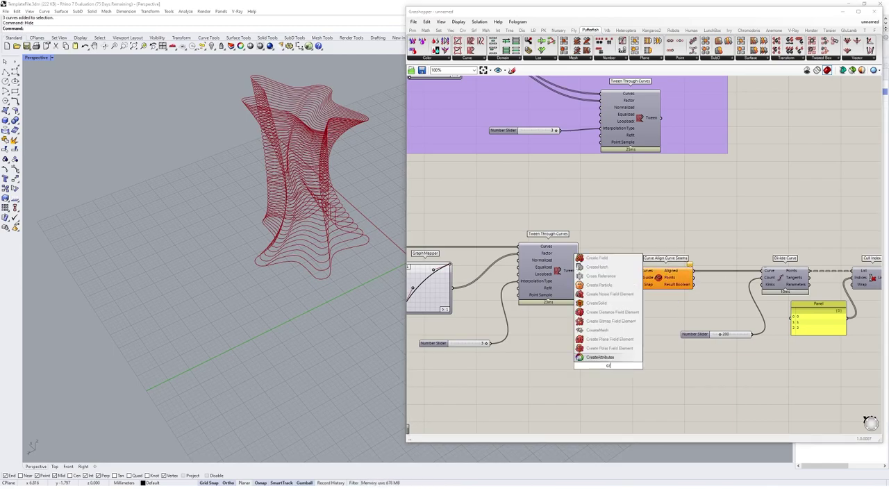
pyautogui.press('Return')
pyautogui.moveTo(609, 365); pyautogui.dragTo(609, 348)
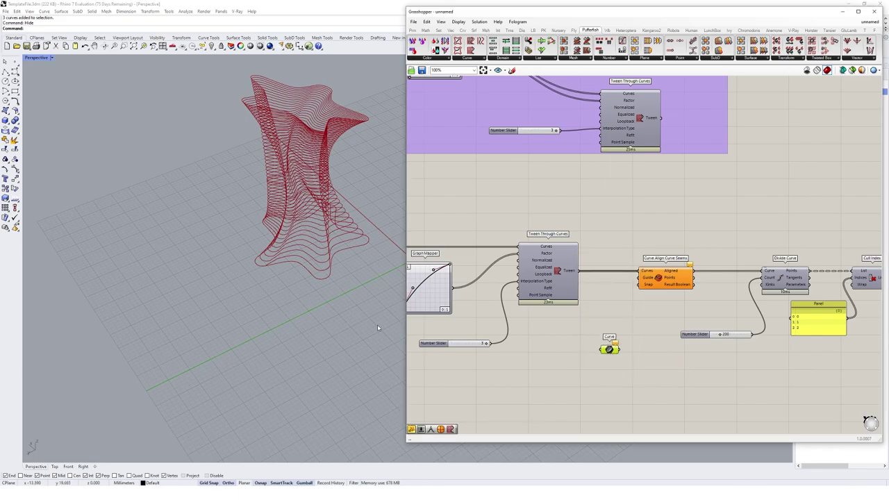
# Draw a vertical guide line in Rhino beside the tweened star curves and adjust its height.
pyautogui.moveTo(377, 324); pyautogui.dragTo(337, 324, button='right')
pyautogui.write('Line')
pyautogui.press('Return')
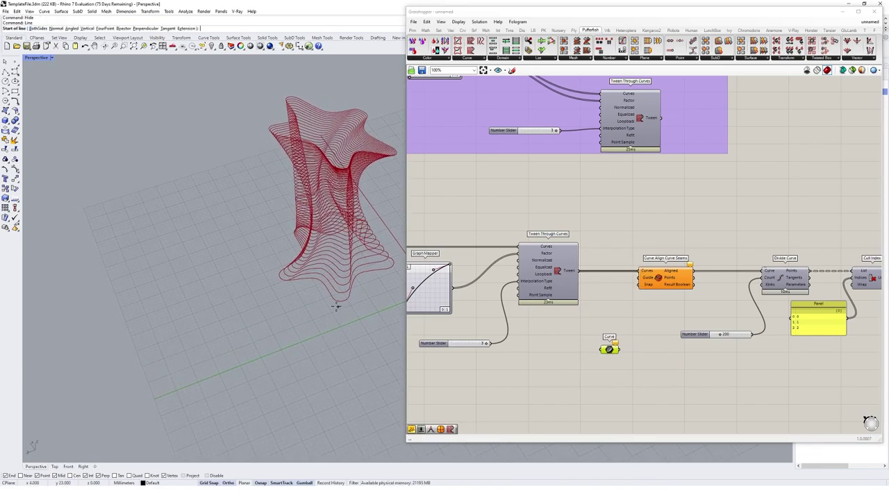
pyautogui.click(305, 299)
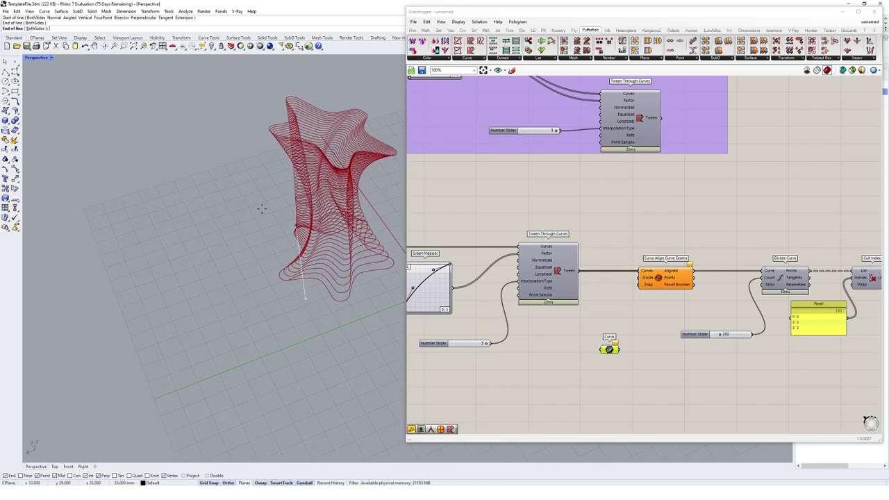
pyautogui.click(281, 111)
pyautogui.moveTo(294, 206); pyautogui.dragTo(316, 196, button='right')
pyautogui.click(319, 193)
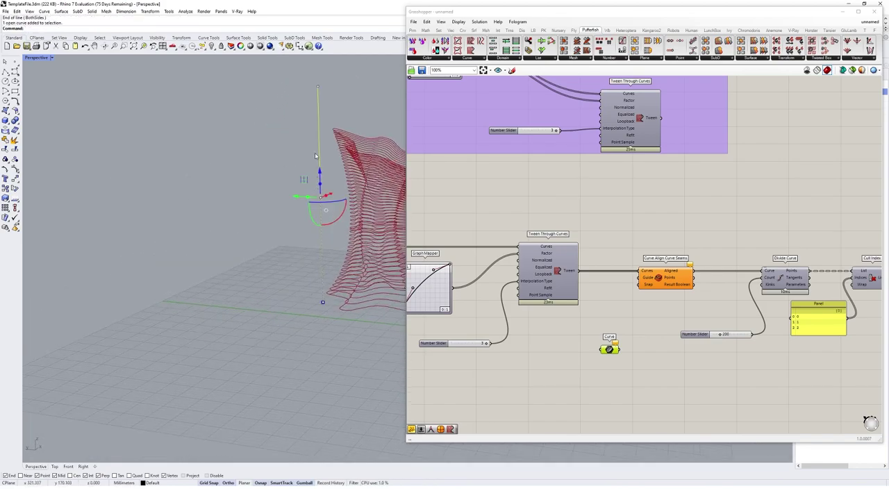
pyautogui.moveTo(319, 180); pyautogui.dragTo(319, 179)
# Assign the guide line to the new Curve parameter and connect it to Curve Align Curve Seams' Guide input.
pyautogui.moveTo(319, 180); pyautogui.dragTo(310, 227, button='right')
pyautogui.rightClick(607, 348)
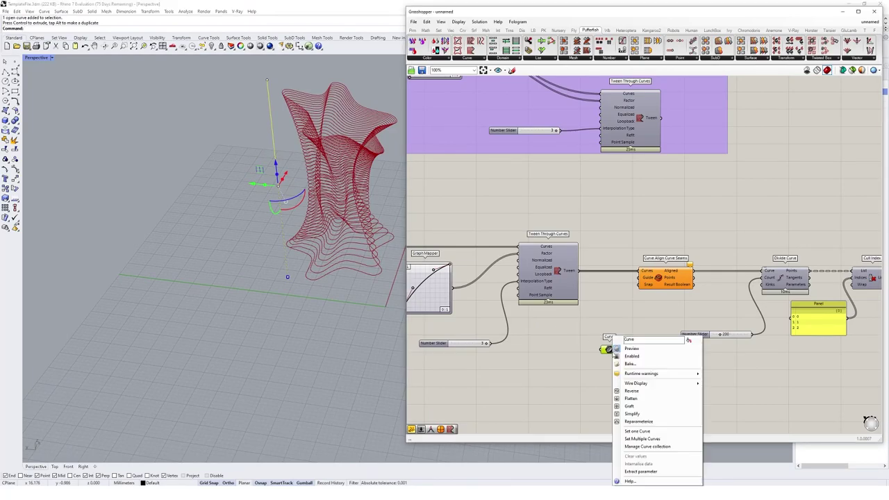
pyautogui.click(641, 417)
pyautogui.moveTo(623, 351); pyautogui.dragTo(640, 277)
pyautogui.click(556, 369)
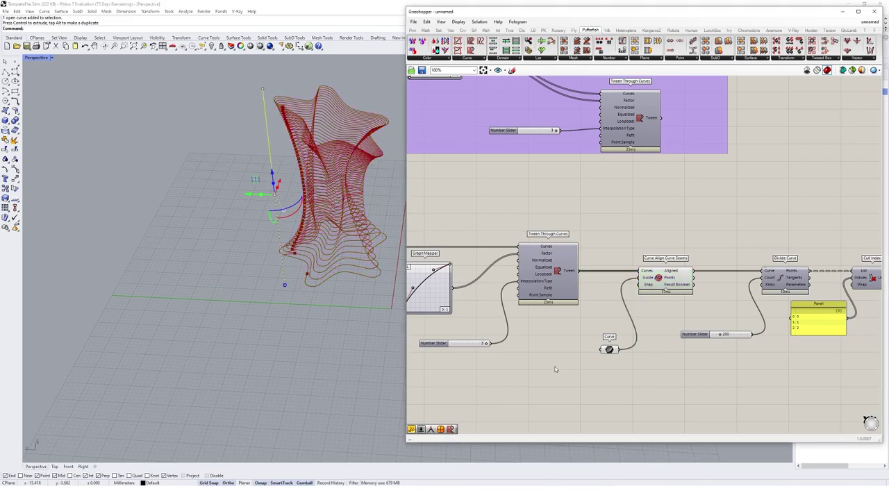
# Move the guide line around the star curves in Rhino and inspect how the seam points realign.
pyautogui.moveTo(328, 262); pyautogui.dragTo(382, 241, button='right')
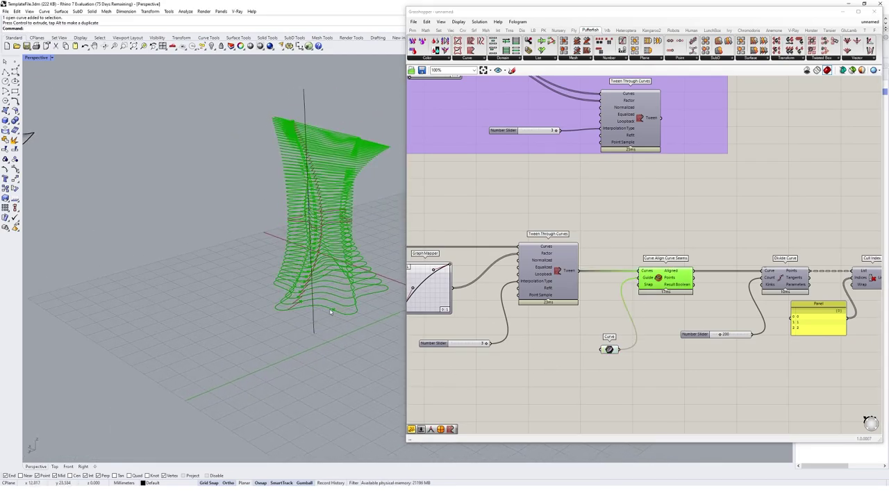
pyautogui.click(330, 312)
pyautogui.moveTo(331, 311); pyautogui.dragTo(300, 314, button='right')
pyautogui.click(301, 323)
pyautogui.moveTo(258, 286); pyautogui.dragTo(296, 299)
pyautogui.moveTo(298, 298); pyautogui.dragTo(297, 226, button='right')
pyautogui.moveTo(297, 275); pyautogui.dragTo(339, 236, button='right')
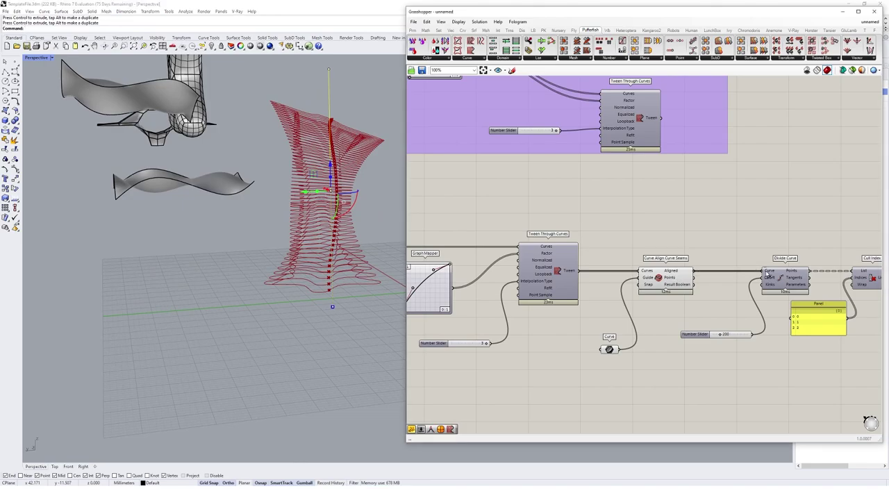
# Turn off the preview of the Curve Align Curve Seams component.
pyautogui.scroll(5, 340, 278)
pyautogui.moveTo(340, 278); pyautogui.dragTo(357, 290, button='right')
pyautogui.moveTo(757, 278); pyautogui.dragTo(659, 274, button='right')
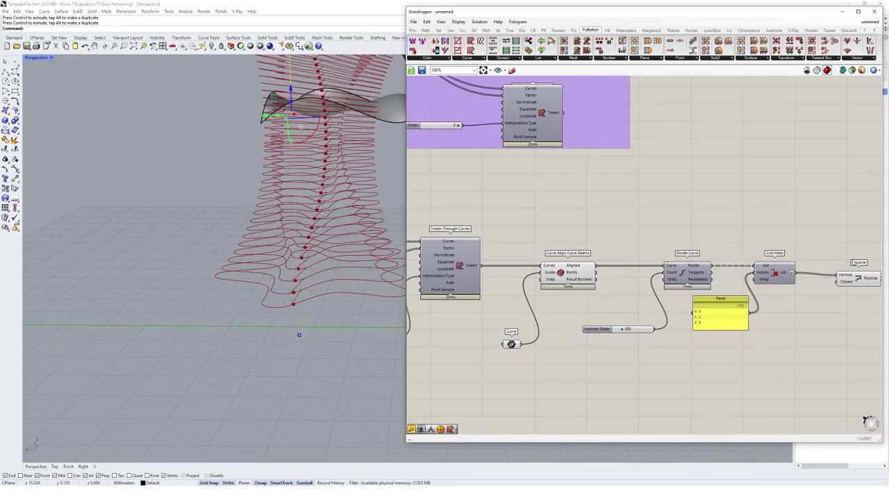
pyautogui.click(555, 269)
pyautogui.middleClick(583, 238)
pyautogui.click(602, 249)
pyautogui.click(555, 229)
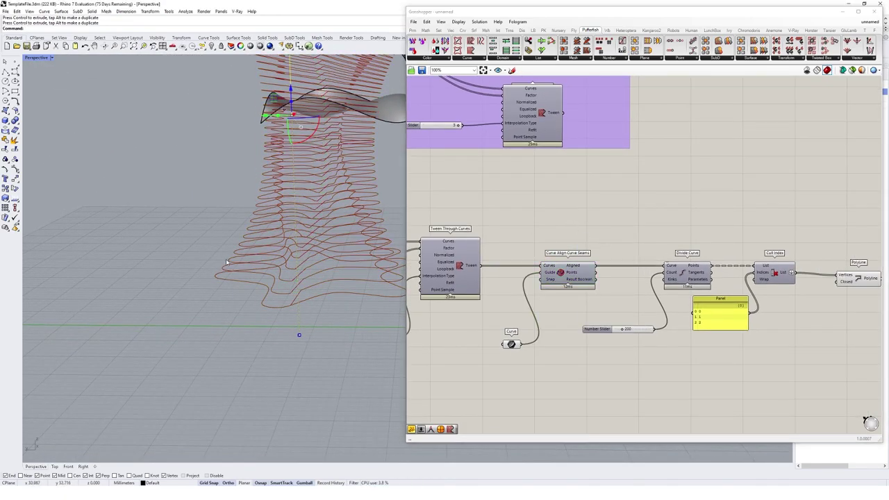
# Rebuild the vertical guide line in Rhino with a point count of 5.
pyautogui.moveTo(209, 243); pyautogui.dragTo(335, 185, button='right')
pyautogui.moveTo(315, 227); pyautogui.dragTo(376, 226, button='right')
pyautogui.moveTo(353, 258); pyautogui.dragTo(380, 257, button='right')
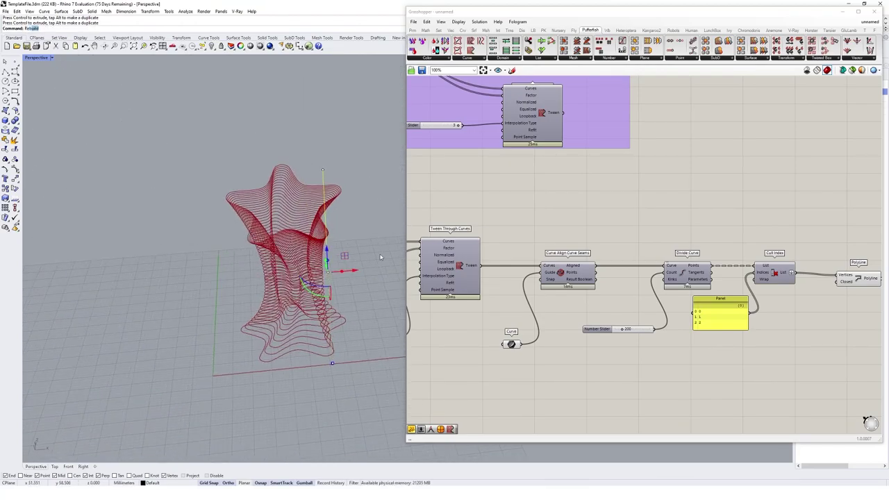
pyautogui.press('Return')
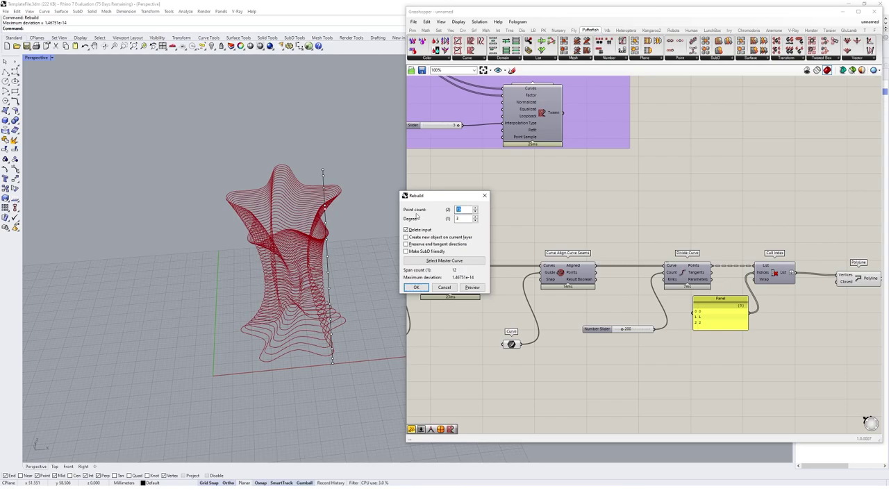
pyautogui.write('5')
pyautogui.press('Return')
# Show the guide curve's control points and move the middle one to bend the curve towards the star curves.
pyautogui.moveTo(329, 276); pyautogui.dragTo(333, 317, button='right')
pyautogui.press('F10')
pyautogui.click(330, 288)
pyautogui.press('Escape')
pyautogui.click(333, 290)
pyautogui.moveTo(340, 278); pyautogui.dragTo(300, 280)
pyautogui.moveTo(300, 298); pyautogui.dragTo(349, 359, button='right')
pyautogui.scroll(4, 302, 269)
# Turn the Curve Align Curve Seams preview back on and shift the guide curve's lower control point inward.
pyautogui.rightClick(561, 273)
pyautogui.click(574, 289)
pyautogui.moveTo(336, 361); pyautogui.dragTo(349, 363)
pyautogui.hotkey('ctrl', 'z')
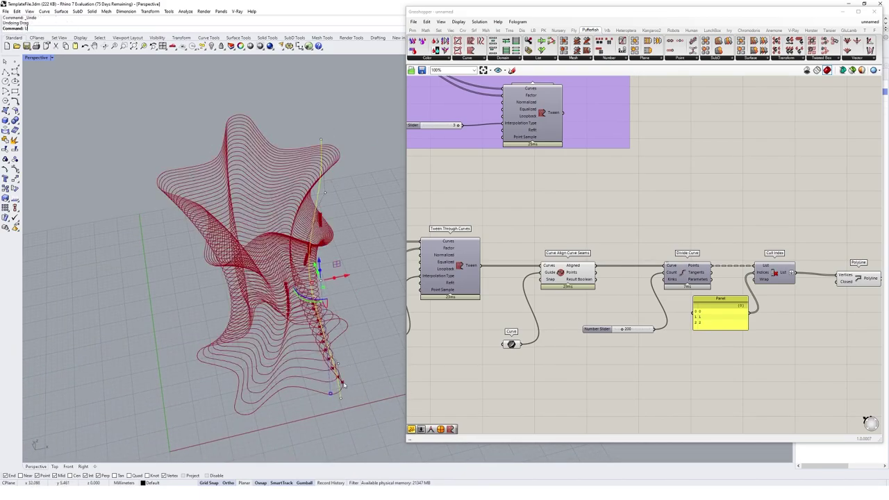
pyautogui.moveTo(349, 352); pyautogui.dragTo(362, 346, button='right')
pyautogui.moveTo(353, 314); pyautogui.dragTo(327, 294)
pyautogui.moveTo(325, 310); pyautogui.dragTo(336, 263, button='right')
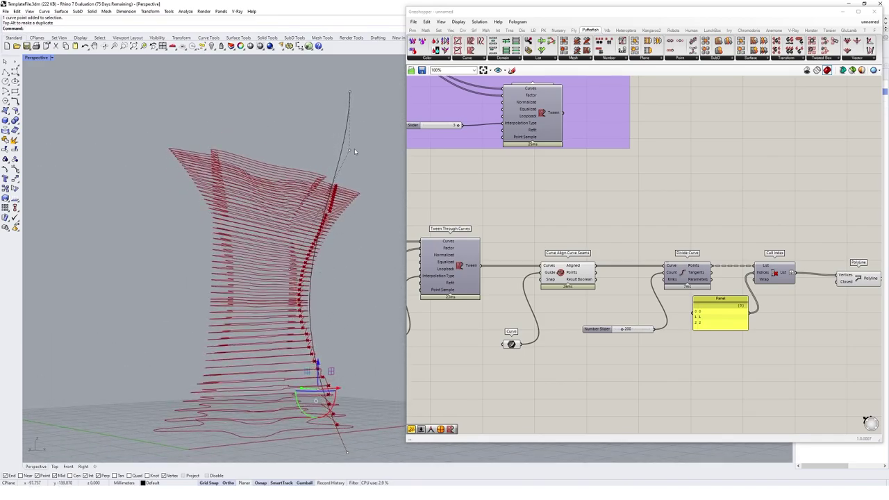
# Move the guide curve's upper control point outward and adjust its middle control point.
pyautogui.click(350, 151)
pyautogui.moveTo(336, 153); pyautogui.dragTo(359, 148)
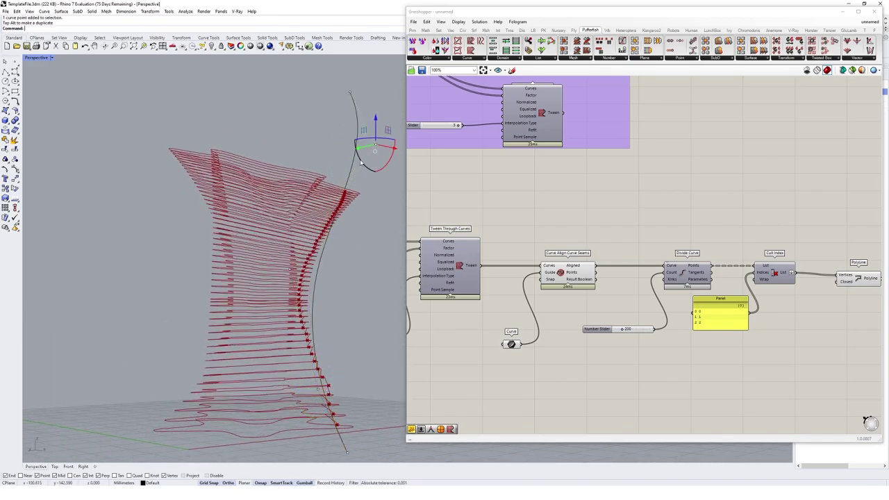
pyautogui.moveTo(359, 149); pyautogui.dragTo(357, 188, button='right')
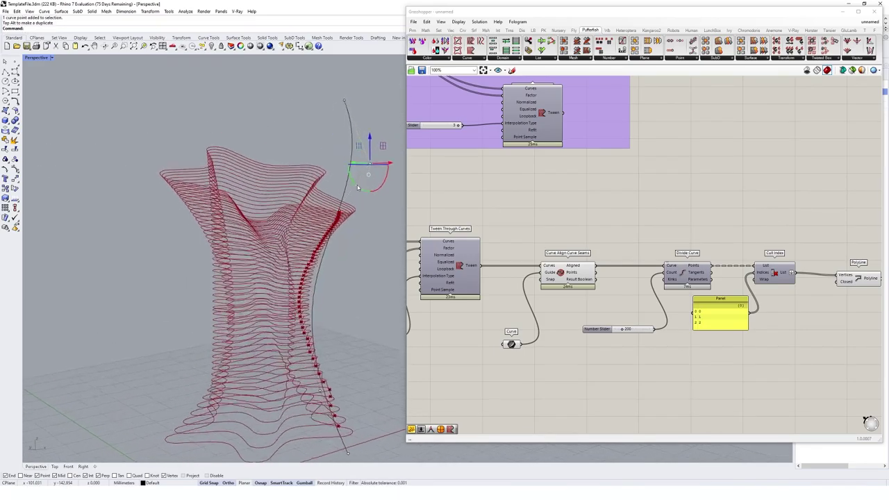
pyautogui.click(288, 283)
pyautogui.moveTo(274, 279); pyautogui.dragTo(262, 278)
# Pull another guide curve control point sideways to reshape the line the seams follow.
pyautogui.moveTo(288, 298); pyautogui.dragTo(332, 160, button='right')
pyautogui.moveTo(308, 257); pyautogui.dragTo(316, 276, button='right')
pyautogui.scroll(5, 325, 358)
pyautogui.click(343, 340)
pyautogui.moveTo(341, 338); pyautogui.dragTo(332, 306, button='right')
pyautogui.moveTo(352, 296); pyautogui.dragTo(331, 295)
pyautogui.moveTo(333, 295); pyautogui.dragTo(332, 380, button='right')
pyautogui.press('Escape')
pyautogui.press('Escape')
pyautogui.scroll(-7, 336, 389)
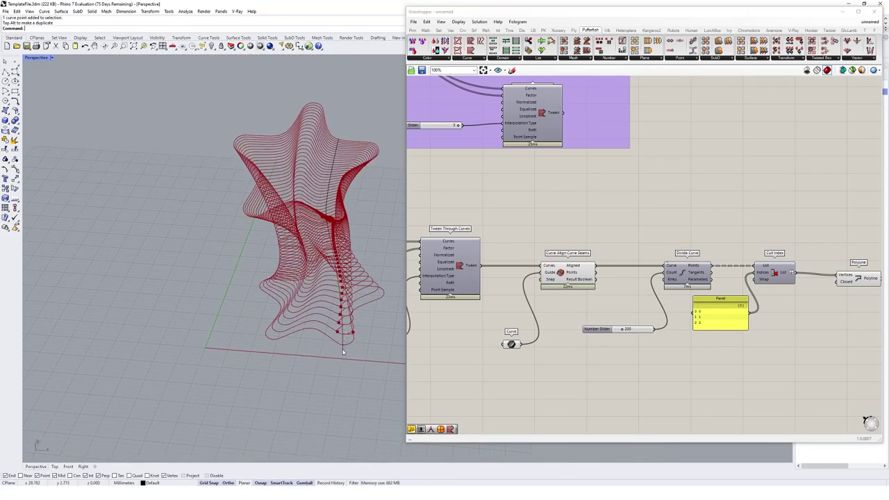
# Move the guide curve's lower end point and inspect how the seam points realign.
pyautogui.click(337, 254)
pyautogui.moveTo(362, 345); pyautogui.dragTo(350, 351)
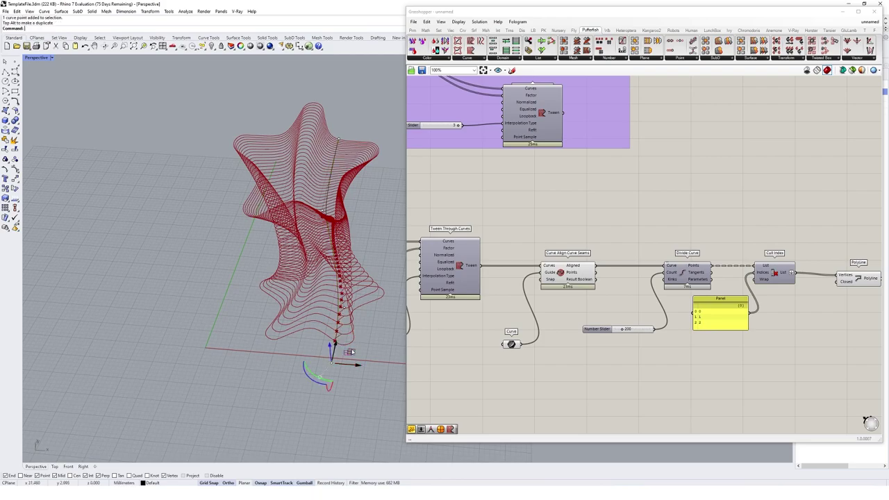
pyautogui.moveTo(350, 356); pyautogui.dragTo(360, 328, button='right')
pyautogui.press('Escape')
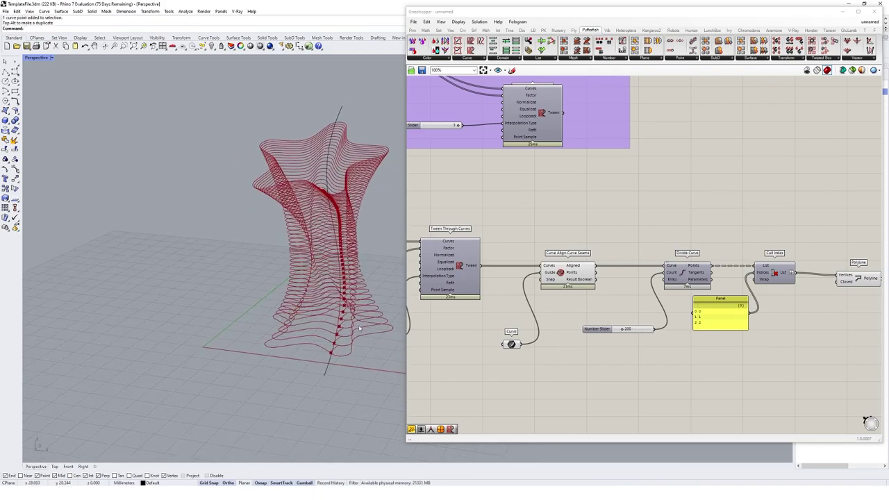
# Group the star curve tween and seam alignment components and name the group "3D printing logic".
pyautogui.scroll(-2, 795, 257)
pyautogui.moveTo(843, 230); pyautogui.dragTo(393, 344)
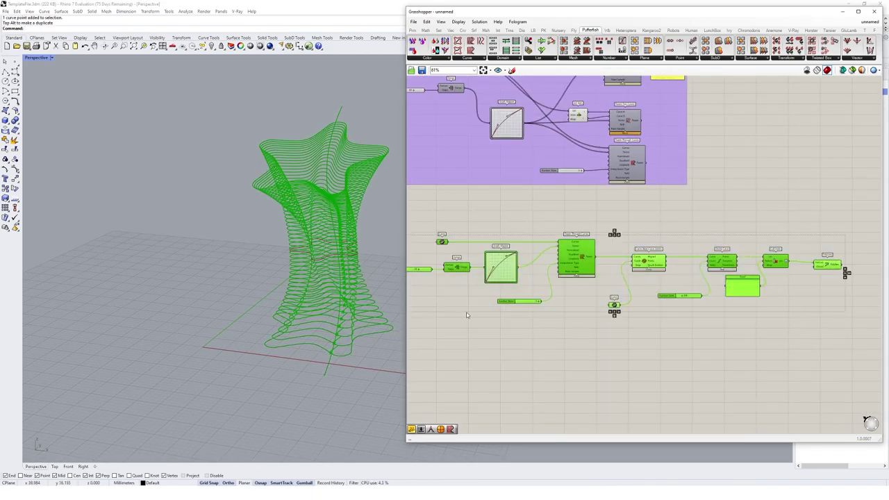
pyautogui.rightClick(467, 314)
pyautogui.click(486, 366)
pyautogui.rightClick(533, 242)
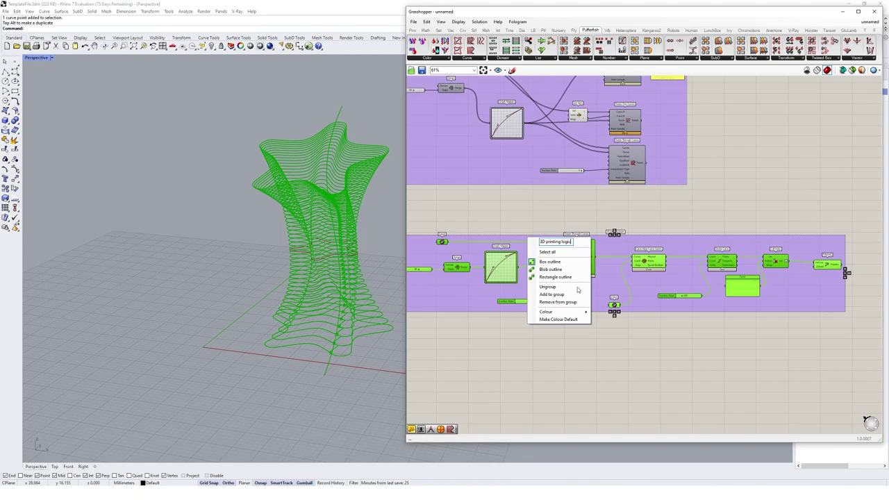
pyautogui.click(605, 322)
pyautogui.click(40, 133)
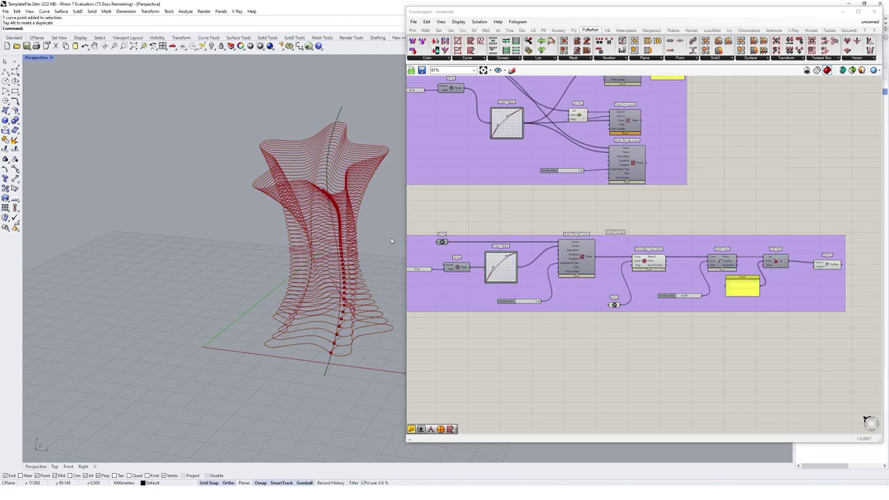
# Add a Surface parameter on an empty area of the canvas and duplicate it just below.
pyautogui.scroll(-6, 347, 243)
pyautogui.keyDown('shift'); pyautogui.moveTo(389, 209); pyautogui.dragTo(295, 248, button='right'); pyautogui.keyUp('shift')
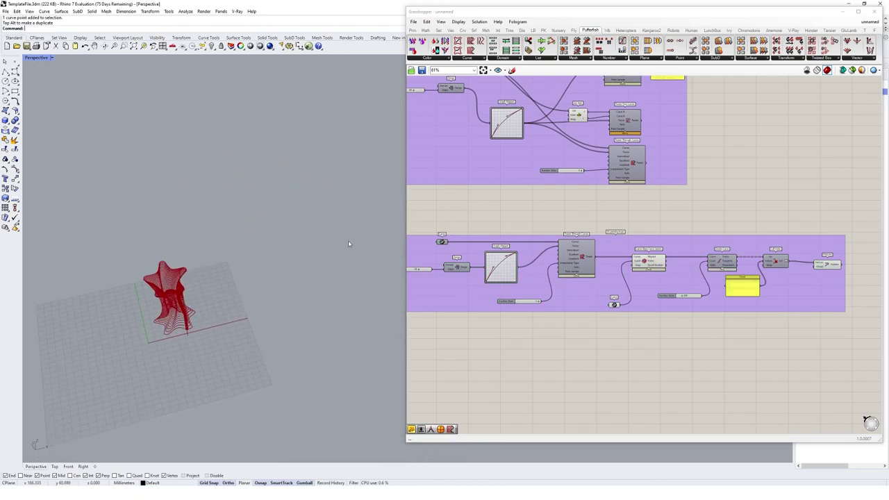
pyautogui.scroll(-5, 348, 240)
pyautogui.keyDown('shift'); pyautogui.moveTo(399, 211); pyautogui.dragTo(249, 271, button='right'); pyautogui.keyUp('shift')
pyautogui.scroll(4, 339, 243)
pyautogui.scroll(-3, 598, 159)
pyautogui.moveTo(749, 143); pyautogui.dragTo(643, 214, button='right')
pyautogui.moveTo(735, 155); pyautogui.dragTo(620, 217, button='right')
pyautogui.scroll(3, 565, 190)
pyautogui.scroll(2, 562, 212)
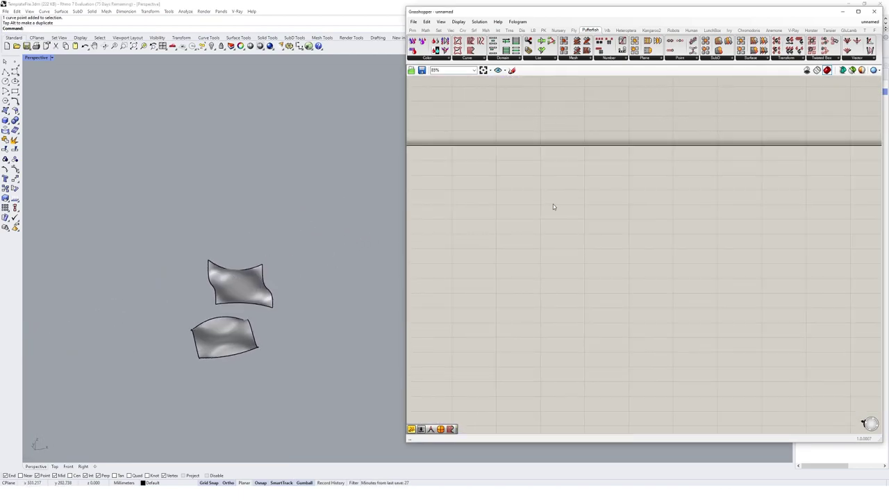
pyautogui.doubleClick(552, 195)
pyautogui.write('surface')
pyautogui.click(538, 190)
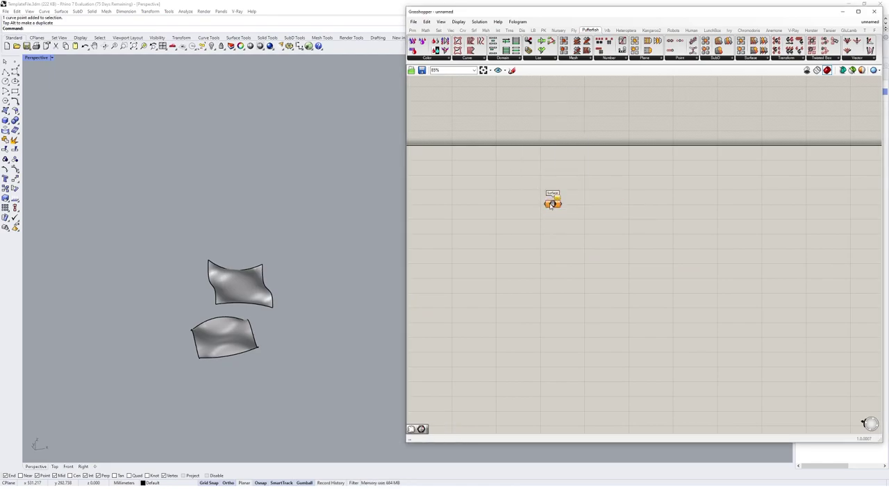
pyautogui.keyDown('alt'); pyautogui.moveTo(553, 207); pyautogui.dragTo(556, 237); pyautogui.keyUp('alt')
# Assign the two curved Rhino surfaces to the Surface parameters, one each, and stack the parameters closely together.
pyautogui.rightClick(556, 206)
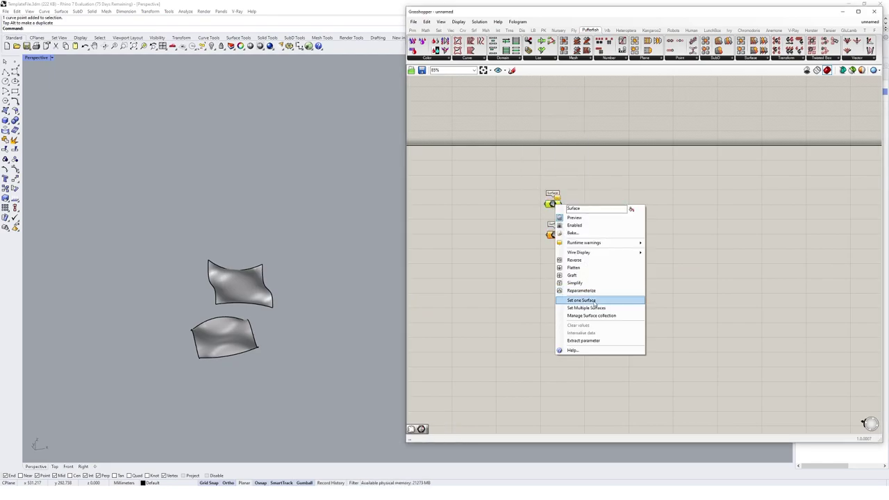
pyautogui.click(582, 300)
pyautogui.click(224, 338)
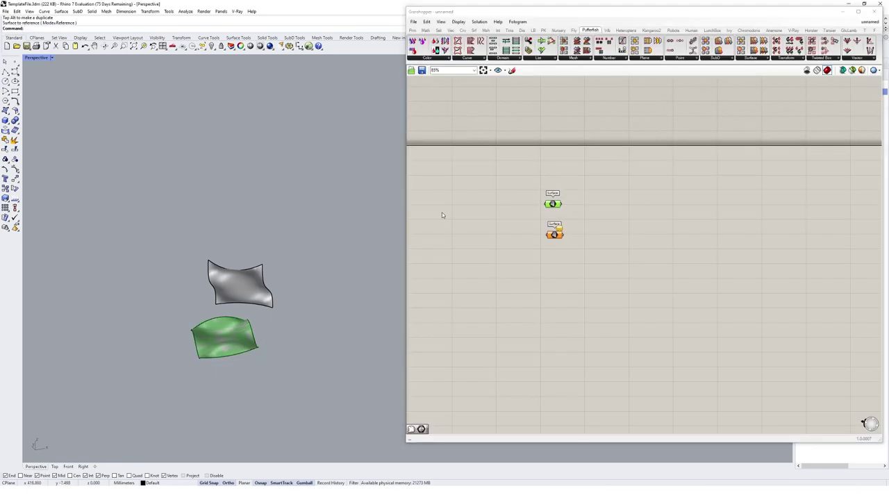
pyautogui.click(555, 240)
pyautogui.rightClick(554, 235)
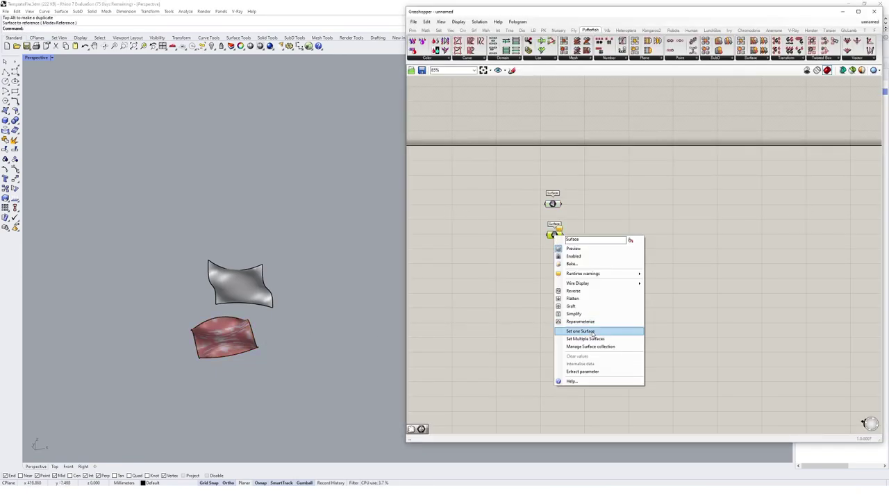
pyautogui.click(580, 328)
pyautogui.click(250, 288)
pyautogui.moveTo(555, 235); pyautogui.dragTo(551, 185)
pyautogui.moveTo(553, 206); pyautogui.dragTo(549, 203)
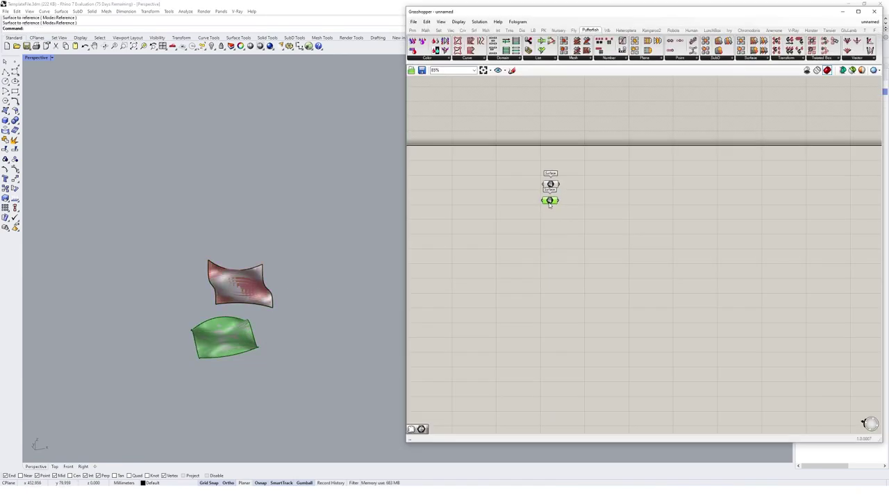
# Add a Pufferfish Tween Two Surfaces component and connect the Surface parameters to Surface A and Surface B.
pyautogui.click(620, 208)
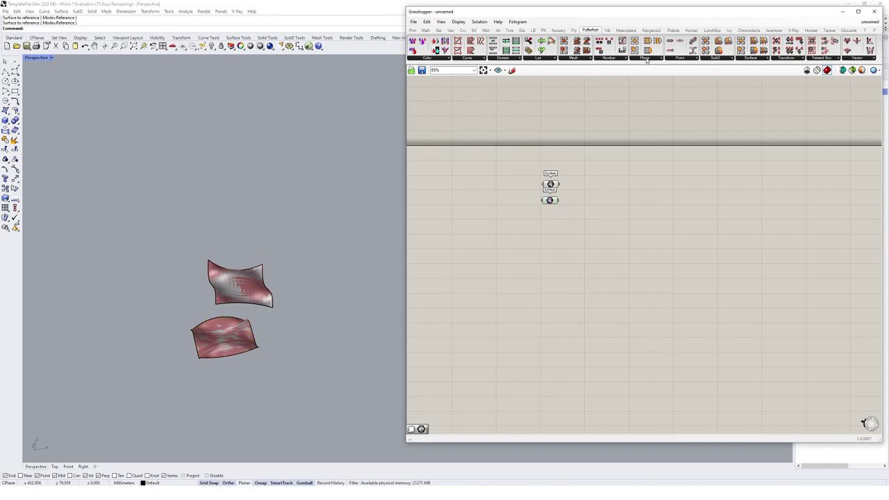
pyautogui.click(752, 60)
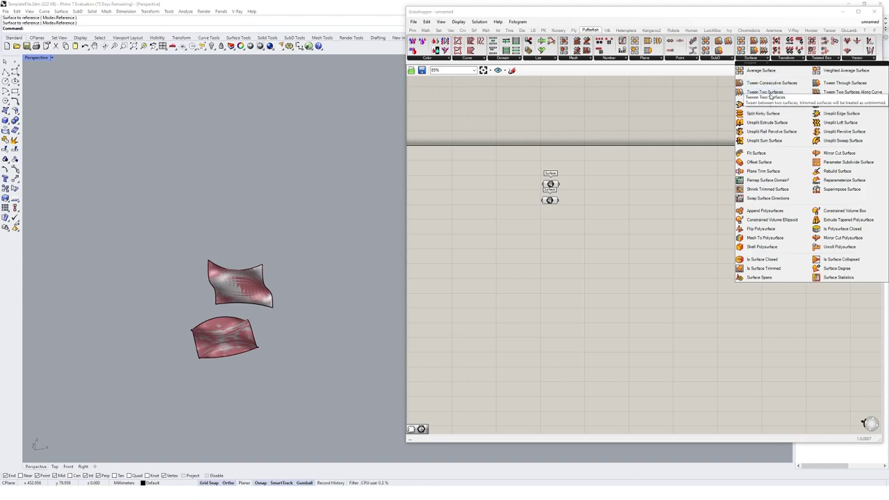
pyautogui.moveTo(769, 95); pyautogui.dragTo(626, 203)
pyautogui.click(603, 191)
# Add a Range component below the surfaces and a 0 to 10 Number Slider for its Steps input.
pyautogui.doubleClick(549, 242)
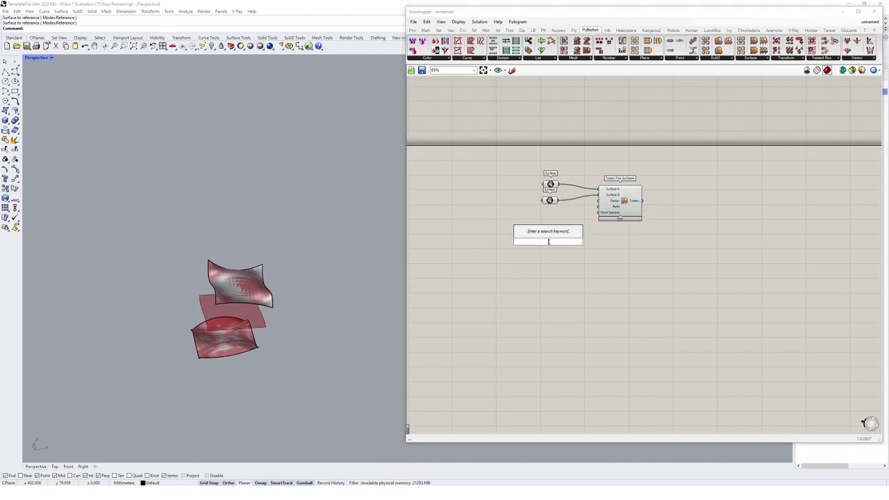
pyautogui.write('range')
pyautogui.click(548, 239)
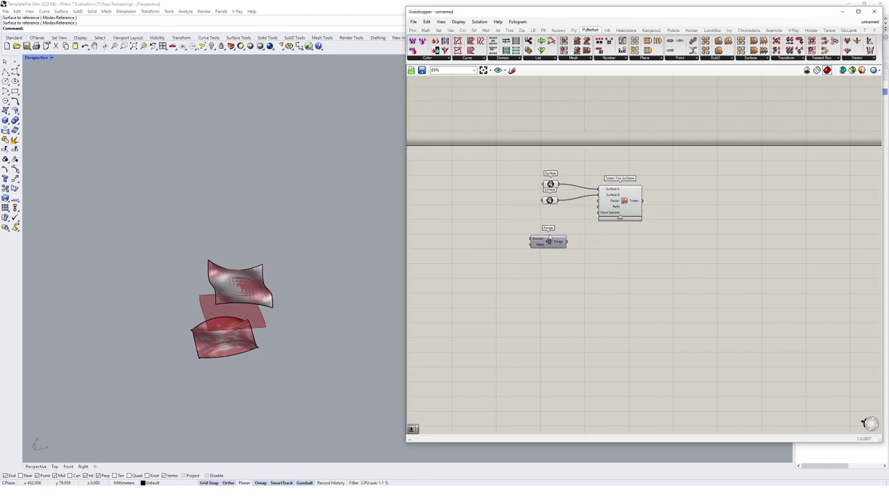
pyautogui.moveTo(549, 240); pyautogui.dragTo(555, 228)
pyautogui.doubleClick(497, 238)
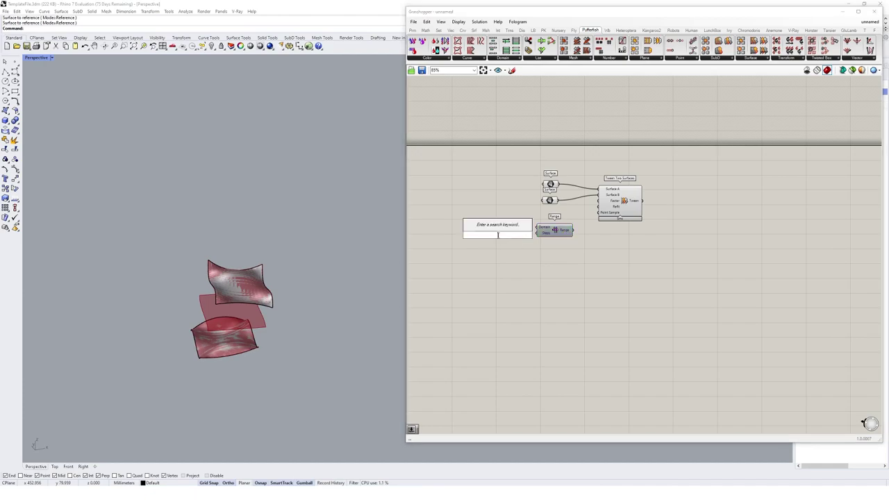
pyautogui.write('0<10')
pyautogui.press('Return')
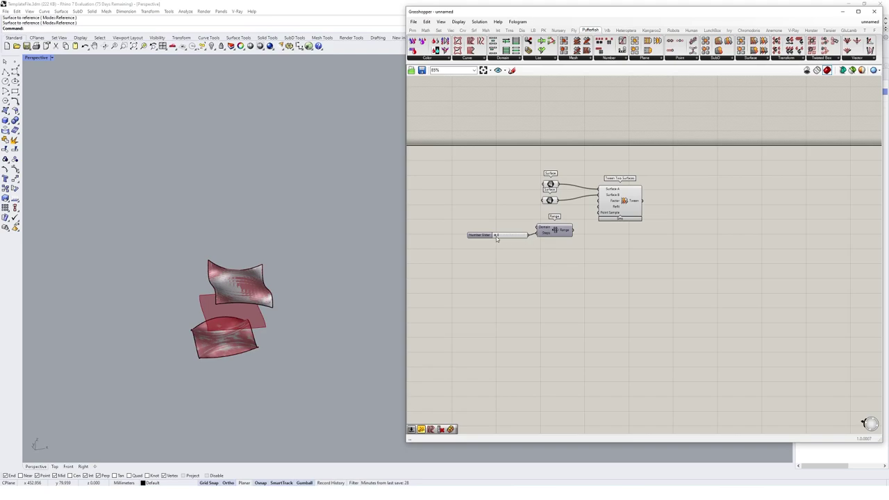
# Connect Range to the Factor input of Tween Two Surfaces and set the steps slider to 5.
pyautogui.moveTo(577, 234); pyautogui.dragTo(598, 201)
pyautogui.scroll(5, 284, 336)
pyautogui.moveTo(284, 335); pyautogui.dragTo(298, 252, button='right')
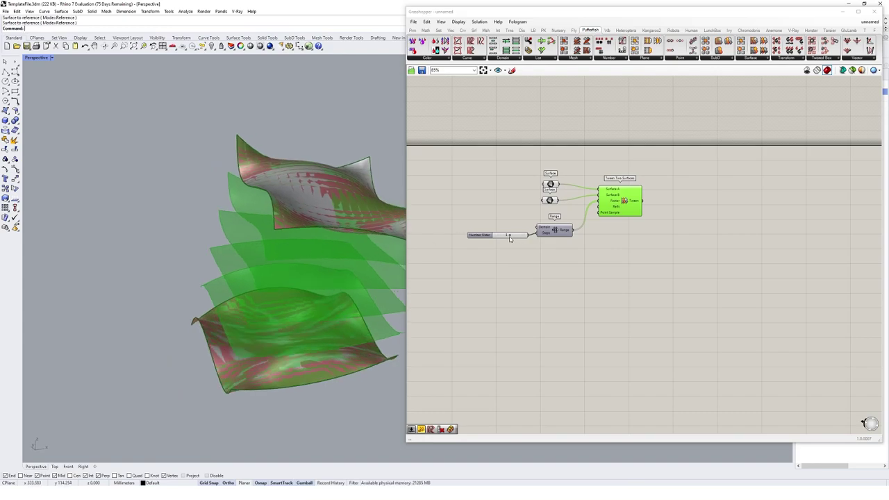
pyautogui.moveTo(511, 237)
pyautogui.mouseDown()
pyautogui.moveTo(521, 238)
pyautogui.moveTo(511, 237)
pyautogui.mouseUp()
pyautogui.moveTo(240, 229); pyautogui.dragTo(291, 227, button='right')
pyautogui.moveTo(516, 239); pyautogui.dragTo(512, 241)
pyautogui.moveTo(278, 233); pyautogui.dragTo(278, 233, button='right')
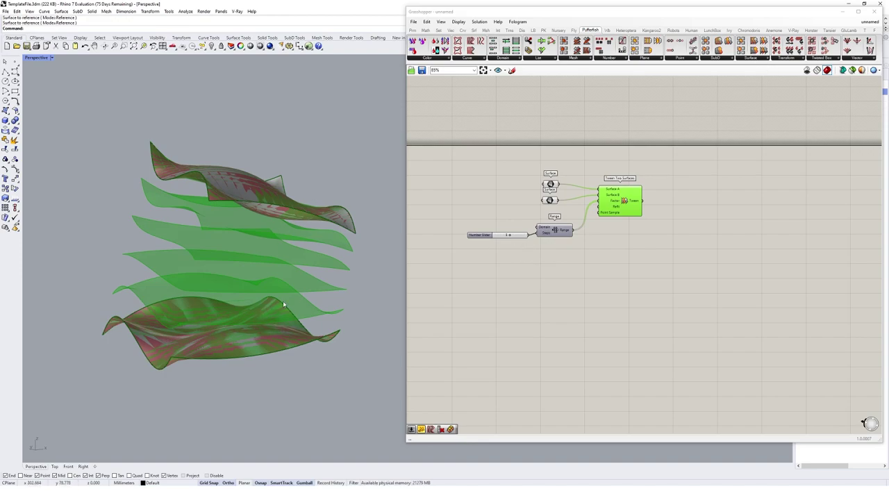
# Add a Tween Two Surfaces Along Curve component below the existing surface tween definition.
pyautogui.click(757, 58)
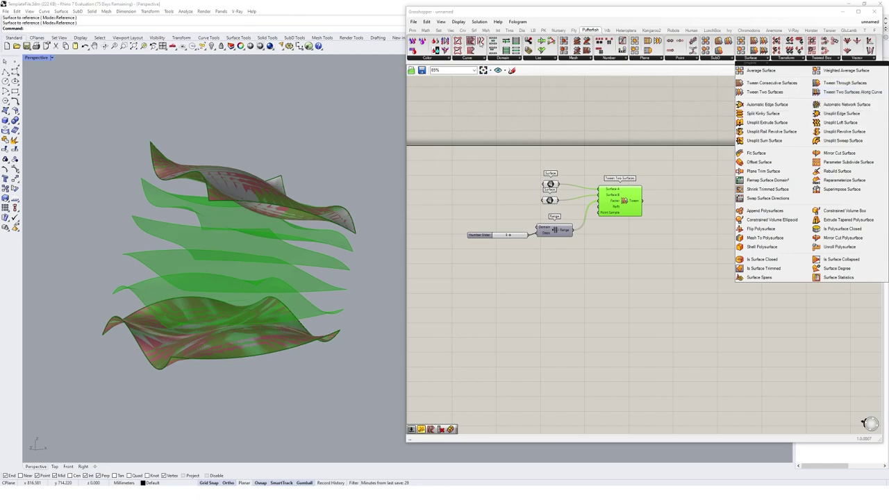
pyautogui.click(834, 91)
pyautogui.click(662, 332)
# Group the Tween Two Surfaces definition with its inputs and name the group "Tween 2 surfaces".
pyautogui.moveTo(682, 154); pyautogui.dragTo(475, 256)
pyautogui.rightClick(700, 198)
pyautogui.click(722, 252)
pyautogui.rightClick(591, 183)
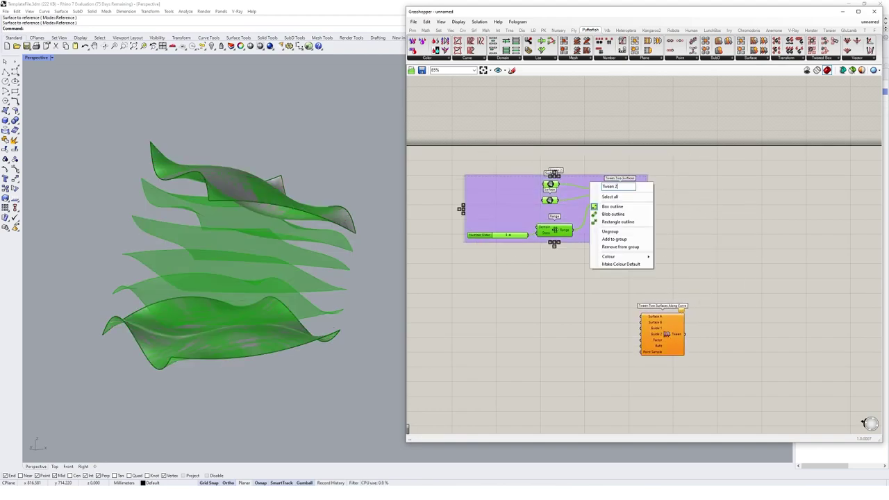
pyautogui.write('Tween 2 surfaces')
pyautogui.click(550, 280)
# Copy the two Surface parameters out of the group and position them beside Tween Two Surfaces Along Curve.
pyautogui.moveTo(600, 237); pyautogui.dragTo(647, 239)
pyautogui.click(641, 251)
pyautogui.moveTo(561, 157); pyautogui.dragTo(542, 328)
pyautogui.click(571, 299)
pyautogui.scroll(1, 661, 338)
pyautogui.moveTo(660, 338); pyautogui.dragTo(635, 342)
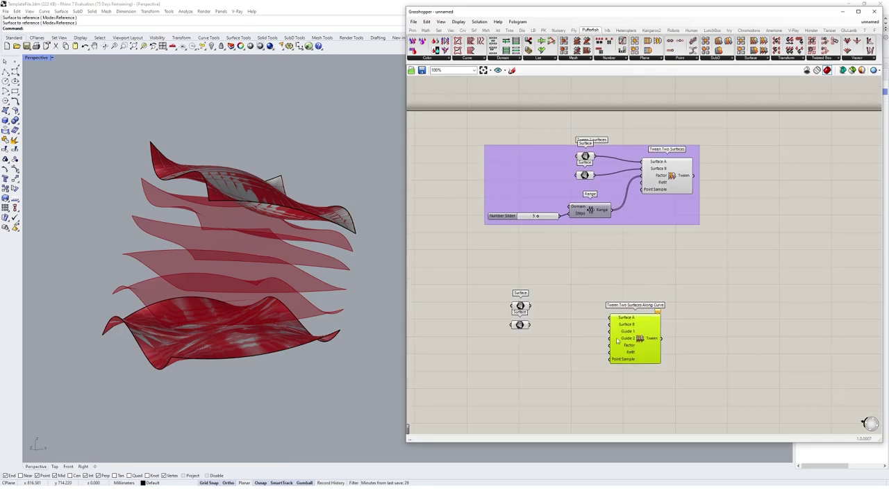
# Connect the copied Surface parameters to Surface A and Surface B of Tween Two Surfaces Along Curve.
pyautogui.click(550, 317)
pyautogui.moveTo(550, 318); pyautogui.dragTo(546, 285, button='right')
pyautogui.moveTo(528, 277); pyautogui.dragTo(608, 287)
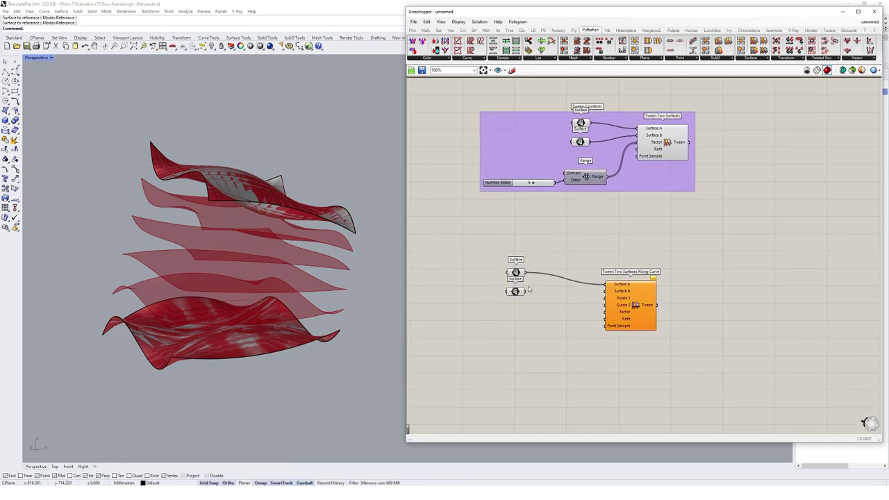
pyautogui.moveTo(527, 290); pyautogui.dragTo(604, 298)
# Copy the Range and its Number Slider below and connect the copied Range to the new component's Factor input.
pyautogui.moveTo(443, 161); pyautogui.dragTo(623, 218)
pyautogui.moveTo(587, 182); pyautogui.dragTo(605, 325)
pyautogui.click(566, 336)
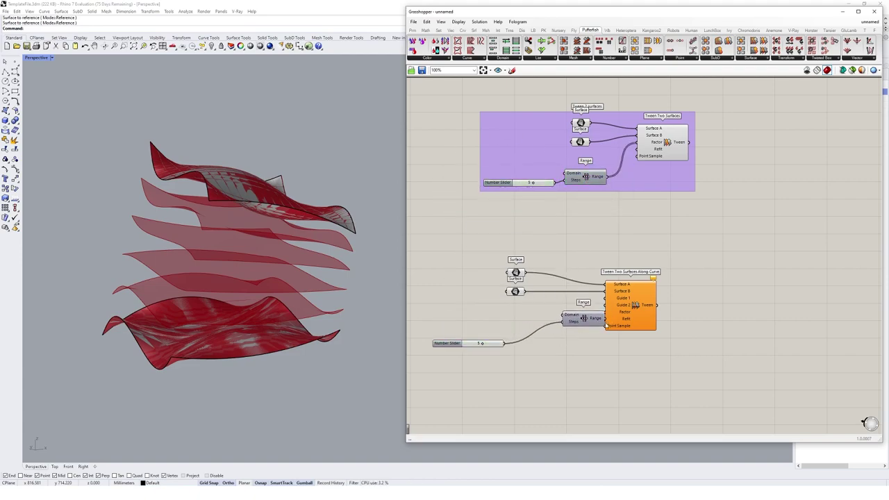
pyautogui.hotkey('ctrl', 'z')
pyautogui.moveTo(558, 338); pyautogui.dragTo(539, 355)
pyautogui.click(505, 330)
# Draw two straight lines joining matching corners of the lower and upper surfaces, one along each side of the stack.
pyautogui.moveTo(278, 307)
pyautogui.mouseDown(button='right')
pyautogui.moveTo(253, 324)
pyautogui.moveTo(313, 325)
pyautogui.moveTo(281, 323)
pyautogui.mouseUp(button='right')
pyautogui.press('Return')
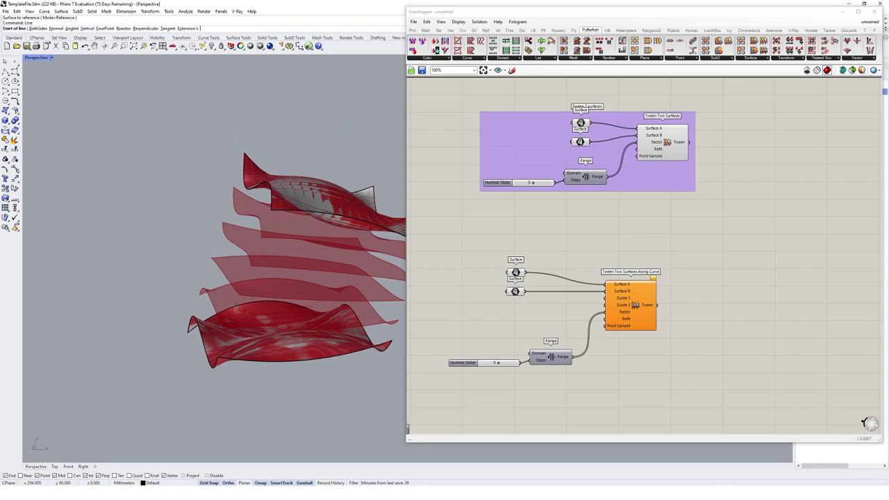
pyautogui.click(189, 332)
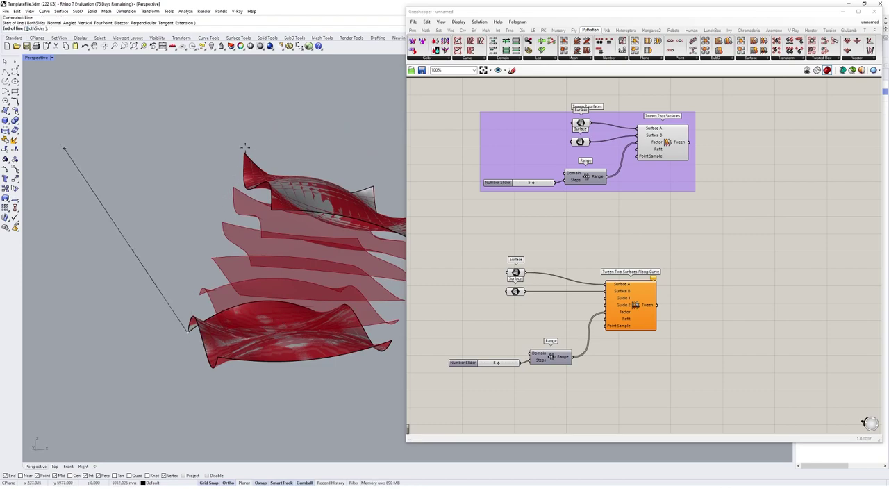
pyautogui.click(244, 153)
pyautogui.moveTo(247, 182); pyautogui.dragTo(226, 228, button='right')
pyautogui.scroll(1, 324, 313)
pyautogui.rightClick(325, 315)
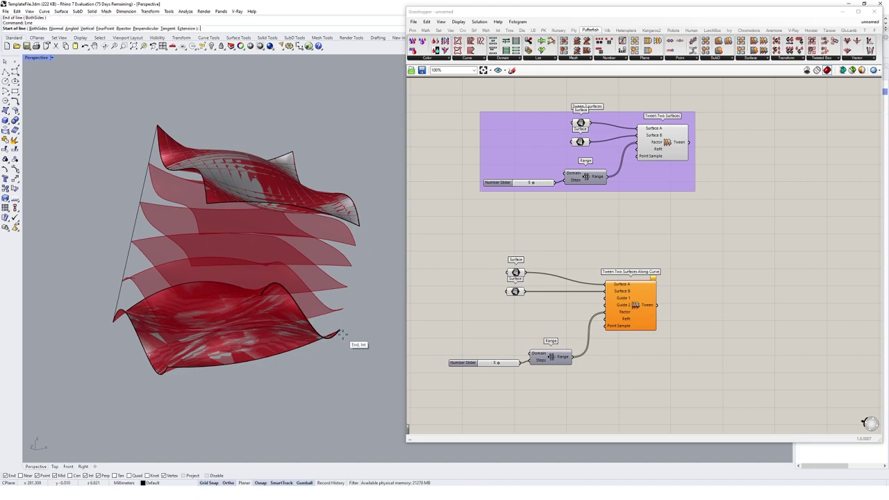
pyautogui.click(341, 334)
pyautogui.click(361, 226)
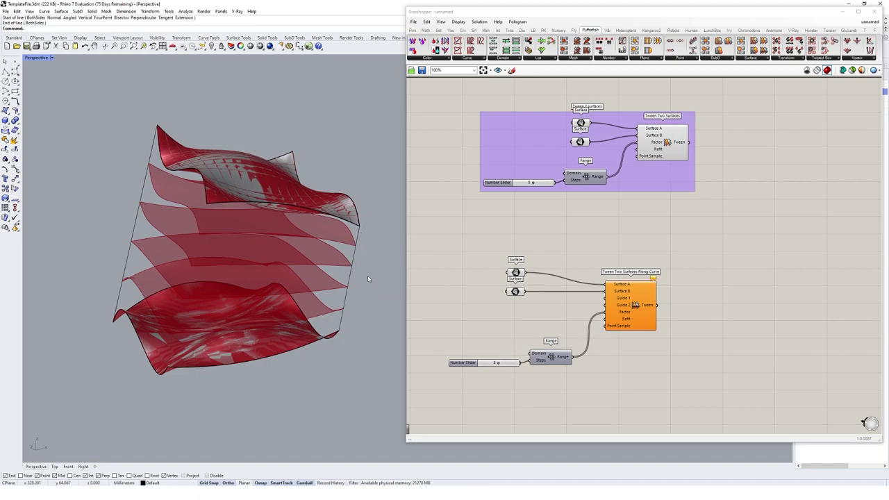
# Rebuild both connecting lines with a point count of 5 and degree 3.
pyautogui.moveTo(369, 276); pyautogui.dragTo(114, 286)
pyautogui.press('Escape')
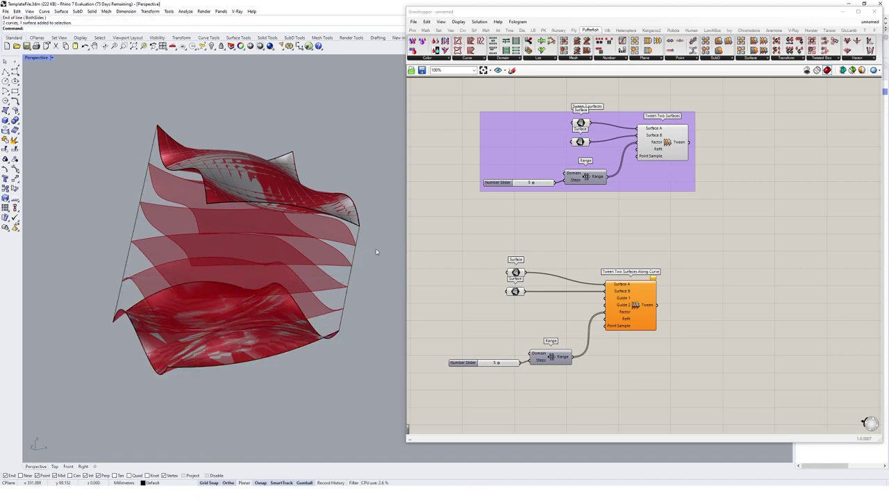
pyautogui.moveTo(376, 252); pyautogui.dragTo(87, 245)
pyautogui.write('rebuild')
pyautogui.press('Return')
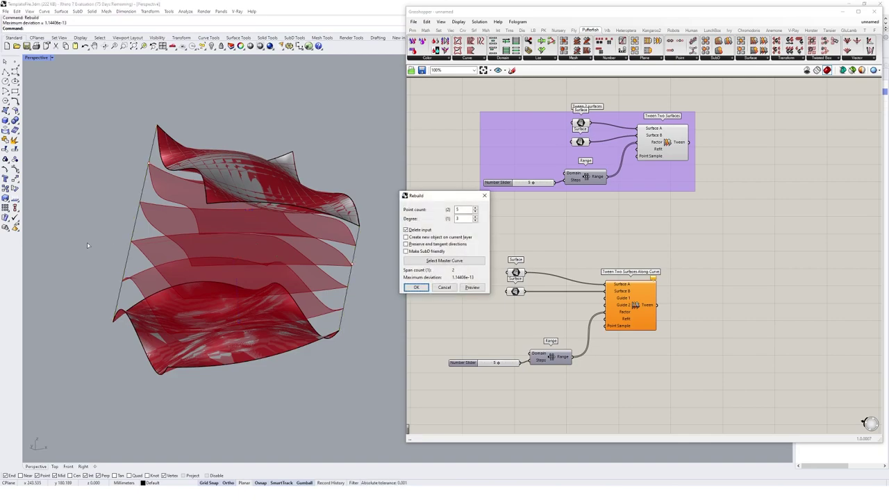
pyautogui.click(416, 287)
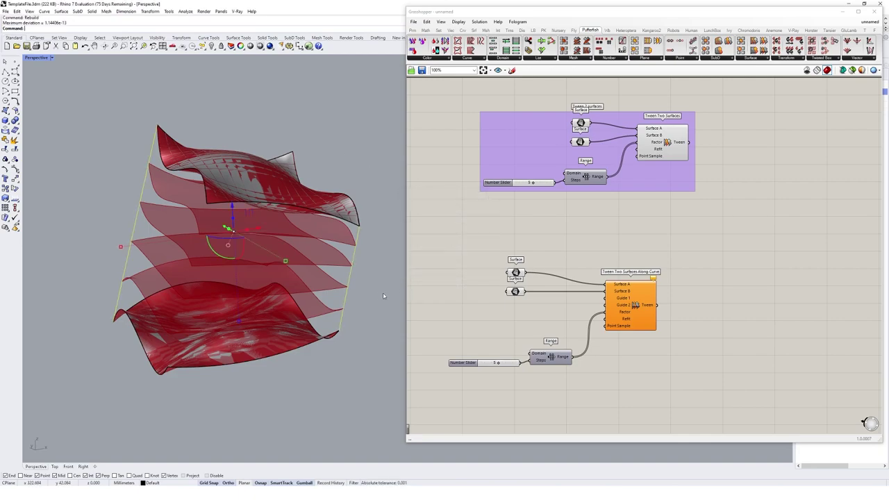
pyautogui.click(368, 340)
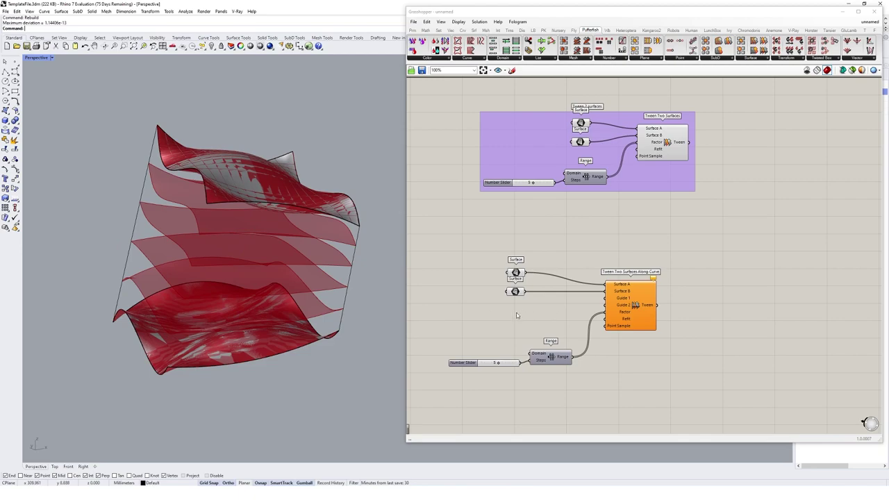
# Add a Curve parameter below the copied Surface parameters and reference the left connecting line in it.
pyautogui.doubleClick(517, 313)
pyautogui.write('curve')
pyautogui.press('Return')
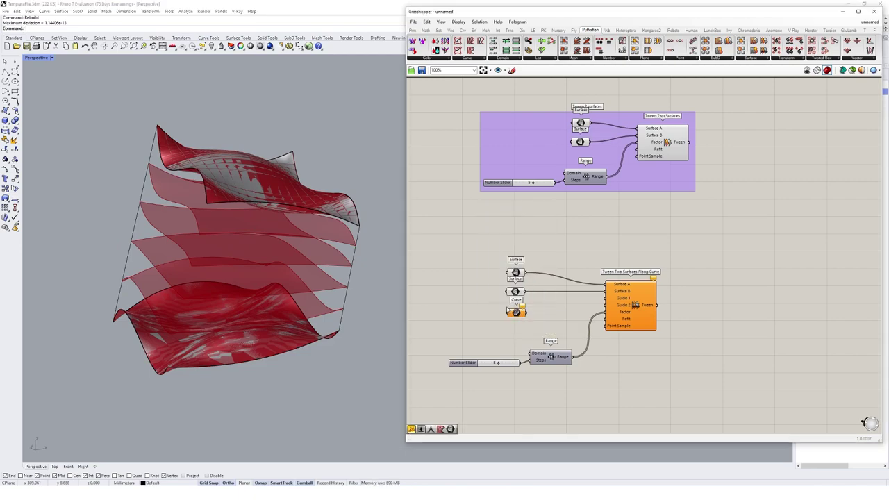
pyautogui.rightClick(516, 316)
pyautogui.click(548, 410)
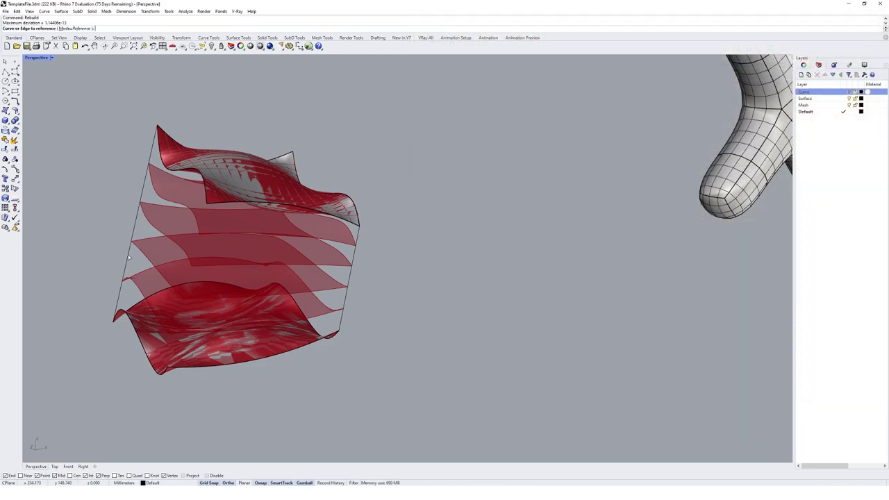
pyautogui.click(128, 266)
# Duplicate the Curve parameter, reference the right connecting line in the copy, and connect the two parameters to Guide 1 and Guide 2.
pyautogui.keyDown('alt'); pyautogui.moveTo(520, 315); pyautogui.dragTo(519, 334); pyautogui.keyUp('alt')
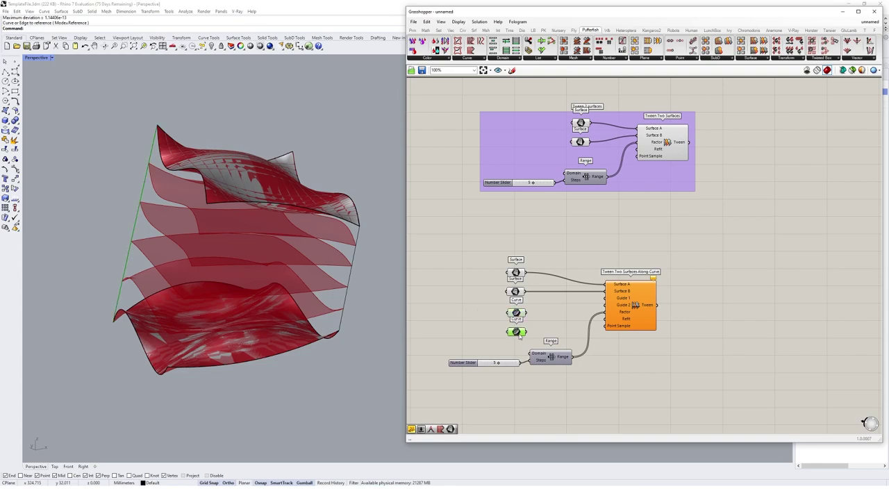
pyautogui.rightClick(518, 334)
pyautogui.click(546, 419)
pyautogui.click(346, 298)
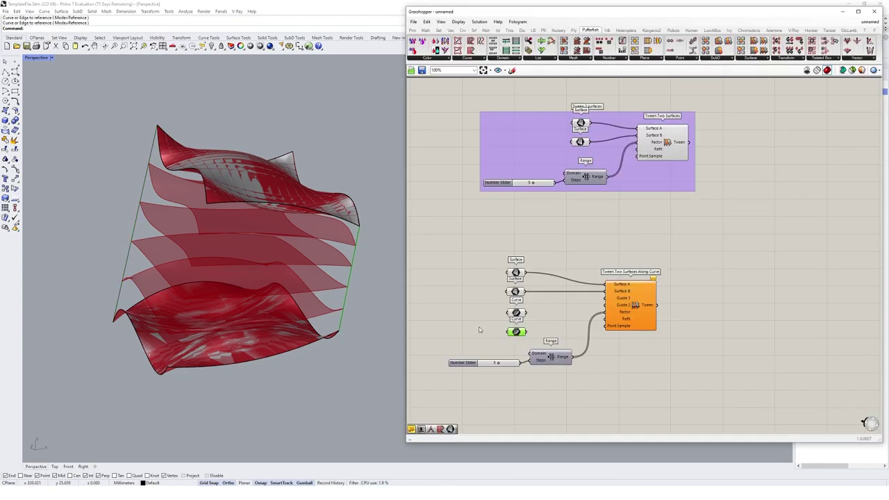
pyautogui.moveTo(528, 318); pyautogui.dragTo(607, 299)
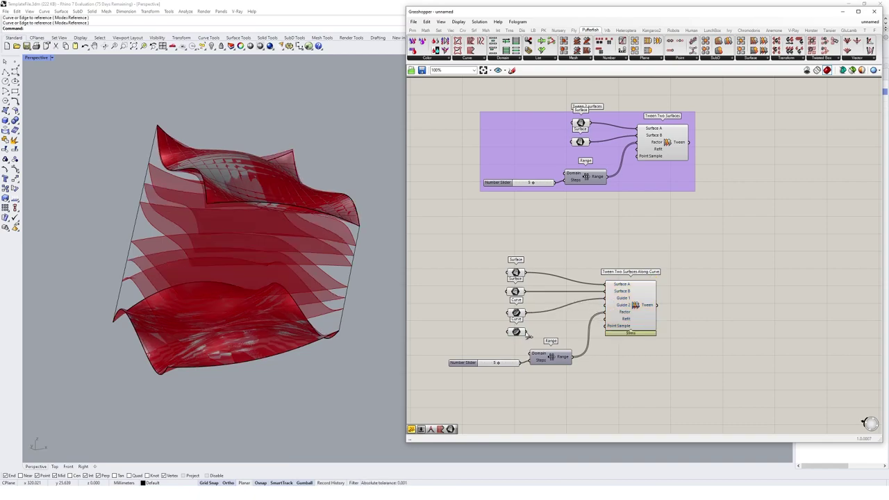
pyautogui.moveTo(528, 333); pyautogui.dragTo(606, 304)
# Check the directions of the two guide lines with the Dir command.
pyautogui.click(349, 279)
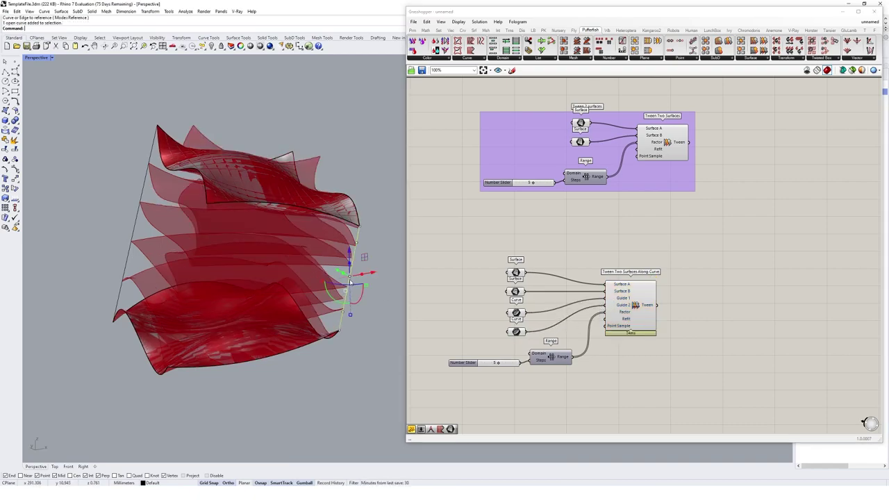
pyautogui.moveTo(346, 307); pyautogui.dragTo(328, 351, button='right')
pyautogui.write('Dir')
pyautogui.press('Return')
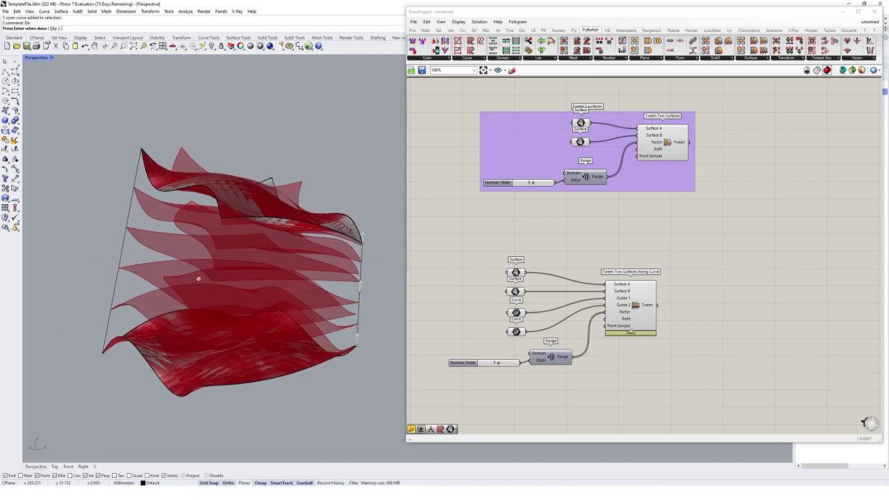
pyautogui.press('Return')
pyautogui.click(121, 257)
pyautogui.press('Return')
pyautogui.press('Return')
pyautogui.moveTo(418, 258); pyautogui.dragTo(352, 250, button='right')
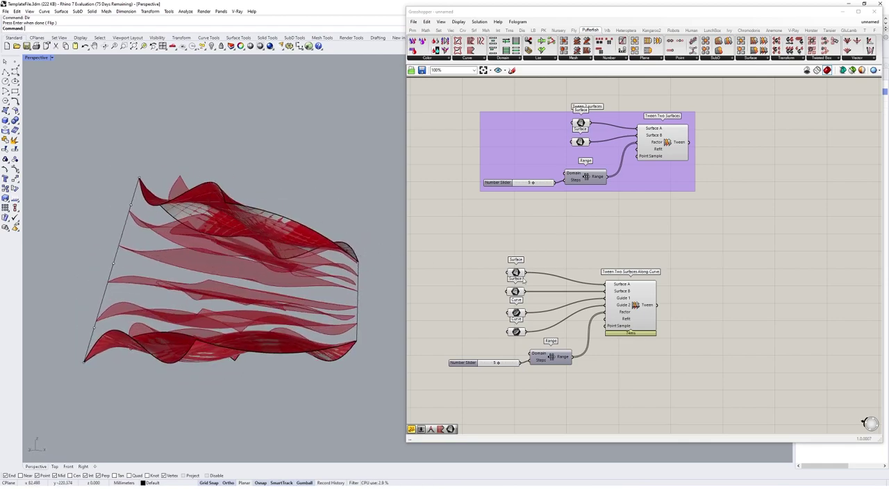
# Try the second Surface parameter as Surface A of Tween Two Surfaces Along Curve and restore the first Surface connection.
pyautogui.hotkey('ctrl', 'a')
pyautogui.hotkey('ctrl', 'c')
pyautogui.click(528, 209)
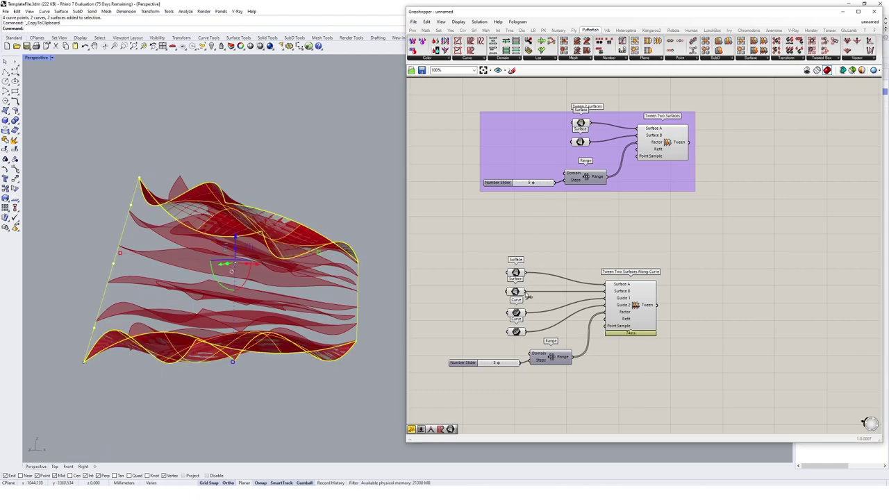
pyautogui.moveTo(526, 292); pyautogui.dragTo(606, 285)
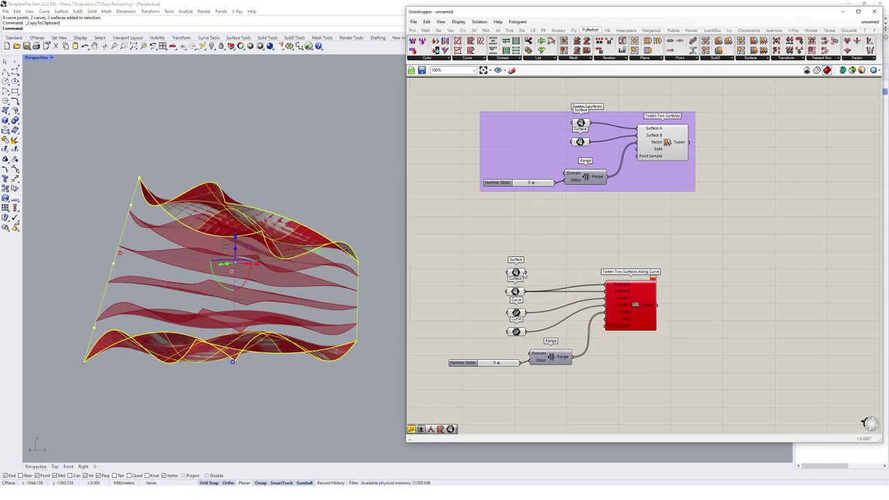
pyautogui.moveTo(525, 273); pyautogui.dragTo(605, 284)
# Adjust the position of the Surface parameter and turn off the preview of the Tween 2 surfaces definition.
pyautogui.moveTo(516, 292)
pyautogui.mouseDown()
pyautogui.moveTo(519, 255)
pyautogui.moveTo(518, 289)
pyautogui.mouseUp()
pyautogui.moveTo(761, 93); pyautogui.dragTo(456, 210)
pyautogui.rightClick(455, 109)
pyautogui.click(470, 122)
pyautogui.click(464, 109)
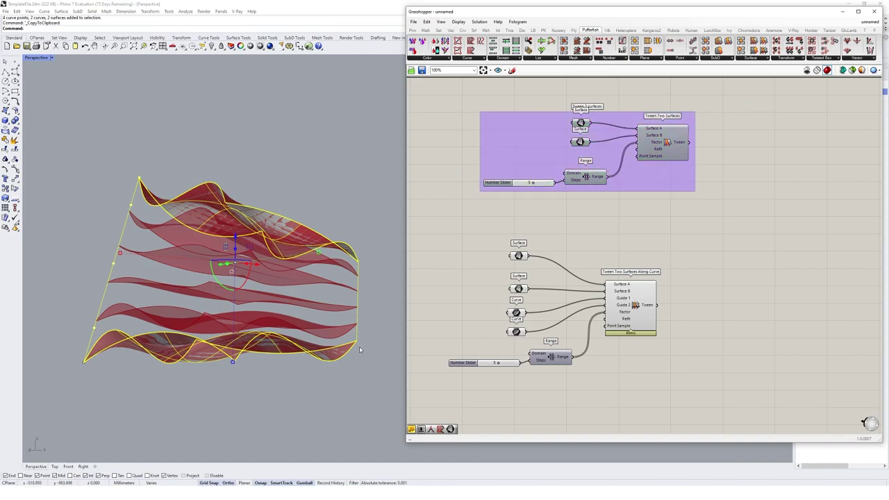
pyautogui.click(381, 303)
pyautogui.moveTo(381, 303); pyautogui.dragTo(306, 282, button='right')
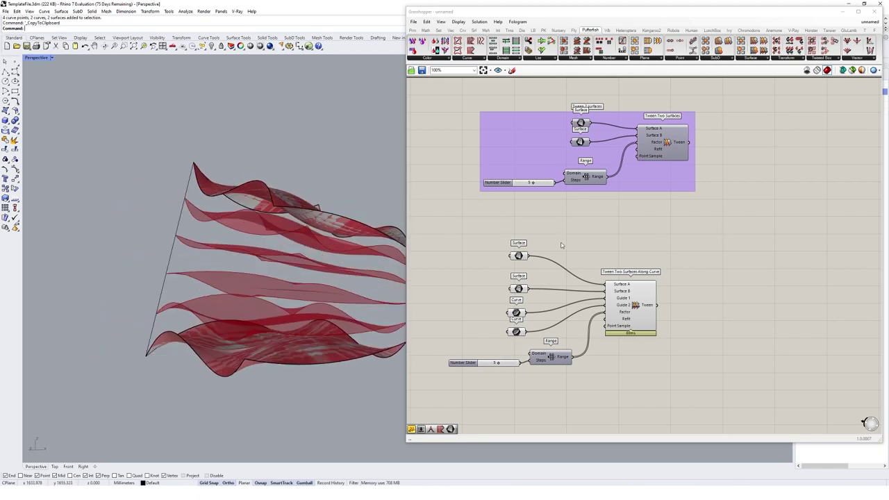
# Move the whole Tween Two Surfaces Along Curve definition to line up beneath the Tween 2 surfaces group.
pyautogui.moveTo(668, 230); pyautogui.dragTo(464, 383)
pyautogui.moveTo(623, 326); pyautogui.dragTo(657, 327)
pyautogui.click(479, 298)
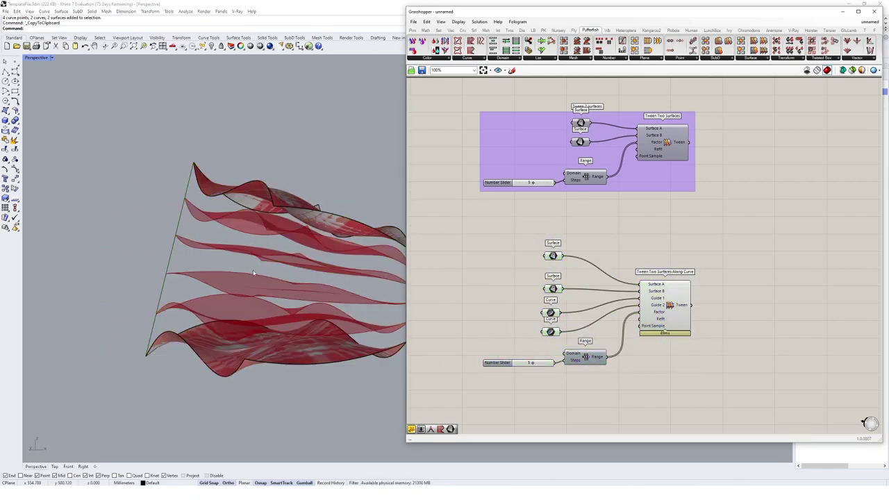
# Show the left guide line's control points and move its middle point inward to bend the guide.
pyautogui.click(169, 267)
pyautogui.moveTo(184, 281); pyautogui.dragTo(210, 293, button='right')
pyautogui.press('F10')
pyautogui.moveTo(90, 240); pyautogui.dragTo(171, 280)
pyautogui.moveTo(172, 280); pyautogui.dragTo(198, 291, button='right')
pyautogui.moveTo(125, 268); pyautogui.dragTo(169, 274)
pyautogui.moveTo(208, 284)
pyautogui.mouseDown(button='right')
pyautogui.moveTo(288, 301)
pyautogui.moveTo(225, 278)
pyautogui.mouseUp(button='right')
# Bend the right guide line by moving its middle control point inward and back outward past the surface edges.
pyautogui.click(308, 287)
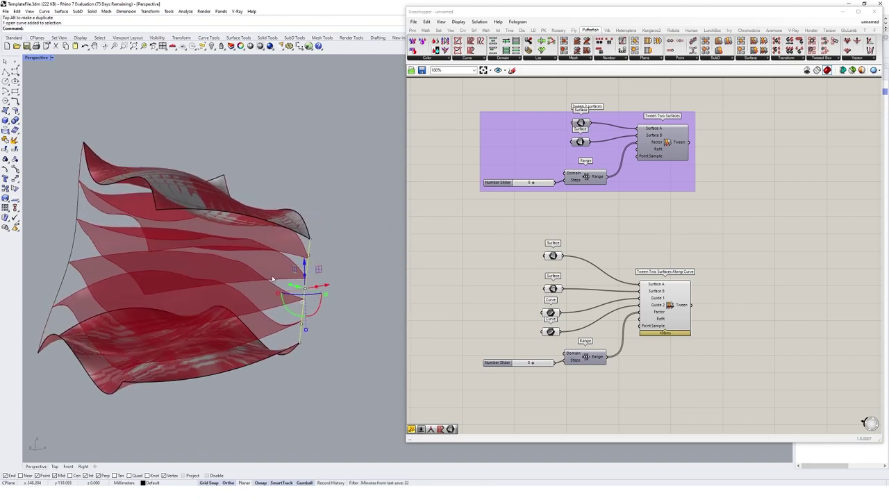
pyautogui.moveTo(327, 309); pyautogui.dragTo(247, 274)
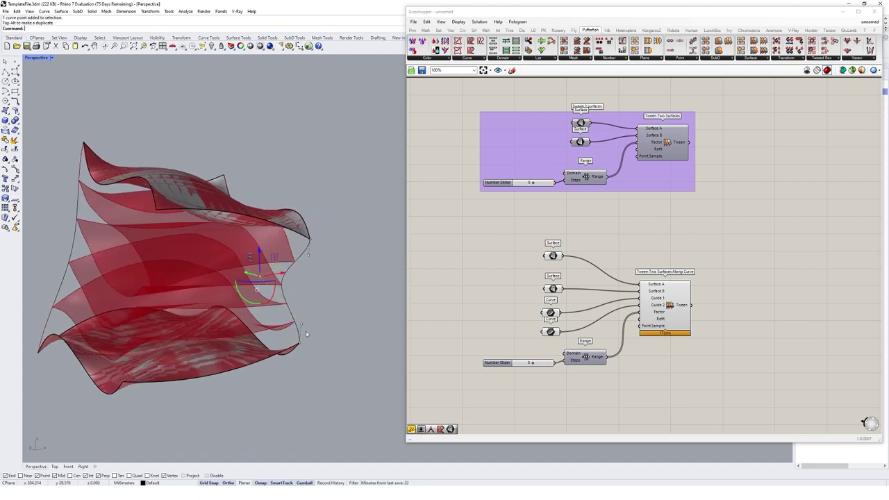
pyautogui.moveTo(307, 334); pyautogui.dragTo(269, 256, button='right')
pyautogui.moveTo(260, 248); pyautogui.dragTo(335, 300)
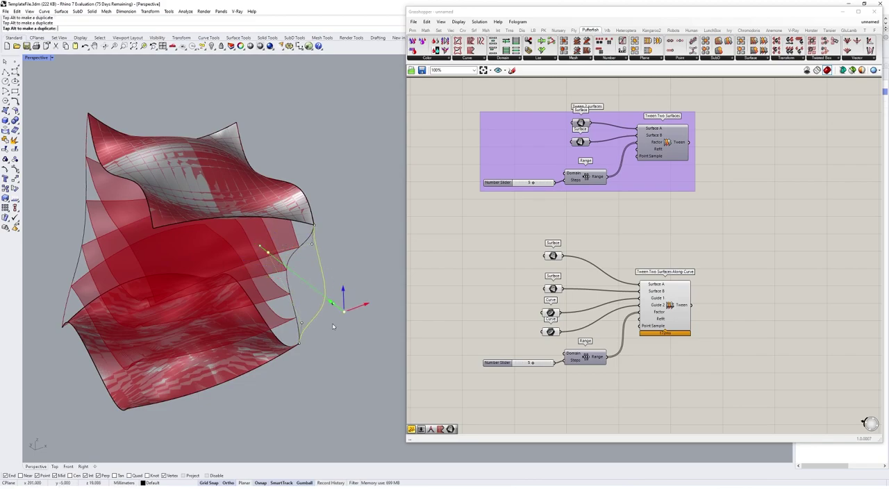
pyautogui.moveTo(335, 300); pyautogui.dragTo(375, 278, button='right')
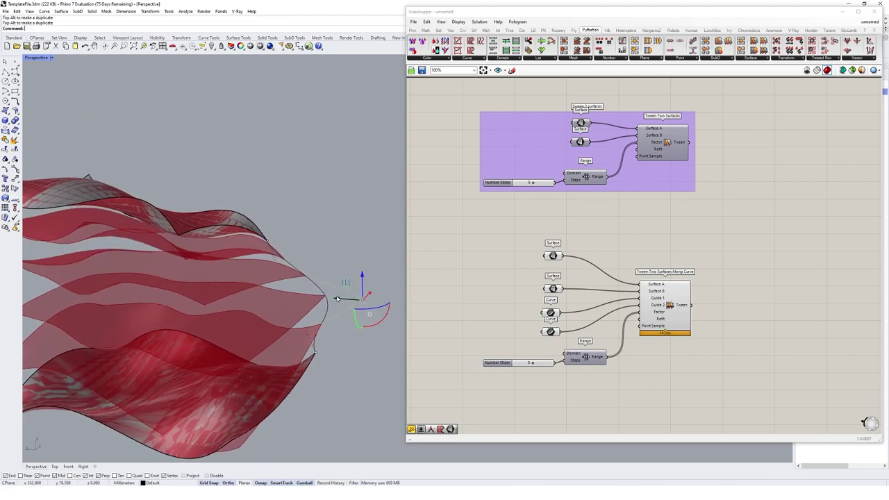
# Reshape the guides further by shifting their control points sideways, and leave control point editing.
pyautogui.click(263, 260)
pyautogui.moveTo(258, 258); pyautogui.dragTo(212, 261)
pyautogui.moveTo(223, 272); pyautogui.dragTo(261, 309, button='right')
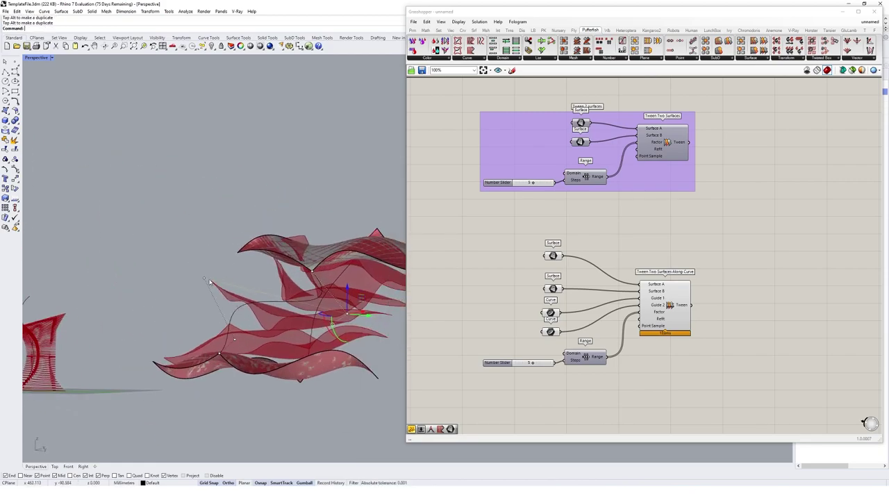
pyautogui.click(206, 279)
pyautogui.moveTo(210, 280); pyautogui.dragTo(242, 361, button='right')
pyautogui.moveTo(243, 361); pyautogui.dragTo(229, 299)
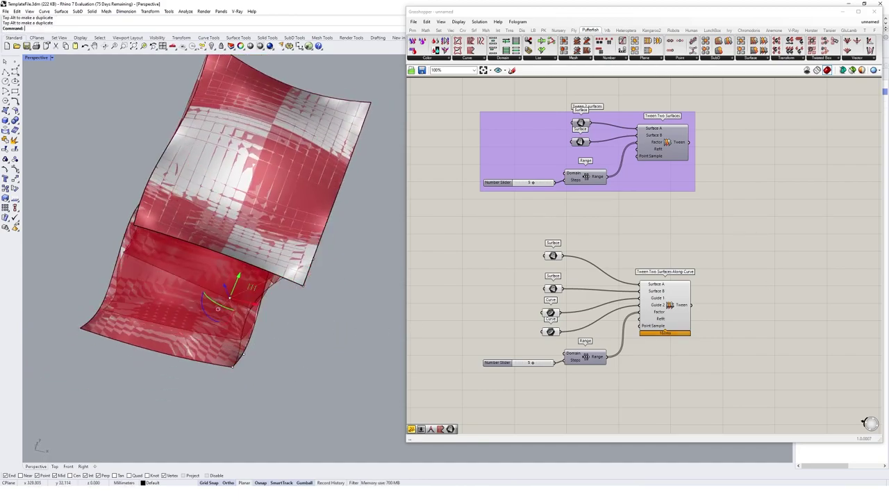
pyautogui.moveTo(258, 327); pyautogui.dragTo(267, 276, button='right')
pyautogui.press('Escape')
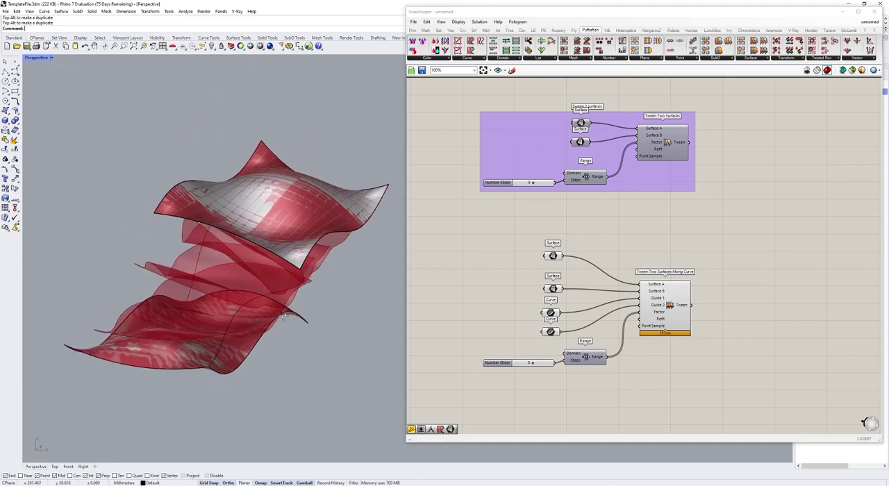
# Group the Tween Two Surfaces Along Curve definition with its inputs and name the group "Tween Surfaces along curves".
pyautogui.scroll(-6, 260, 281)
pyautogui.moveTo(191, 278)
pyautogui.keyDown('shift'); pyautogui.mouseDown(button='right')
pyautogui.moveTo(341, 281)
pyautogui.moveTo(236, 322)
pyautogui.moveTo(271, 289)
pyautogui.moveTo(181, 282)
pyautogui.mouseUp(button='right'); pyautogui.keyUp('shift')
pyautogui.moveTo(573, 236); pyautogui.dragTo(606, 235, button='right')
pyautogui.moveTo(734, 244); pyautogui.dragTo(495, 402)
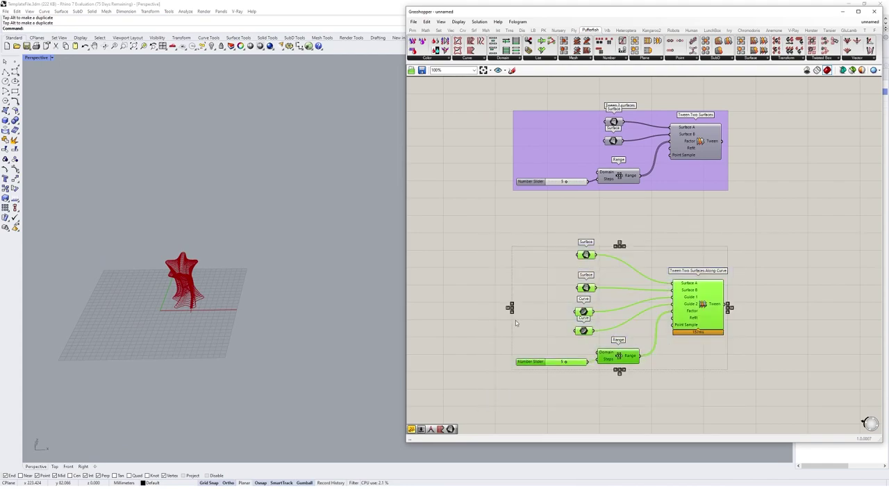
pyautogui.rightClick(517, 280)
pyautogui.click(541, 336)
pyautogui.rightClick(553, 263)
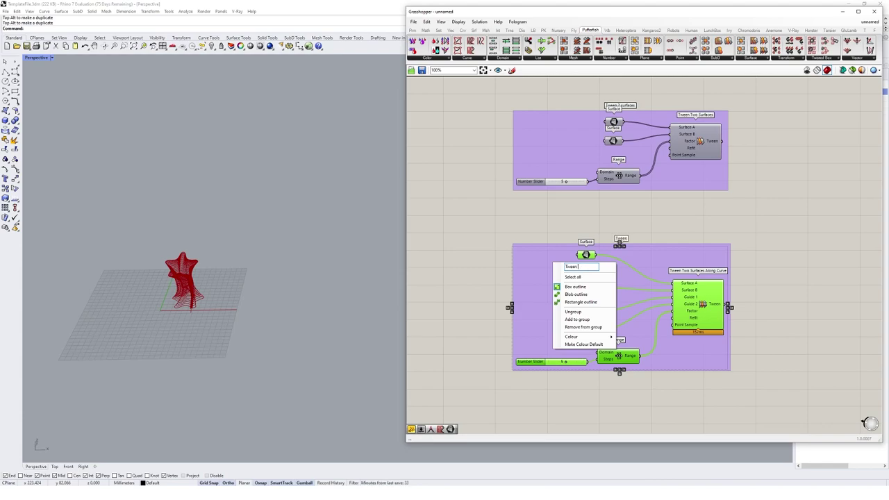
pyautogui.write('Tween Surfaces along curves')
pyautogui.click(496, 212)
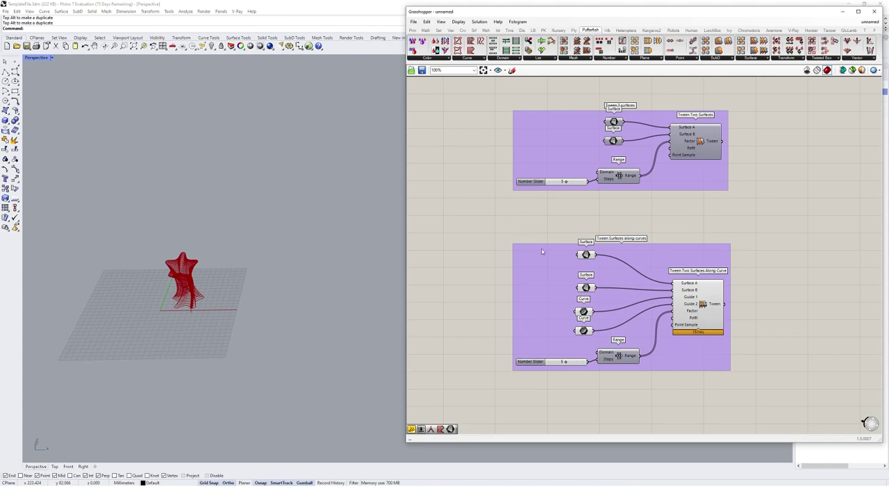
# Move the "Tween Surfaces along curves" group closer to the group above it and turn off its preview.
pyautogui.moveTo(541, 247); pyautogui.dragTo(544, 223)
pyautogui.moveTo(456, 204); pyautogui.dragTo(503, 304)
pyautogui.middleClick(767, 250)
pyautogui.click(775, 239)
# Turn off the preview of the three earlier curve-tweening groups, including the long star curve definition.
pyautogui.scroll(-8, 773, 238)
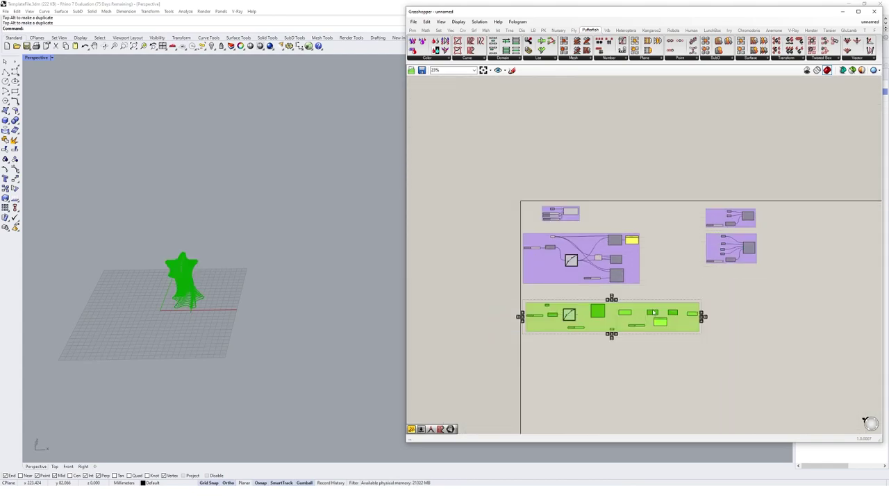
pyautogui.middleClick(684, 282)
pyautogui.click(693, 290)
pyautogui.click(747, 262)
pyautogui.moveTo(230, 238); pyautogui.dragTo(141, 339)
pyautogui.moveTo(645, 194); pyautogui.dragTo(465, 362)
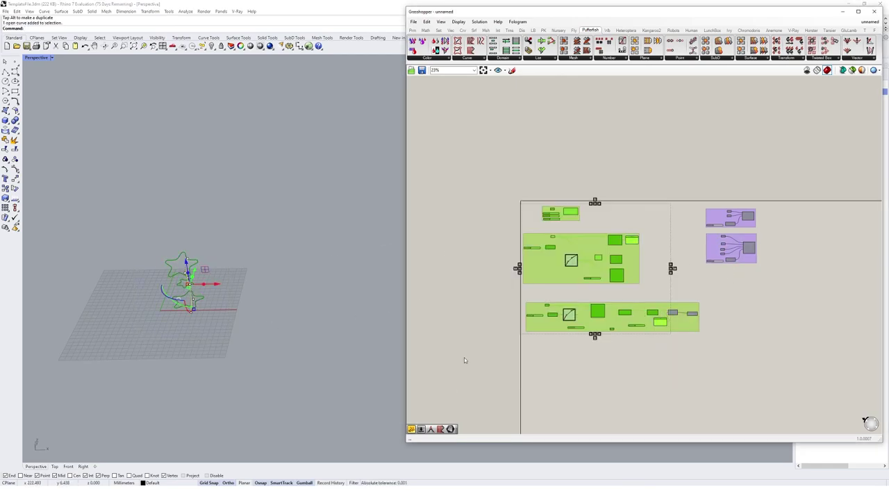
pyautogui.rightClick(503, 191)
pyautogui.click(533, 204)
pyautogui.click(547, 158)
# Hide the star curves and their guide curve in the Rhino viewport.
pyautogui.moveTo(258, 227); pyautogui.dragTo(130, 323)
pyautogui.write('Hide')
pyautogui.press('Return')
pyautogui.moveTo(130, 325); pyautogui.dragTo(268, 305, button='right')
pyautogui.scroll(6, 286, 279)
pyautogui.keyDown('shift'); pyautogui.moveTo(198, 296); pyautogui.dragTo(250, 263, button='right'); pyautogui.keyUp('shift')
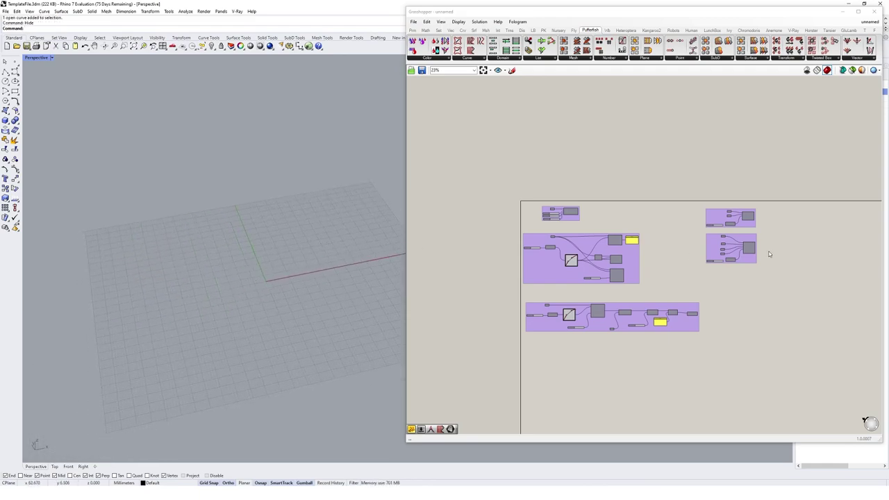
pyautogui.click(853, 268)
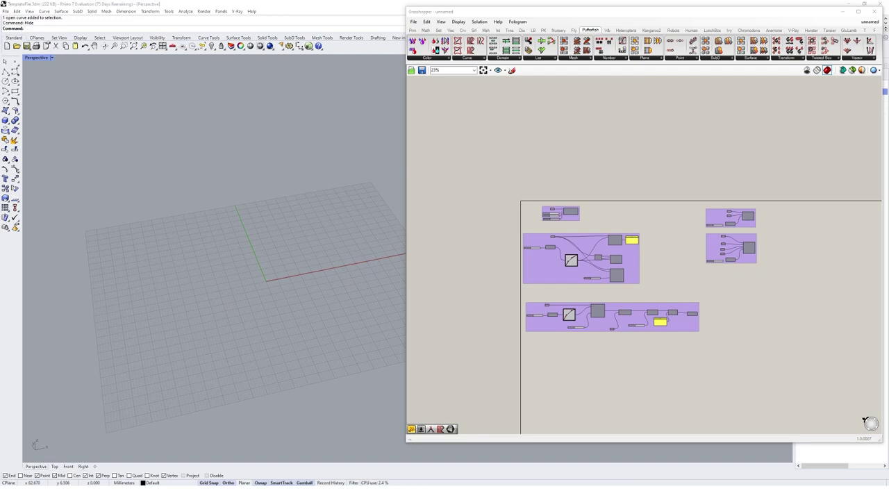
# Place a Mesh Sphere component on an empty area of the canvas beside the surface-tweening groups.
pyautogui.scroll(5, 715, 205)
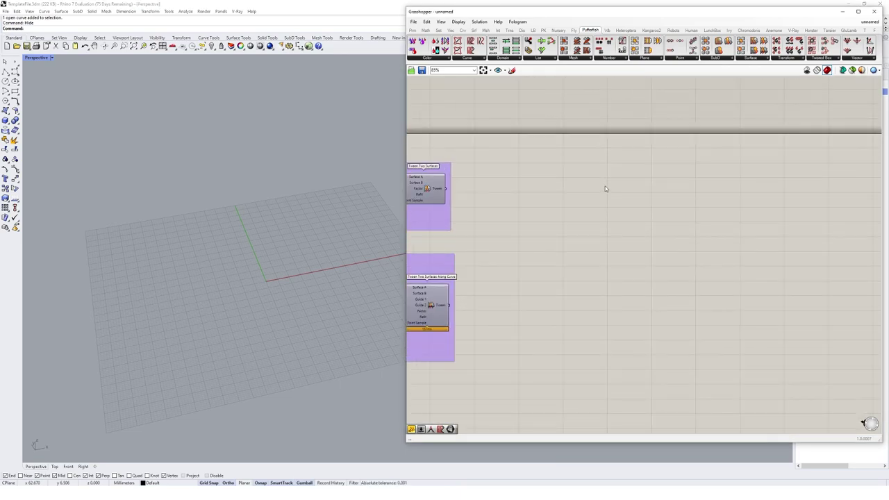
pyautogui.moveTo(608, 186); pyautogui.dragTo(564, 180, button='right')
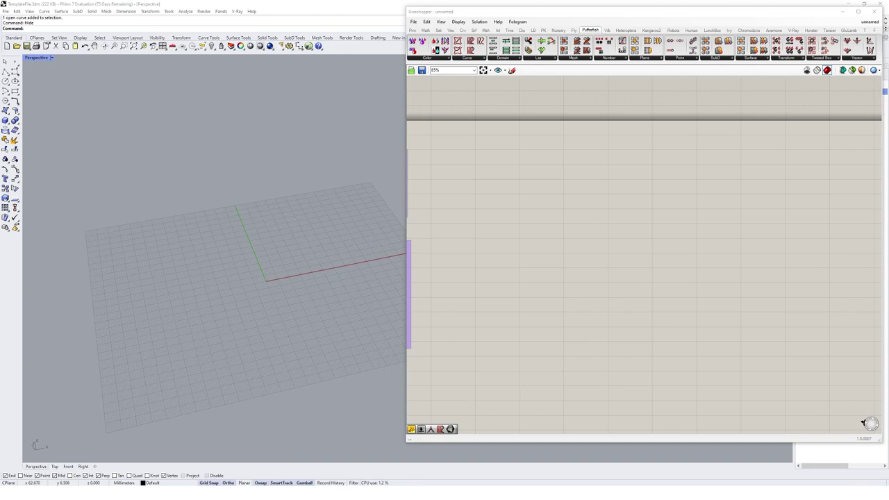
pyautogui.doubleClick(628, 195)
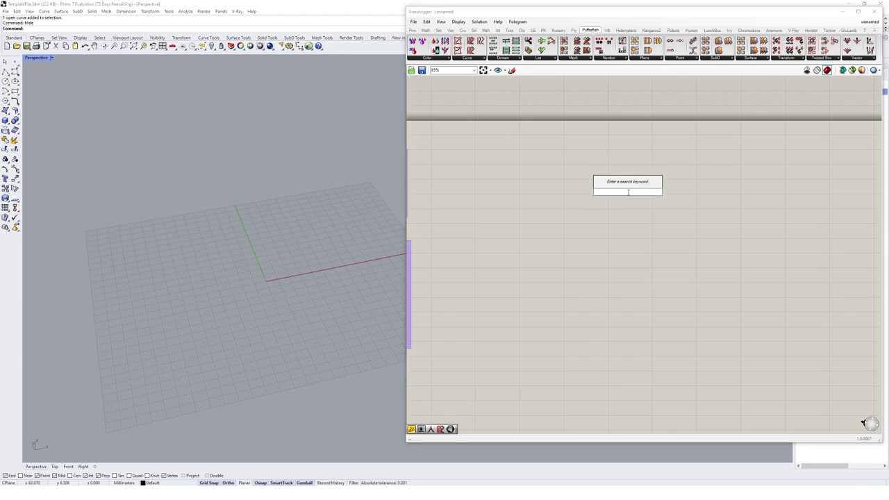
pyautogui.write('mesh sph')
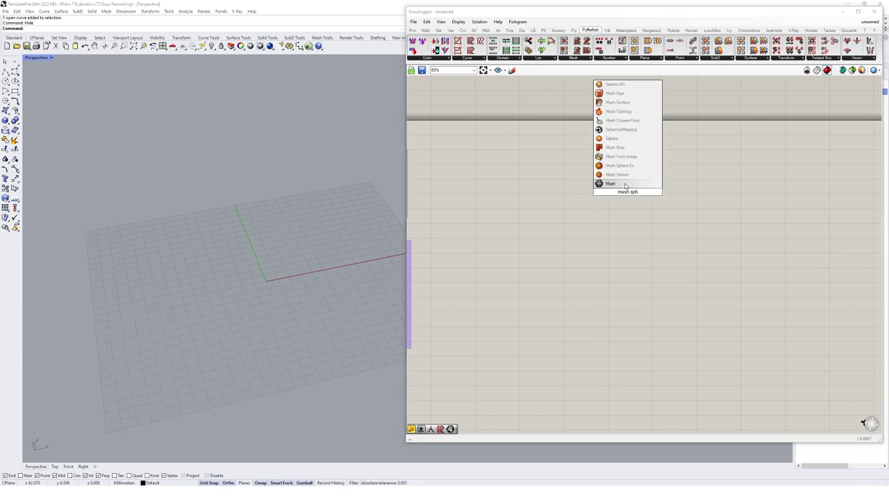
pyautogui.click(625, 185)
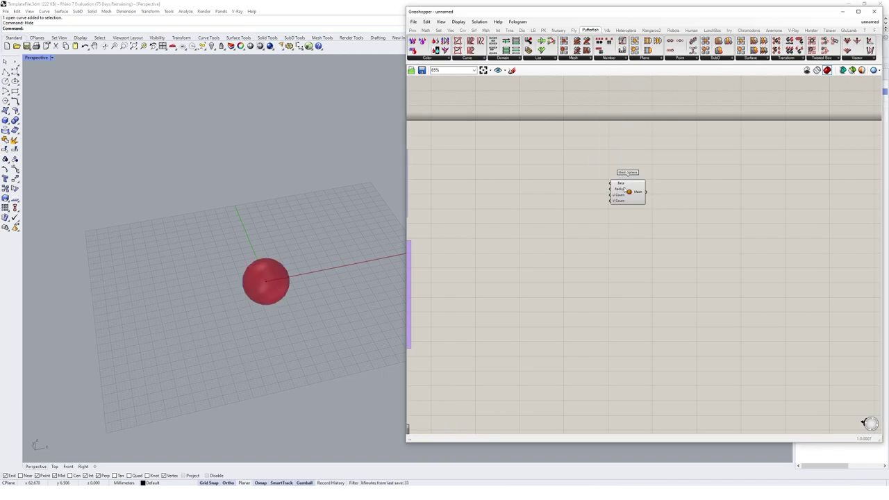
# Add a number slider set to 100, connect it to the Mesh Sphere's Radius and align it beside that input.
pyautogui.click(535, 208)
pyautogui.doubleClick(509, 213)
pyautogui.write('100')
pyautogui.press('Return')
pyautogui.scroll(2, 509, 212)
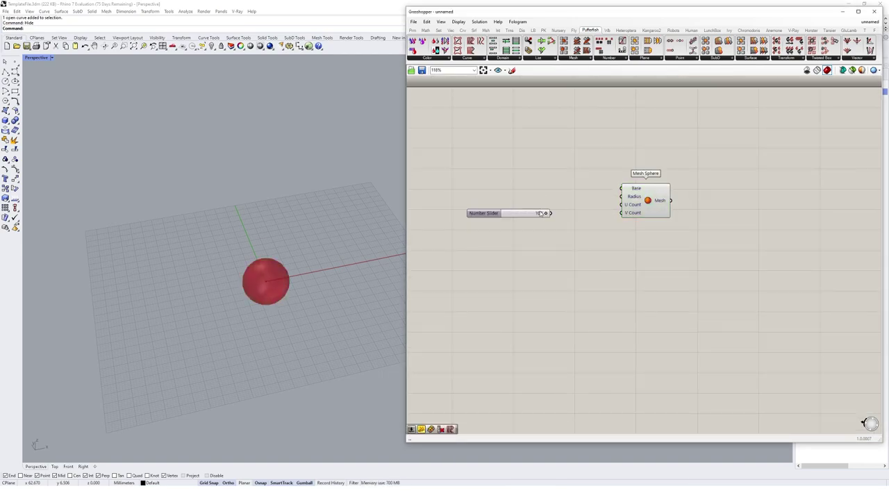
pyautogui.moveTo(550, 212); pyautogui.dragTo(622, 197)
pyautogui.scroll(-5, 301, 213)
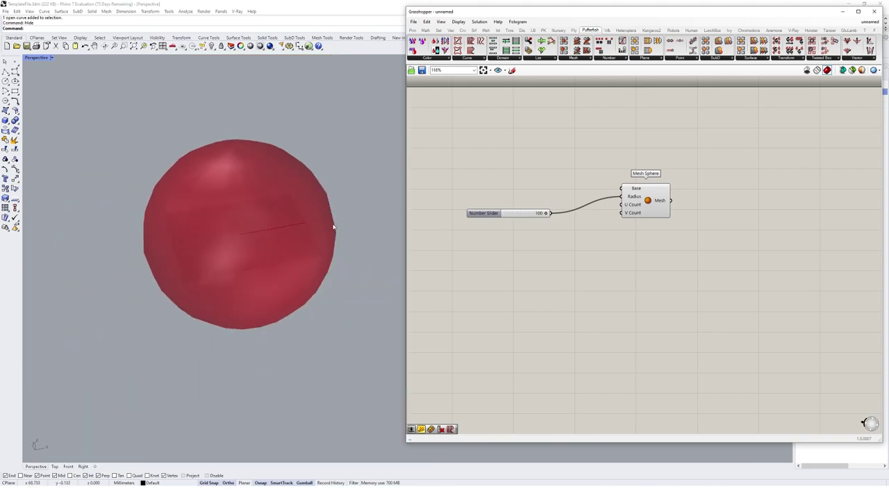
pyautogui.moveTo(518, 212); pyautogui.dragTo(551, 196)
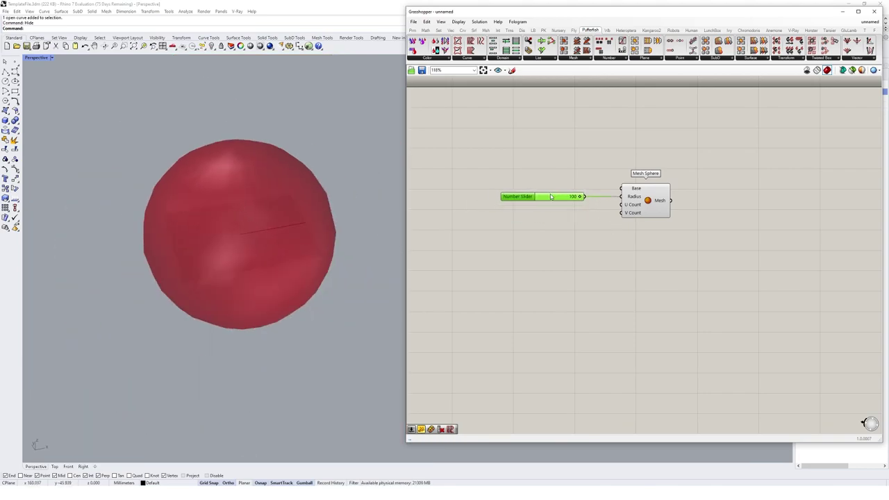
# Add a number slider set to 50, connect it to the Mesh Sphere's U Count and V Count, and place it below the radius slider.
pyautogui.doubleClick(548, 230)
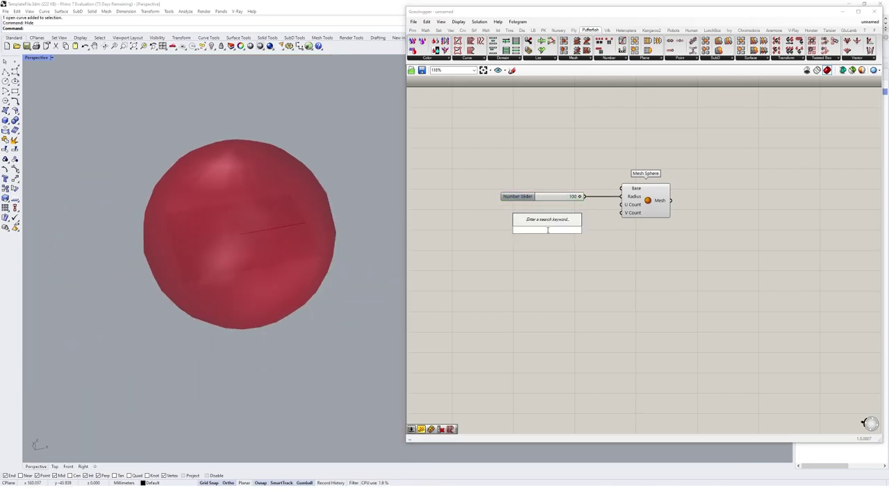
pyautogui.write('50')
pyautogui.press('Return')
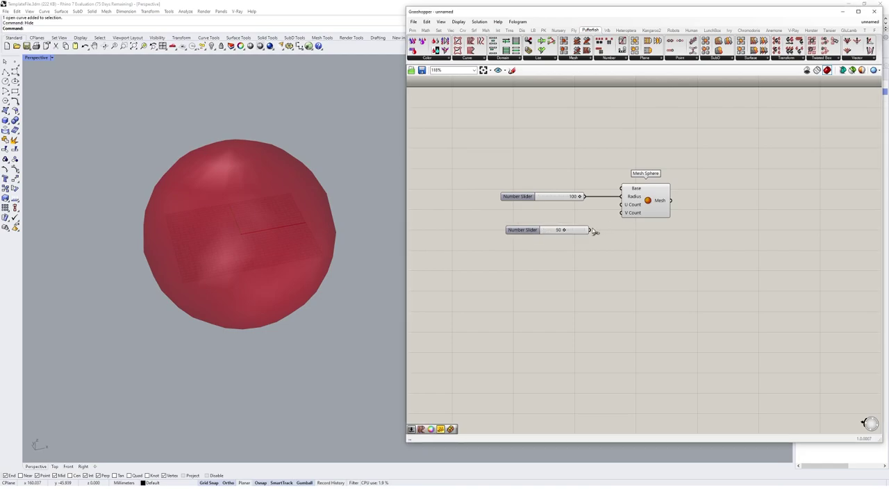
pyautogui.moveTo(589, 230); pyautogui.dragTo(575, 216)
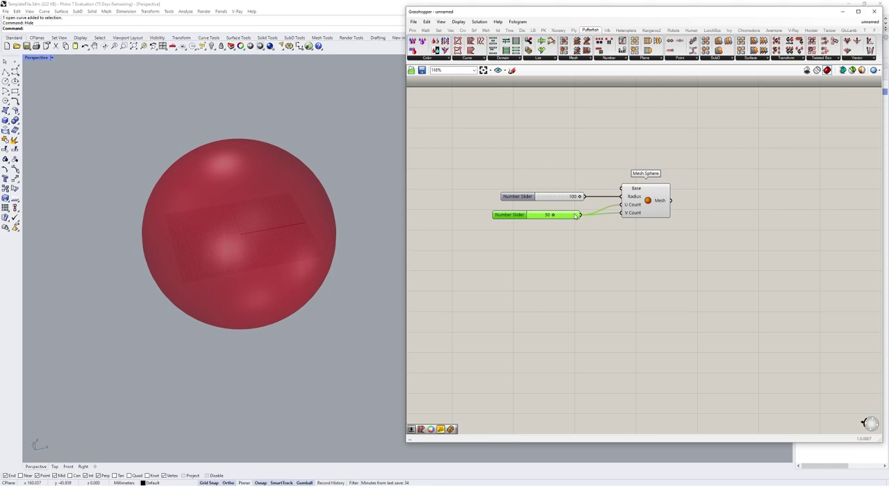
pyautogui.doubleClick(697, 218)
pyautogui.write('dec')
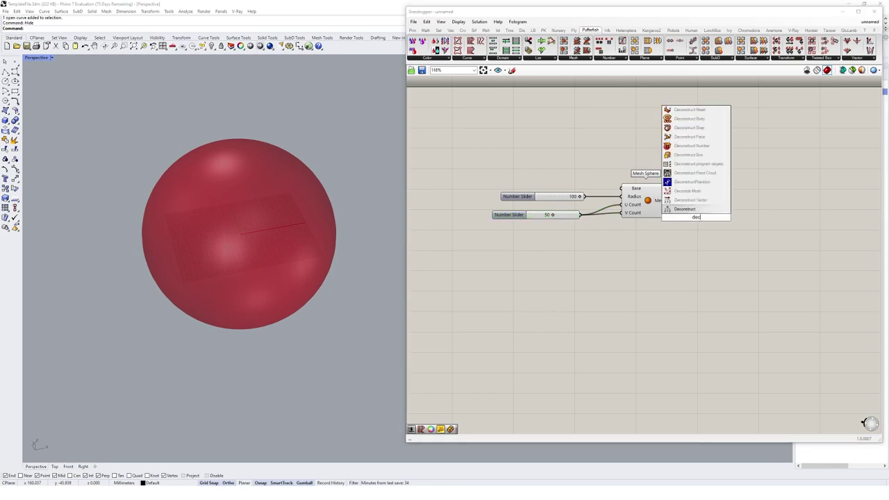
pyautogui.click(696, 119)
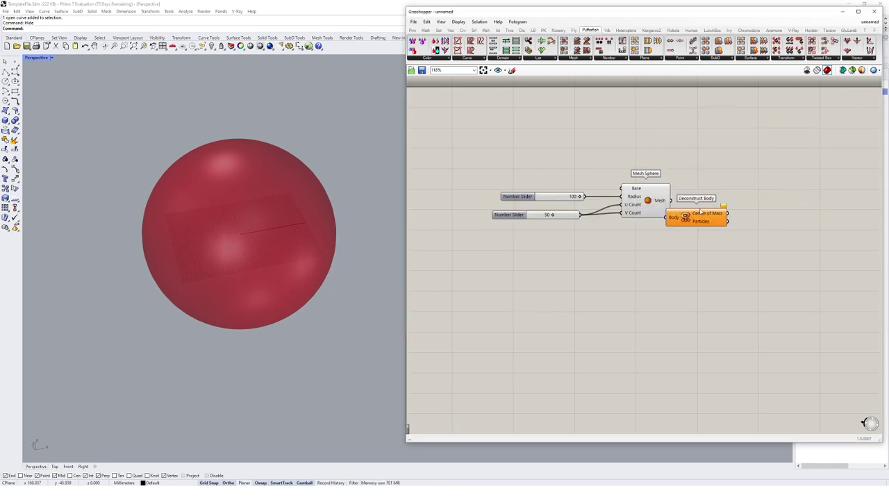
pyautogui.hotkey('ctrl', 'z')
# Add a Deconstruct Mesh component, connect the Mesh Sphere's output to it and select it to highlight the vertices.
pyautogui.doubleClick(710, 212)
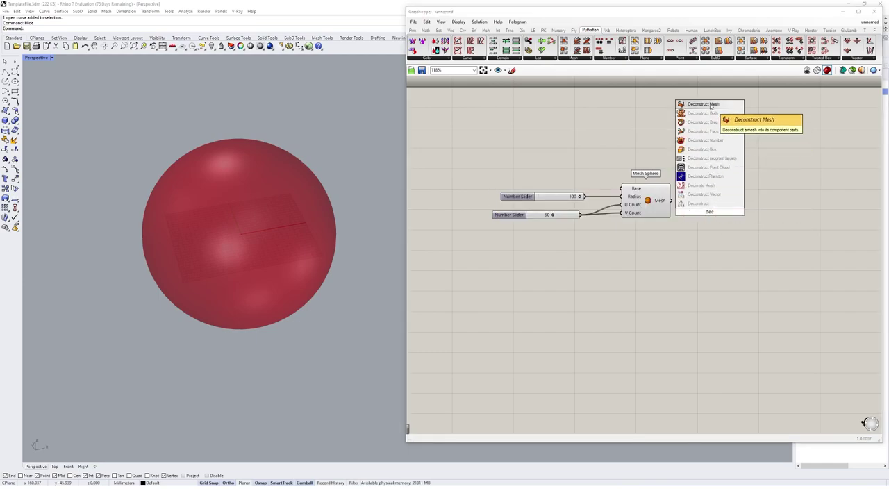
pyautogui.click(710, 106)
pyautogui.moveTo(670, 200); pyautogui.dragTo(699, 201)
pyautogui.click(717, 200)
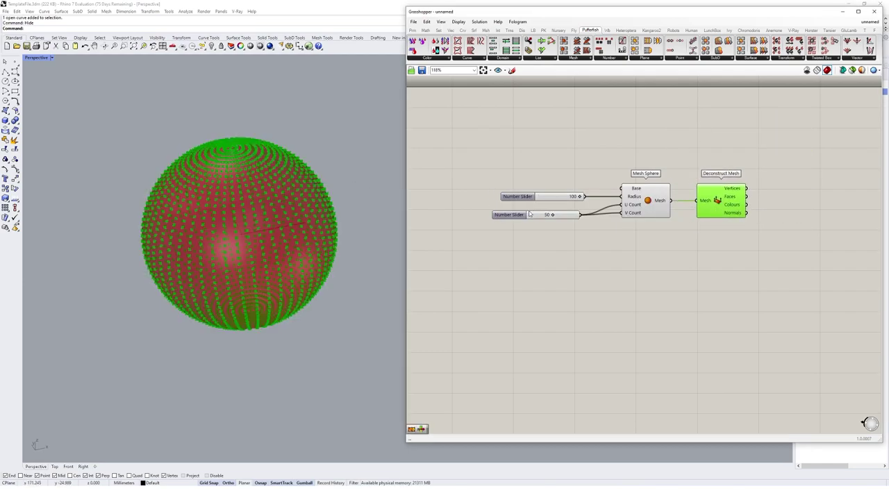
# Test a lower value on the U and V count slider, return it to 50 and highlight the Deconstruct Mesh vertices.
pyautogui.scroll(1, 548, 215)
pyautogui.moveTo(555, 216); pyautogui.dragTo(541, 220)
pyautogui.doubleClick(552, 215)
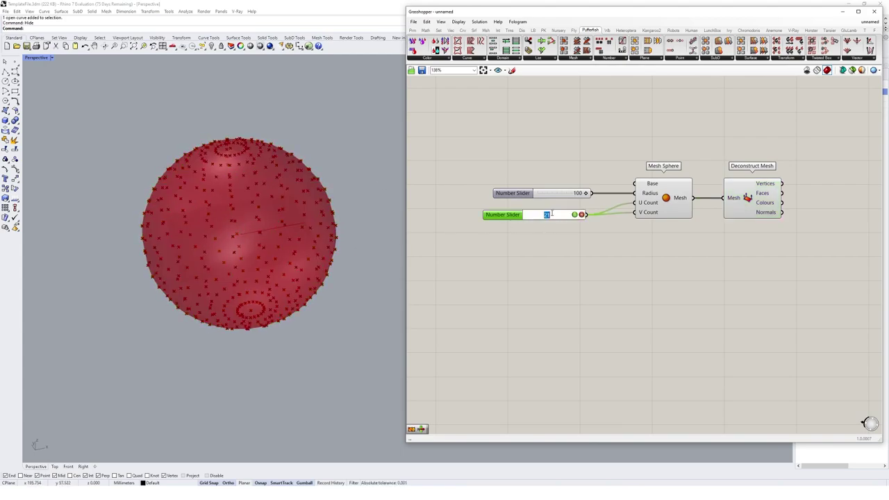
pyautogui.press('Return')
pyautogui.click(737, 204)
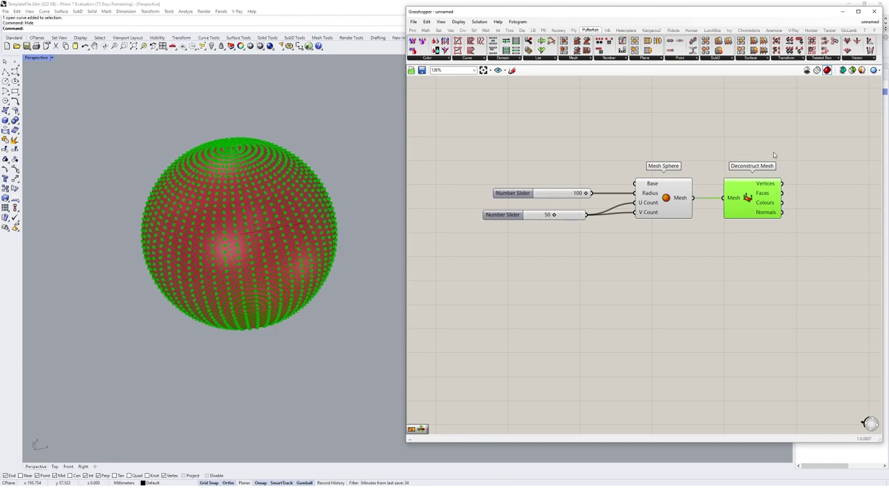
# Add Pufferfish's Voxel Mesh component to the canvas after Deconstruct Mesh.
pyautogui.moveTo(797, 149); pyautogui.dragTo(692, 169, button='right')
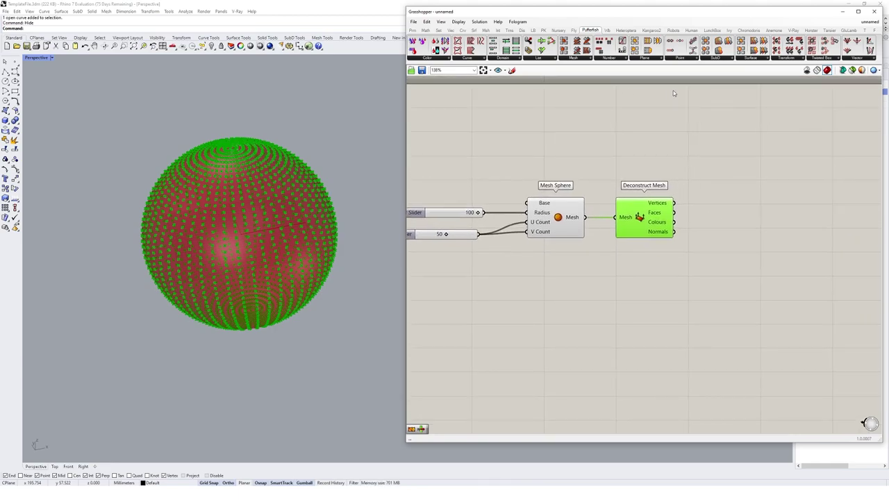
pyautogui.click(573, 58)
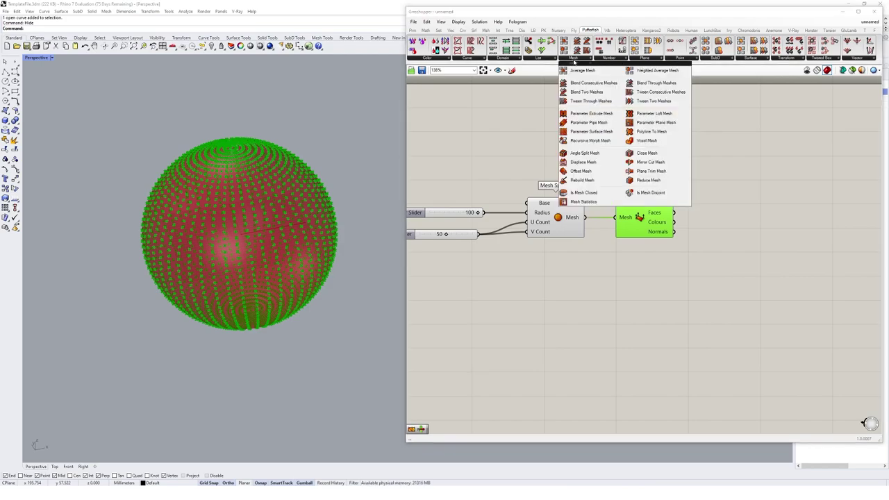
pyautogui.click(648, 143)
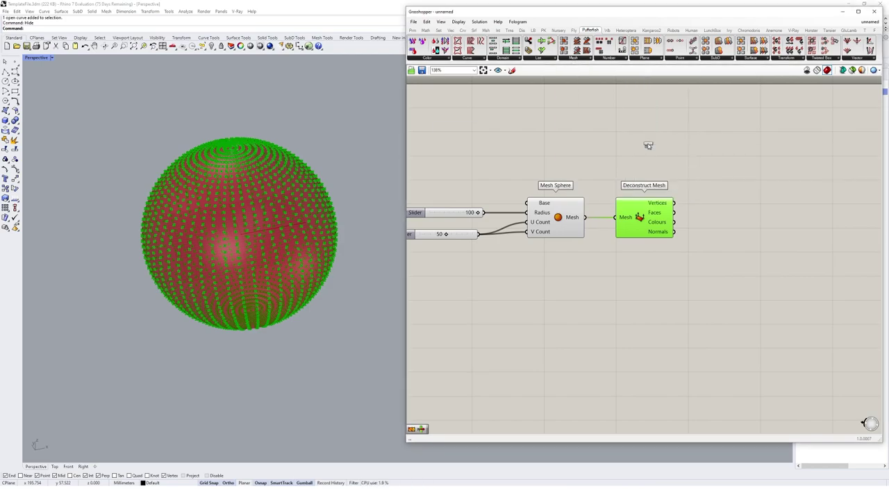
pyautogui.click(768, 230)
pyautogui.moveTo(760, 226); pyautogui.dragTo(776, 226)
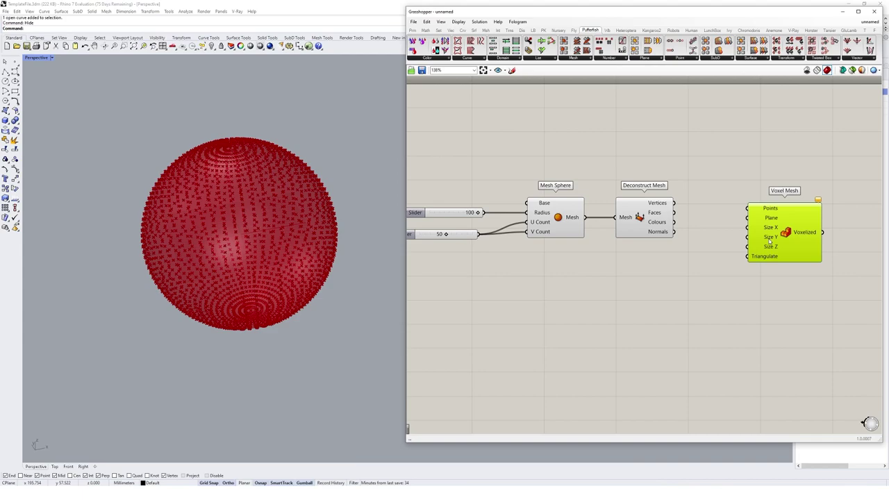
# Feed a number slider set to 10 into Voxel Mesh's Size X, Size Y and Size Z, and connect Deconstruct Mesh's Vertices to Points.
pyautogui.doubleClick(703, 281)
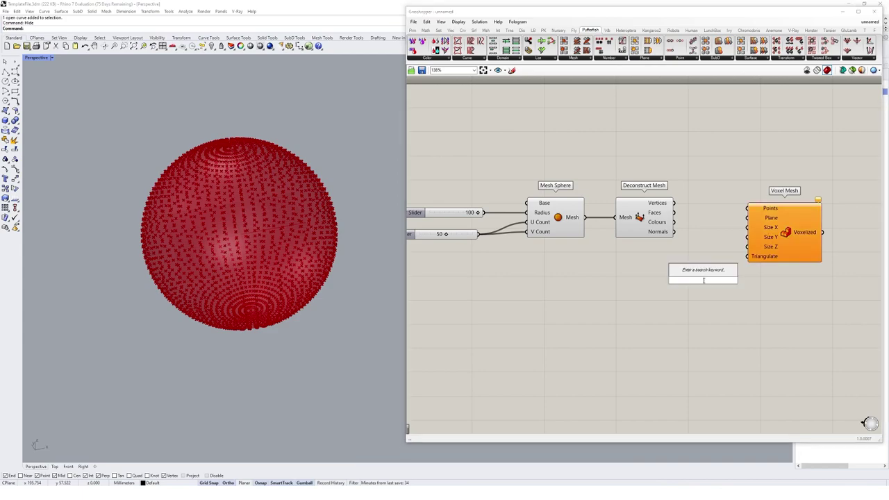
pyautogui.write('10')
pyautogui.press('Return')
pyautogui.moveTo(754, 281); pyautogui.dragTo(748, 236)
pyautogui.moveTo(755, 281); pyautogui.dragTo(807, 230)
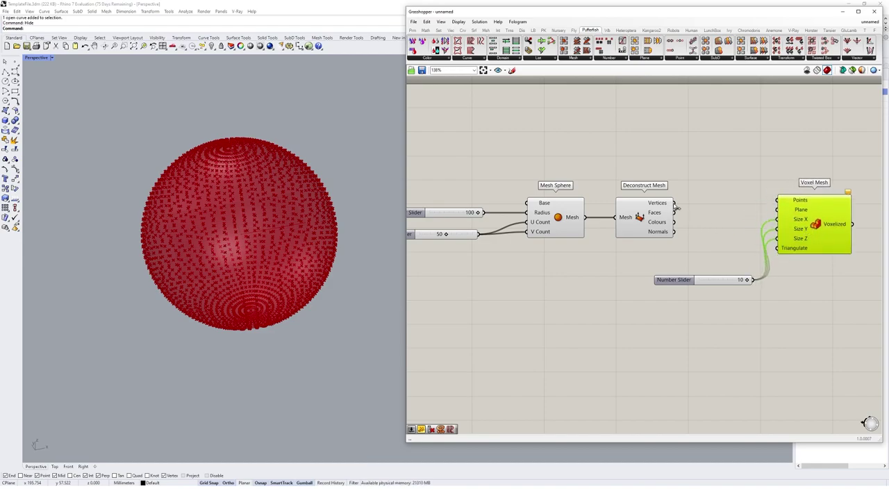
pyautogui.moveTo(674, 204); pyautogui.dragTo(776, 200)
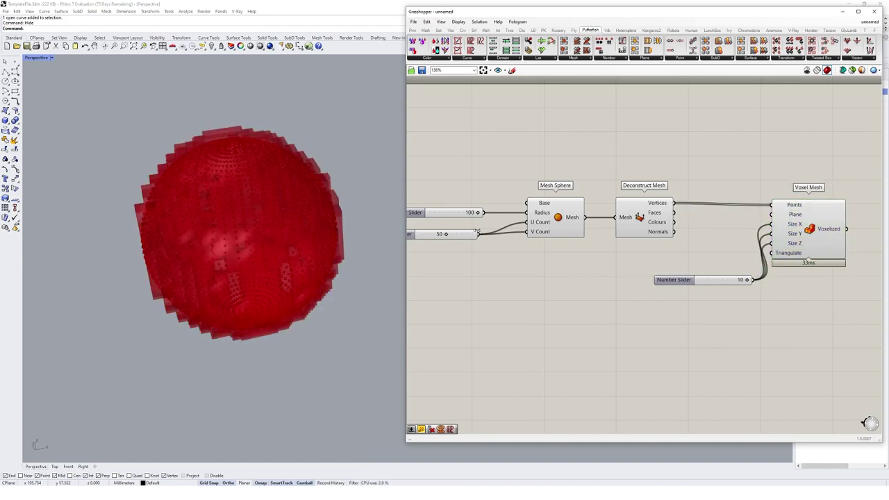
# Turn off the preview of the Mesh Sphere and Deconstruct Mesh components.
pyautogui.click(796, 215)
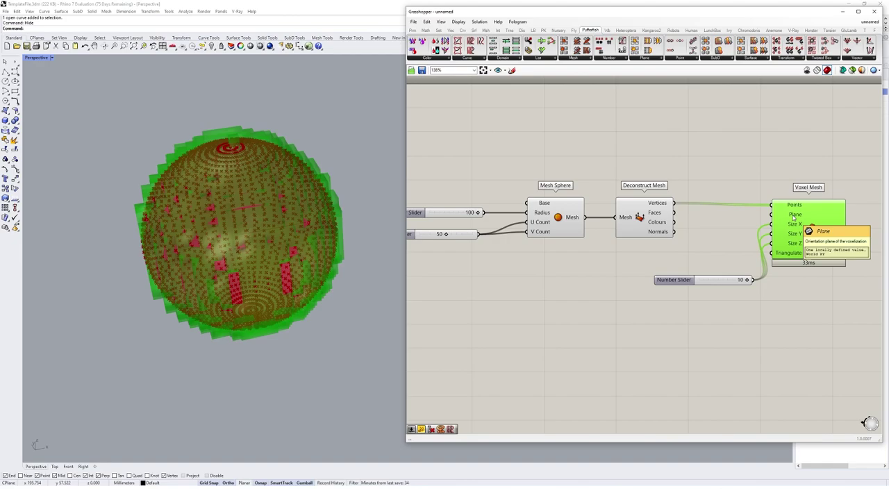
pyautogui.moveTo(215, 258); pyautogui.dragTo(115, 254, button='right')
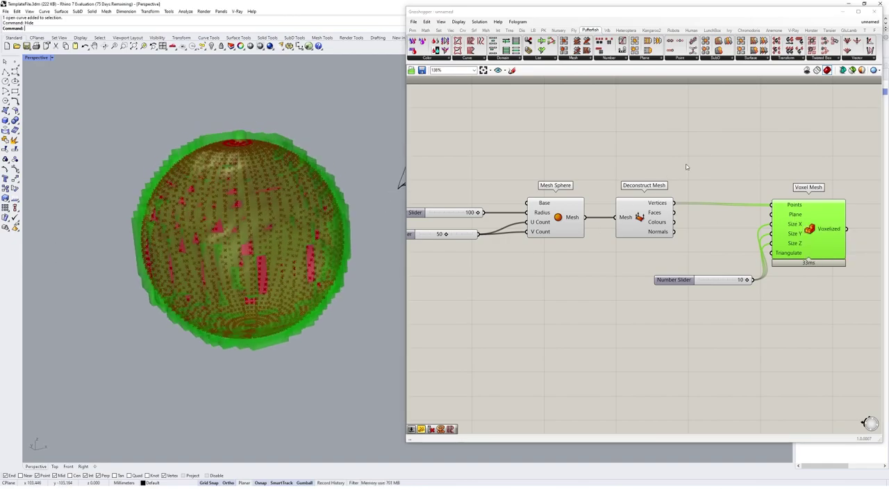
pyautogui.moveTo(698, 156); pyautogui.dragTo(531, 244)
pyautogui.rightClick(579, 159)
pyautogui.click(587, 171)
pyautogui.moveTo(312, 188); pyautogui.dragTo(292, 201, button='right')
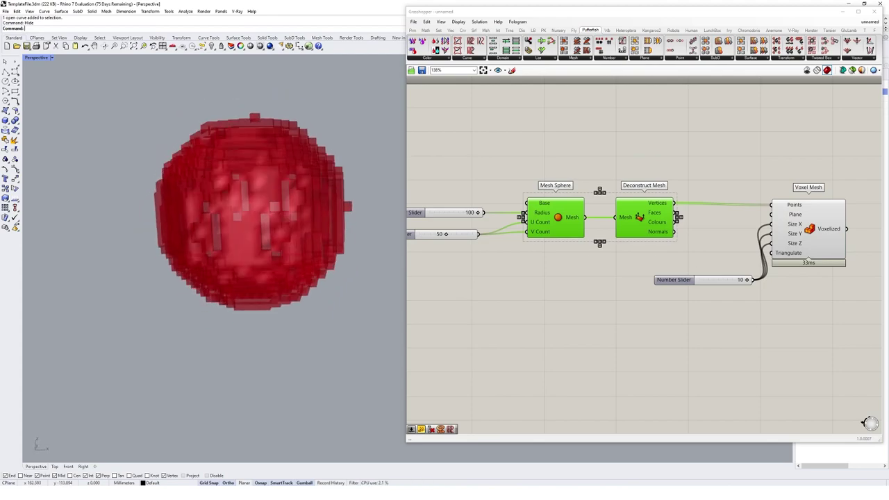
# Add a Custom Preview component and connect the Voxel Mesh's Voxelized output to its Geometry input.
pyautogui.moveTo(875, 278); pyautogui.dragTo(810, 278, button='right')
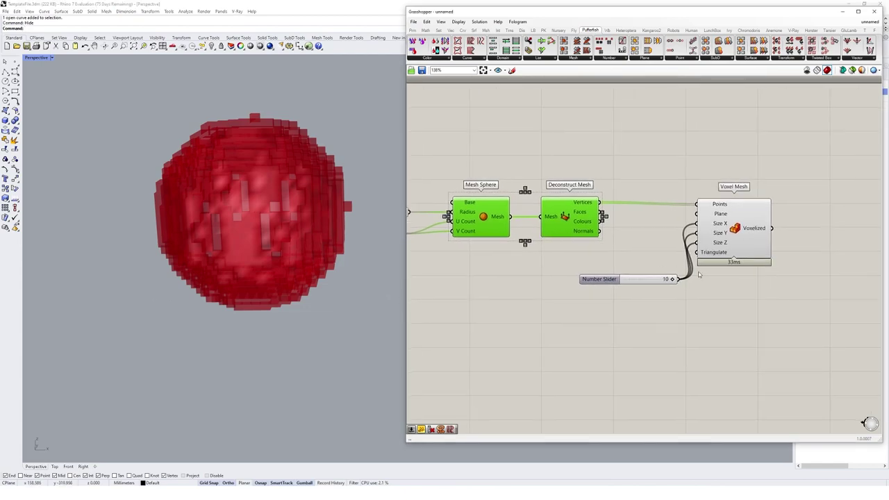
pyautogui.doubleClick(809, 278)
pyautogui.write('cust')
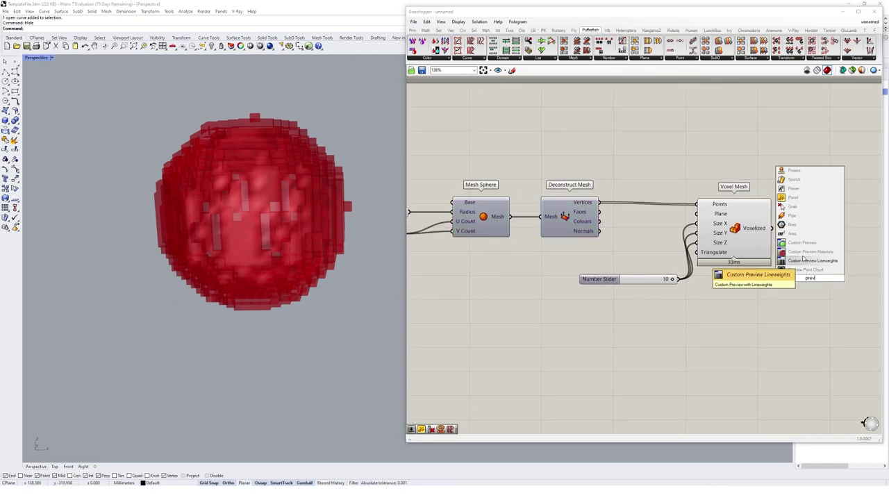
pyautogui.click(793, 261)
pyautogui.moveTo(771, 228); pyautogui.dragTo(815, 209)
pyautogui.click(797, 196)
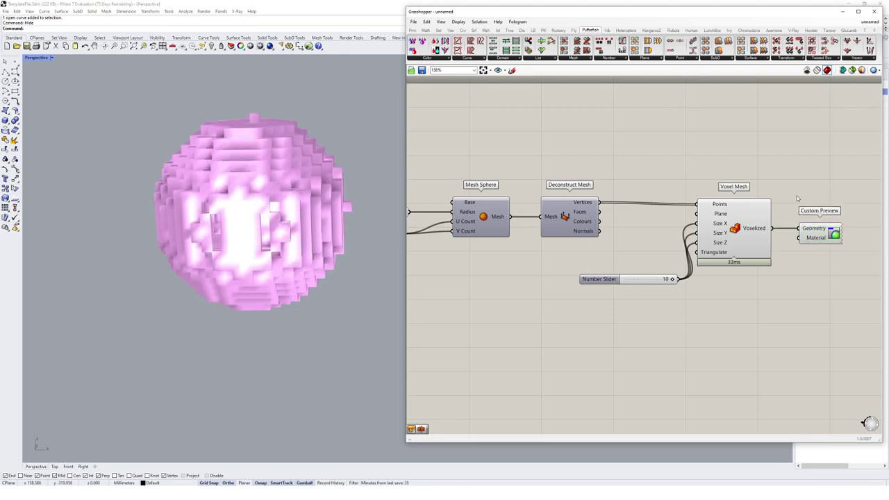
# Turn off the Voxel Mesh preview and reposition the voxel size slider just below Deconstruct Mesh.
pyautogui.click(751, 228)
pyautogui.rightClick(766, 154)
pyautogui.click(789, 165)
pyautogui.moveTo(652, 279); pyautogui.dragTo(624, 259)
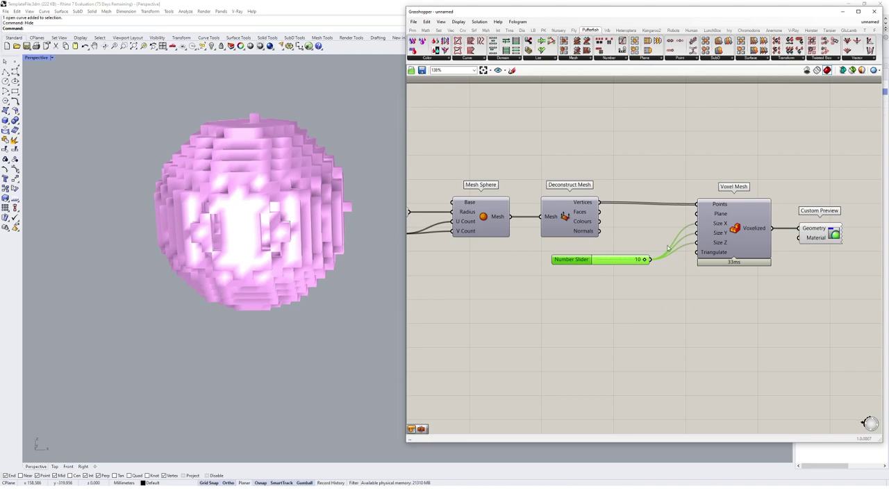
# Set the slider driving the Mesh Sphere's U Count and V Count to 59.
pyautogui.moveTo(576, 233); pyautogui.dragTo(677, 238, button='right')
pyautogui.moveTo(492, 249); pyautogui.dragTo(536, 252, button='right')
pyautogui.moveTo(322, 234); pyautogui.dragTo(358, 240, button='right')
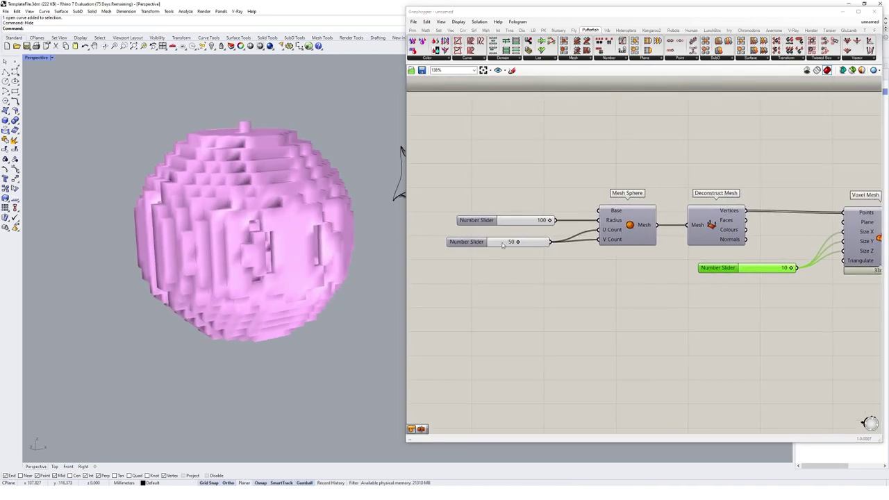
pyautogui.moveTo(518, 244); pyautogui.dragTo(523, 243)
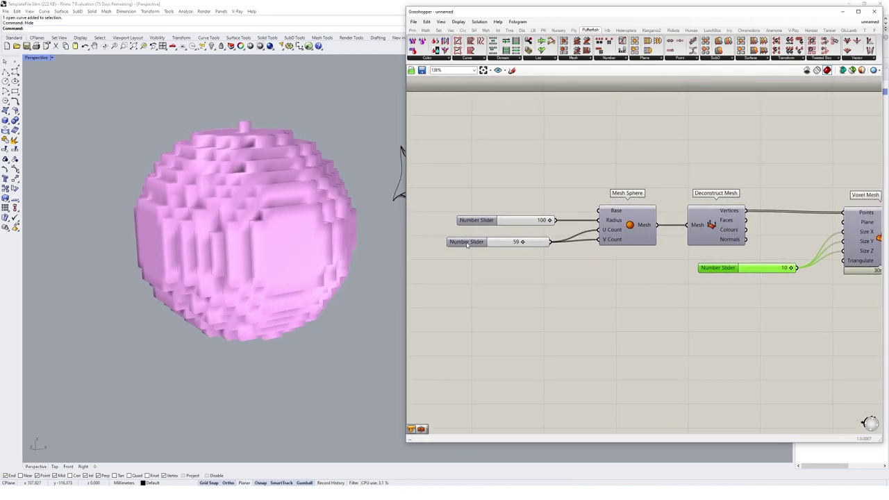
pyautogui.moveTo(333, 244); pyautogui.dragTo(289, 244, button='right')
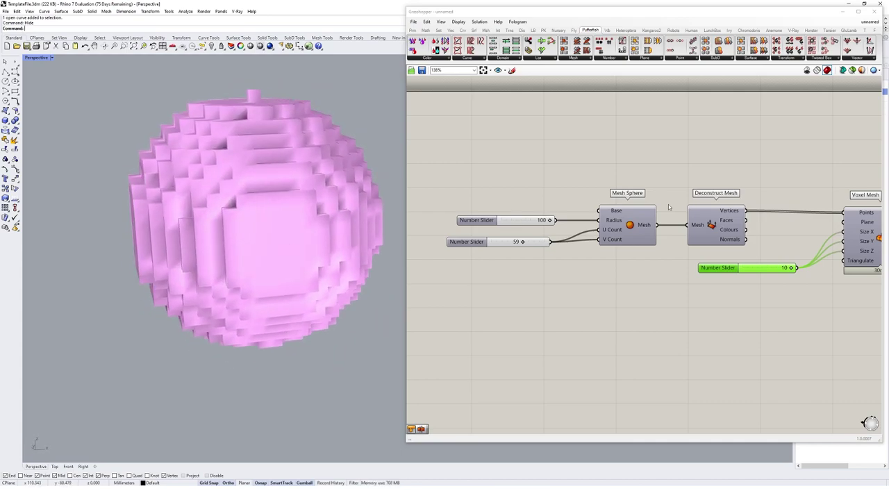
# Examine the Deconstruct Mesh vertices and the Voxel Mesh in selected-only preview, and switch that mode off again.
pyautogui.click(713, 233)
pyautogui.click(852, 70)
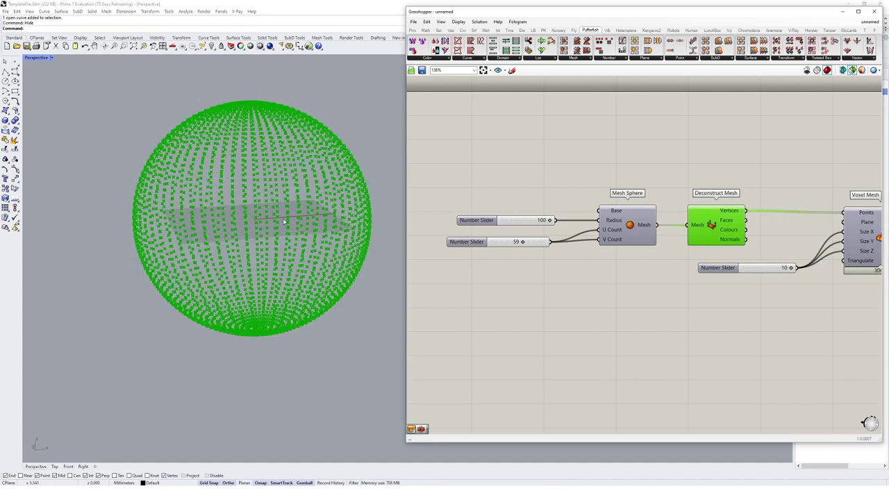
pyautogui.moveTo(779, 244); pyautogui.dragTo(663, 251, button='right')
pyautogui.click(767, 247)
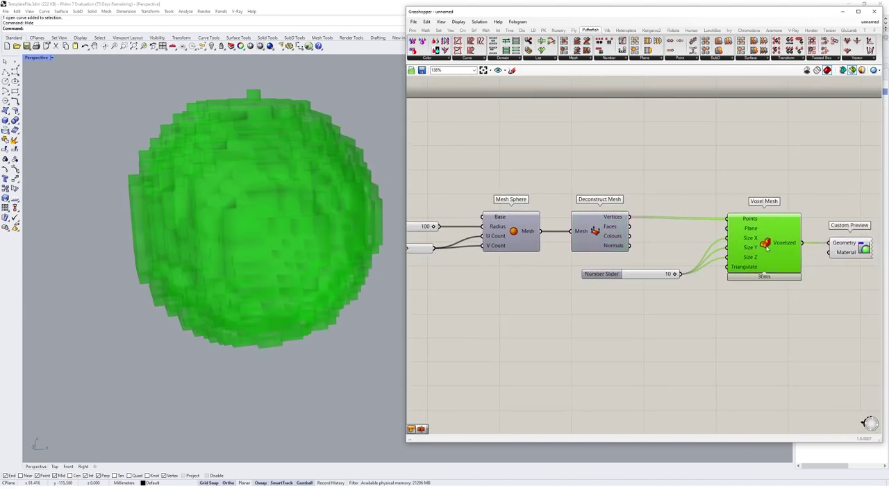
pyautogui.moveTo(252, 245); pyautogui.dragTo(326, 227, button='right')
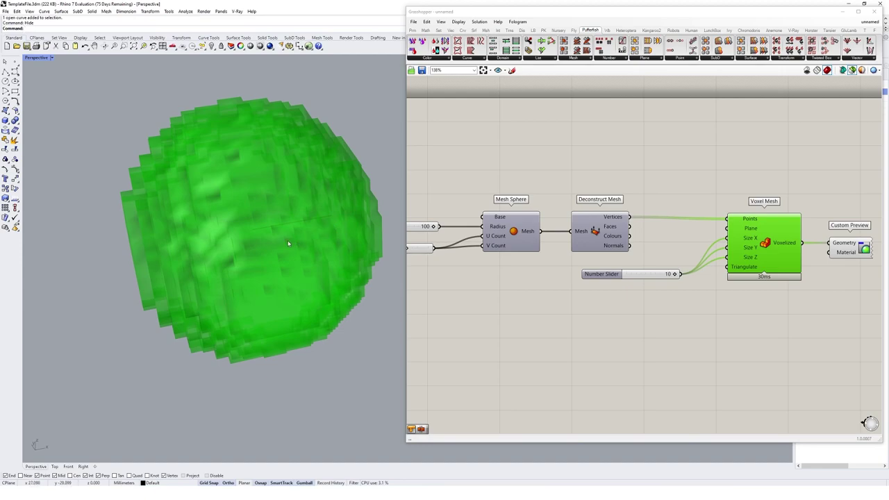
pyautogui.click(760, 149)
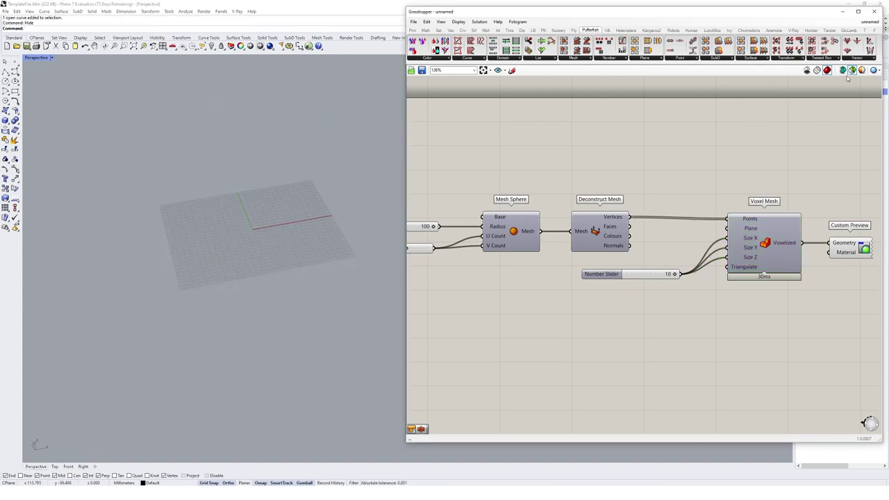
pyautogui.click(851, 74)
# Add an XY Plane component above Deconstruct Mesh.
pyautogui.doubleClick(612, 139)
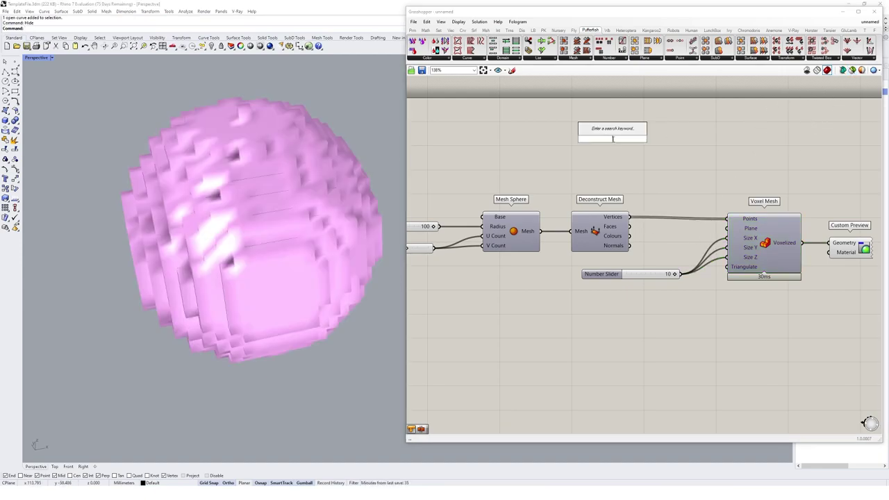
pyautogui.write('x')
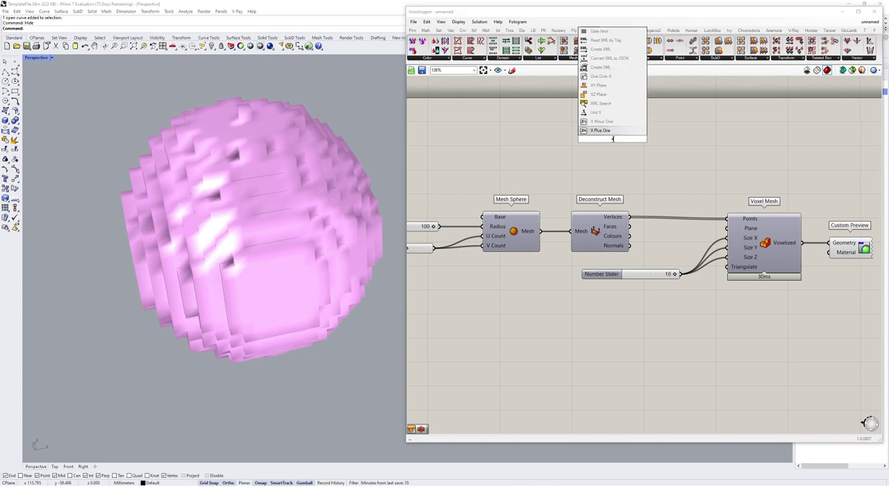
pyautogui.write('y')
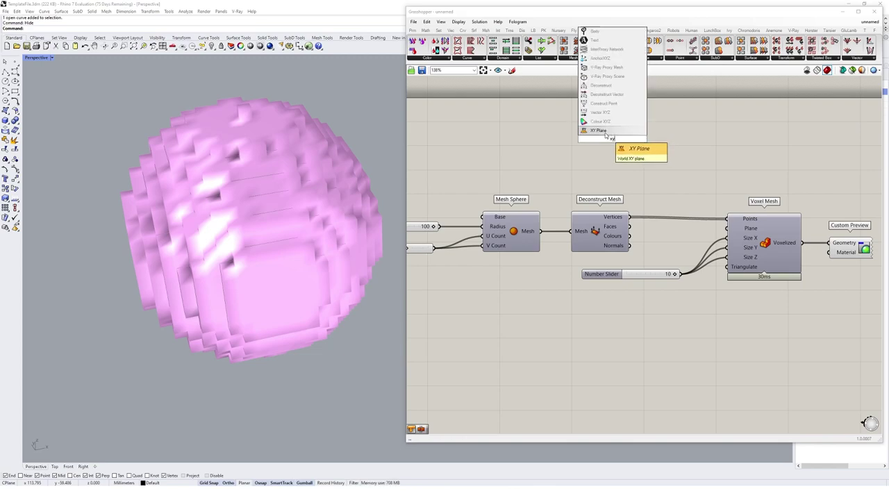
pyautogui.press('Return')
pyautogui.moveTo(622, 143); pyautogui.dragTo(609, 139)
# Add a Rotate Axis component and connect the XY Plane's Plane output to its Geometry input.
pyautogui.doubleClick(694, 142)
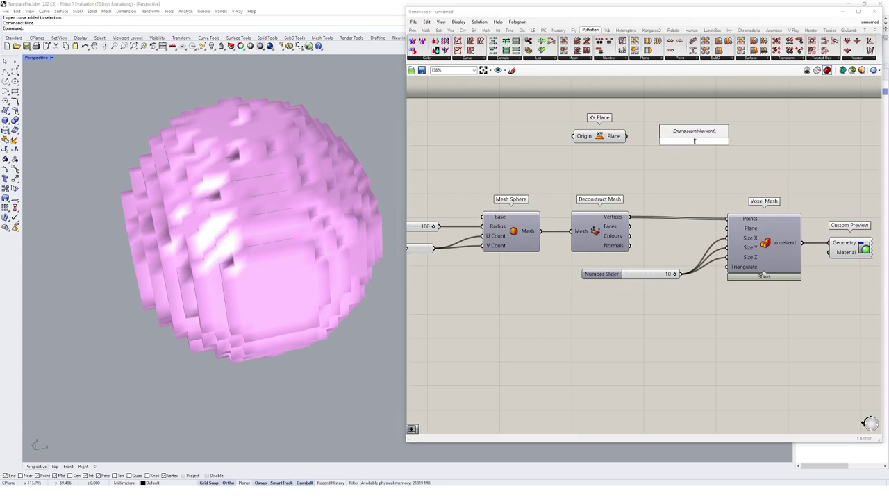
pyautogui.write('rot')
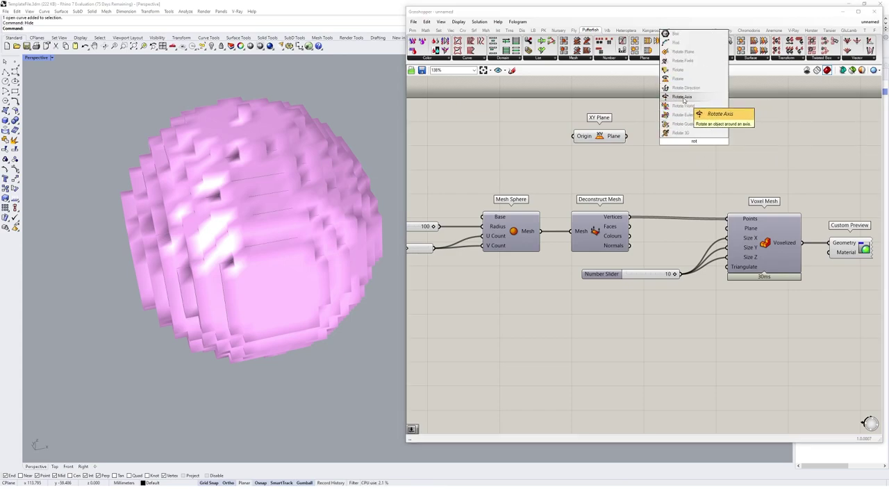
pyautogui.click(684, 98)
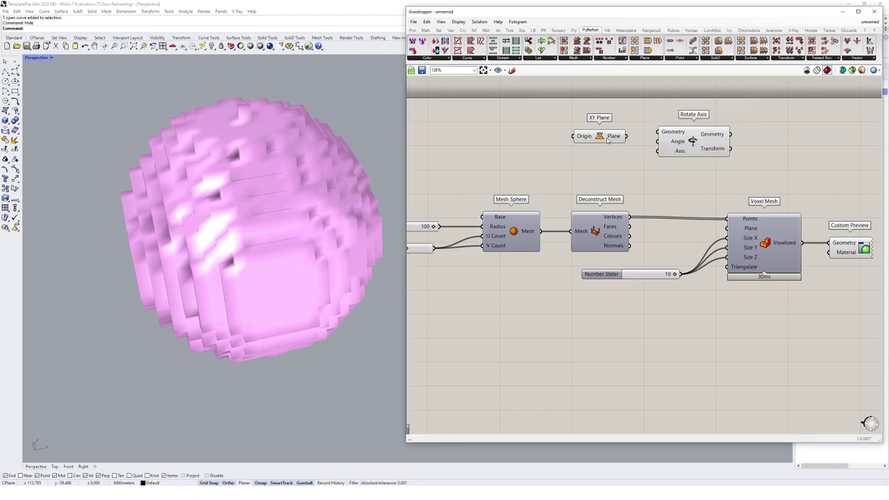
pyautogui.moveTo(608, 141); pyautogui.dragTo(684, 143)
# Turn off the Custom Preview component's preview to hide the voxelized sphere.
pyautogui.click(863, 247)
pyautogui.rightClick(840, 179)
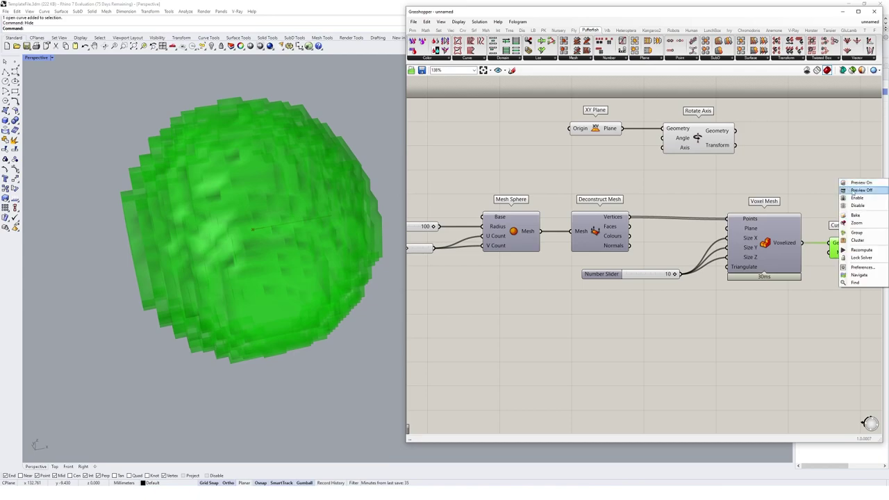
pyautogui.click(858, 191)
pyautogui.click(768, 189)
# Set the preview plane size to 100.
pyautogui.click(596, 128)
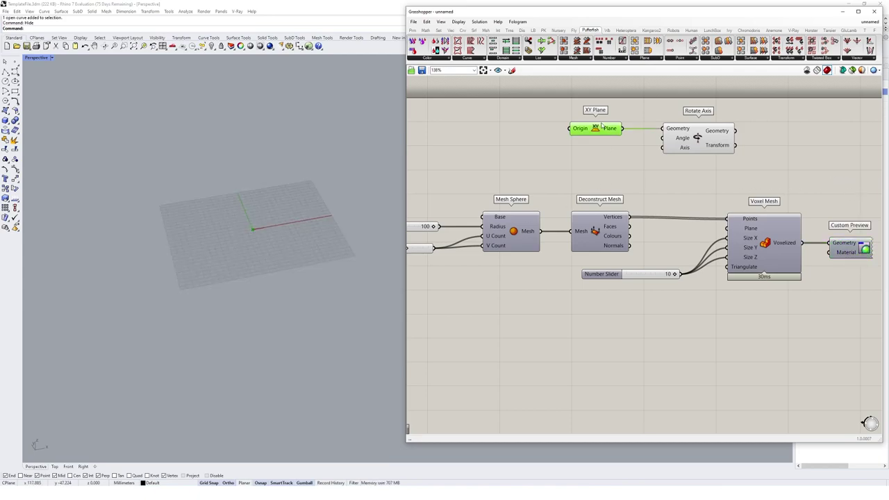
pyautogui.click(571, 155)
pyautogui.click(458, 22)
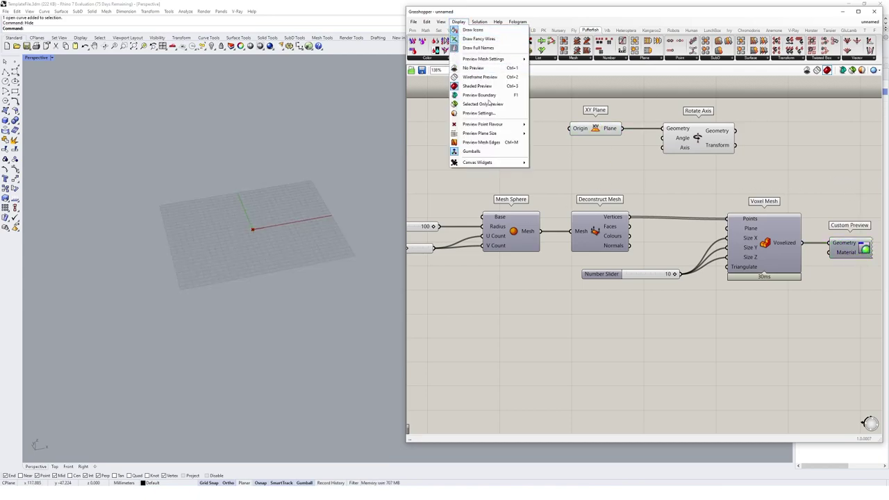
pyautogui.moveTo(489, 133)
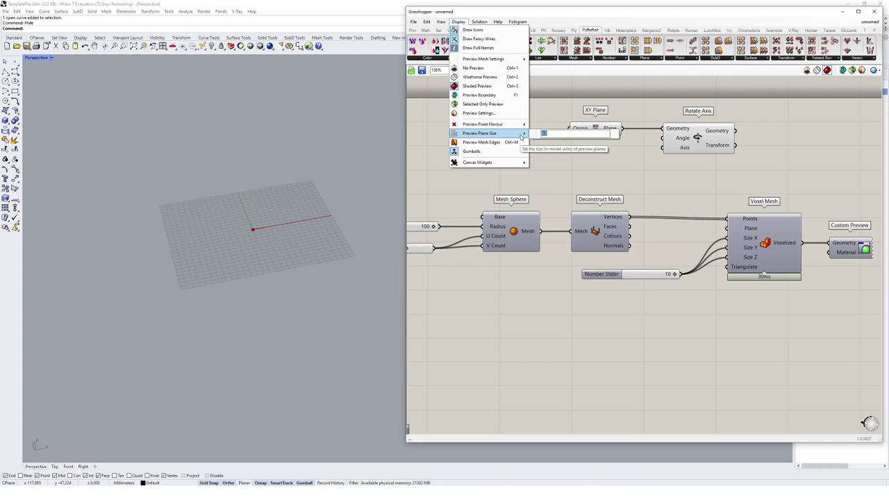
pyautogui.write('100')
pyautogui.click(670, 133)
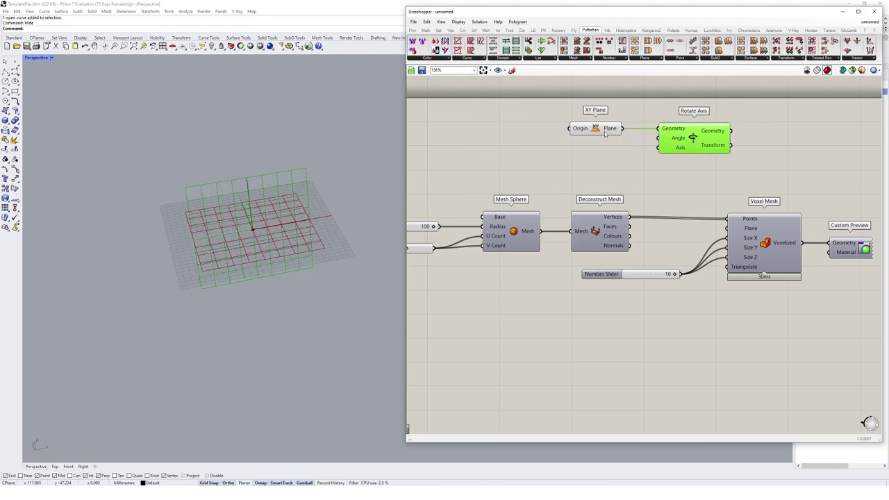
# Turn off the XY Plane preview so that only the rotated plane is displayed.
pyautogui.click(607, 132)
pyautogui.rightClick(637, 109)
pyautogui.click(661, 117)
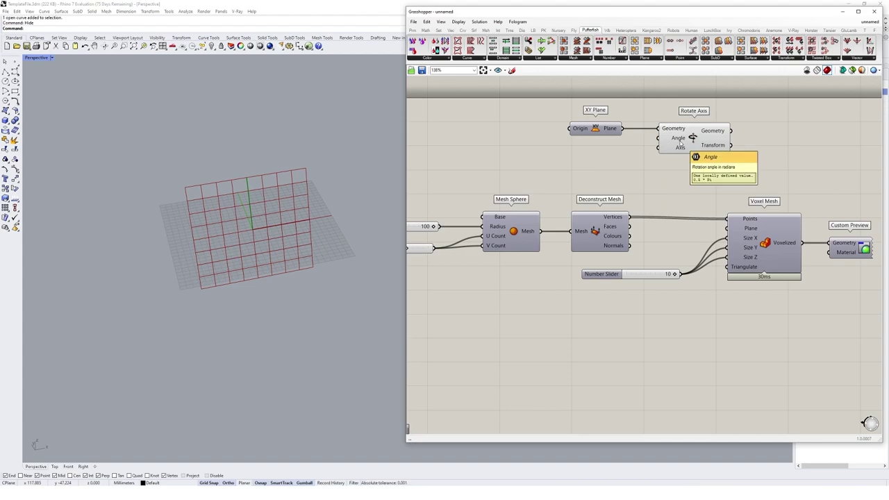
# Switch the Rotate Axis angle input to degrees and drive it with a 0 to 360 number slider set to 10.
pyautogui.rightClick(679, 142)
pyautogui.click(694, 201)
pyautogui.doubleClick(573, 159)
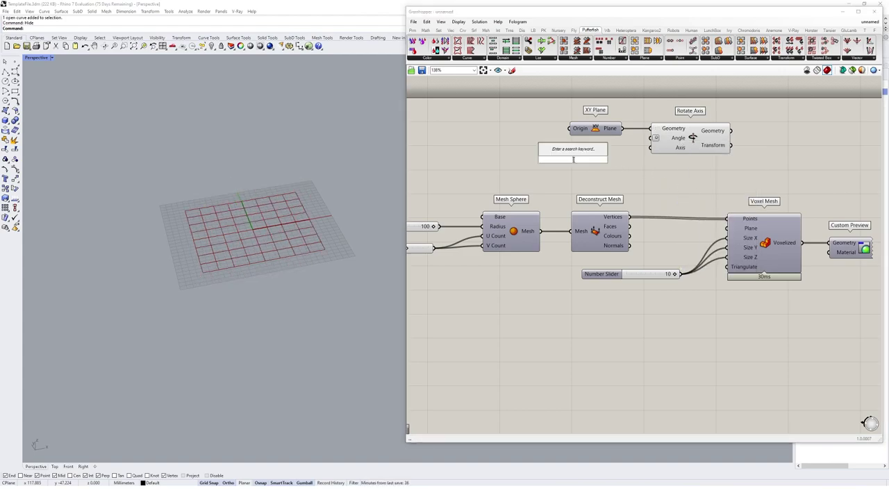
pyautogui.write('0<360')
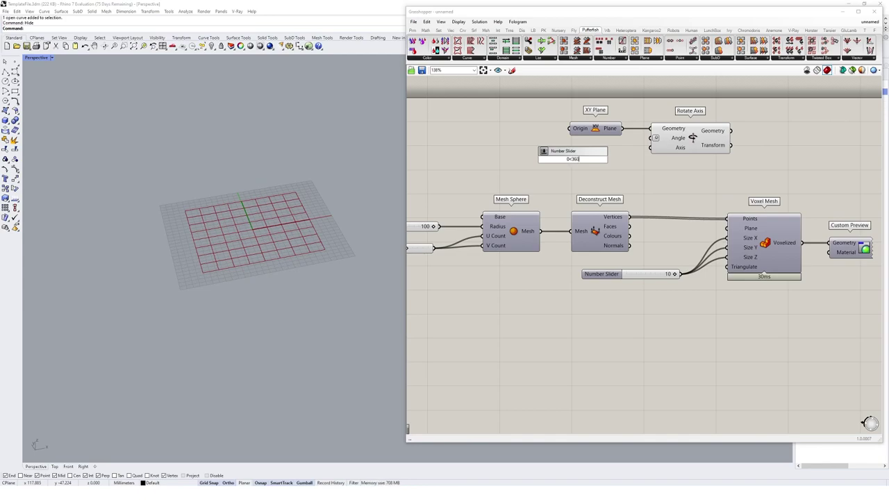
pyautogui.press('Return')
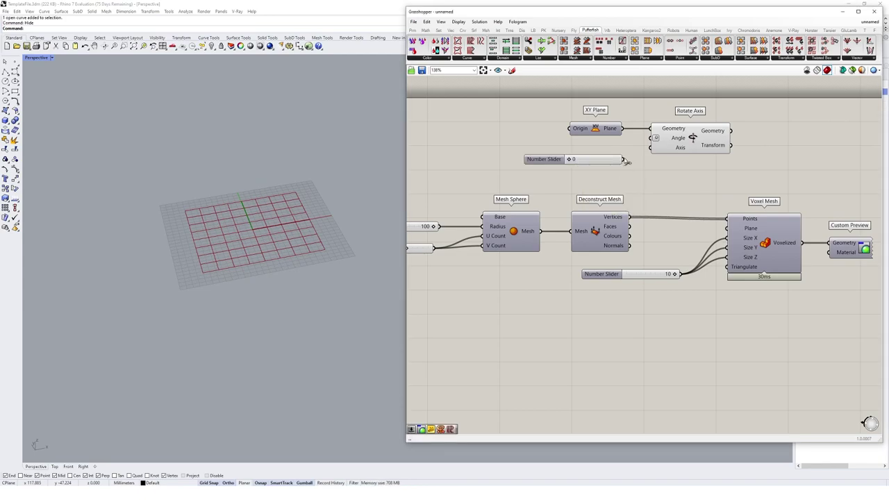
pyautogui.moveTo(626, 160); pyautogui.dragTo(653, 142)
pyautogui.click(655, 144)
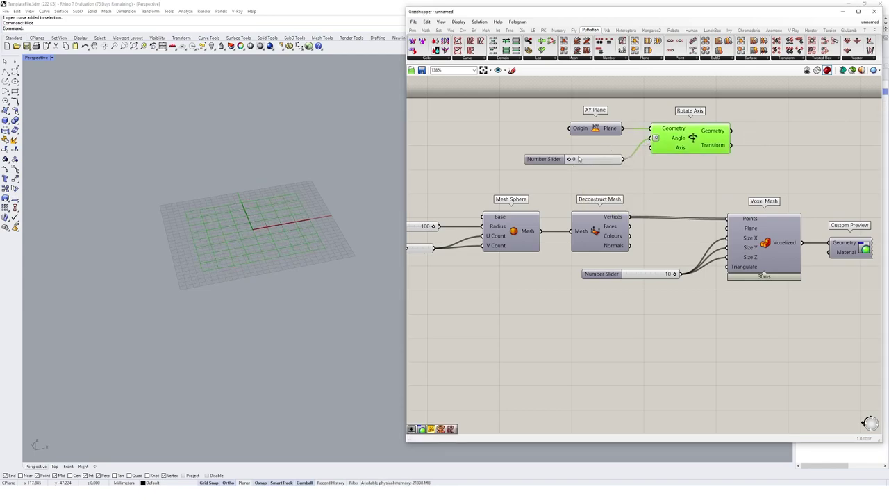
pyautogui.moveTo(578, 159)
pyautogui.mouseDown()
pyautogui.moveTo(595, 159)
pyautogui.moveTo(570, 159)
pyautogui.mouseUp()
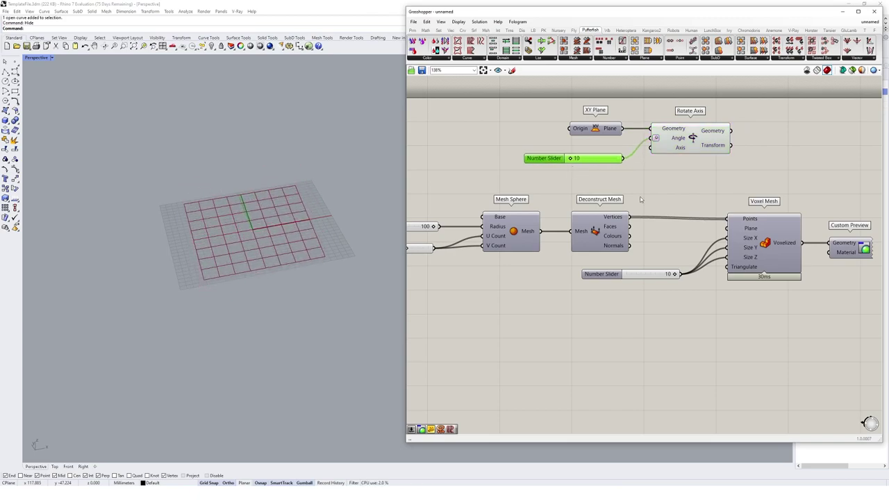
# Turn the Custom Preview's preview back on and connect the Rotate Axis Geometry output to the Voxel Mesh's Plane input.
pyautogui.click(782, 248)
pyautogui.click(861, 252)
pyautogui.middleClick(858, 180)
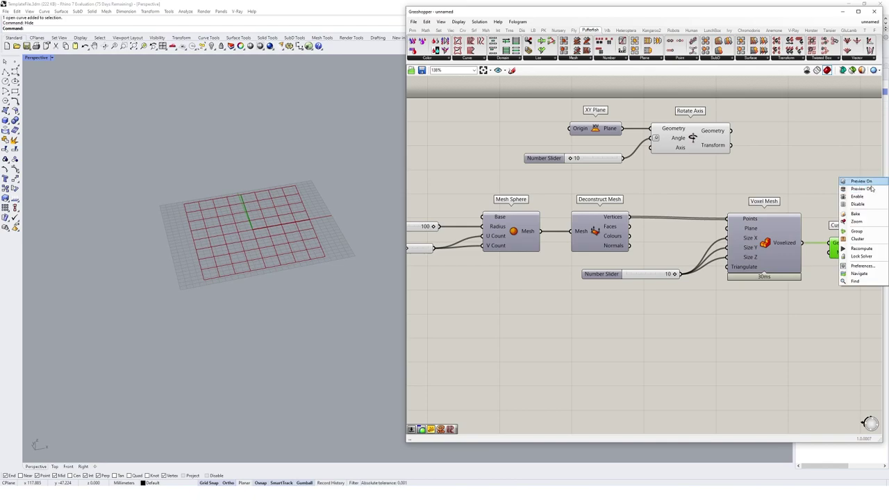
pyautogui.click(872, 189)
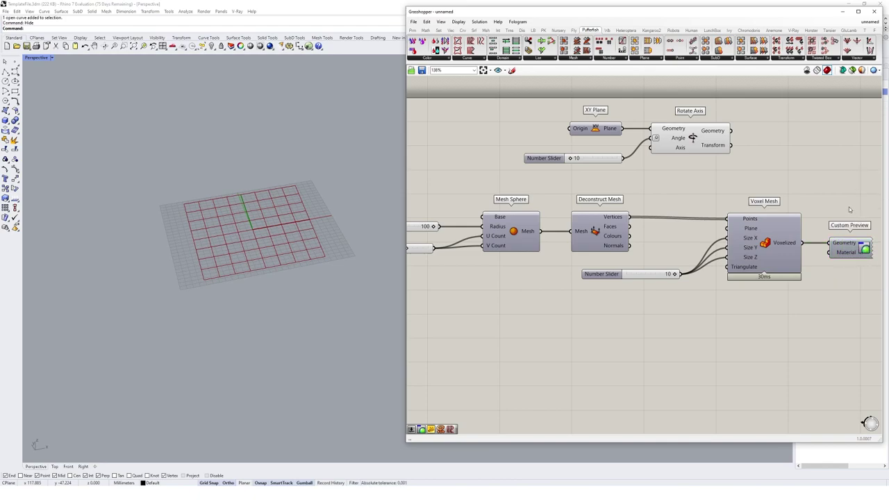
pyautogui.moveTo(849, 210); pyautogui.dragTo(783, 189, button='right')
pyautogui.rightClick(792, 227)
pyautogui.click(806, 241)
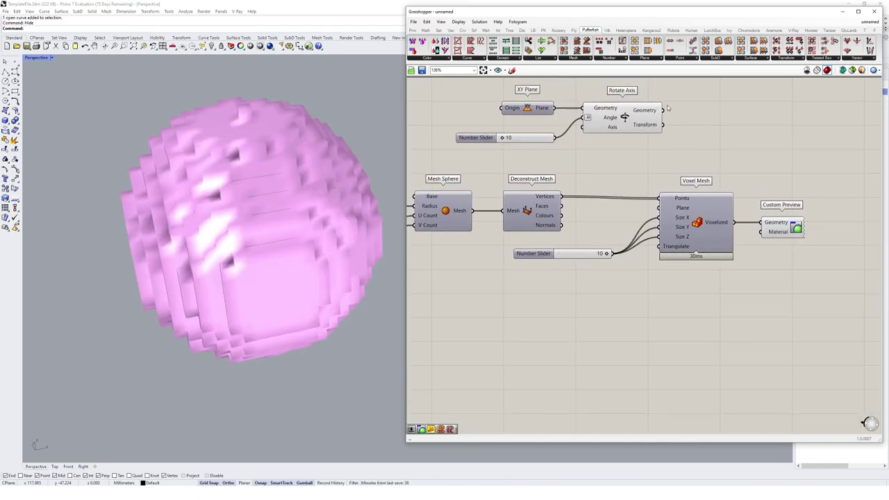
pyautogui.moveTo(668, 109); pyautogui.dragTo(658, 199)
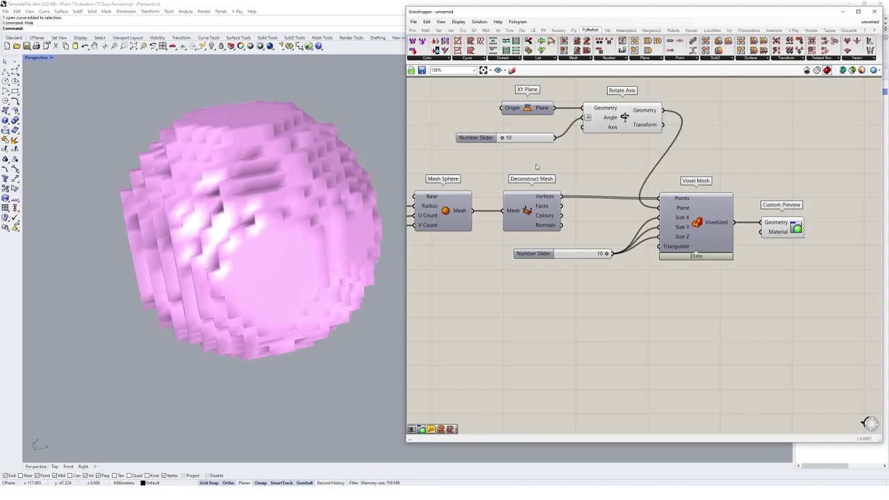
# Set the Rotate Axis angle slider to 153 to reorient the voxels of the sphere.
pyautogui.moveTo(295, 263); pyautogui.dragTo(506, 163, button='right')
pyautogui.moveTo(505, 137); pyautogui.dragTo(510, 137)
pyautogui.moveTo(292, 256); pyautogui.dragTo(265, 264, button='right')
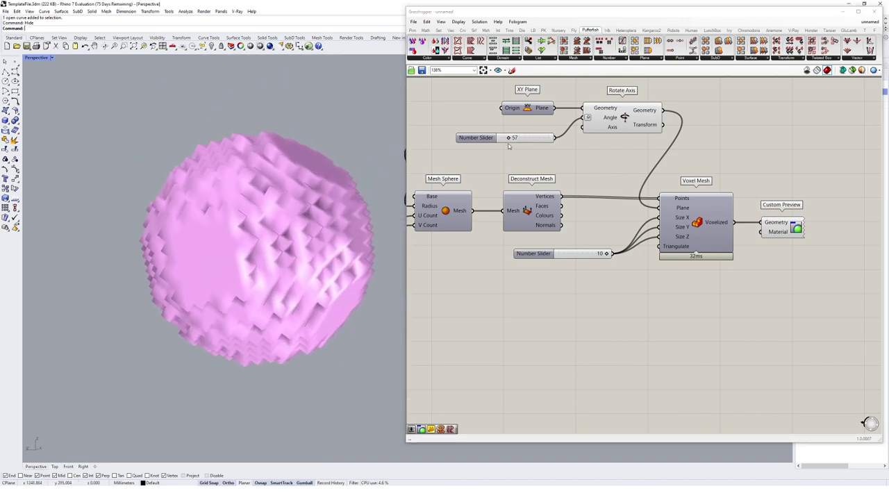
pyautogui.moveTo(509, 138); pyautogui.dragTo(521, 138)
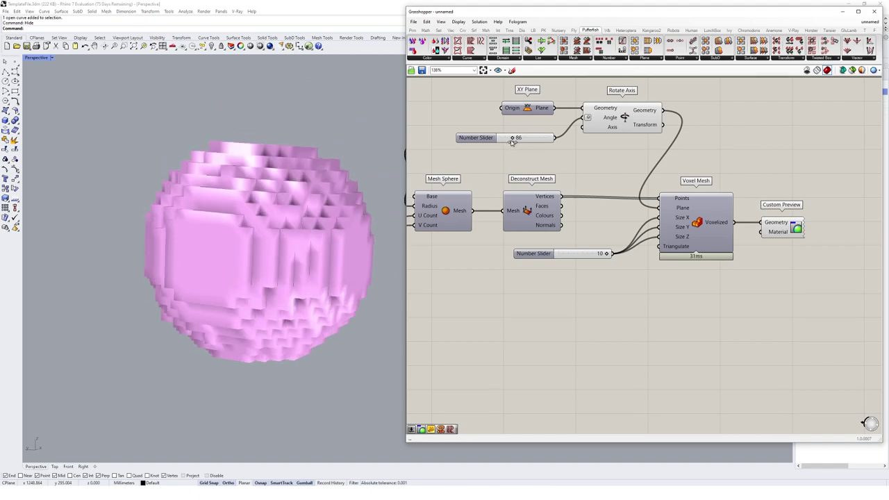
# Move the XY Plane, its angle slider and the Rotate Axis component together slightly away from the Voxel Mesh component.
pyautogui.click(448, 224)
pyautogui.click(556, 152)
pyautogui.scroll(-3, 567, 166)
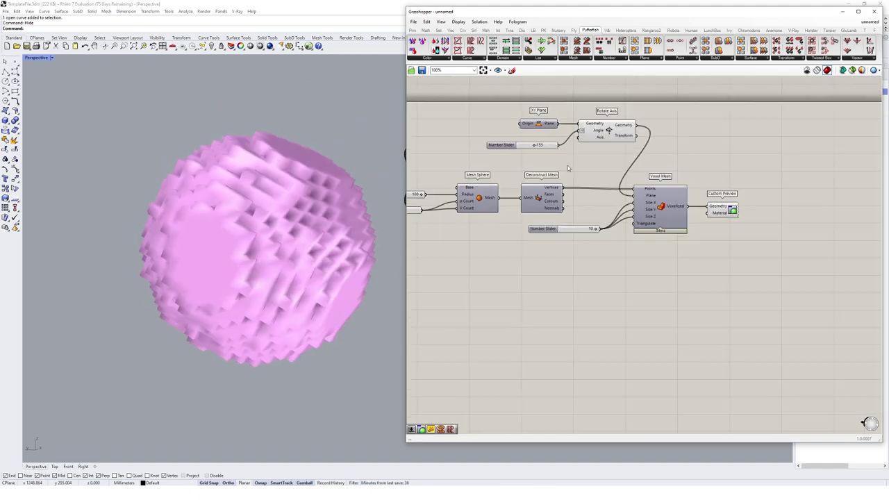
pyautogui.moveTo(639, 111); pyautogui.dragTo(494, 156)
pyautogui.moveTo(602, 142); pyautogui.dragTo(571, 142)
pyautogui.click(613, 185)
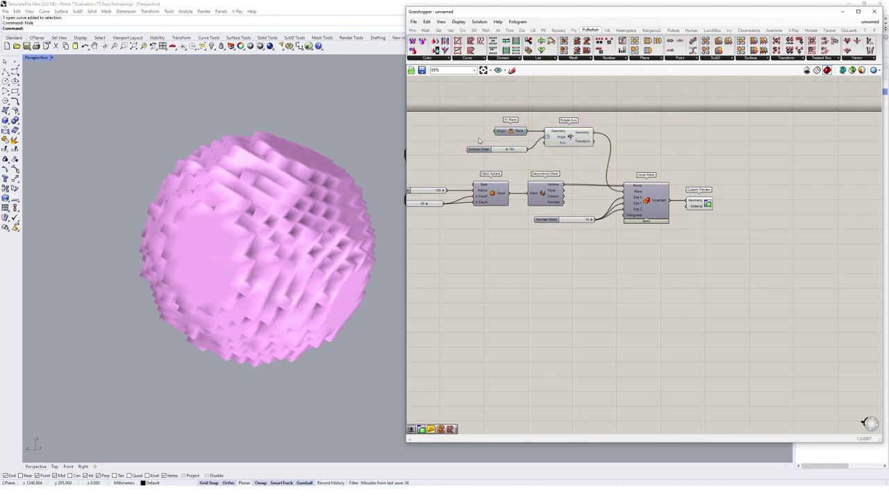
pyautogui.moveTo(612, 185); pyautogui.dragTo(628, 191, button='right')
pyautogui.scroll(1, 557, 206)
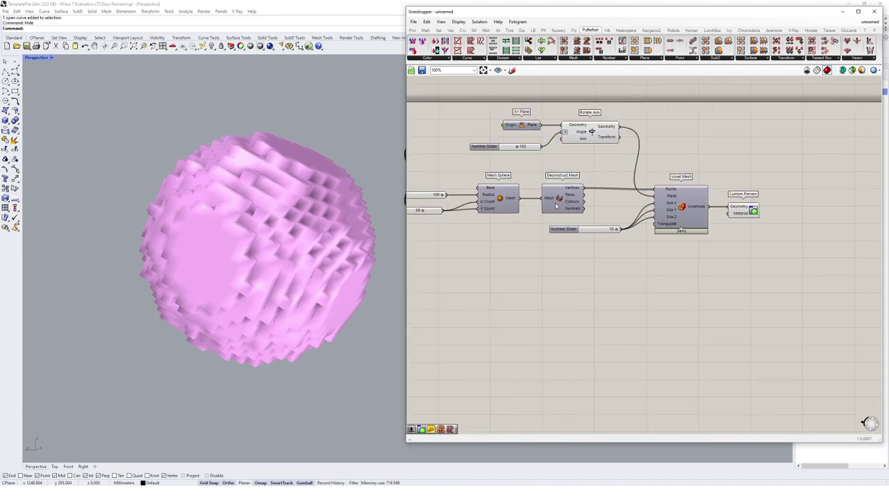
# Delete the Deconstruct Mesh component between Mesh Sphere and Voxel Mesh.
pyautogui.click(557, 191)
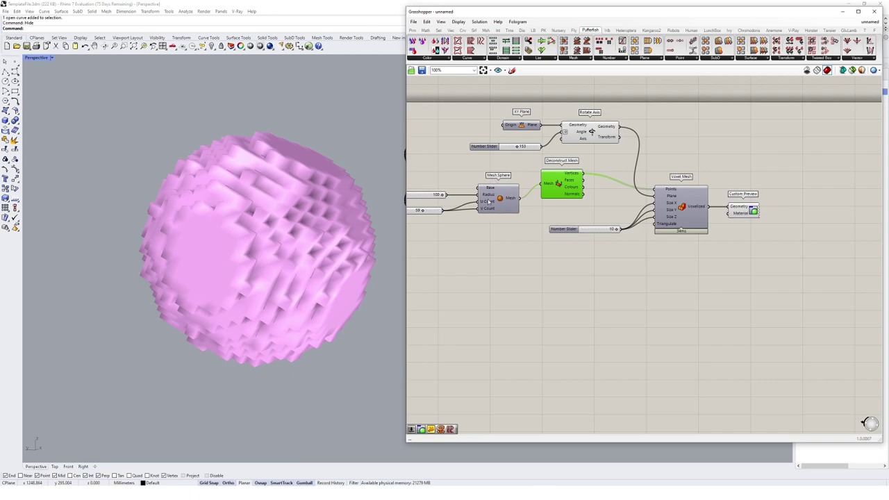
pyautogui.moveTo(543, 196); pyautogui.dragTo(569, 197, button='right')
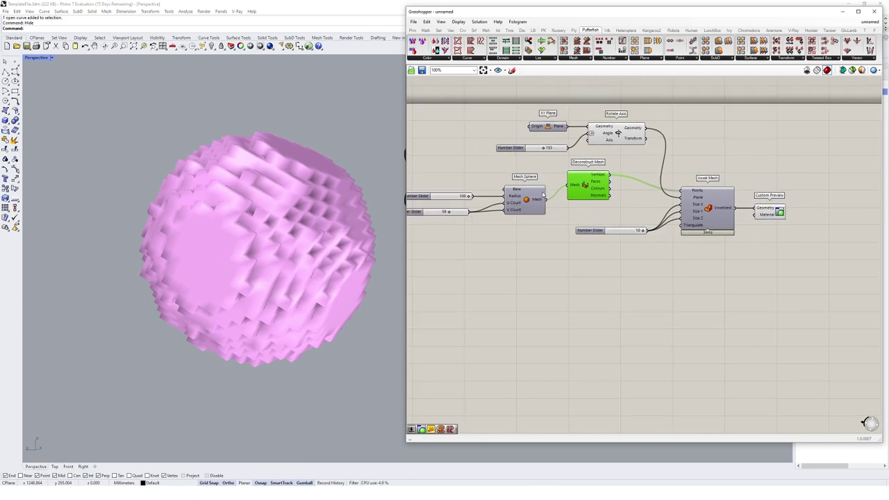
pyautogui.press('Delete')
# Add a Populate Geometry component and connect the Mesh Sphere output to its Geometry input.
pyautogui.doubleClick(565, 203)
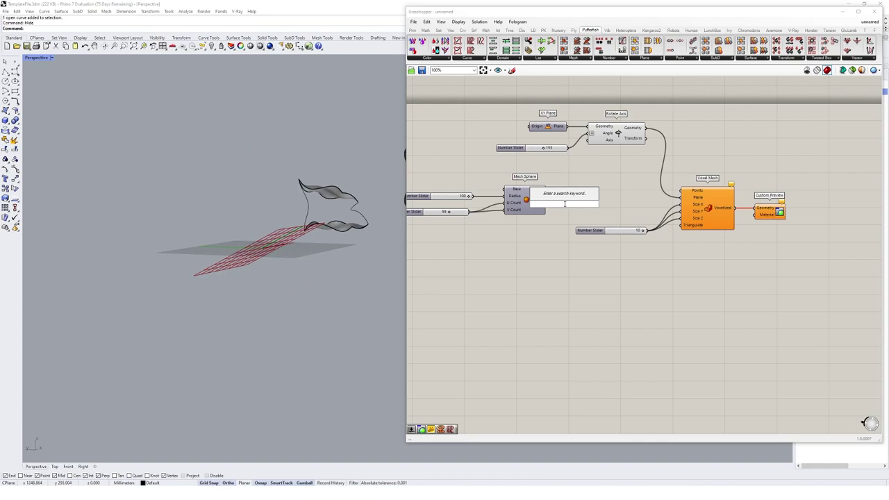
pyautogui.write('pop')
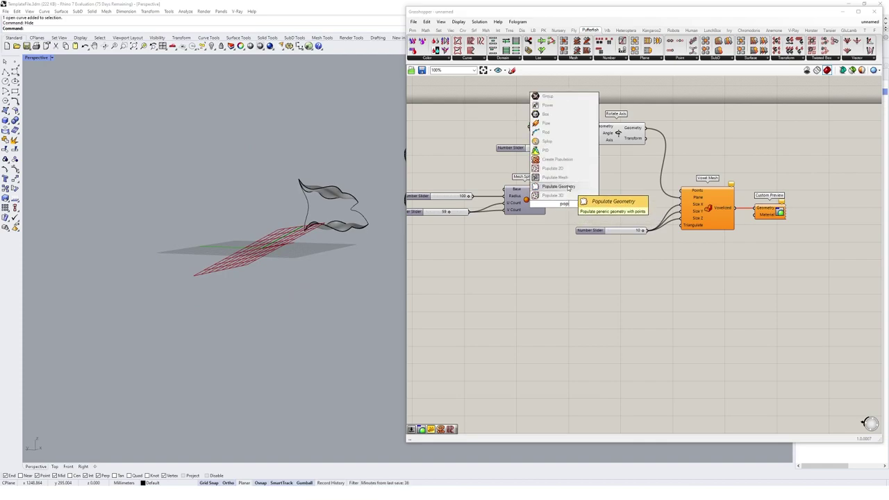
pyautogui.click(565, 186)
pyautogui.scroll(2, 545, 203)
pyautogui.moveTo(543, 199); pyautogui.dragTo(618, 215)
# Add a number slider set to 2000 for the Populate Geometry Count input, moving the voxel size slider clear of the component.
pyautogui.doubleClick(494, 276)
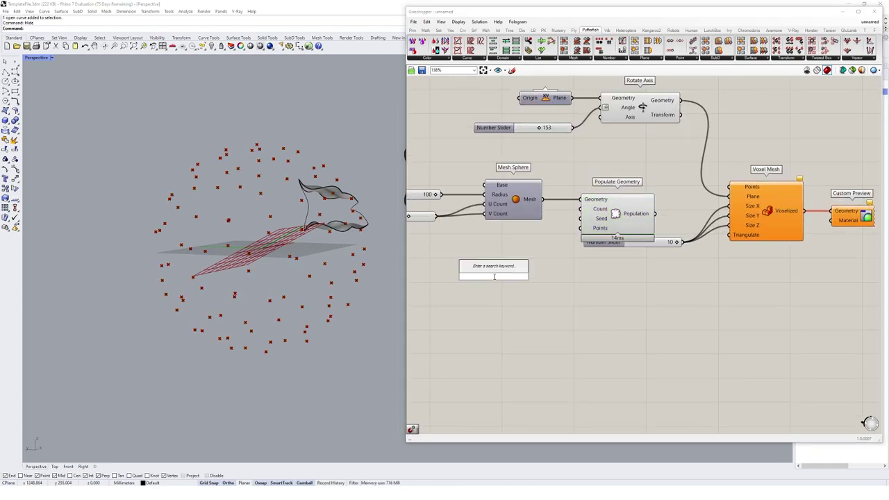
pyautogui.write('2000')
pyautogui.press('Return')
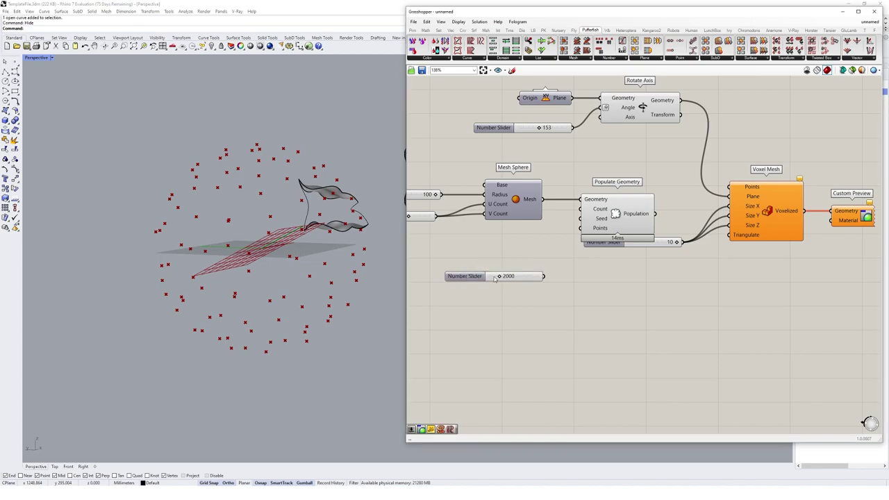
pyautogui.moveTo(623, 243); pyautogui.dragTo(627, 266)
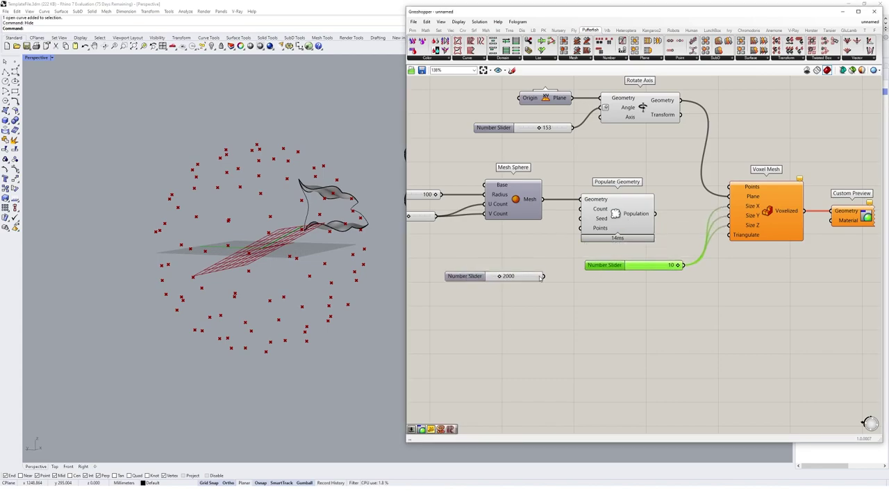
pyautogui.moveTo(544, 276); pyautogui.dragTo(582, 210)
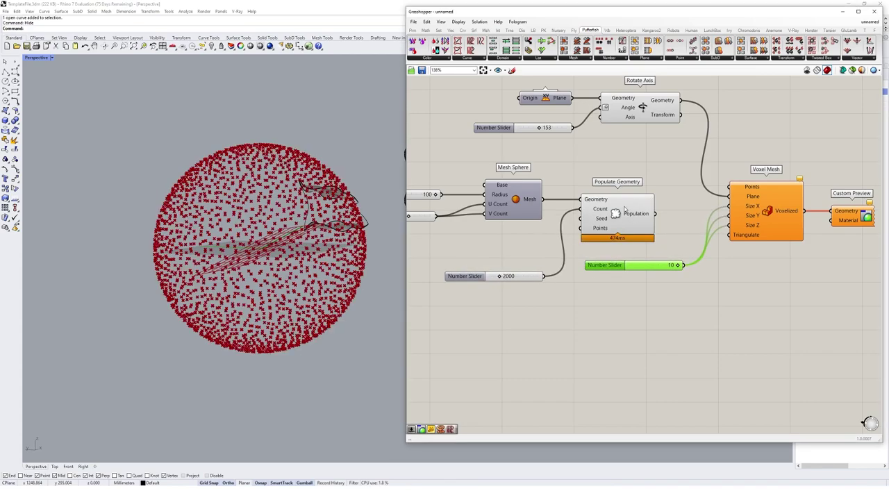
# Connect the Population output to the Voxel Mesh's Points input and turn off the Populate Geometry preview.
pyautogui.moveTo(655, 213); pyautogui.dragTo(730, 187)
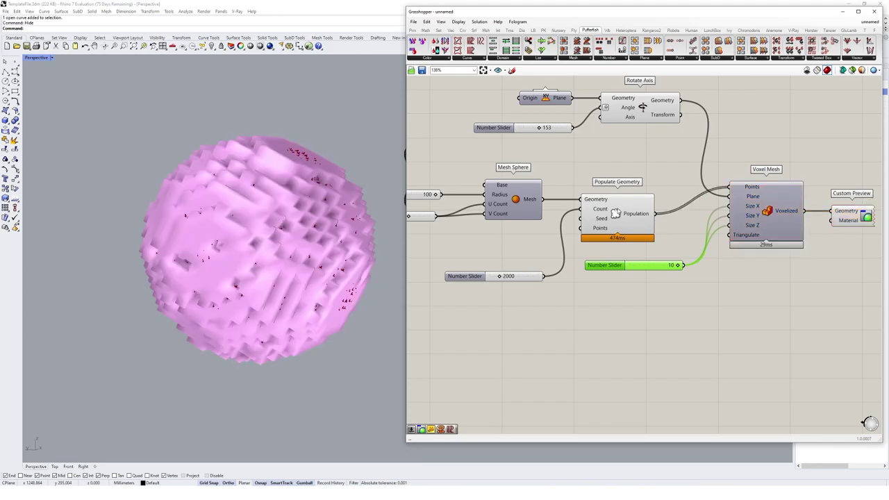
pyautogui.click(618, 211)
pyautogui.moveTo(186, 216); pyautogui.dragTo(278, 219, button='right')
pyautogui.scroll(-2, 741, 264)
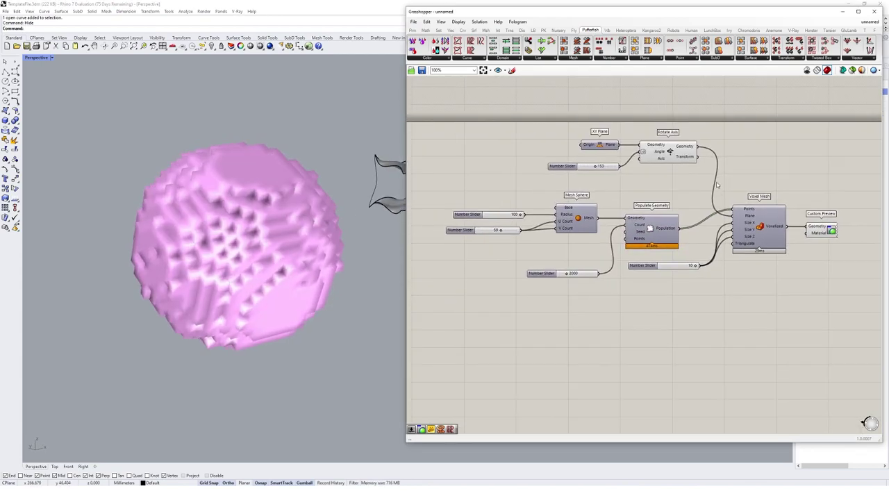
# Group all components of the voxel definition and name the group "Voxel Mesh".
pyautogui.moveTo(846, 125); pyautogui.dragTo(497, 274)
pyautogui.rightClick(498, 273)
pyautogui.click(524, 320)
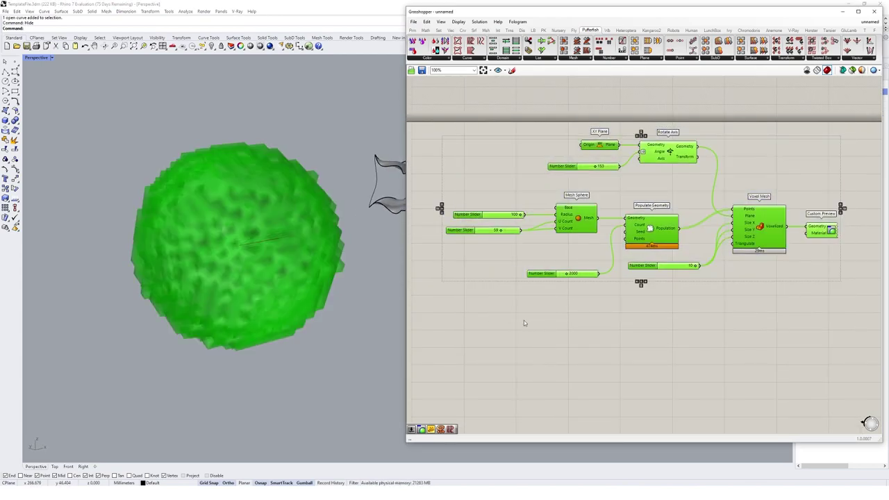
pyautogui.rightClick(625, 176)
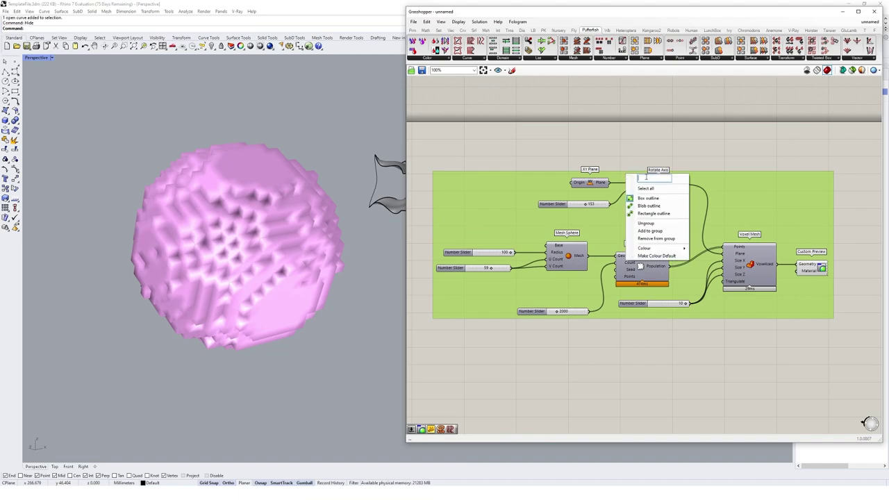
pyautogui.write('Voxel Mesh')
pyautogui.click(643, 121)
pyautogui.moveTo(540, 281); pyautogui.dragTo(557, 195, button='right')
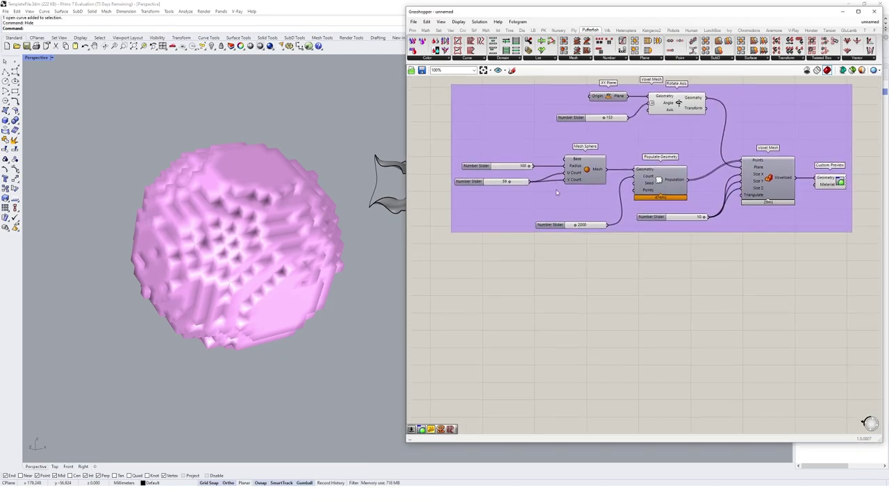
# Zoom to the X-shaped mesh in the Rhino viewport and narrow the Grasshopper window to give it more room.
pyautogui.scroll(-8, 265, 271)
pyautogui.moveTo(254, 279); pyautogui.dragTo(257, 240, button='right')
pyautogui.scroll(-2, 256, 240)
pyautogui.click(330, 241)
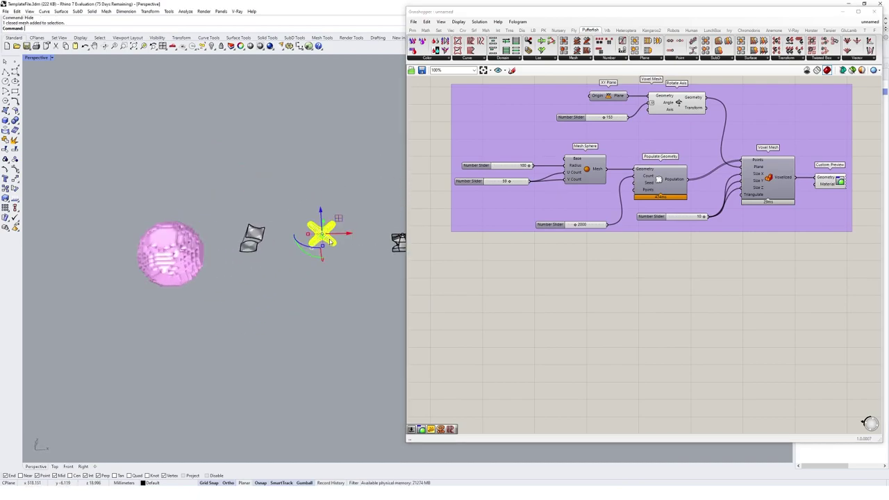
pyautogui.write('zs')
pyautogui.press('Return')
pyautogui.click(304, 264)
pyautogui.scroll(-4, 306, 264)
pyautogui.keyDown('shift'); pyautogui.moveTo(367, 259); pyautogui.dragTo(317, 237, button='right'); pyautogui.keyUp('shift')
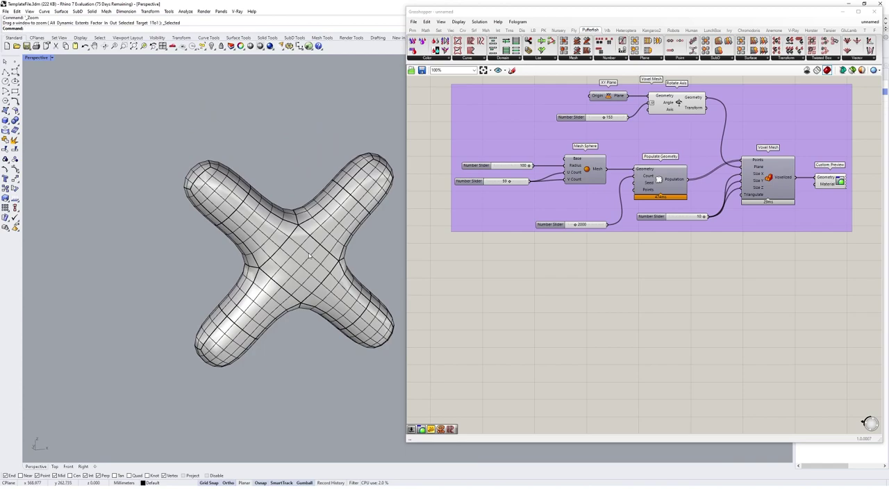
pyautogui.moveTo(408, 189); pyautogui.dragTo(495, 194)
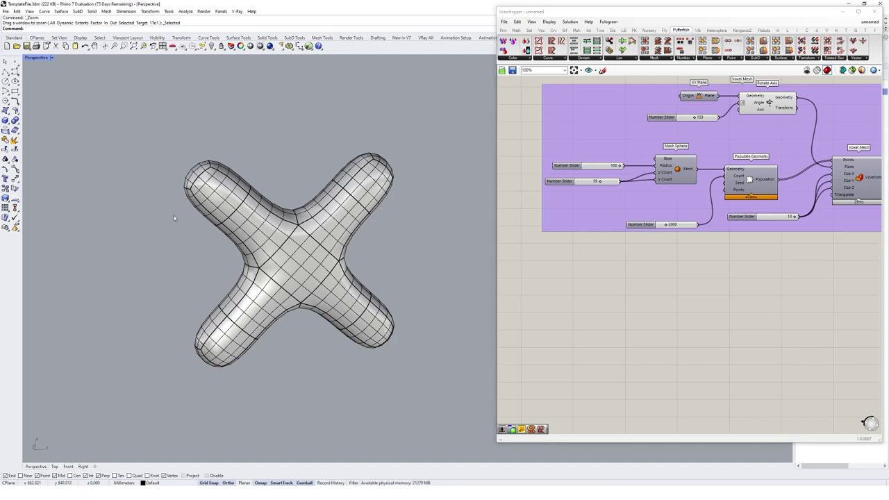
pyautogui.scroll(-4, 384, 266)
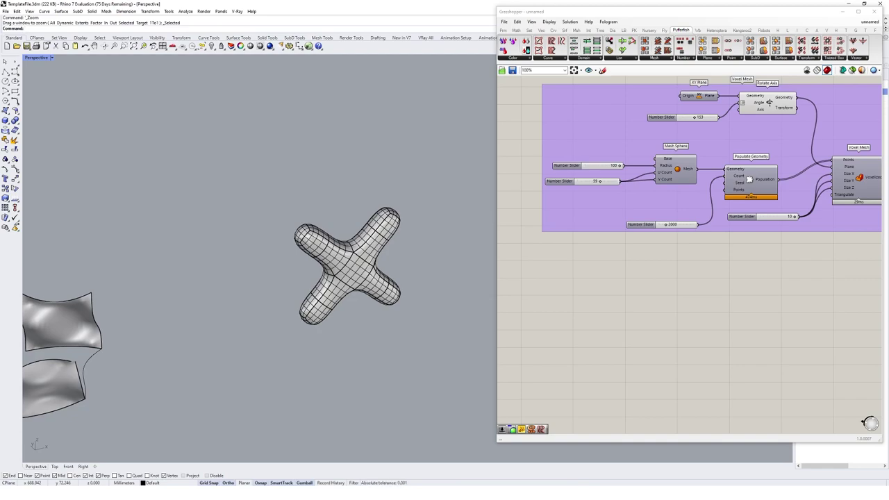
# Add a Mesh parameter below the Voxel Mesh group and reference the X-shaped Rhino mesh in it.
pyautogui.doubleClick(636, 285)
pyautogui.write('mesh')
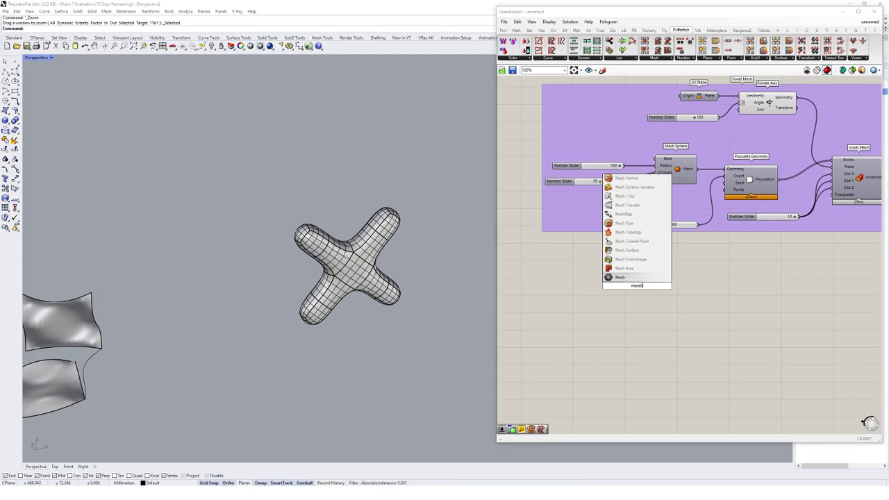
pyautogui.click(620, 277)
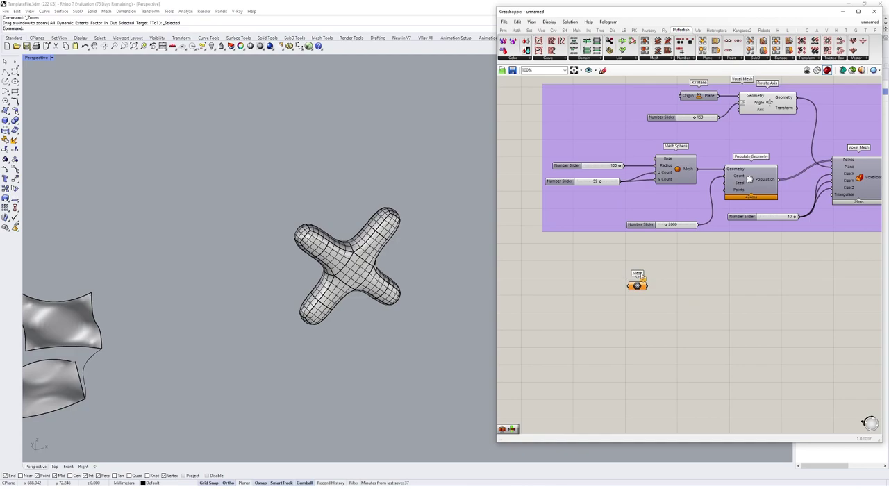
pyautogui.rightClick(637, 284)
pyautogui.click(672, 371)
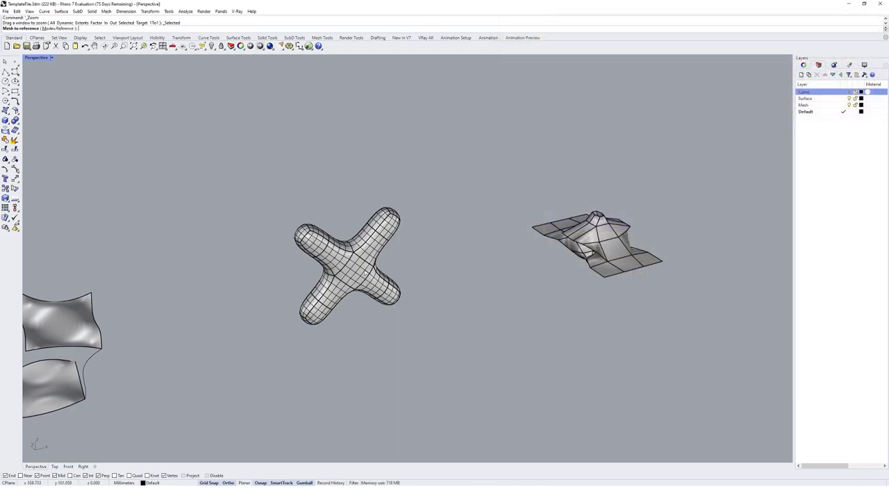
pyautogui.click(348, 264)
pyautogui.moveTo(637, 286); pyautogui.dragTo(609, 288)
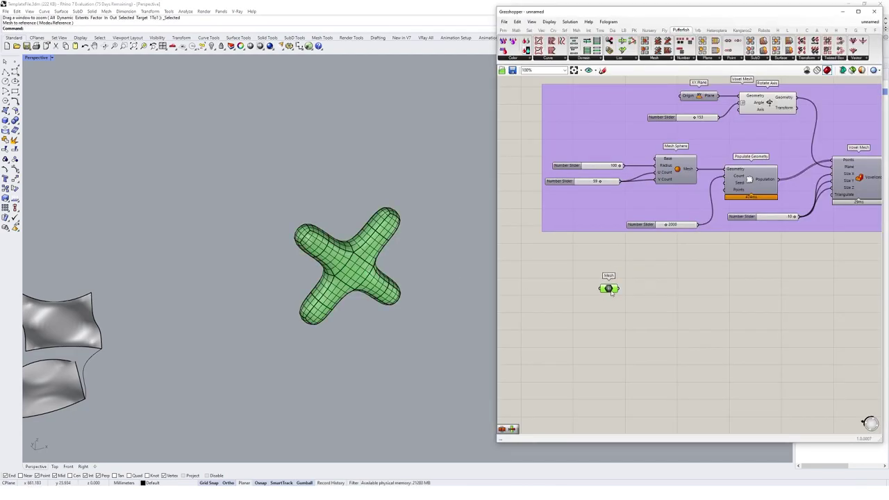
pyautogui.click(647, 295)
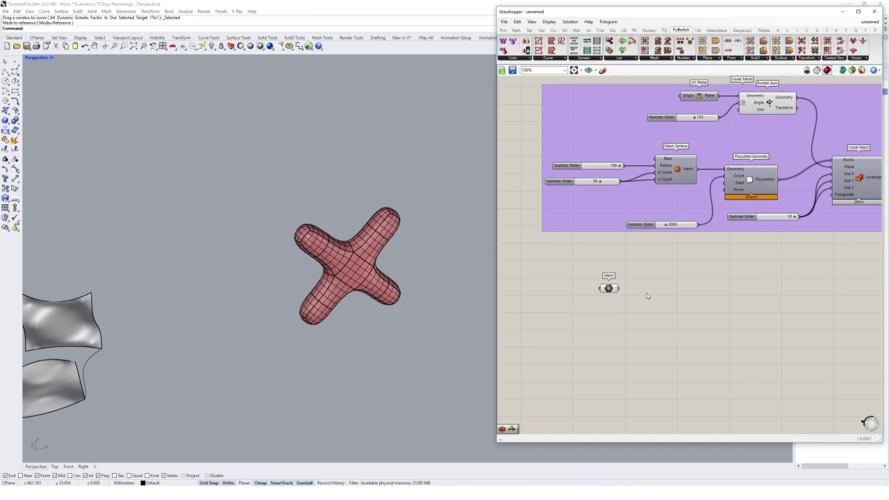
# Add Pufferfish's Displace Mesh component and connect the referenced mesh to its Mesh input.
pyautogui.click(656, 60)
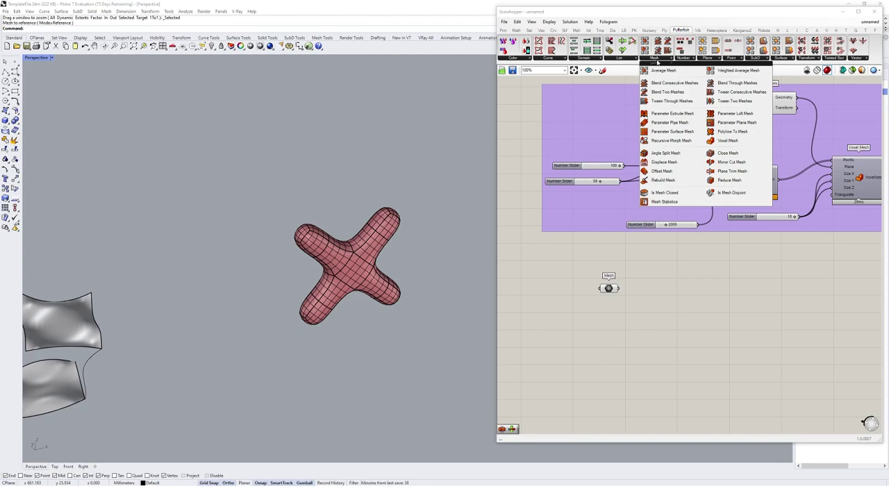
pyautogui.click(662, 162)
pyautogui.click(722, 295)
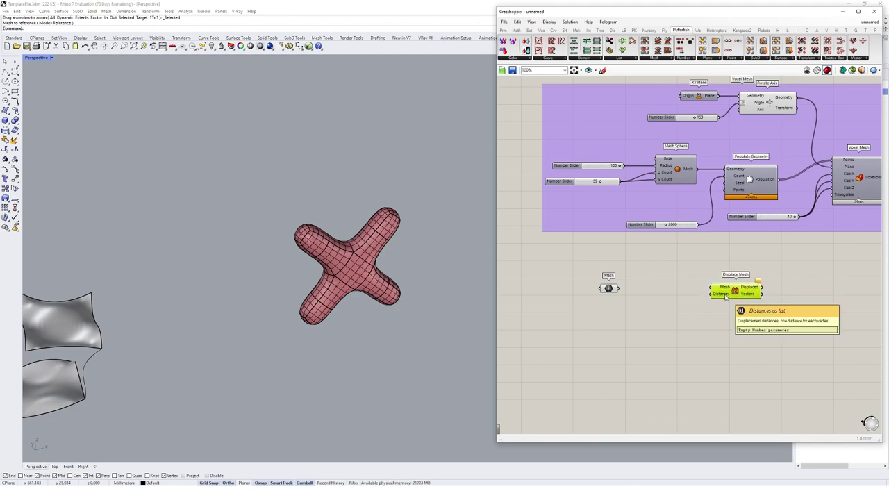
pyautogui.moveTo(618, 288); pyautogui.dragTo(758, 292)
pyautogui.scroll(6, 351, 238)
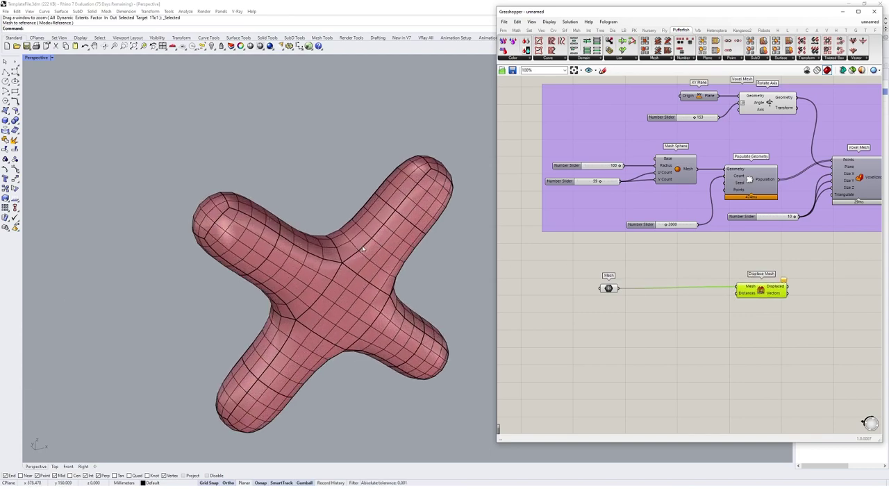
pyautogui.scroll(-4, 322, 264)
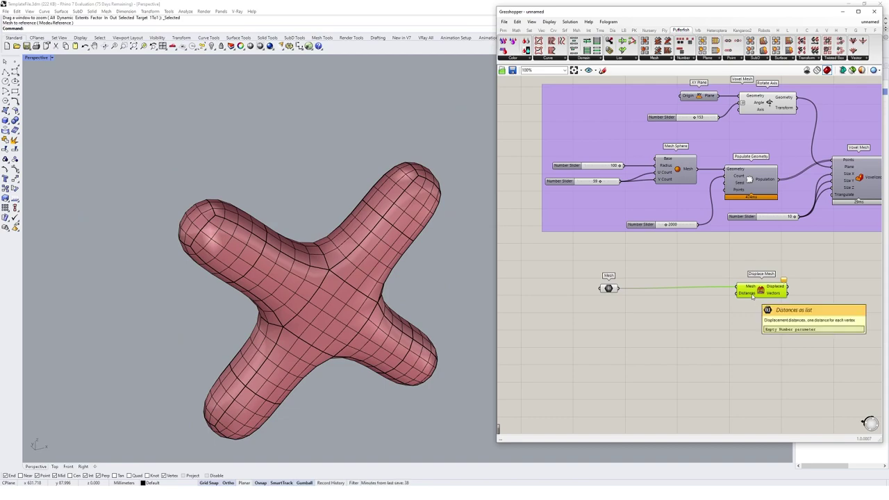
pyautogui.moveTo(751, 293); pyautogui.dragTo(759, 291)
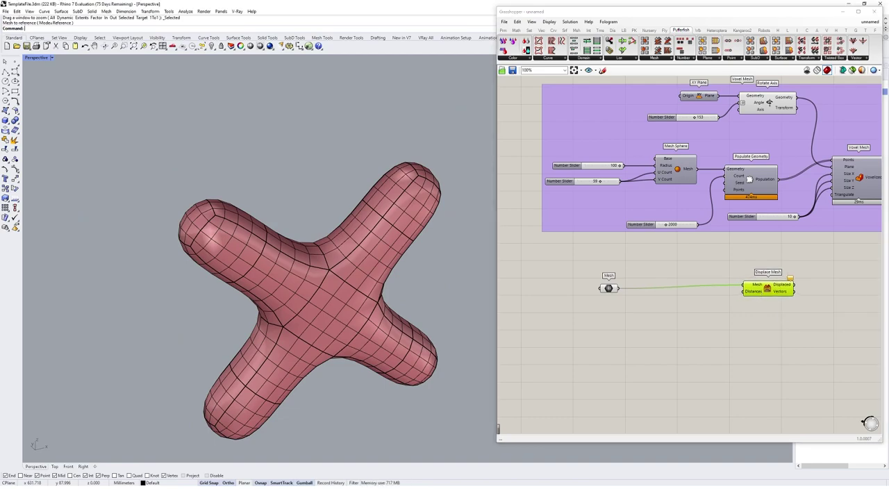
# Add a Deconstruct Mesh component fed by the referenced mesh and move Displace Mesh farther away to make room.
pyautogui.doubleClick(641, 334)
pyautogui.write('dec')
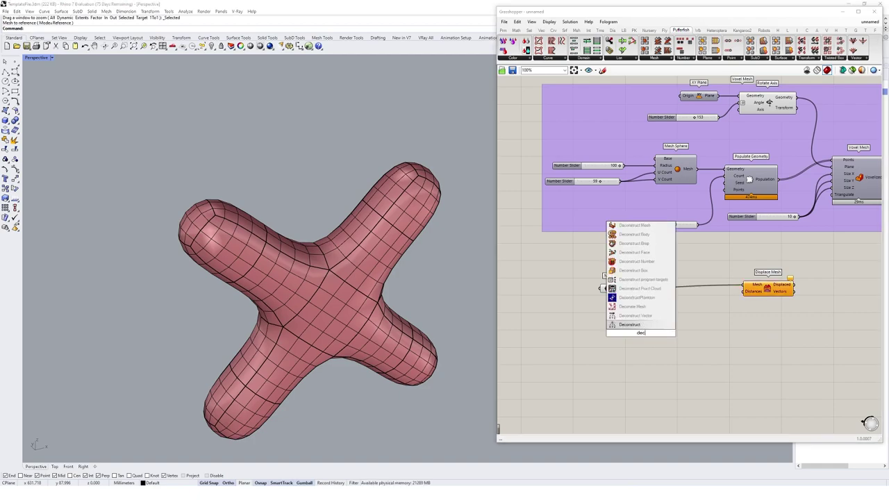
pyautogui.click(638, 228)
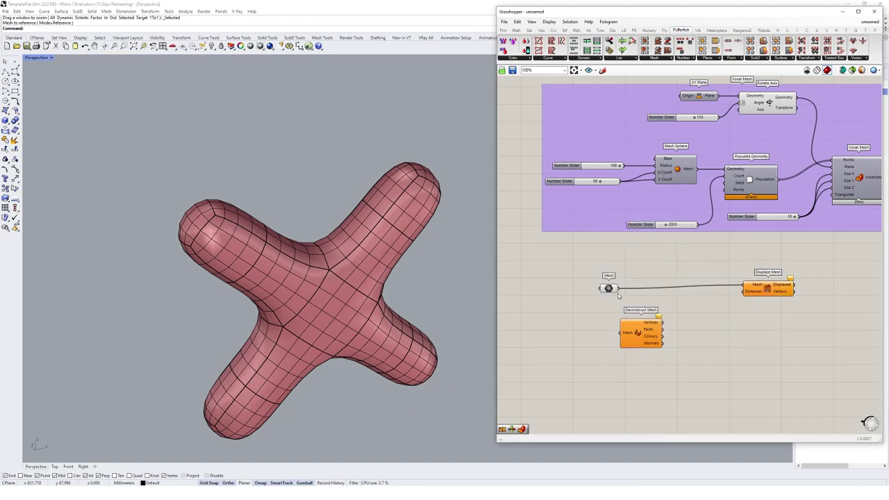
pyautogui.moveTo(619, 288); pyautogui.dragTo(698, 340)
pyautogui.moveTo(772, 293); pyautogui.dragTo(804, 290)
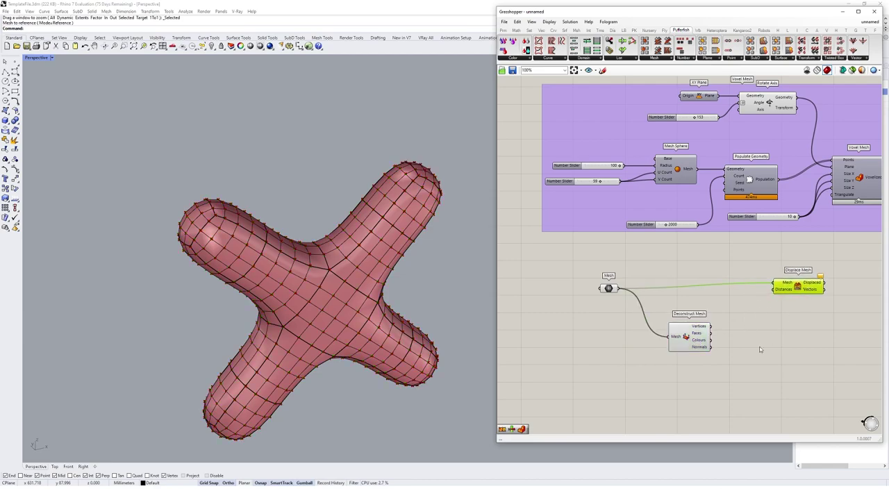
# Add a Distance component beside Deconstruct Mesh and place a Rhino point object beside the X-shaped mesh, near its lower arm.
pyautogui.doubleClick(759, 341)
pyautogui.write('dist')
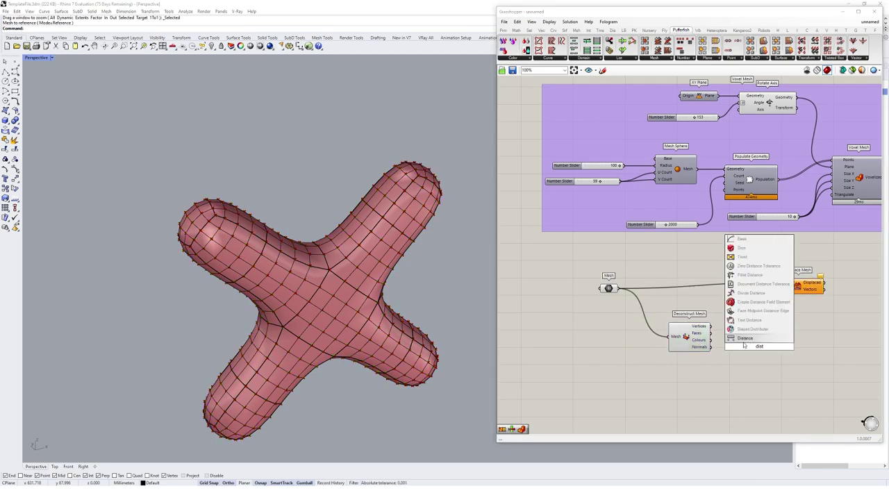
pyautogui.click(744, 340)
pyautogui.click(16, 61)
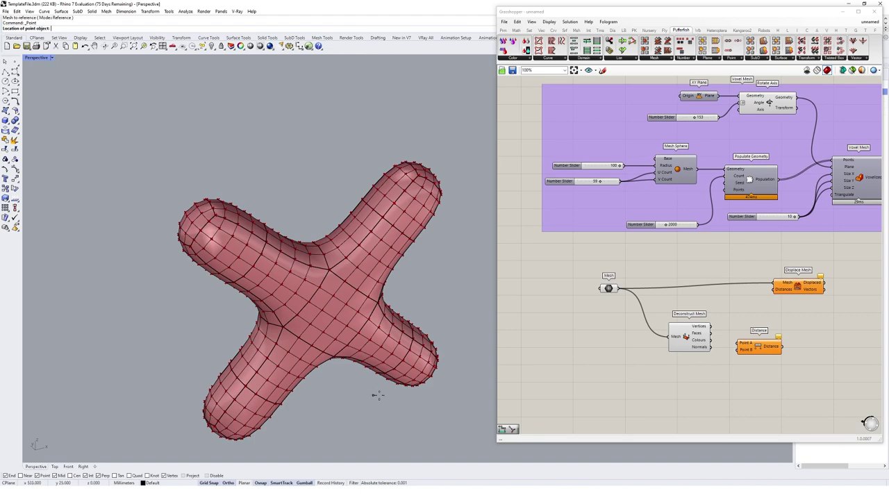
pyautogui.click(442, 310)
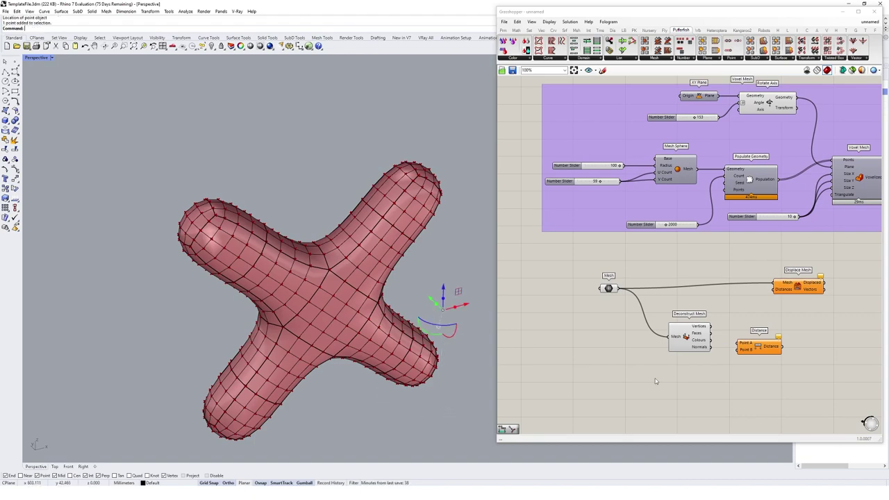
# Add a Point parameter below Deconstruct Mesh and reference the new Rhino point in it.
pyautogui.doubleClick(655, 381)
pyautogui.write('point')
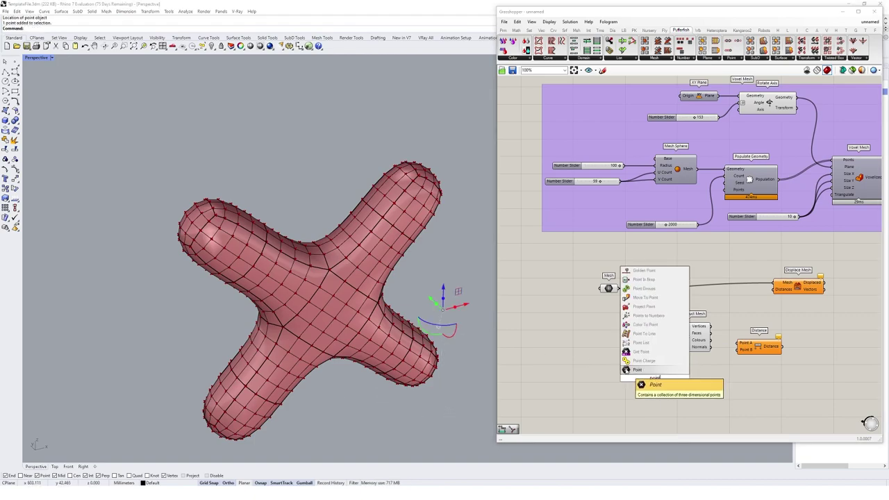
pyautogui.click(626, 370)
pyautogui.rightClick(657, 379)
pyautogui.click(684, 430)
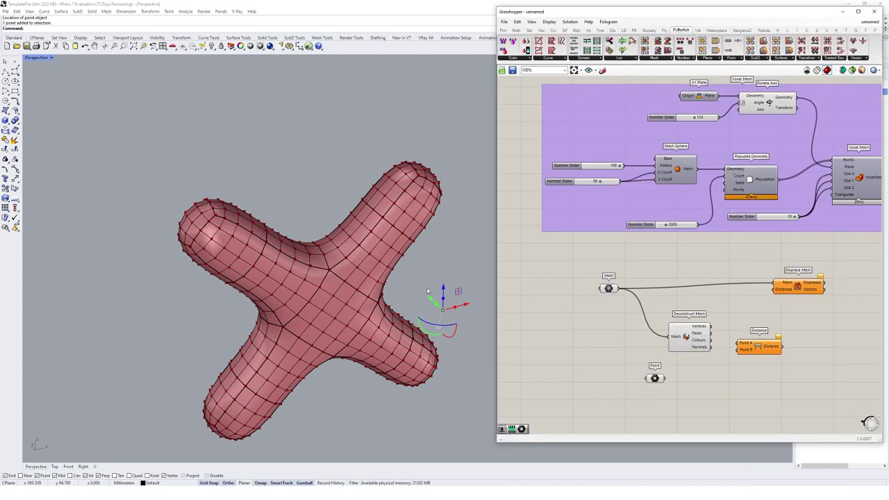
pyautogui.click(448, 267)
# Connect the mesh Vertices and the referenced point to Distance's Point A and Point B, and move Displace Mesh farther away.
pyautogui.moveTo(665, 379); pyautogui.dragTo(766, 344)
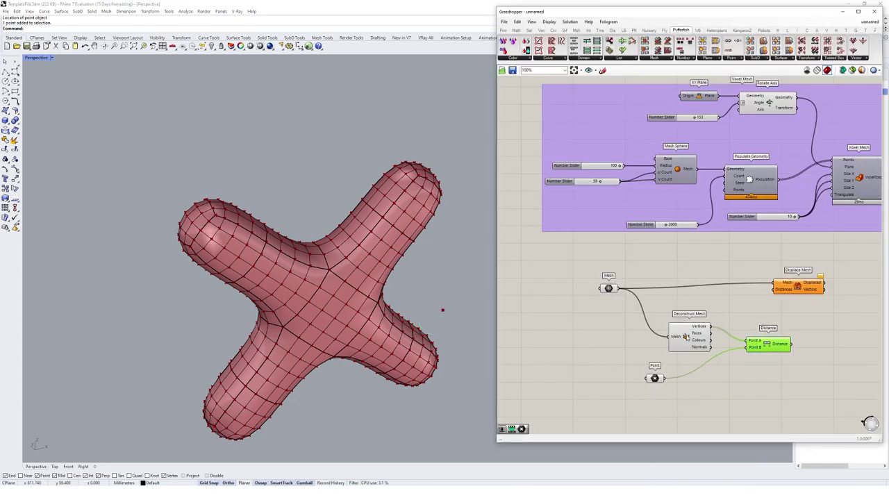
pyautogui.moveTo(685, 335); pyautogui.dragTo(678, 333)
pyautogui.moveTo(795, 350); pyautogui.dragTo(705, 346, button='right')
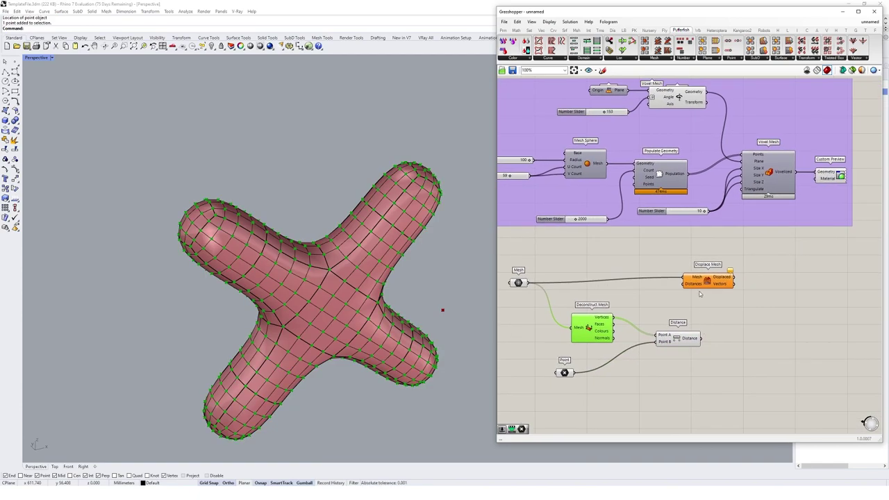
pyautogui.moveTo(717, 290); pyautogui.dragTo(773, 290)
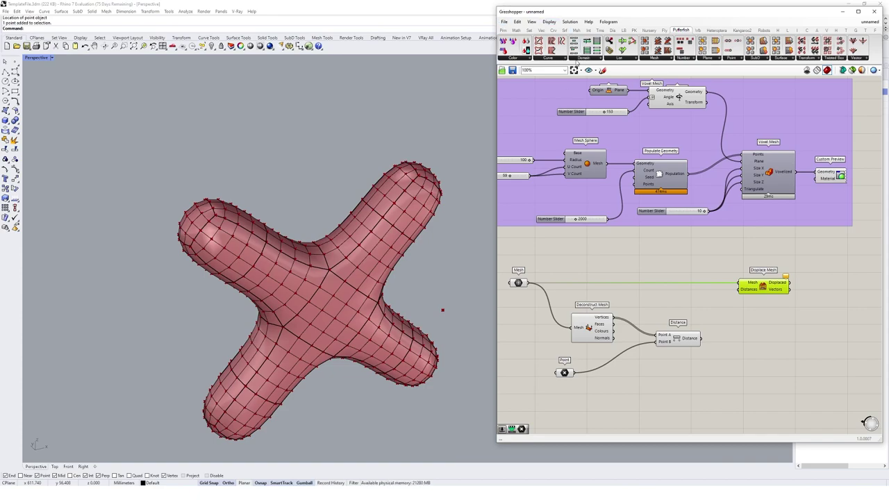
# Add Pufferfish's Reparameterize Numbers component and connect the Distance output to its Numbers input.
pyautogui.click(691, 61)
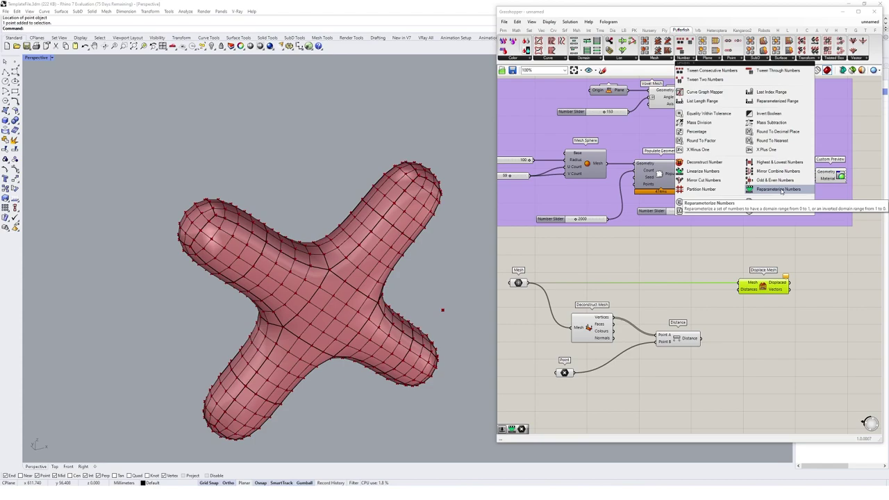
pyautogui.click(781, 191)
pyautogui.click(741, 358)
pyautogui.scroll(3, 740, 354)
pyautogui.moveTo(741, 353); pyautogui.dragTo(788, 312, button='right')
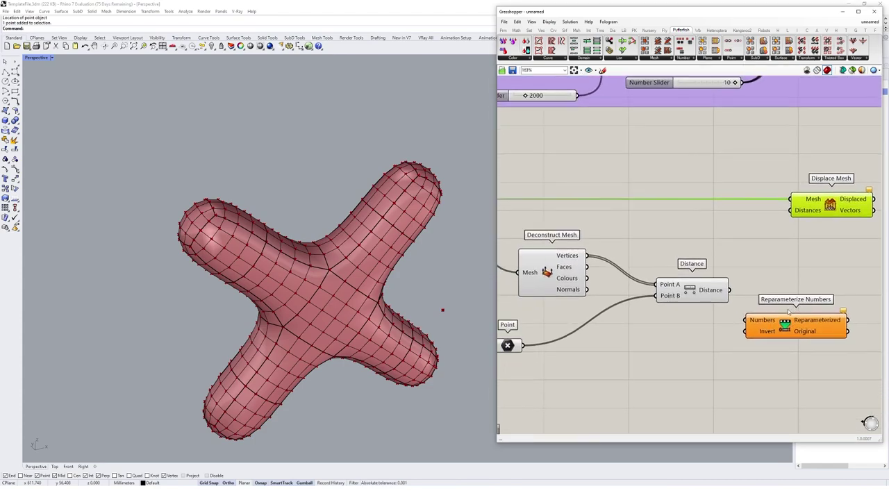
pyautogui.moveTo(762, 321)
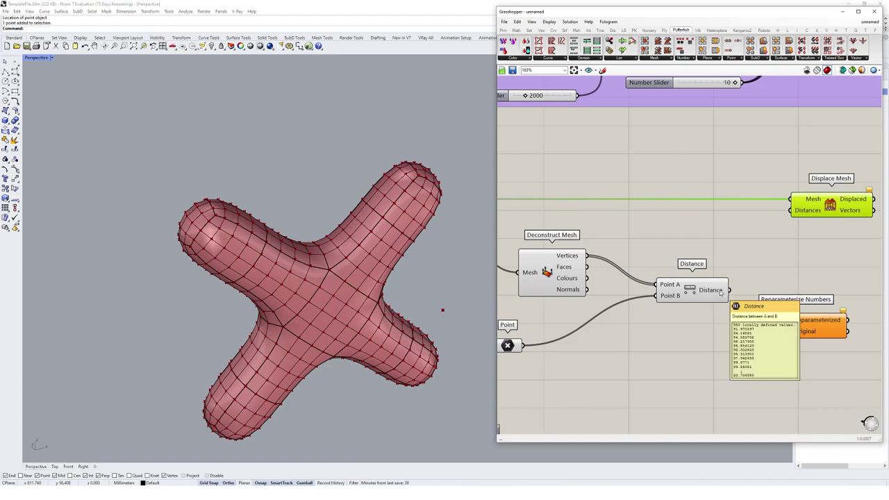
pyautogui.moveTo(728, 290); pyautogui.dragTo(790, 298)
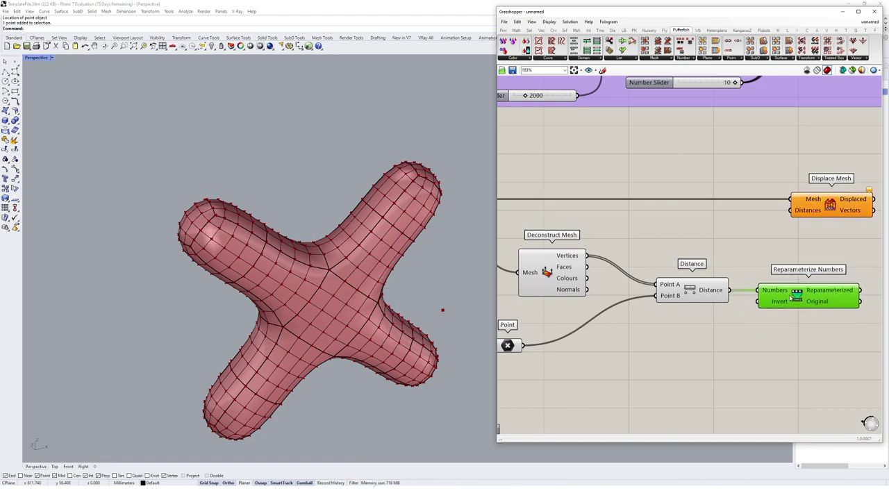
pyautogui.moveTo(828, 297)
pyautogui.scroll(-2, 761, 306)
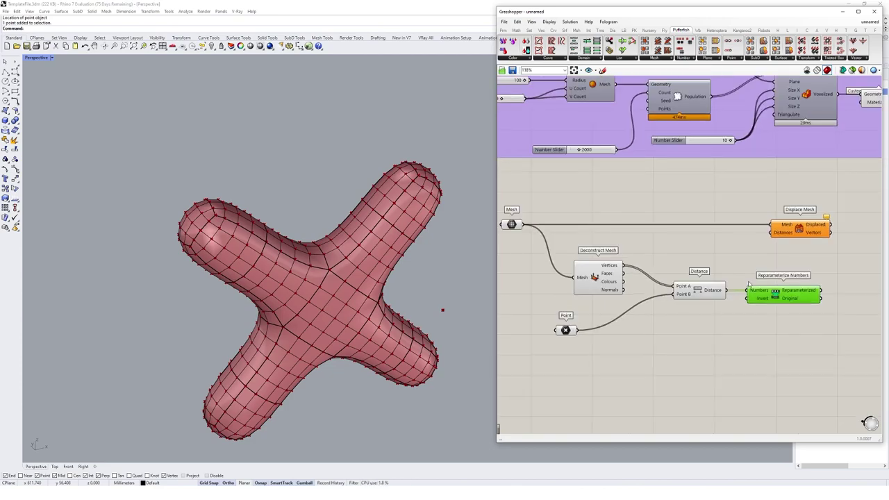
# Move Displace Mesh farther away and switch the Invert input of Reparameterize Numbers to True.
pyautogui.moveTo(723, 236); pyautogui.dragTo(814, 236)
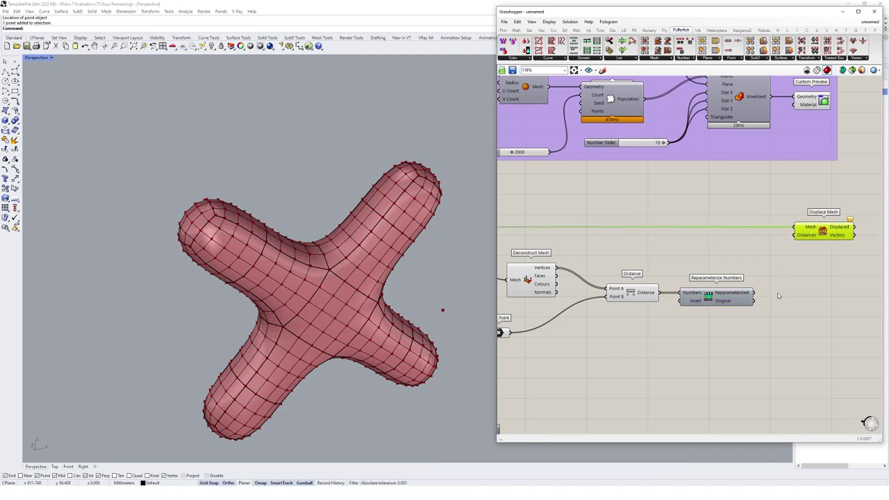
pyautogui.click(778, 297)
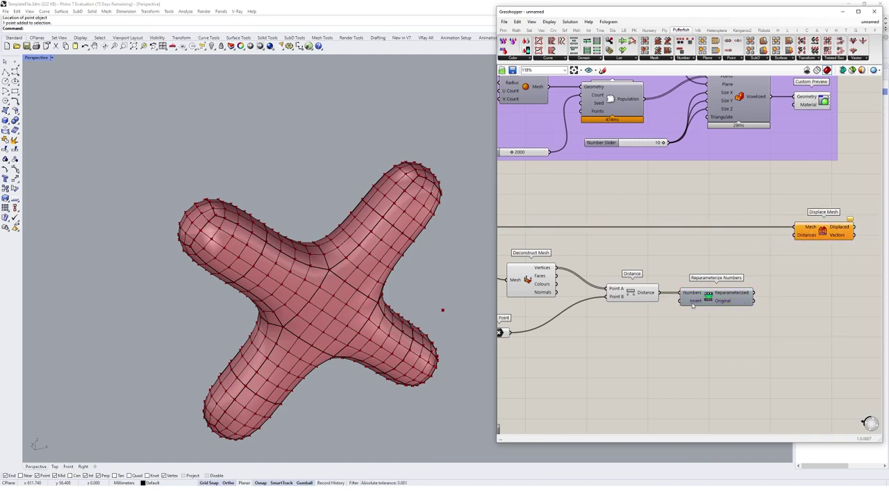
pyautogui.moveTo(693, 306); pyautogui.dragTo(692, 307, button='right')
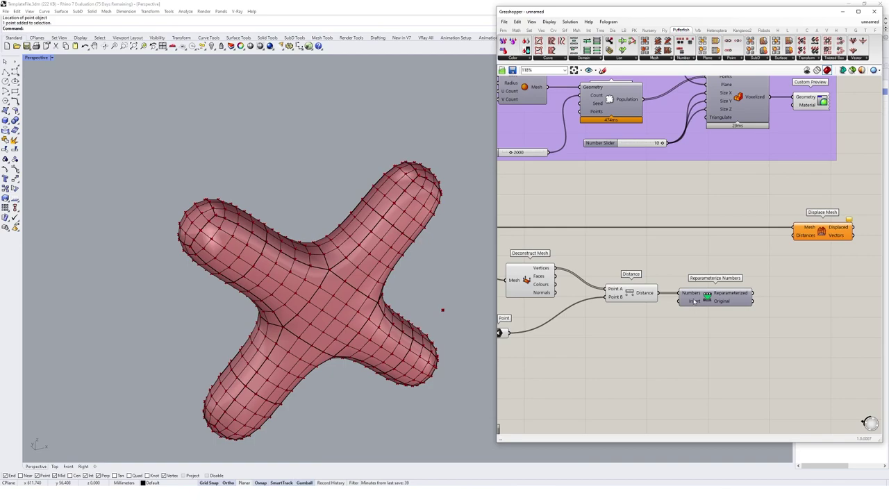
pyautogui.rightClick(694, 300)
pyautogui.click(711, 359)
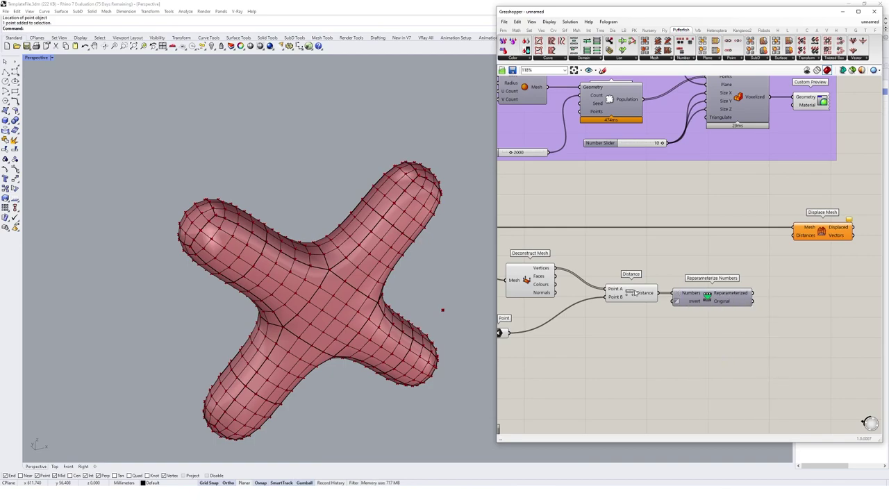
# Adjust the position of the reference point beside the mesh's lower arm in the Rhino viewport.
pyautogui.moveTo(648, 295)
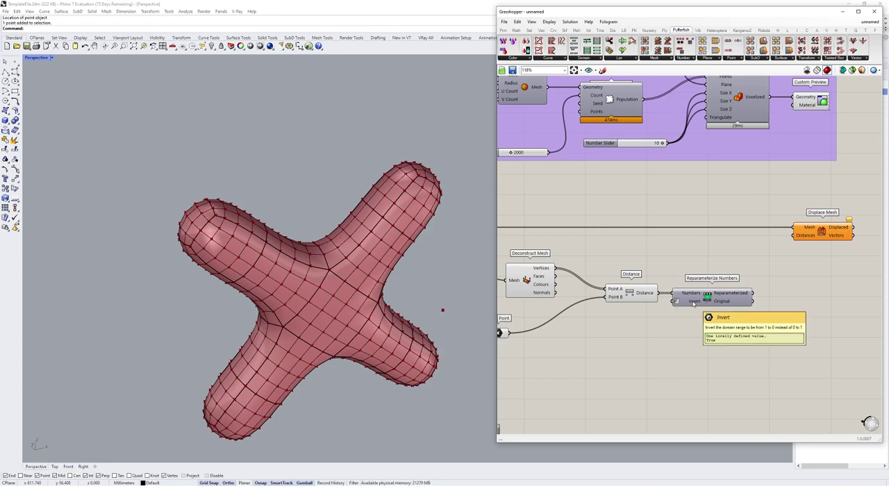
pyautogui.moveTo(726, 296)
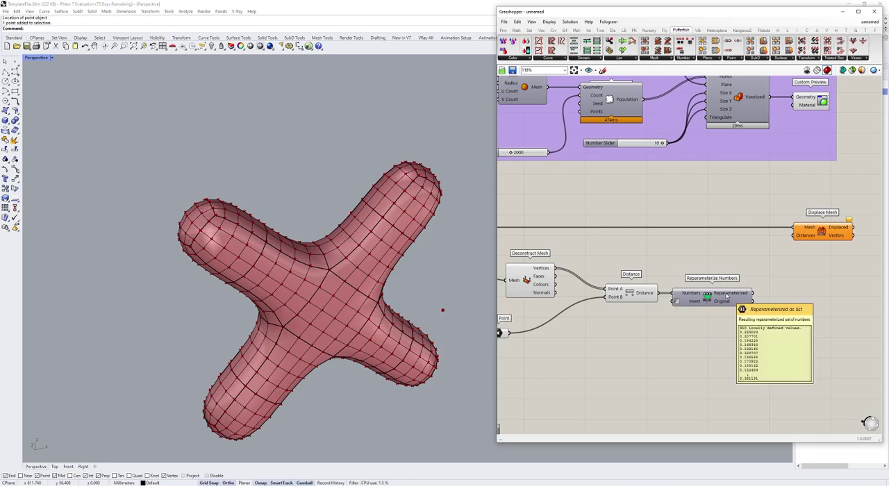
pyautogui.moveTo(442, 310); pyautogui.dragTo(453, 275)
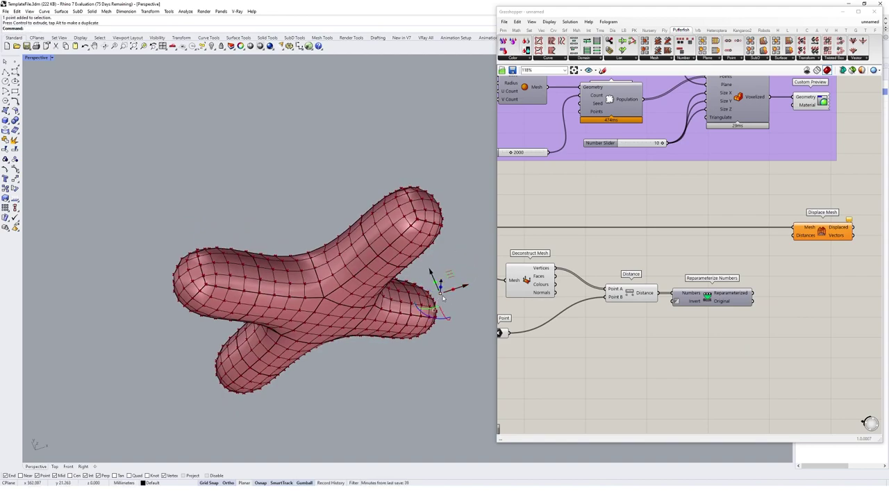
pyautogui.moveTo(417, 323); pyautogui.dragTo(430, 268, button='right')
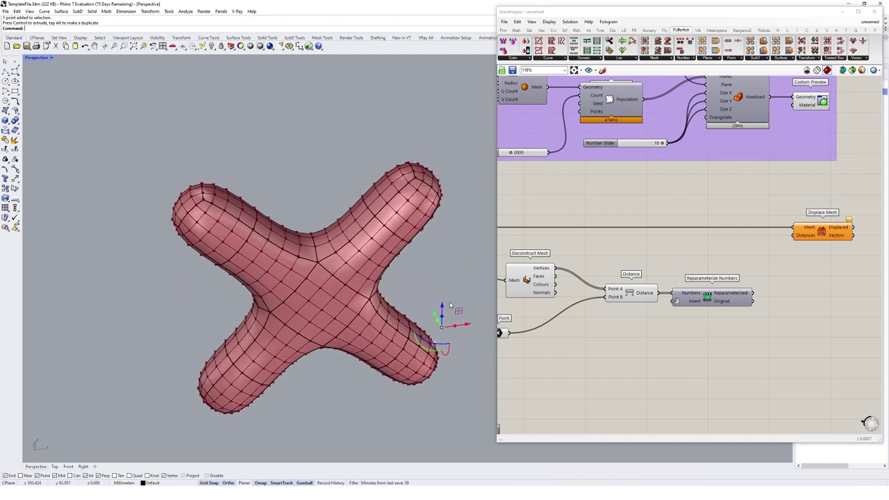
# Add a Multiplication component and feed its A input with the Reparameterized output.
pyautogui.doubleClick(784, 309)
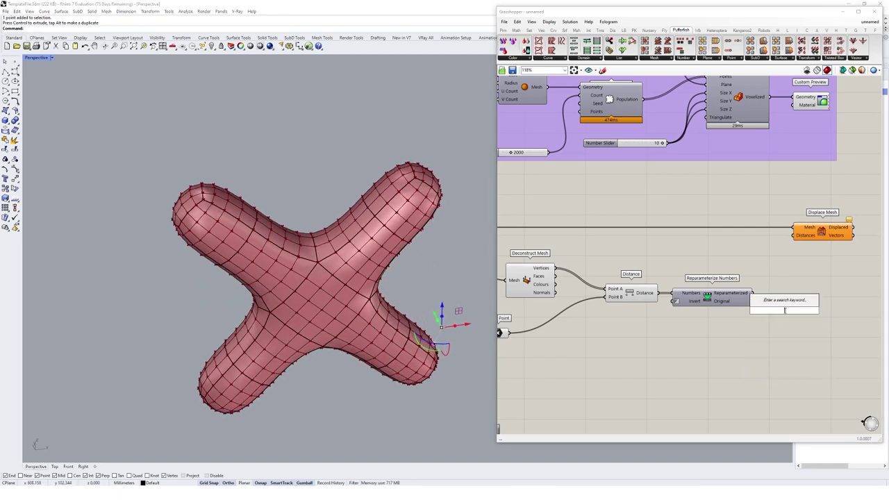
pyautogui.write('mult')
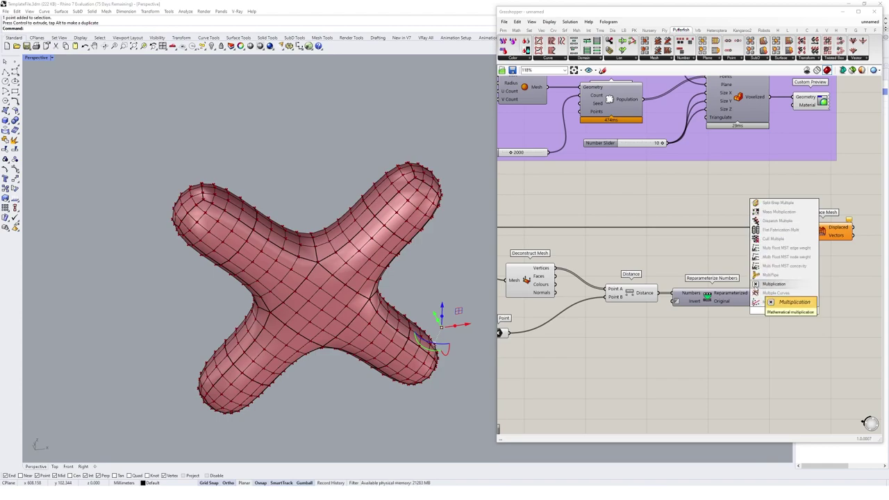
pyautogui.click(774, 284)
pyautogui.moveTo(778, 314); pyautogui.dragTo(793, 297)
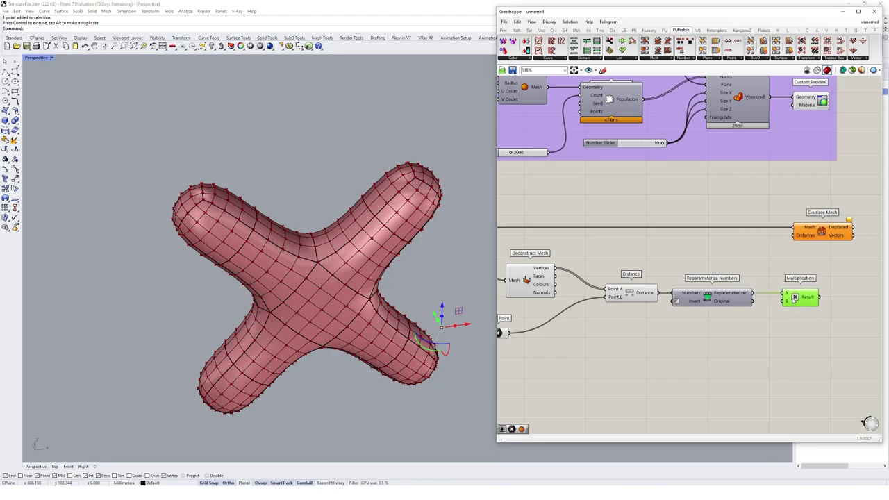
pyautogui.doubleClick(743, 333)
pyautogui.write('2.5')
pyautogui.press('Return')
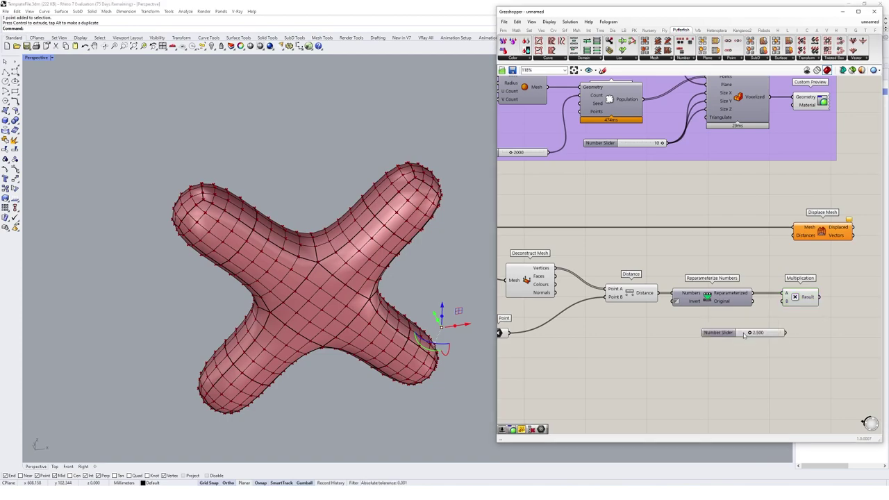
pyautogui.moveTo(740, 327); pyautogui.dragTo(738, 324)
pyautogui.press('Delete')
# Add a number slider set to 25.00 and connect it to Multiplication's B input.
pyautogui.doubleClick(725, 359)
pyautogui.write('2')
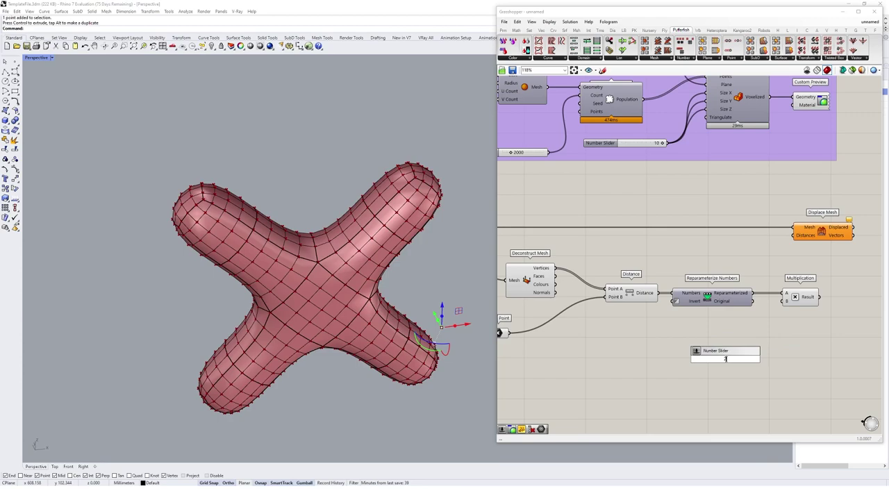
pyautogui.write('50')
pyautogui.press('Return')
pyautogui.moveTo(769, 359); pyautogui.dragTo(787, 302)
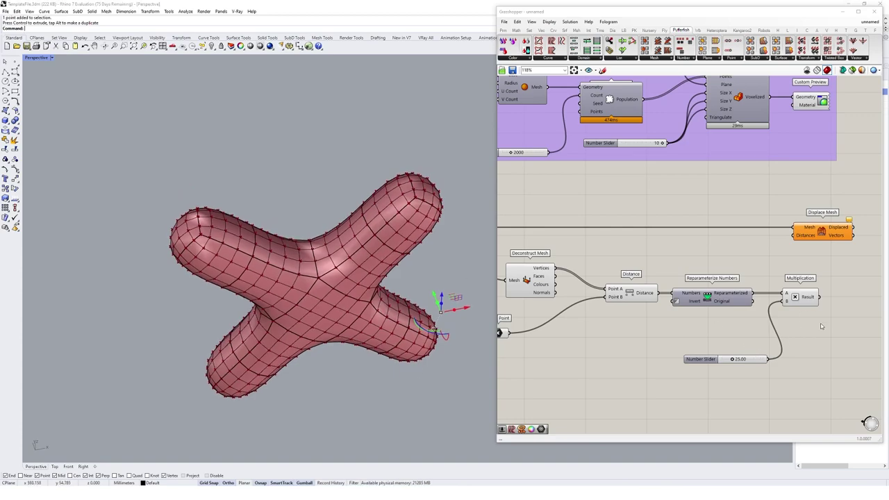
# Connect the Multiplication result to the Distances input of Displace Mesh.
pyautogui.moveTo(821, 300); pyautogui.dragTo(794, 235)
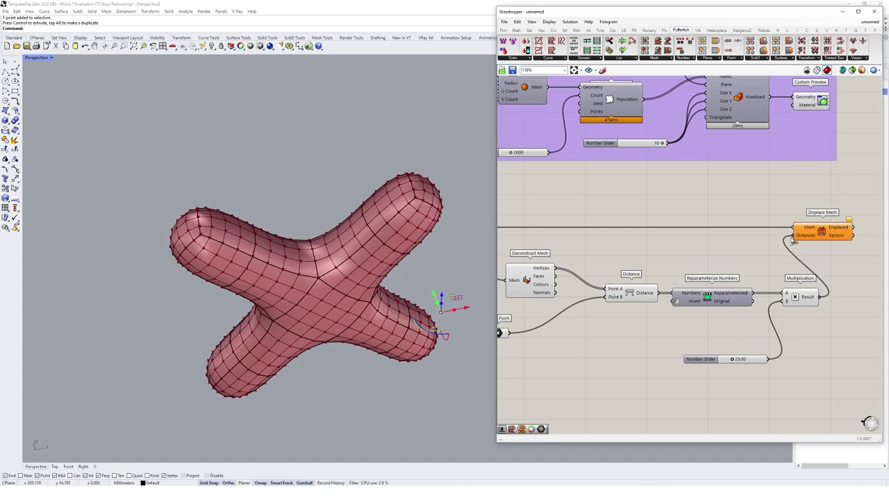
pyautogui.moveTo(448, 312); pyautogui.dragTo(379, 274, button='right')
pyautogui.scroll(-4, 379, 273)
pyautogui.scroll(2, 442, 308)
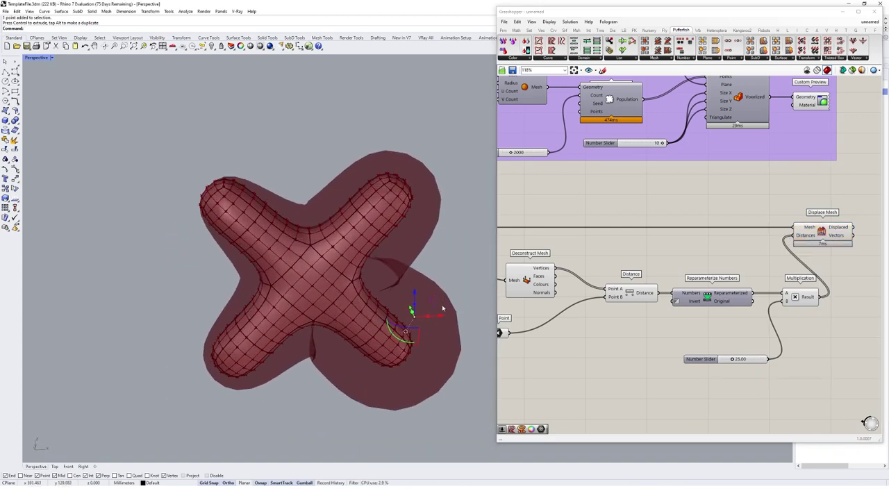
pyautogui.moveTo(443, 307); pyautogui.dragTo(442, 314, button='right')
# Move the reference point around the ends of the mesh's arms to examine the displacement, and highlight the Displace Mesh result.
pyautogui.moveTo(436, 303); pyautogui.dragTo(198, 362)
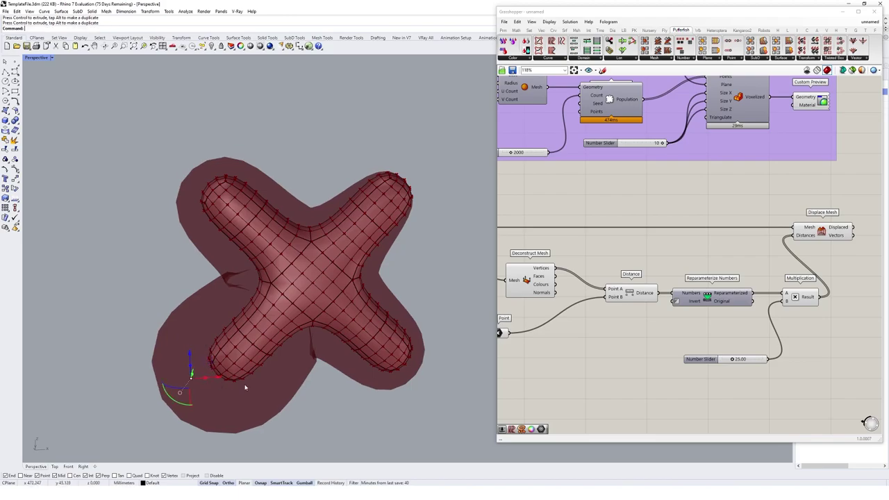
pyautogui.moveTo(209, 383); pyautogui.dragTo(410, 196, button='right')
pyautogui.scroll(5, 266, 377)
pyautogui.scroll(-5, 246, 317)
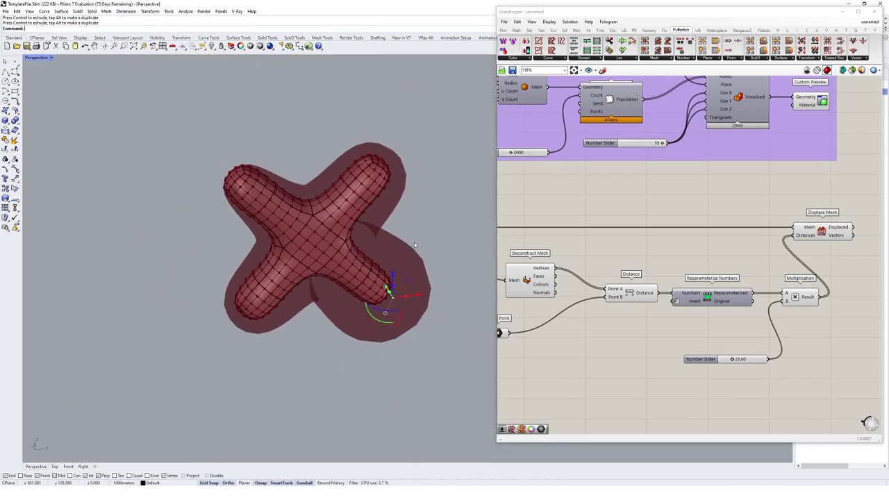
pyautogui.click(828, 235)
pyautogui.moveTo(828, 235); pyautogui.dragTo(708, 246, button='right')
pyautogui.moveTo(438, 271); pyautogui.dragTo(436, 271, button='right')
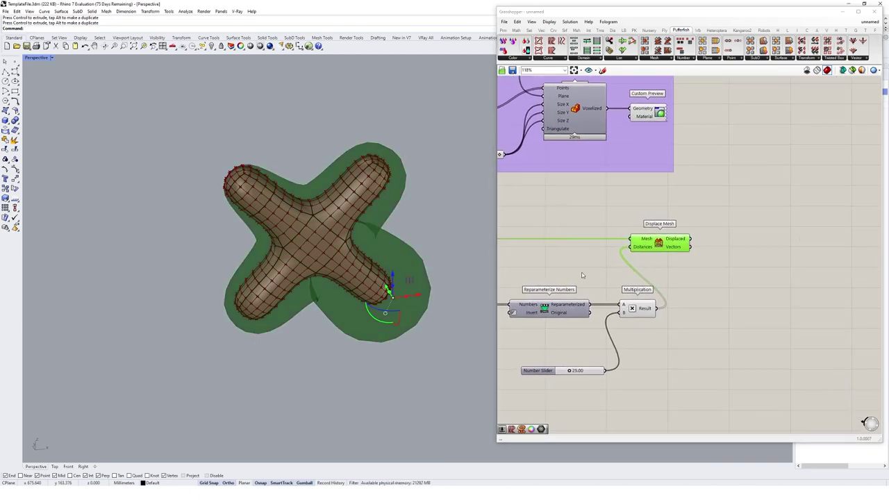
# Group all components of the mesh displacement definition below the Voxel Mesh group.
pyautogui.scroll(-4, 583, 275)
pyautogui.moveTo(583, 275); pyautogui.dragTo(709, 266, button='right')
pyautogui.moveTo(794, 219); pyautogui.dragTo(517, 338)
pyautogui.rightClick(542, 278)
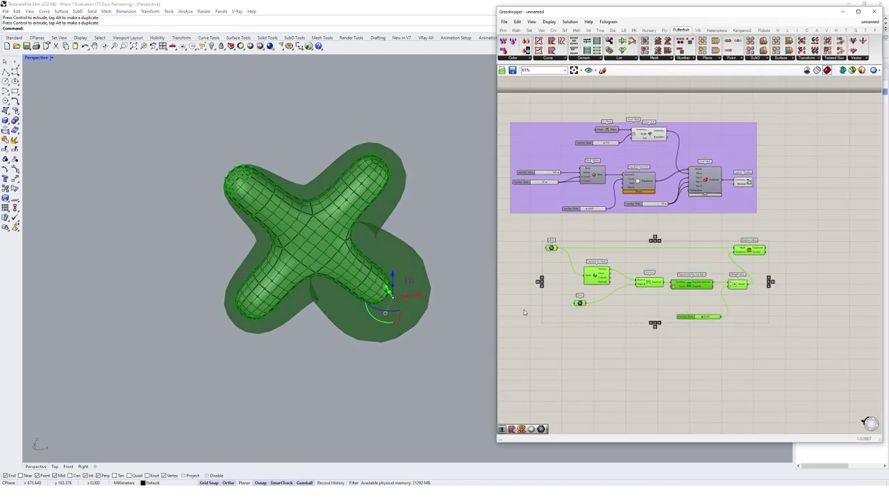
pyautogui.rightClick(523, 309)
pyautogui.click(555, 363)
# Shift the new group to align it under the Voxel Mesh group and name it "Displaced Mesh".
pyautogui.moveTo(595, 254); pyautogui.dragTo(569, 252)
pyautogui.rightClick(590, 248)
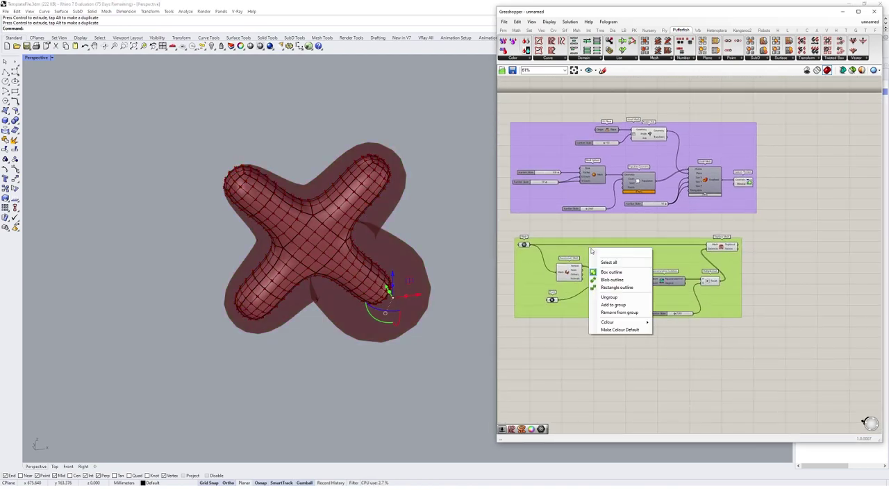
pyautogui.write('Displaced Mesh')
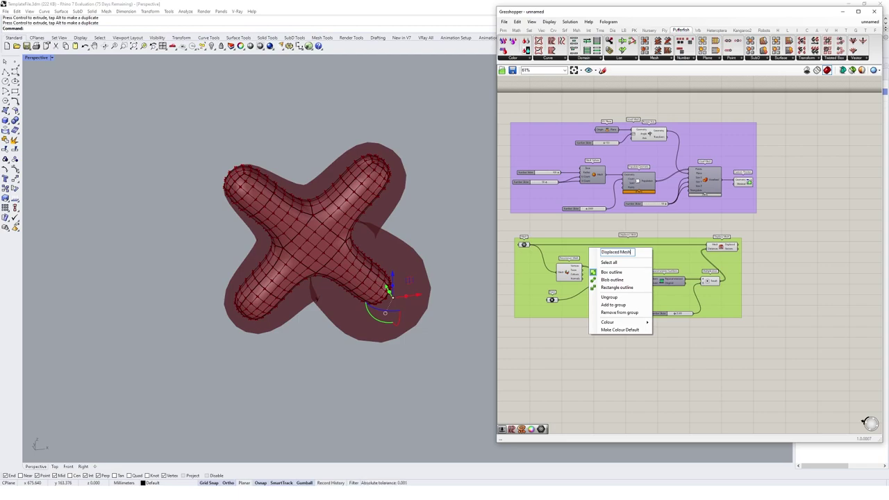
# Bake the Displace Mesh result into the Rhino document with the default attributes.
pyautogui.click(714, 355)
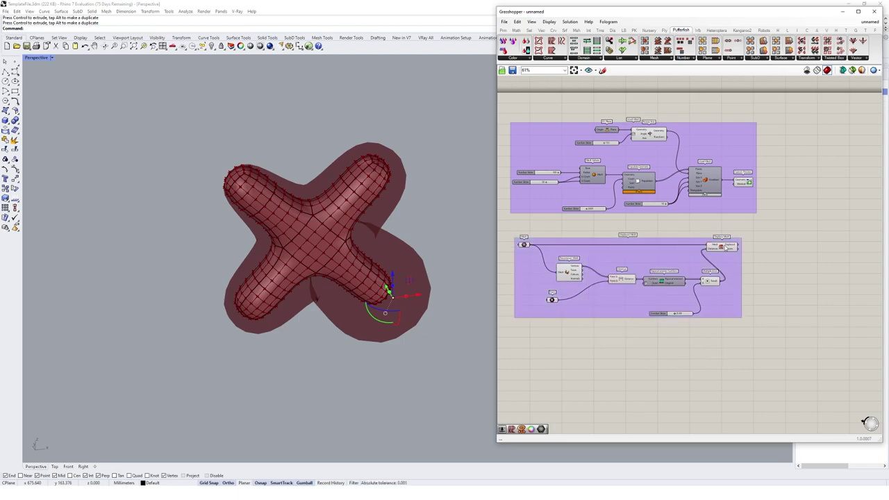
pyautogui.rightClick(722, 248)
pyautogui.click(750, 279)
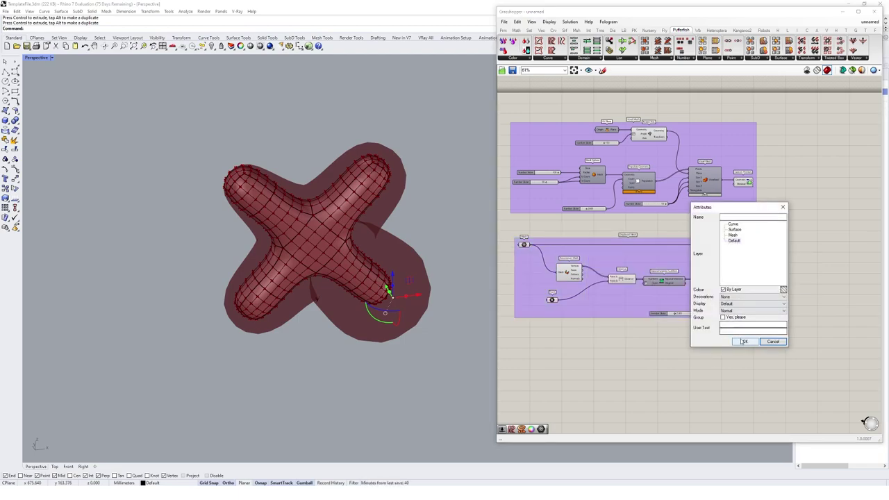
pyautogui.click(744, 341)
# Move the baked displaced mesh away from the original X-shaped mesh and rotate it.
pyautogui.scroll(-4, 382, 239)
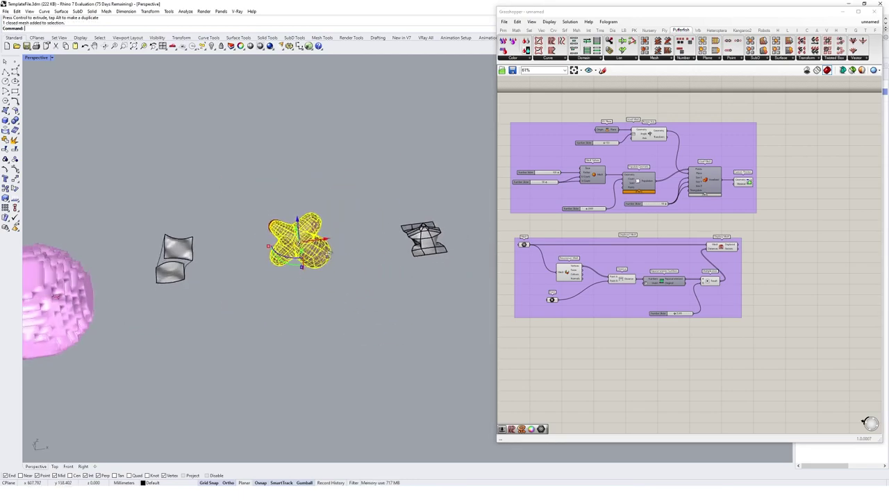
pyautogui.scroll(-4, 329, 254)
pyautogui.moveTo(329, 255); pyautogui.dragTo(360, 286, button='right')
pyautogui.moveTo(292, 257); pyautogui.dragTo(234, 165)
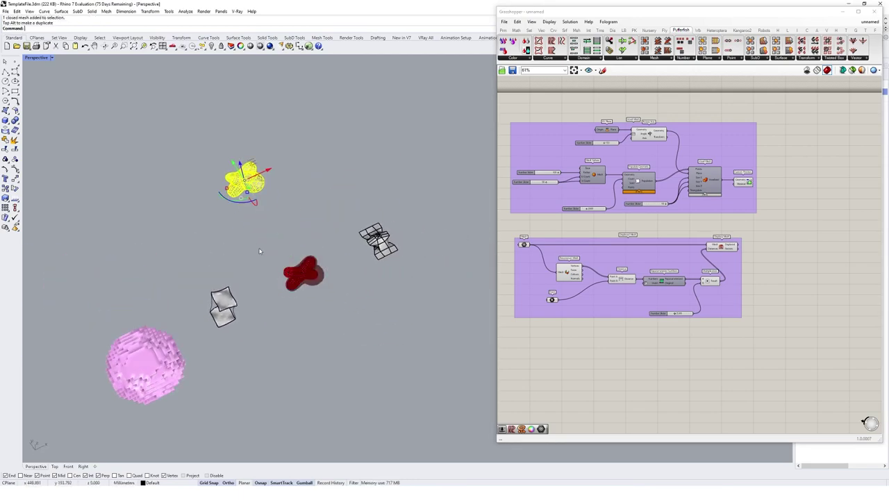
pyautogui.scroll(4, 260, 251)
pyautogui.moveTo(260, 252); pyautogui.dragTo(239, 271, button='right')
pyautogui.moveTo(210, 345); pyautogui.dragTo(274, 314)
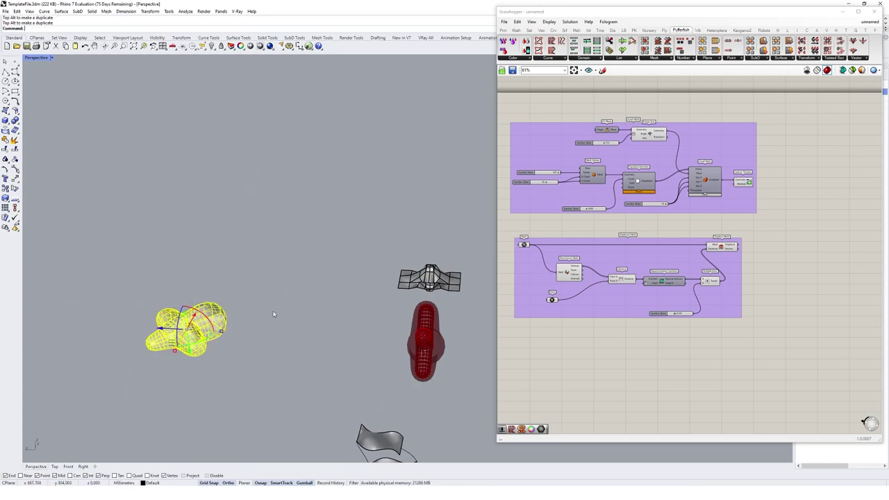
pyautogui.click(274, 314)
pyautogui.moveTo(273, 314); pyautogui.dragTo(278, 278, button='right')
# Turn off the preview of all components in the Displaced Mesh group.
pyautogui.moveTo(707, 263); pyautogui.dragTo(724, 246, button='right')
pyautogui.moveTo(521, 215); pyautogui.dragTo(789, 335)
pyautogui.rightClick(791, 226)
pyautogui.click(798, 227)
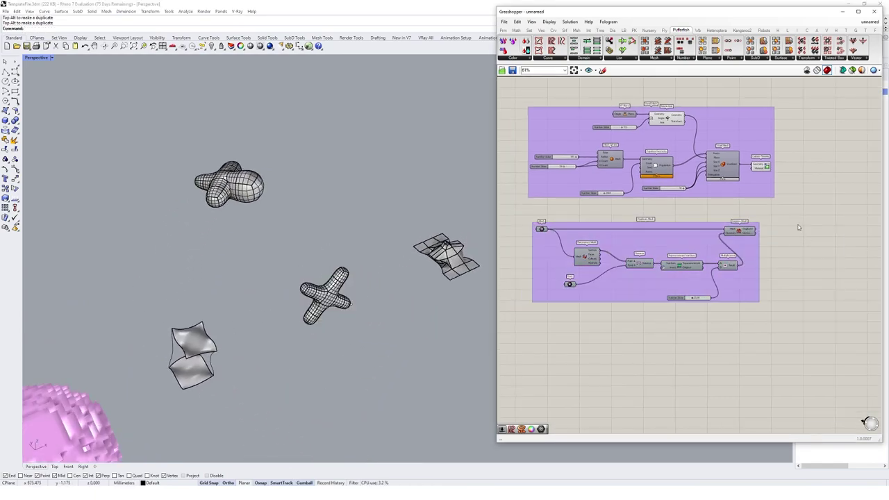
# Examine the original X-shaped mesh and the baked displaced mesh, selecting each in turn.
pyautogui.scroll(4, 379, 267)
pyautogui.moveTo(378, 267)
pyautogui.mouseDown(button='right')
pyautogui.moveTo(407, 288)
pyautogui.moveTo(388, 273)
pyautogui.mouseUp(button='right')
pyautogui.click(381, 279)
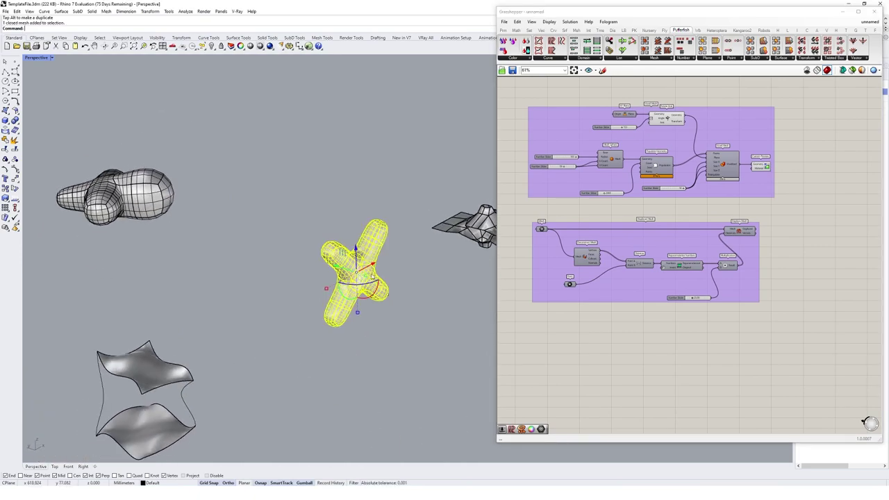
pyautogui.keyDown('shift'); pyautogui.moveTo(138, 214); pyautogui.dragTo(267, 251, button='right'); pyautogui.keyUp('shift')
pyautogui.click(267, 250)
pyautogui.click(346, 275)
pyautogui.moveTo(345, 276); pyautogui.dragTo(397, 299, button='right')
pyautogui.keyDown('shift'); pyautogui.moveTo(398, 299); pyautogui.dragTo(333, 275, button='right'); pyautogui.keyUp('shift')
pyautogui.keyDown('shift'); pyautogui.moveTo(334, 274); pyautogui.dragTo(383, 249, button='right'); pyautogui.keyUp('shift')
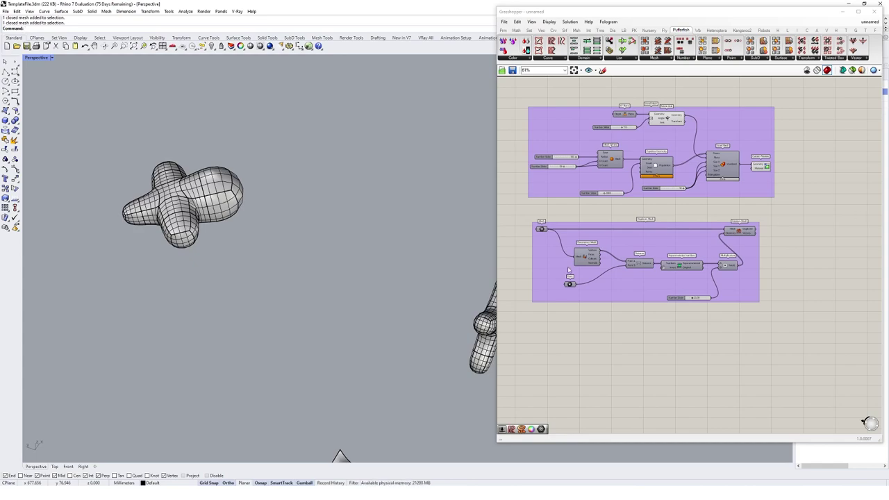
# Add a Mesh parameter below the Displaced Mesh group and reference both the original and the baked displaced mesh.
pyautogui.scroll(3, 564, 290)
pyautogui.doubleClick(564, 291)
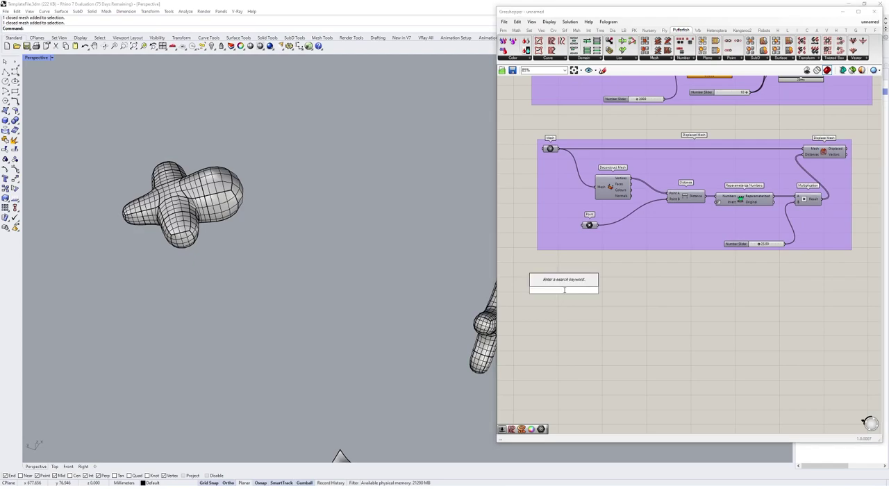
pyautogui.write('mesh')
pyautogui.click(553, 285)
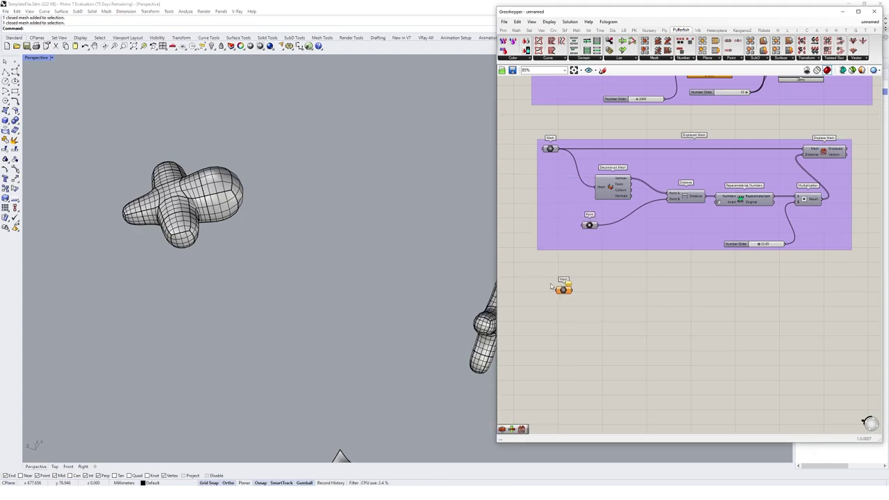
pyautogui.rightClick(561, 289)
pyautogui.click(602, 377)
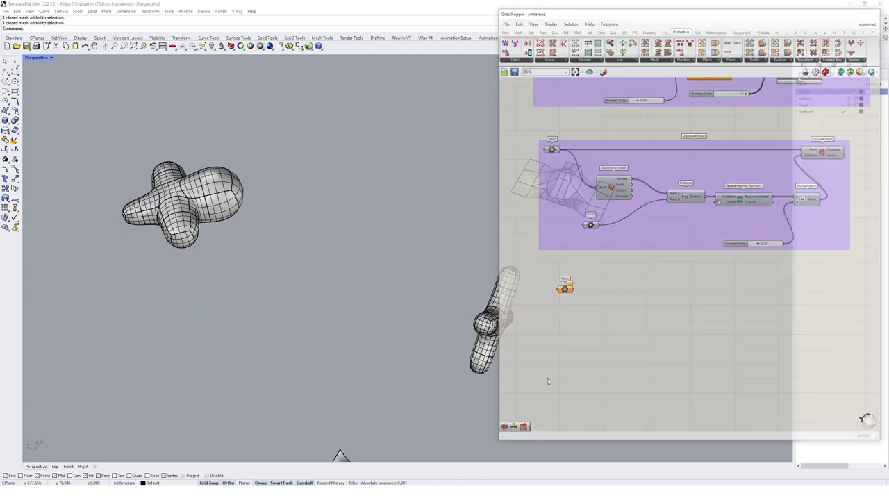
pyautogui.click(182, 202)
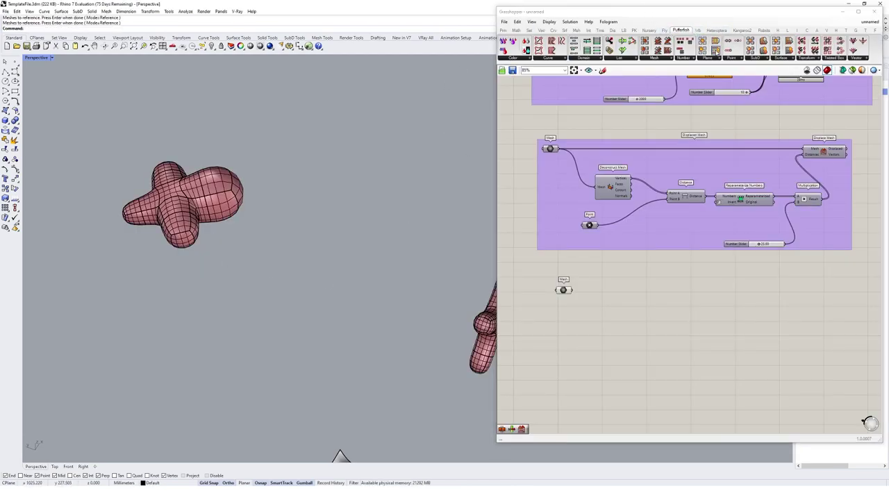
# Add Pufferfish's Tween Through Meshes component and connect the referenced meshes to its Meshes input.
pyautogui.click(659, 60)
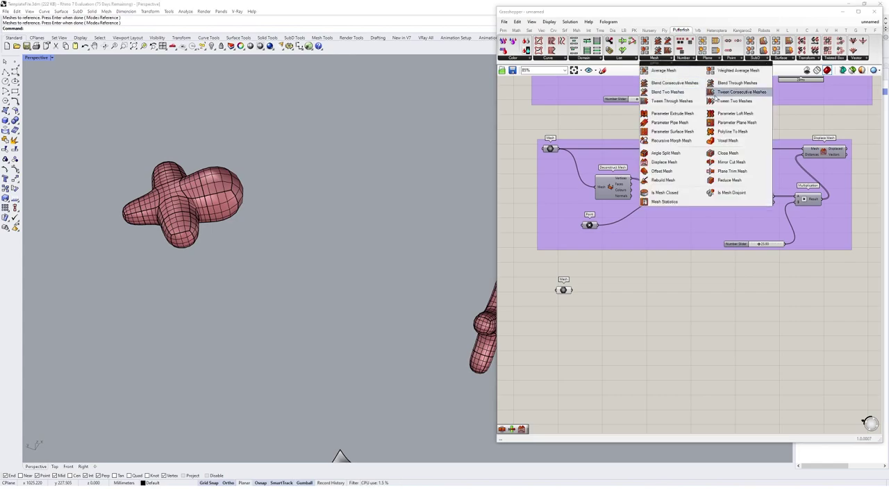
pyautogui.click(671, 101)
pyautogui.click(614, 305)
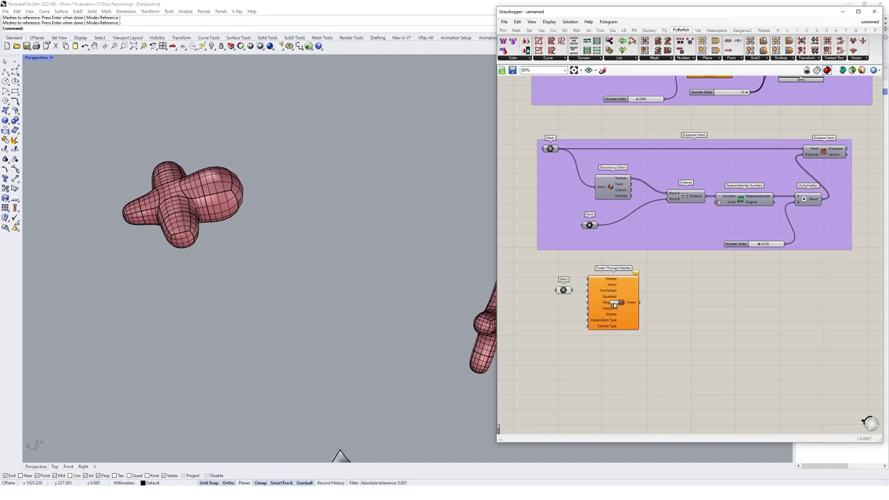
pyautogui.moveTo(614, 307); pyautogui.dragTo(640, 314)
pyautogui.moveTo(597, 293); pyautogui.dragTo(658, 308)
pyautogui.moveTo(330, 290); pyautogui.dragTo(315, 208, button='right')
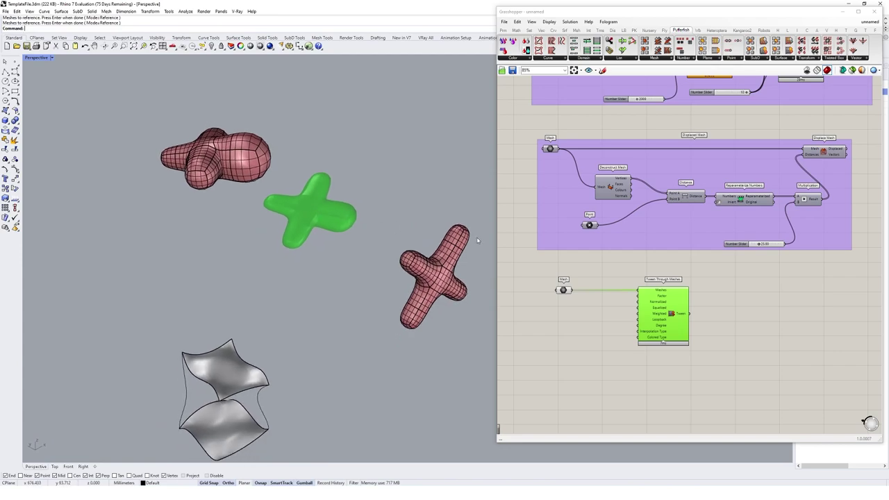
pyautogui.click(673, 344)
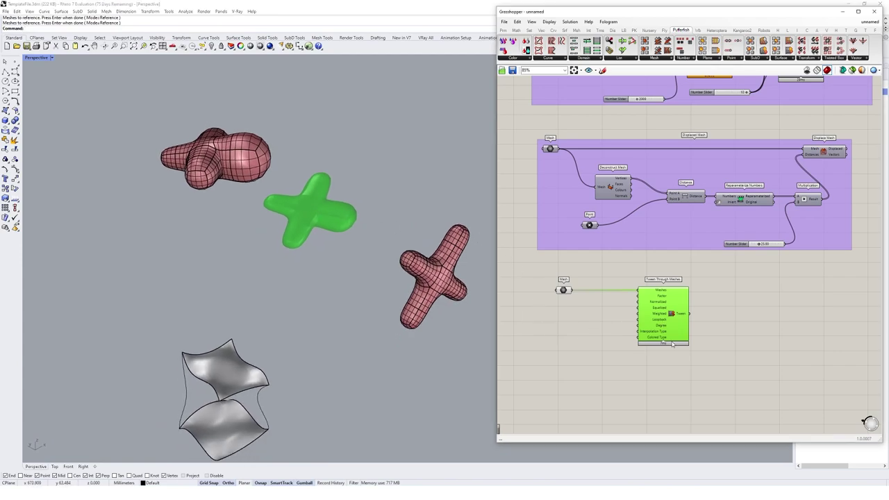
# Add a Range component and a number slider from 0 to 20 set to 10.
pyautogui.doubleClick(571, 329)
pyautogui.write('rang')
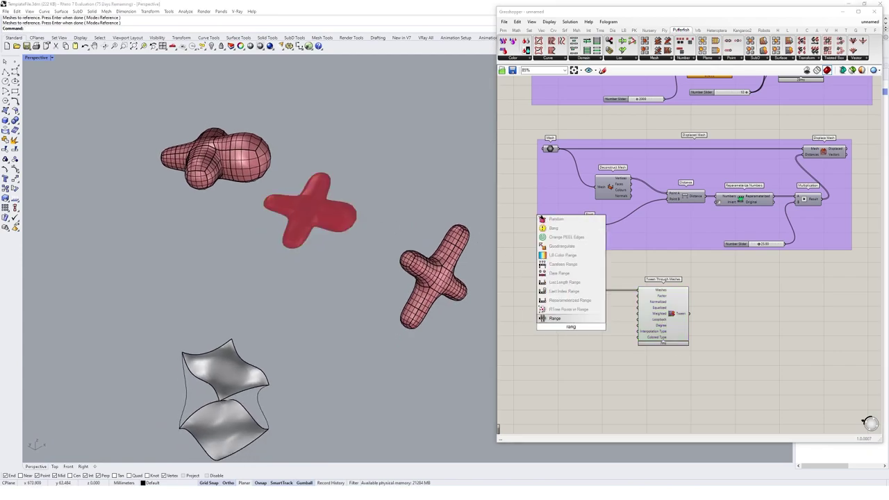
pyautogui.click(571, 318)
pyautogui.doubleClick(535, 343)
pyautogui.write('0')
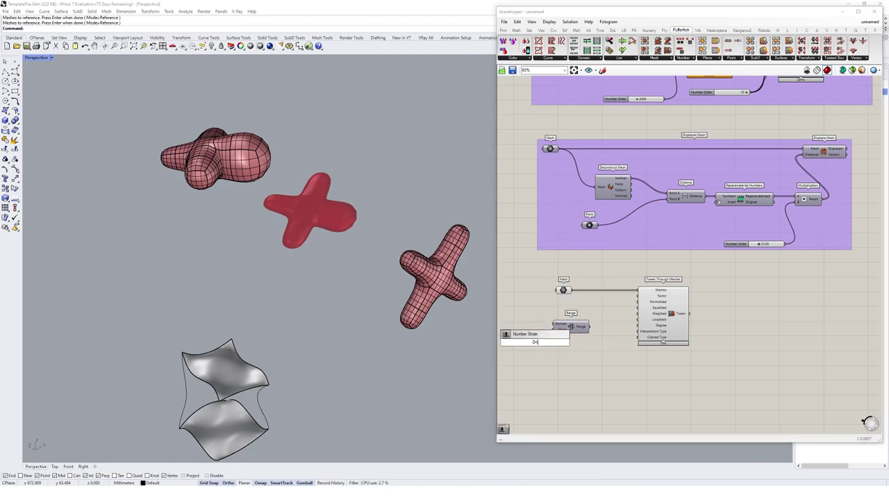
pyautogui.write('<10<20')
pyautogui.press('Return')
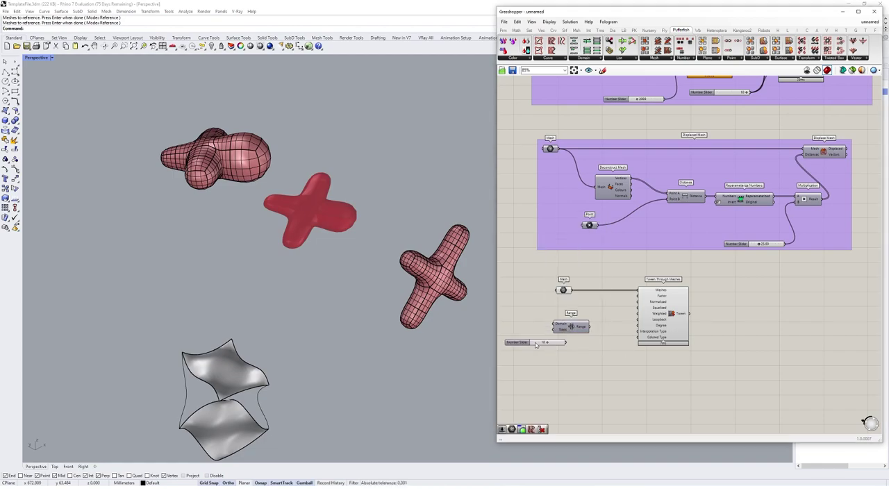
# Connect the slider to the Range's Steps input and the Range output to the Factor input of Tween Through Meshes.
pyautogui.moveTo(556, 335); pyautogui.dragTo(554, 330)
pyautogui.moveTo(555, 342); pyautogui.dragTo(538, 329)
pyautogui.moveTo(595, 315); pyautogui.dragTo(504, 337)
pyautogui.moveTo(566, 329)
pyautogui.mouseDown()
pyautogui.moveTo(623, 321)
pyautogui.moveTo(643, 300)
pyautogui.mouseUp()
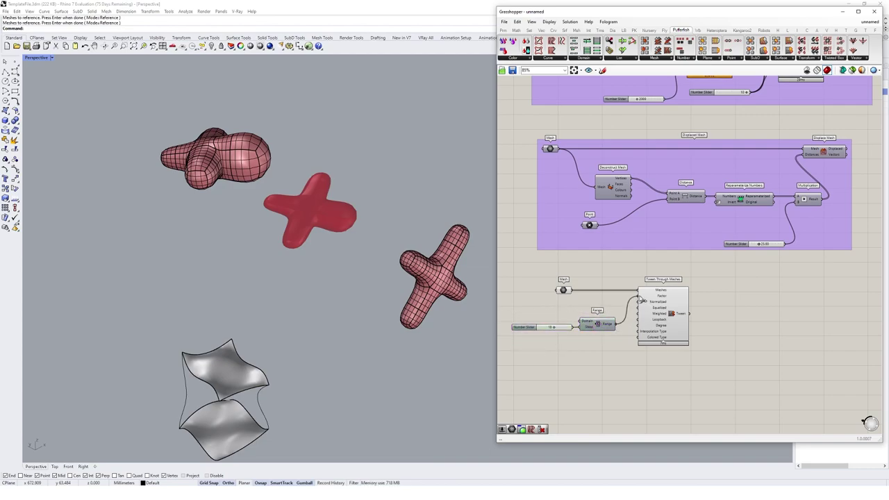
pyautogui.moveTo(330, 311); pyautogui.dragTo(298, 292, button='right')
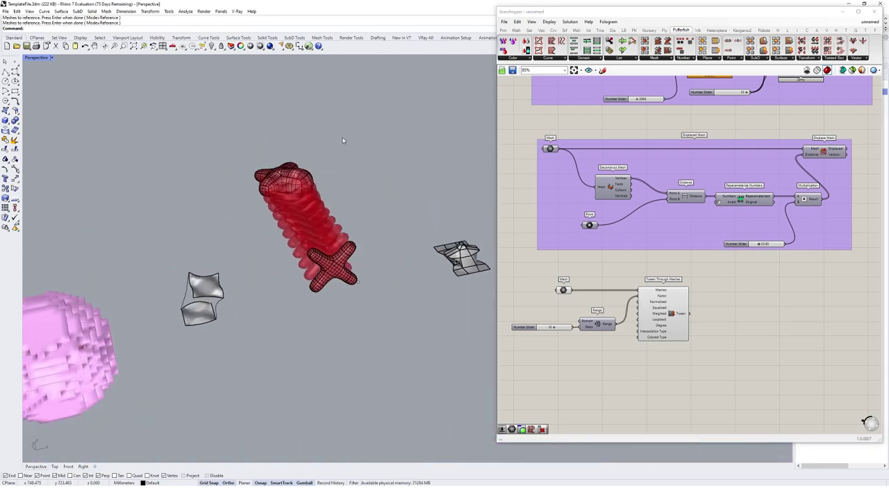
# Hide the two referenced meshes in the viewport so only the tweened meshes are displayed.
pyautogui.moveTo(341, 139); pyautogui.dragTo(271, 267)
pyautogui.write('Hide')
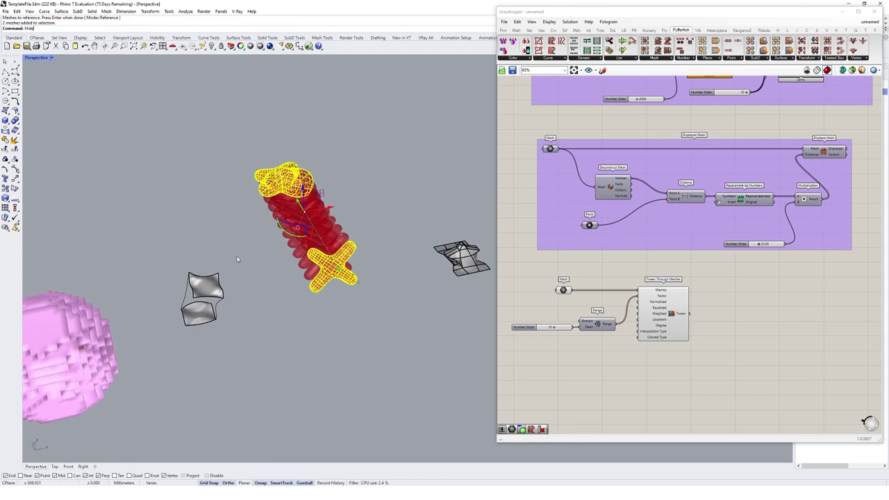
pyautogui.press('Return')
pyautogui.moveTo(243, 257); pyautogui.dragTo(293, 280, button='right')
pyautogui.scroll(4, 320, 280)
pyautogui.scroll(-3, 293, 279)
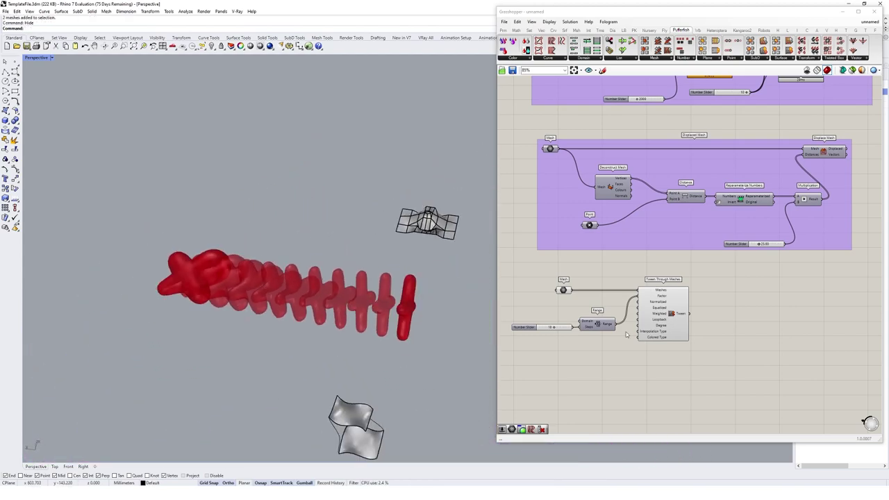
# Set the number of Range steps to 7.
pyautogui.scroll(5, 549, 327)
pyautogui.moveTo(594, 313); pyautogui.dragTo(581, 313)
pyautogui.moveTo(801, 294); pyautogui.dragTo(726, 294, button='right')
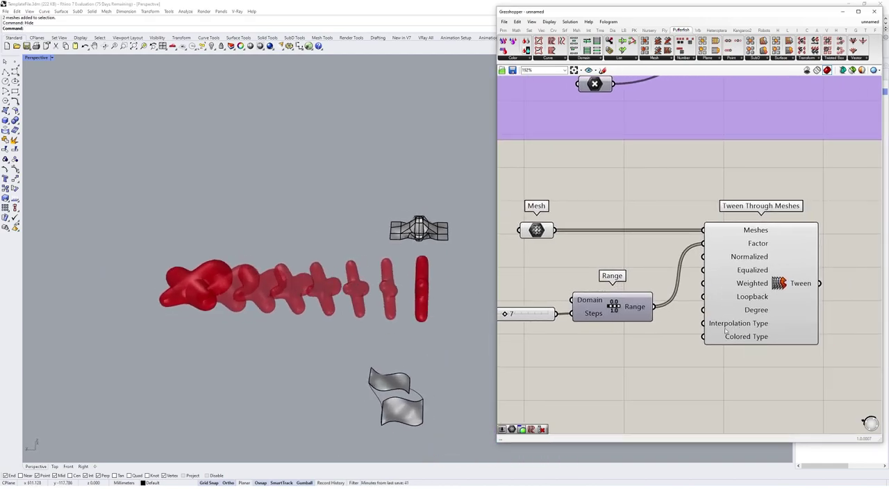
# Try interpolation types up to 3 on Tween Through Meshes with a 0-to-3 number slider, and remove the slider.
pyautogui.doubleClick(671, 351)
pyautogui.write('0')
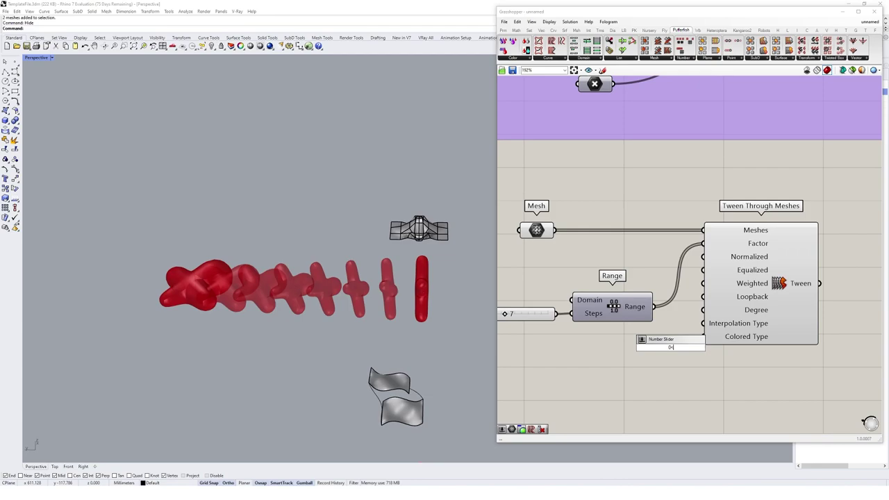
pyautogui.write('<3')
pyautogui.press('Return')
pyautogui.moveTo(633, 347); pyautogui.dragTo(564, 361)
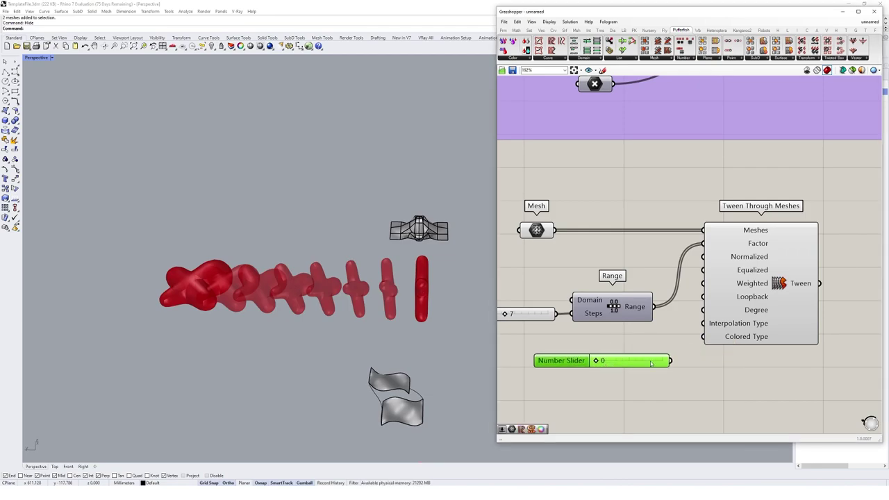
pyautogui.moveTo(671, 360); pyautogui.dragTo(703, 324)
pyautogui.moveTo(599, 361)
pyautogui.mouseDown()
pyautogui.moveTo(669, 362)
pyautogui.moveTo(602, 366)
pyautogui.mouseUp()
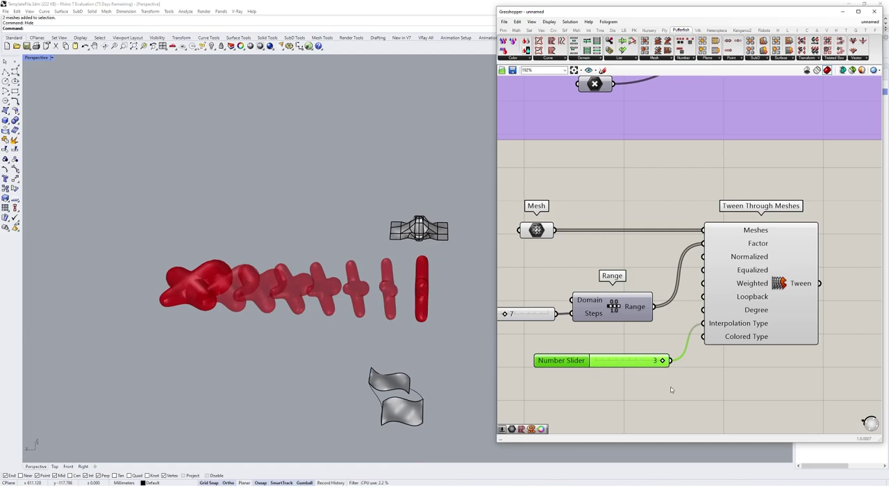
pyautogui.press('Delete')
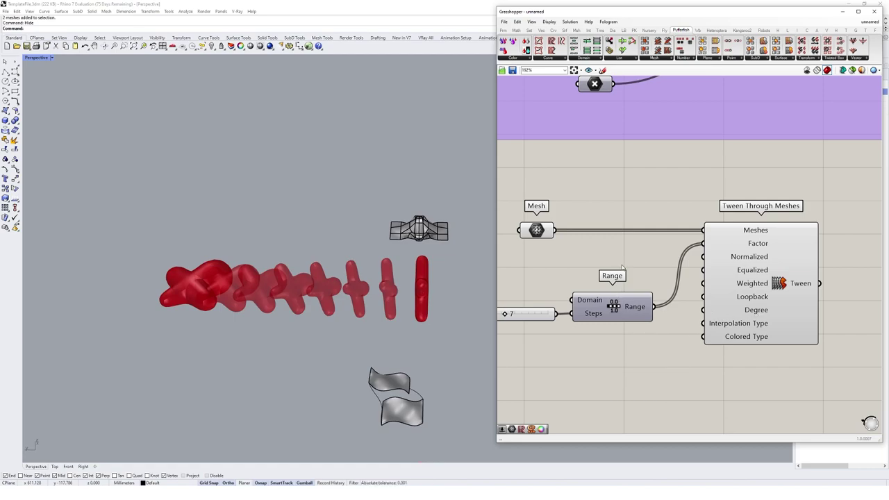
# Insert a Graph Mapper of the Bezier type between the Range output and the Factor input of Tween Through Meshes.
pyautogui.moveTo(614, 309); pyautogui.dragTo(550, 309)
pyautogui.doubleClick(594, 358)
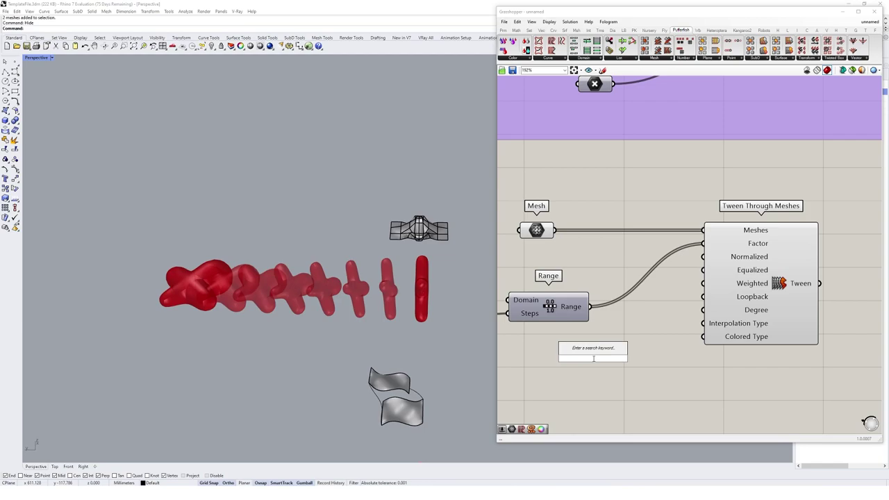
pyautogui.write('graph')
pyautogui.click(597, 339)
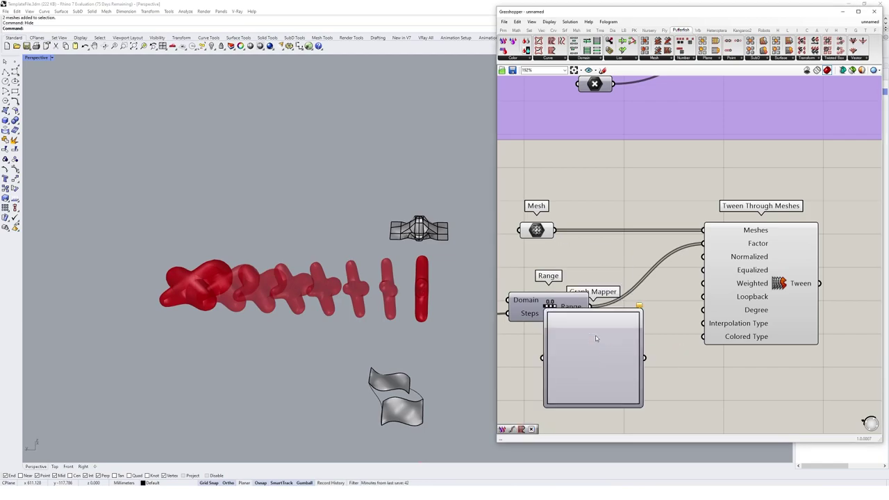
pyautogui.moveTo(590, 307); pyautogui.dragTo(542, 358)
pyautogui.rightClick(586, 357)
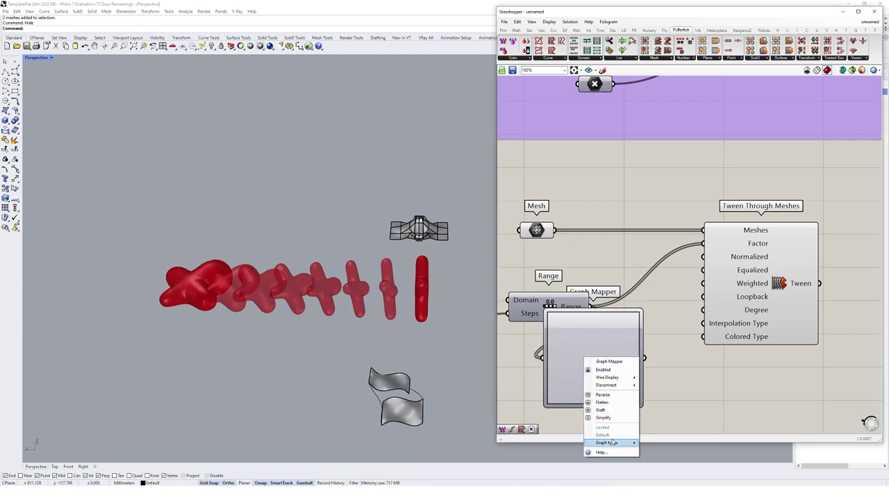
pyautogui.moveTo(608, 442)
pyautogui.click(657, 420)
pyautogui.moveTo(646, 358); pyautogui.dragTo(707, 247)
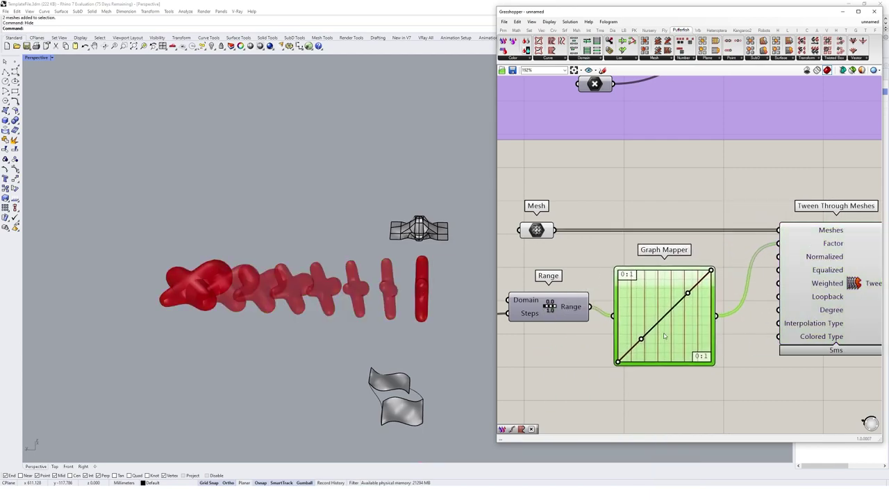
# Bend the Graph Mapper's curve below the diagonal with both handles to space the tweened meshes unevenly.
pyautogui.click(587, 374)
pyautogui.moveTo(644, 327); pyautogui.dragTo(665, 345)
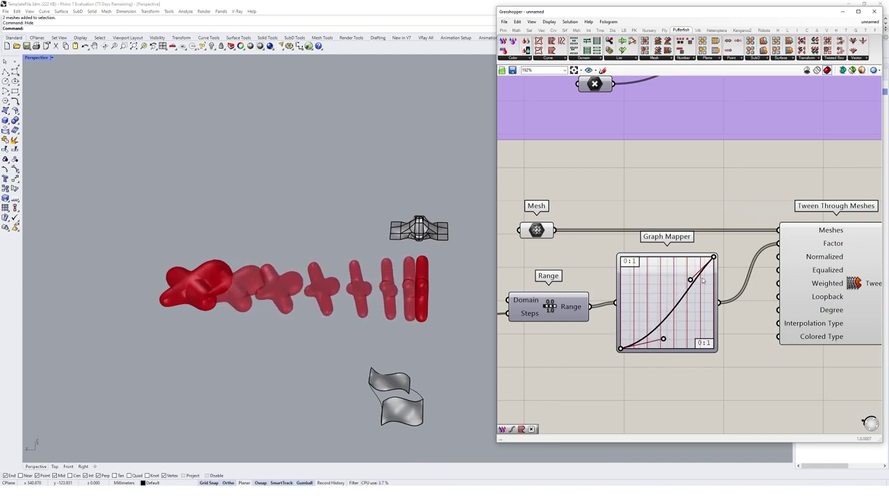
pyautogui.moveTo(691, 280); pyautogui.dragTo(699, 287)
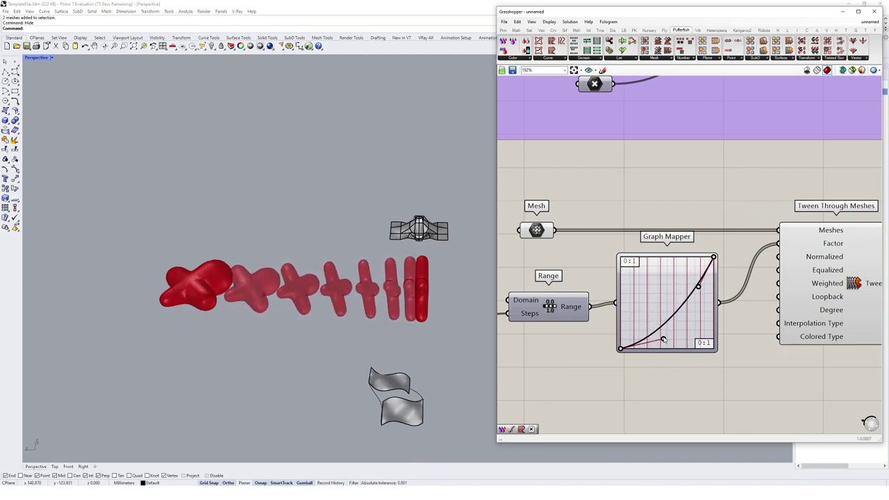
pyautogui.moveTo(663, 339); pyautogui.dragTo(657, 336)
pyautogui.moveTo(167, 369); pyautogui.dragTo(211, 333, button='right')
pyautogui.moveTo(698, 286); pyautogui.dragTo(702, 289)
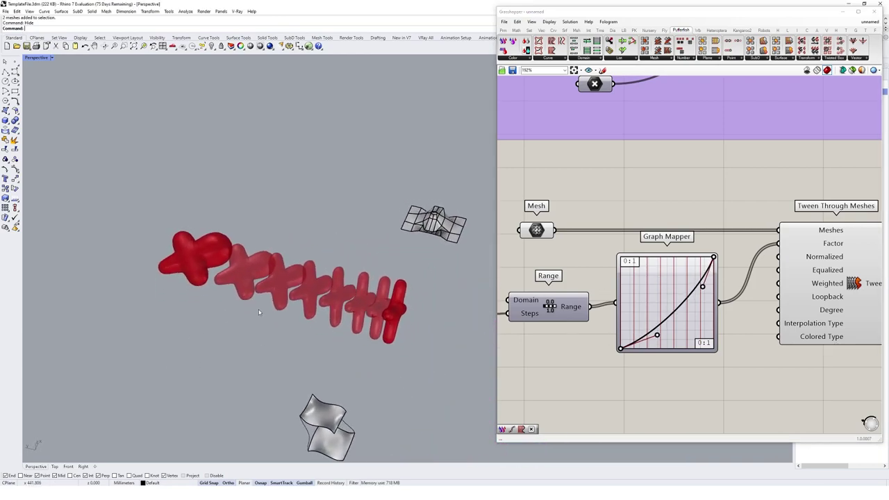
# Group the mesh tweening components, from the number slider to Tween Through Meshes, and line the group up below the Displaced Mesh group.
pyautogui.scroll(-3, 706, 241)
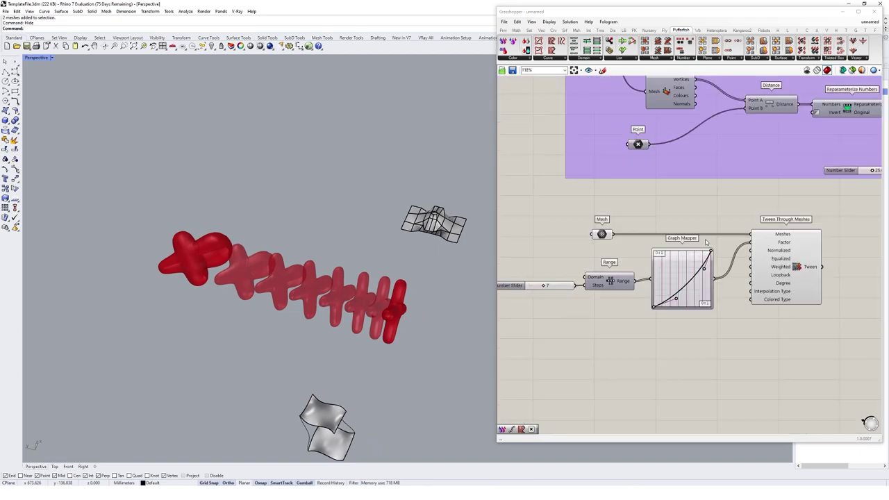
pyautogui.scroll(-2, 706, 241)
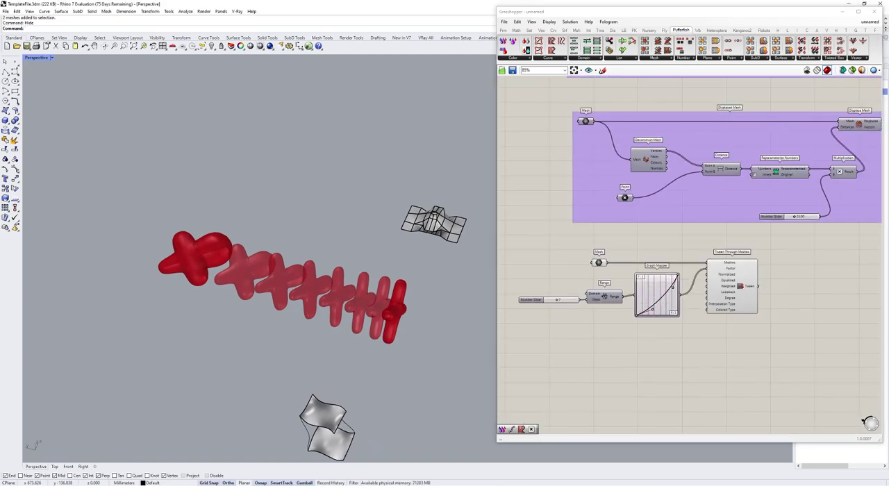
pyautogui.moveTo(804, 233); pyautogui.dragTo(543, 313)
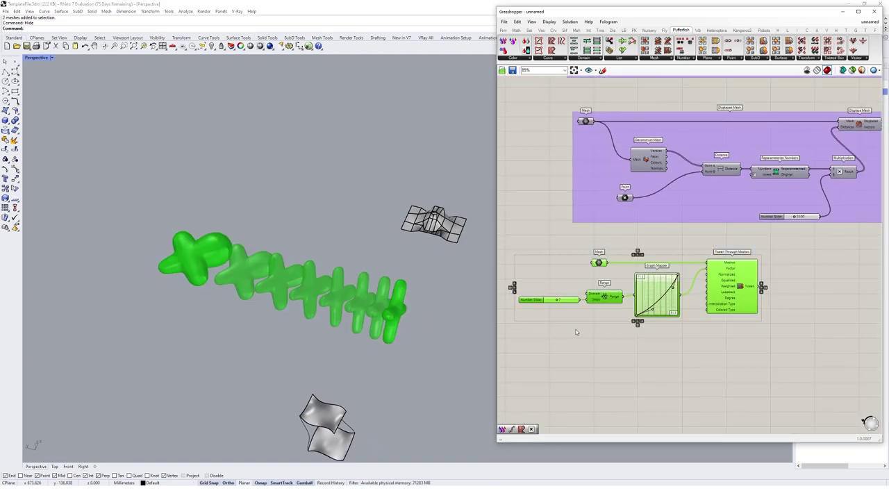
pyautogui.middleClick(577, 331)
pyautogui.click(603, 384)
pyautogui.moveTo(624, 294); pyautogui.dragTo(669, 276)
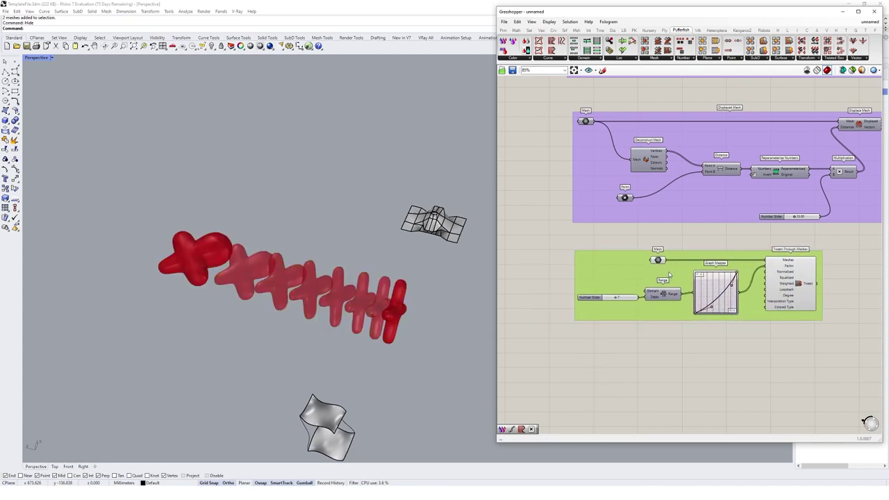
# Name the new group "Tweened Meshes" and nudge it closer to the Displaced Mesh group.
pyautogui.rightClick(634, 275)
pyautogui.write('Tweened Meshes')
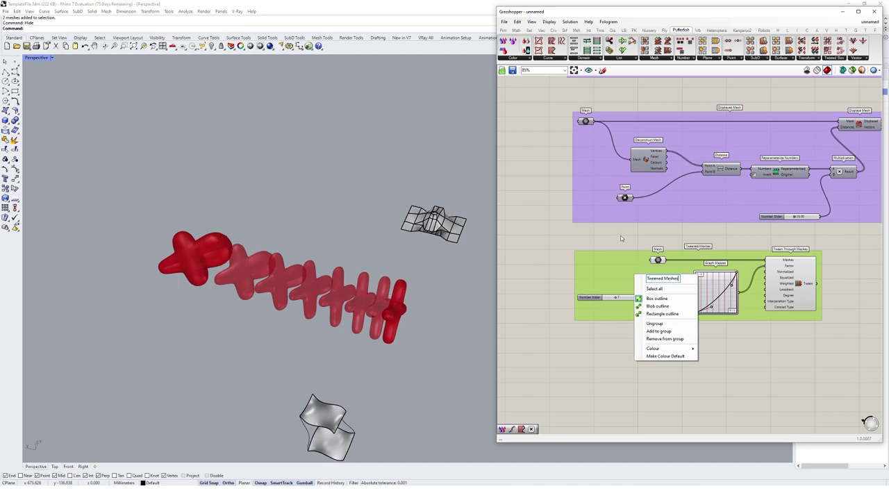
pyautogui.click(622, 238)
pyautogui.moveTo(612, 273); pyautogui.dragTo(607, 268)
pyautogui.click(701, 272)
pyautogui.click(670, 360)
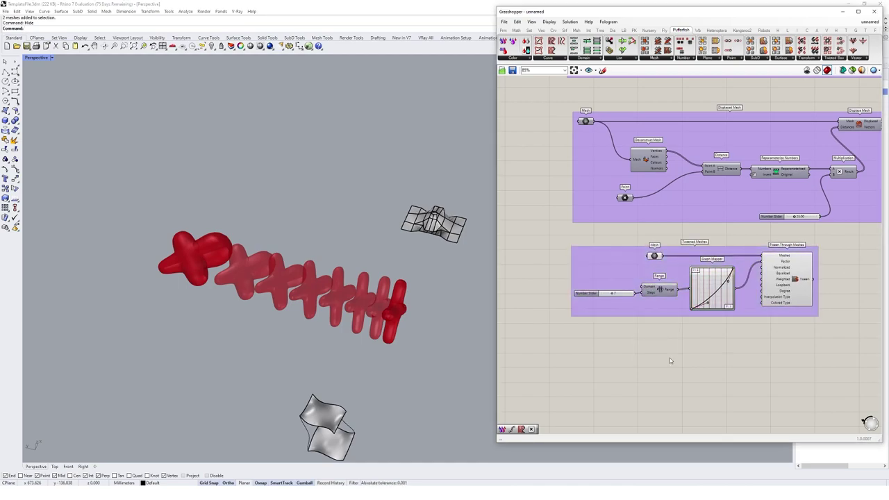
# Add a Surface parameter below the Tweened Meshes group and reference the upper wavy surface in it.
pyautogui.moveTo(413, 318); pyautogui.dragTo(650, 338, button='right')
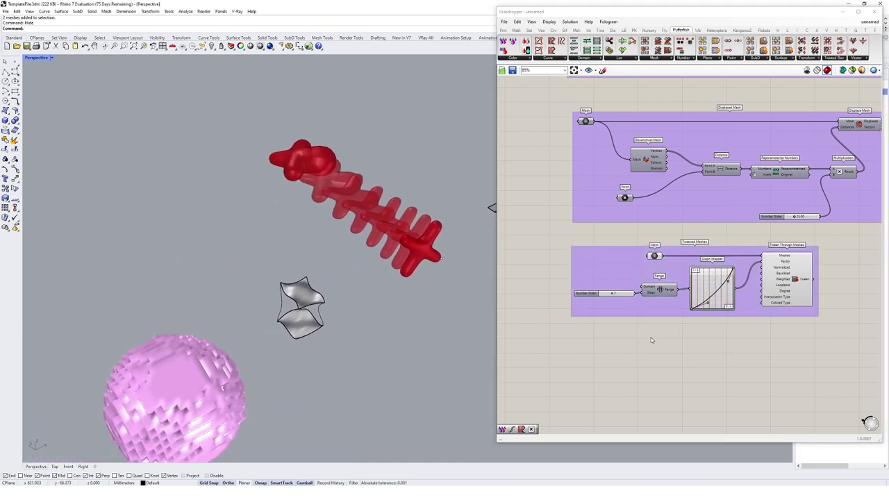
pyautogui.scroll(5, 226, 216)
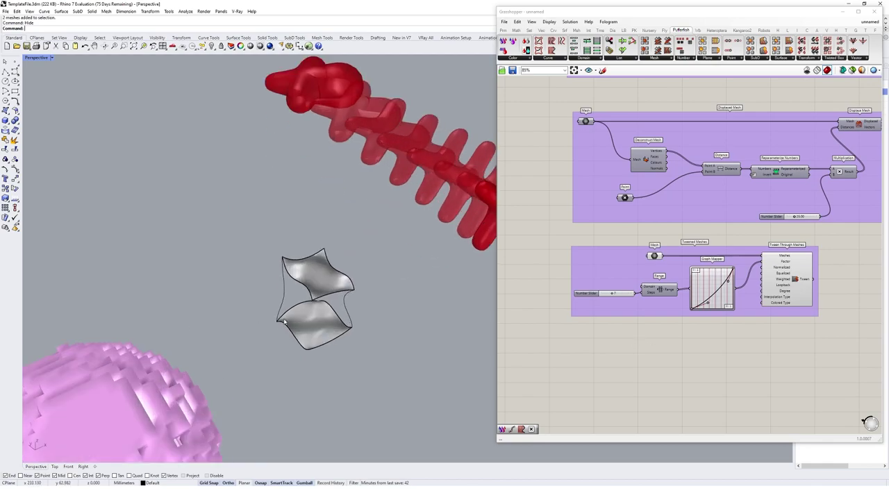
pyautogui.scroll(2, 252, 287)
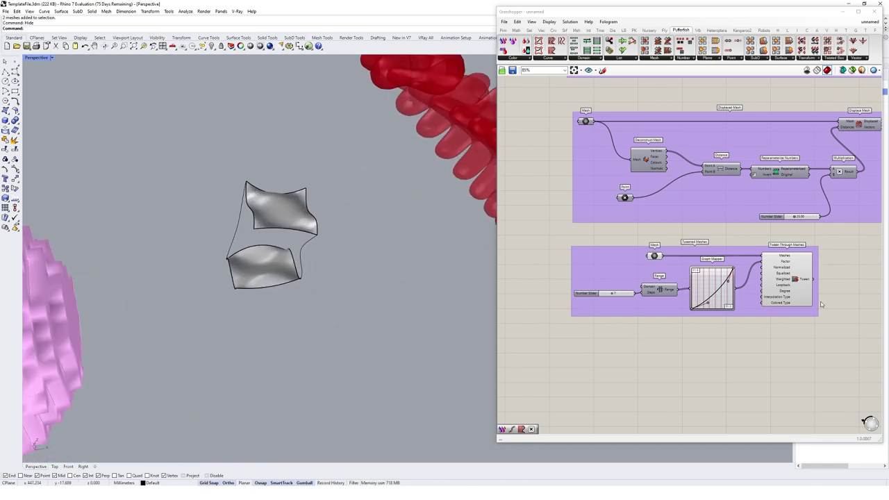
pyautogui.scroll(1, 591, 303)
pyautogui.doubleClick(592, 302)
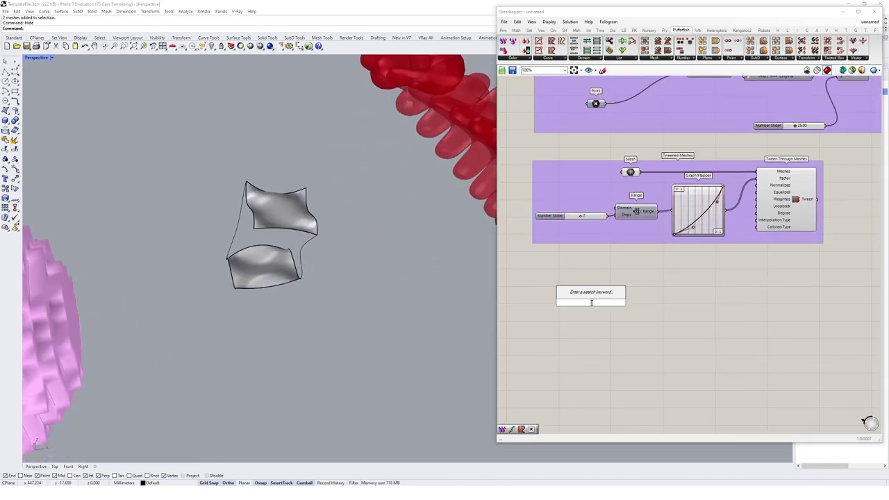
pyautogui.write('srf')
pyautogui.click(580, 285)
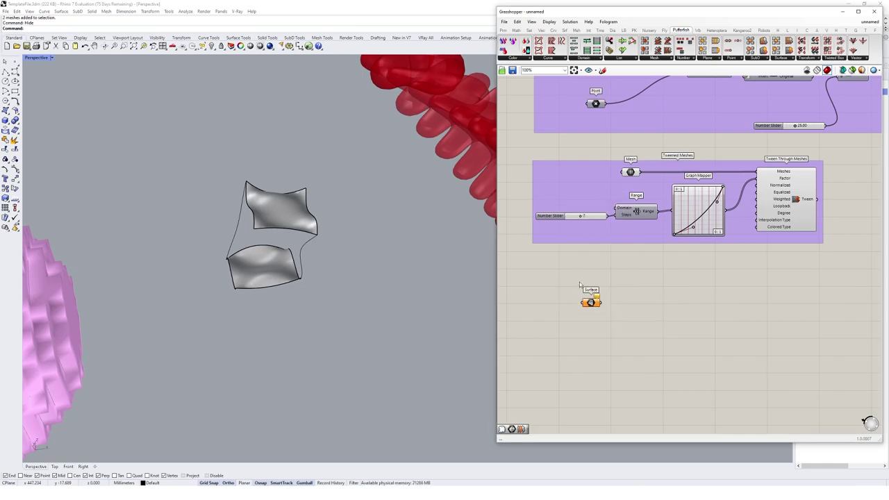
pyautogui.rightClick(588, 305)
pyautogui.click(621, 400)
pyautogui.click(298, 225)
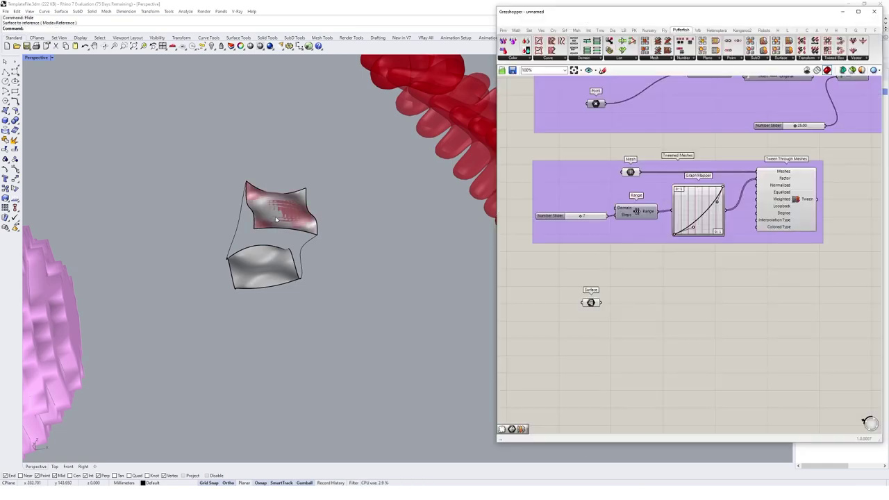
# Add Pufferfish's Parameter Surface Mesh component and connect the Surface parameter to its Surface input.
pyautogui.keyDown('shift'); pyautogui.moveTo(297, 245); pyautogui.dragTo(304, 262, button='right'); pyautogui.keyUp('shift')
pyautogui.scroll(6, 303, 263)
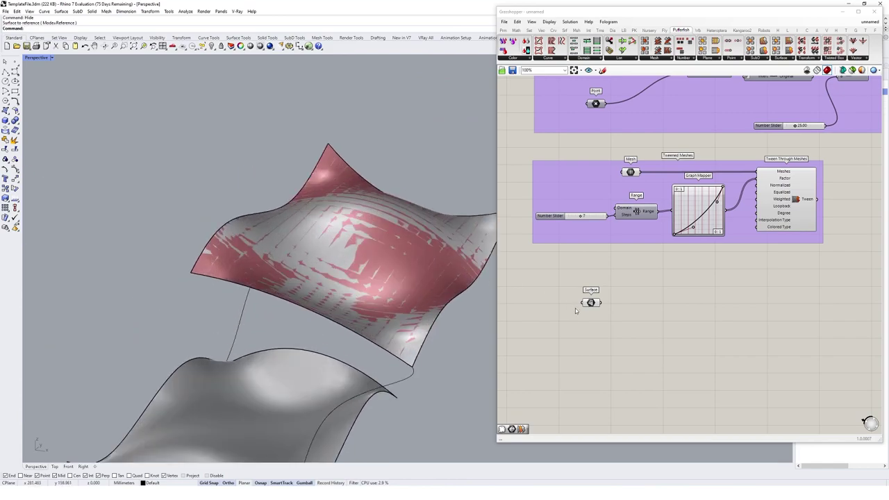
pyautogui.moveTo(590, 303)
pyautogui.mouseDown()
pyautogui.moveTo(581, 303)
pyautogui.moveTo(581, 315)
pyautogui.mouseUp()
pyautogui.click(639, 329)
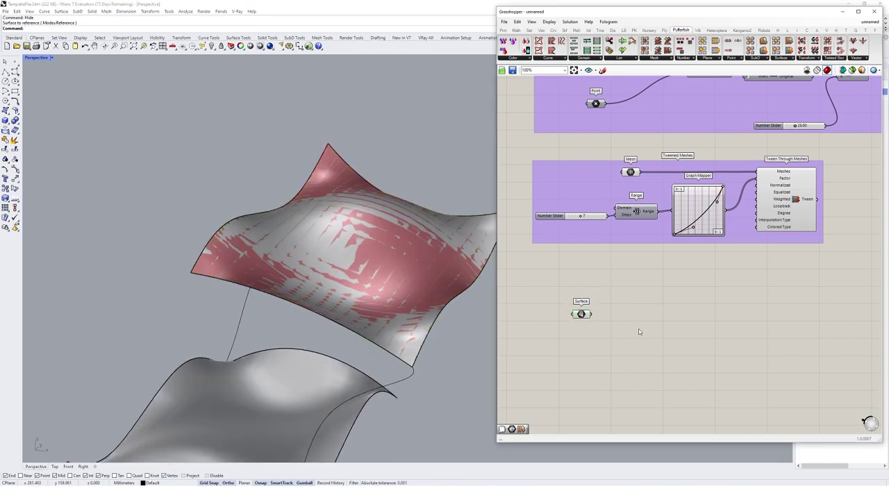
pyautogui.click(656, 58)
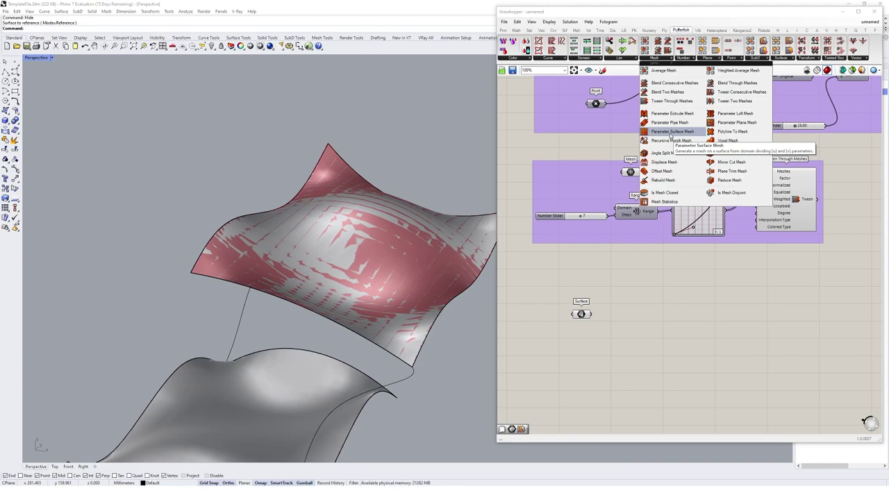
pyautogui.moveTo(671, 136); pyautogui.dragTo(668, 327)
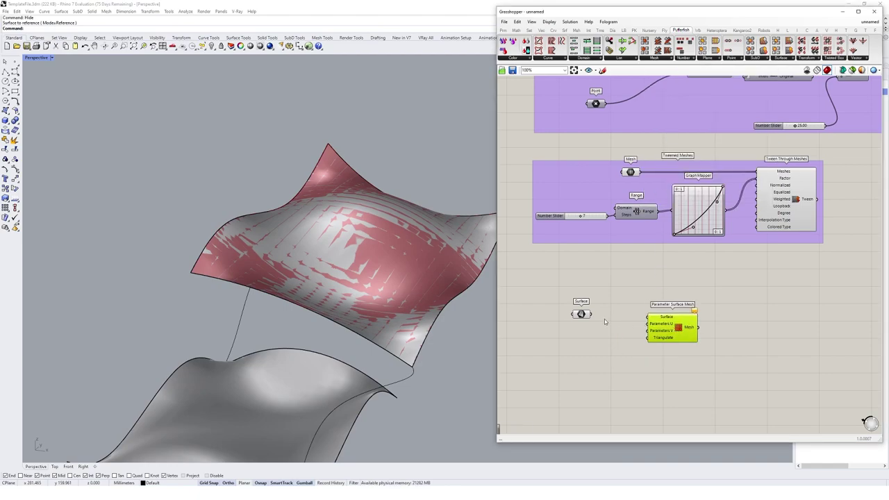
pyautogui.moveTo(593, 315); pyautogui.dragTo(682, 334)
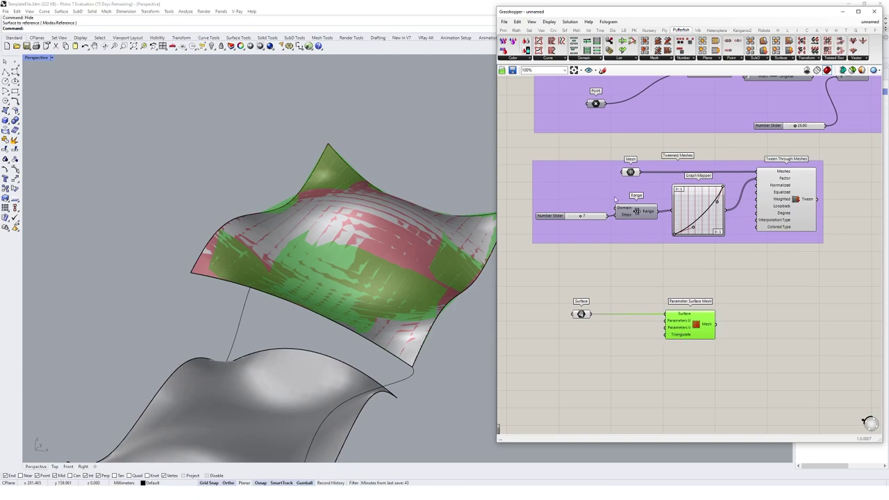
# Copy the 7-step number slider and Range beside Parameter Surface Mesh and connect the Range to both Parameters U and Parameters V.
pyautogui.moveTo(521, 195); pyautogui.dragTo(631, 340)
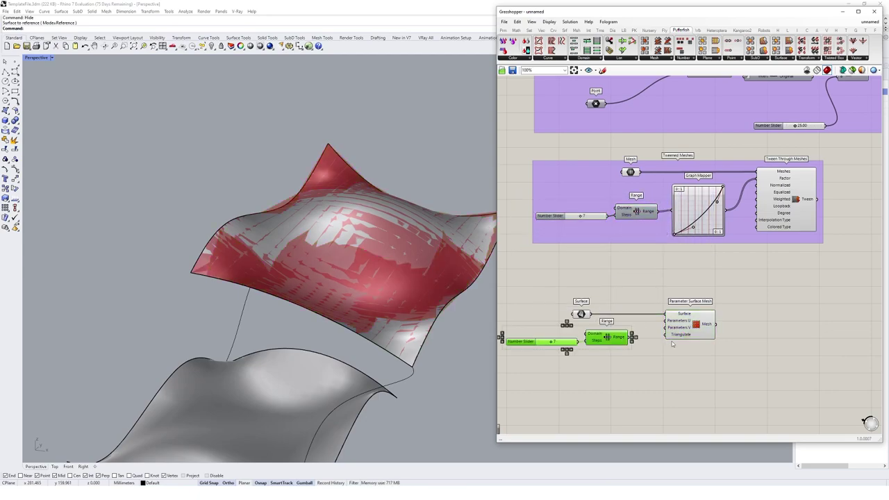
pyautogui.click(749, 349)
pyautogui.moveTo(703, 332); pyautogui.dragTo(736, 331)
pyautogui.doubleClick(649, 355)
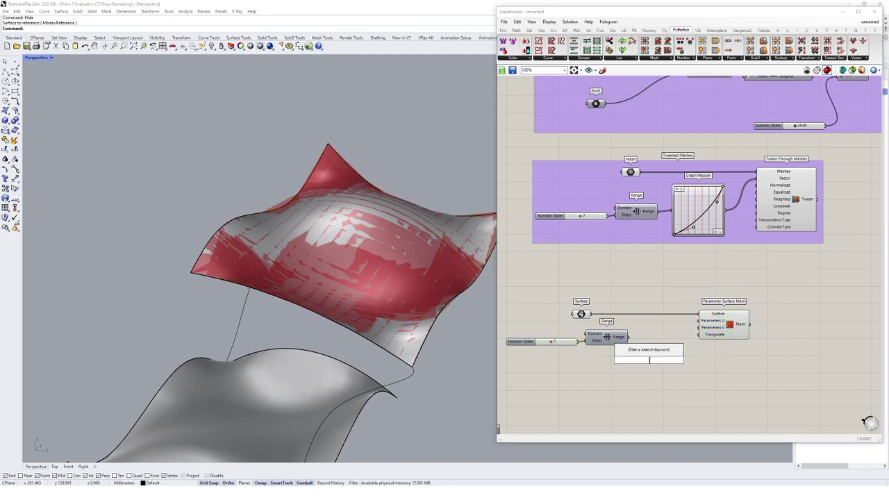
pyautogui.moveTo(628, 338); pyautogui.dragTo(699, 321)
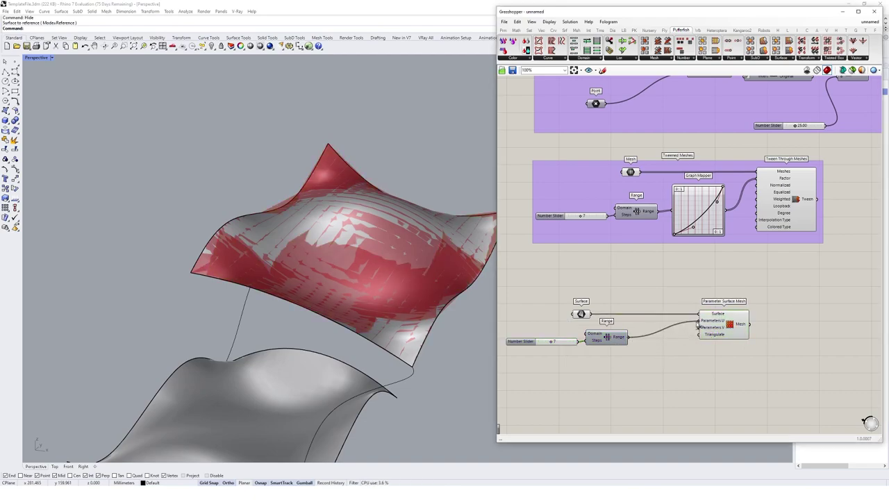
pyautogui.moveTo(630, 339); pyautogui.dragTo(701, 328)
pyautogui.click(717, 330)
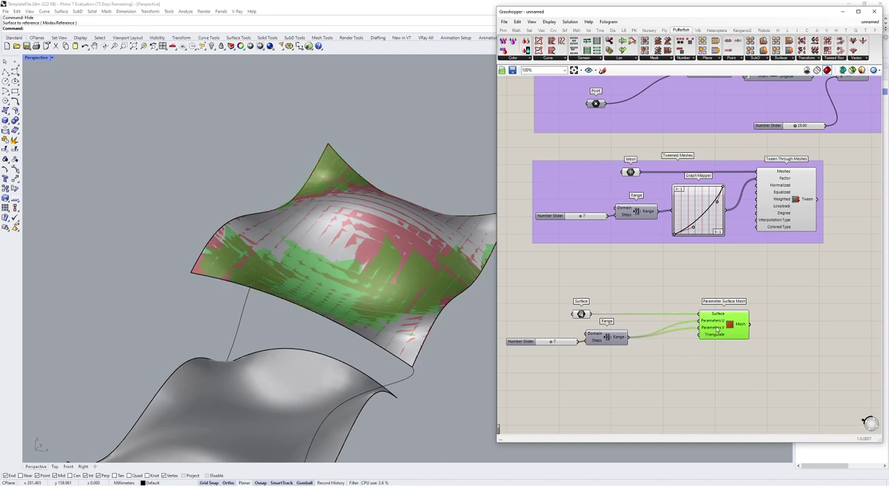
# Hide the original upper wavy surface in the Rhino viewport.
pyautogui.moveTo(417, 243)
pyautogui.mouseDown(button='right')
pyautogui.moveTo(341, 265)
pyautogui.moveTo(405, 236)
pyautogui.mouseUp(button='right')
pyautogui.click(341, 265)
pyautogui.write('Hide')
pyautogui.press('Return')
# Turn on the preview of mesh edges in Grasshopper.
pyautogui.doubleClick(796, 349)
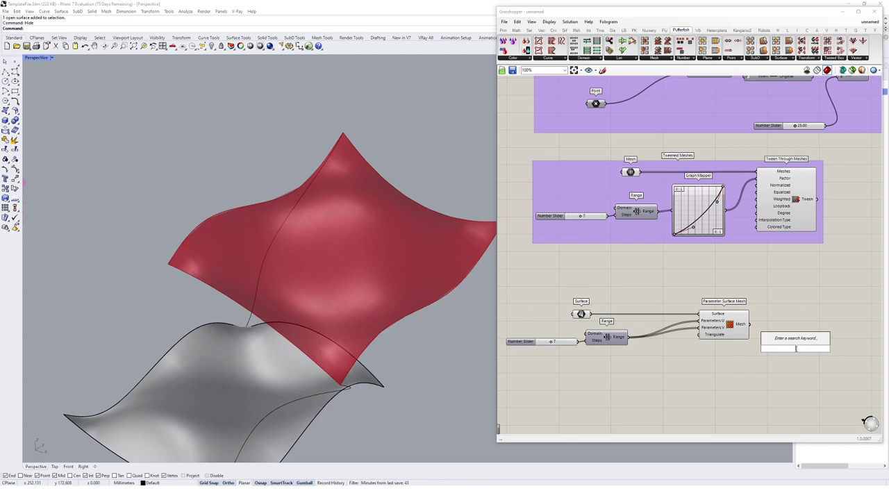
pyautogui.click(548, 21)
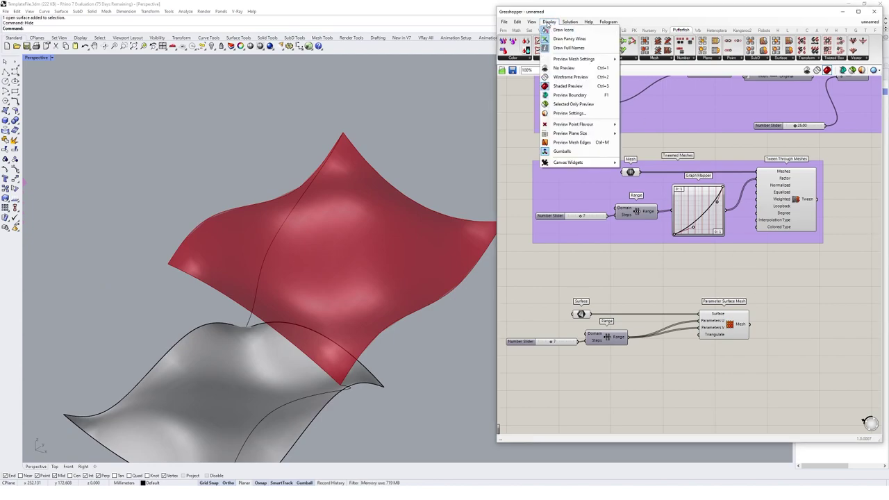
pyautogui.click(573, 142)
pyautogui.moveTo(393, 284); pyautogui.dragTo(392, 269, button='right')
pyautogui.moveTo(354, 236); pyautogui.dragTo(385, 244, button='right')
# Insert a Bezier Graph Mapper between the copied Range and the Parameters U and V inputs, and space the components apart.
pyautogui.doubleClick(642, 365)
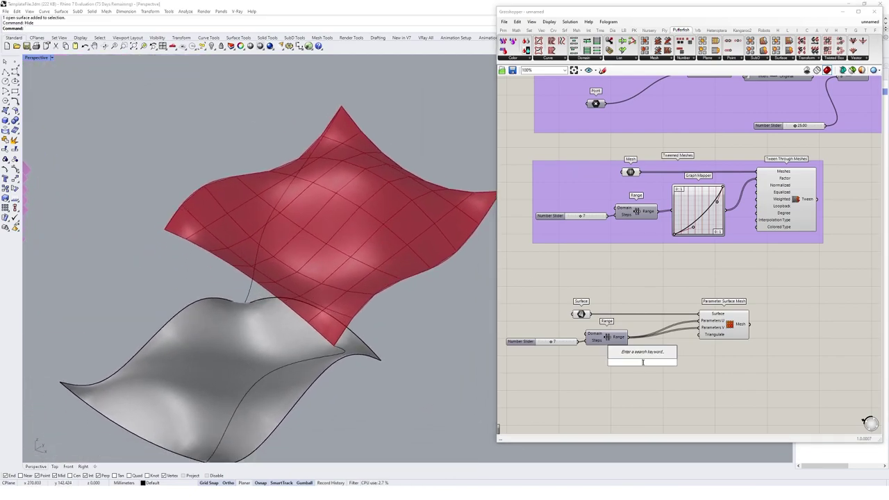
pyautogui.write('graph')
pyautogui.click(632, 335)
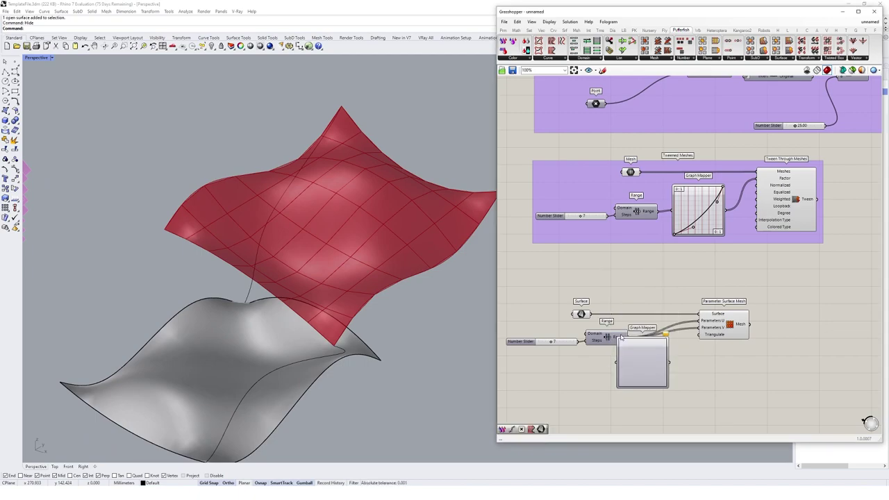
pyautogui.rightClick(653, 368)
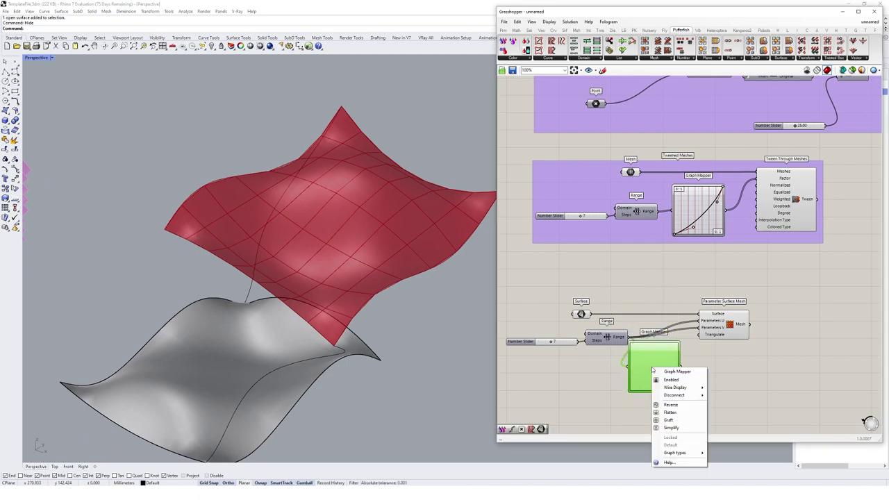
pyautogui.moveTo(677, 453)
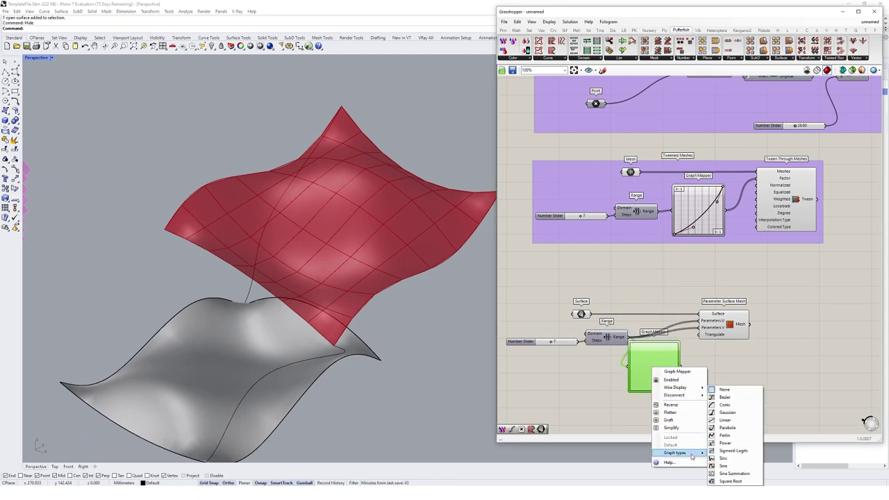
pyautogui.click(728, 398)
pyautogui.moveTo(681, 367); pyautogui.dragTo(779, 320)
pyautogui.moveTo(654, 346); pyautogui.dragTo(675, 346)
pyautogui.moveTo(634, 328); pyautogui.dragTo(603, 350)
pyautogui.click(639, 357)
# Bend the new Graph Mapper's curve well below the diagonal with both handles to space the surface mesh's divisions unevenly.
pyautogui.moveTo(672, 354); pyautogui.dragTo(681, 371)
pyautogui.moveTo(371, 257); pyautogui.dragTo(355, 286, button='right')
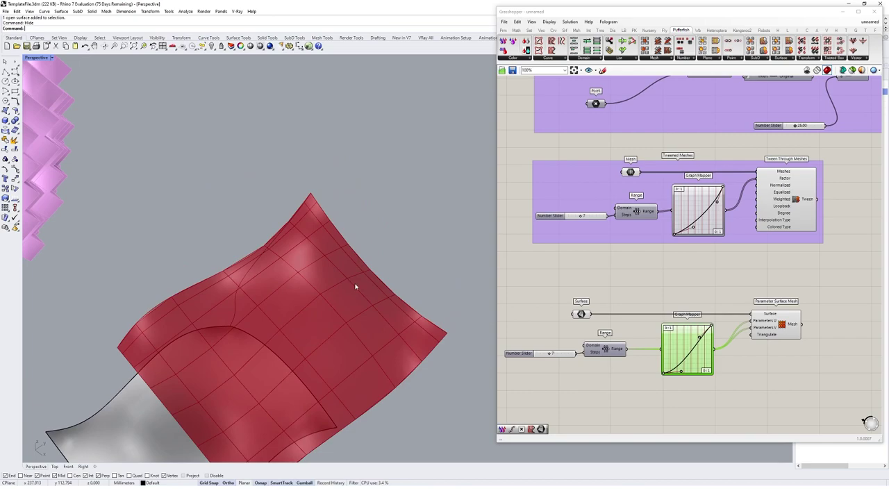
pyautogui.moveTo(700, 338); pyautogui.dragTo(716, 347)
pyautogui.moveTo(313, 297); pyautogui.dragTo(345, 317, button='right')
pyautogui.scroll(-5, 432, 298)
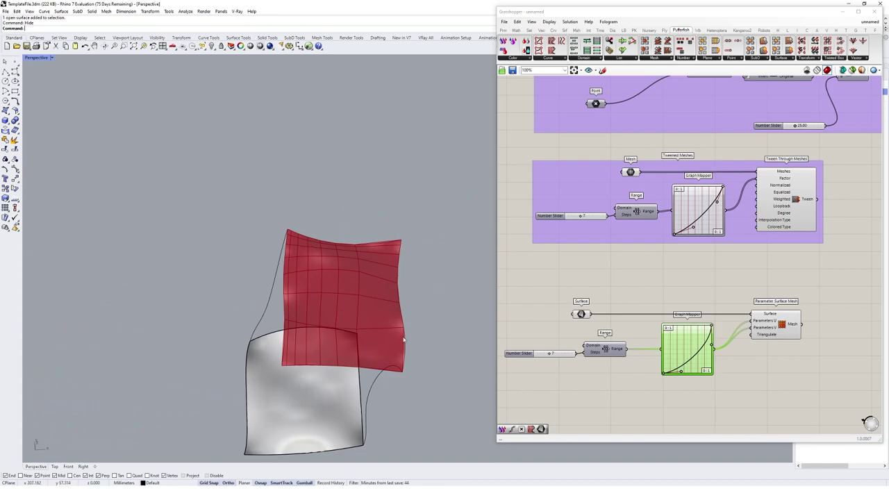
pyautogui.moveTo(402, 372); pyautogui.dragTo(323, 213, button='right')
pyautogui.scroll(5, 288, 224)
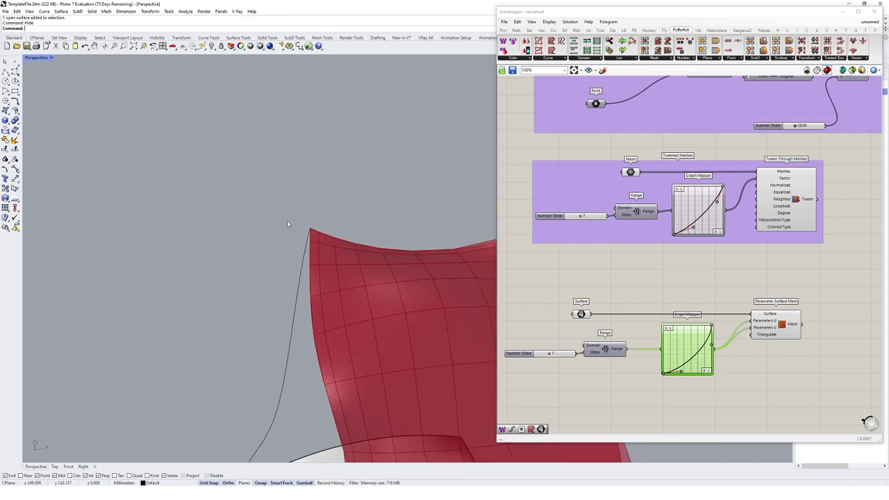
pyautogui.moveTo(682, 374); pyautogui.dragTo(712, 349)
pyautogui.scroll(-5, 334, 213)
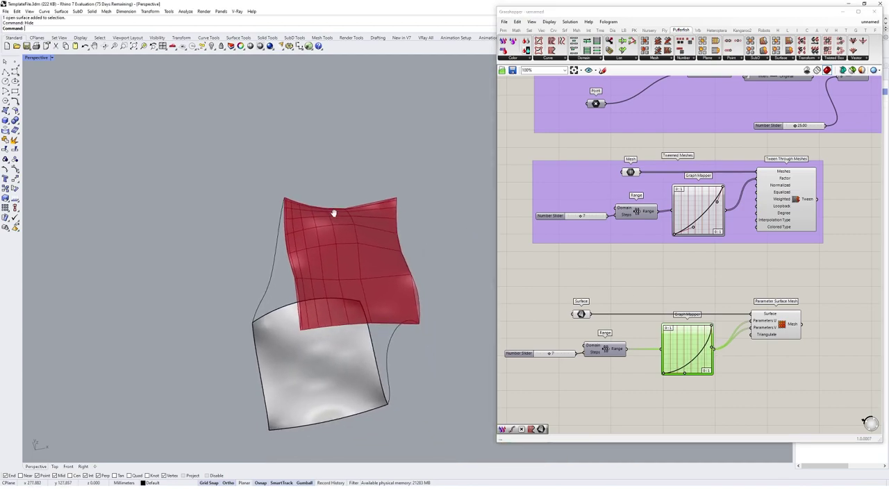
pyautogui.moveTo(333, 213); pyautogui.dragTo(389, 215, button='right')
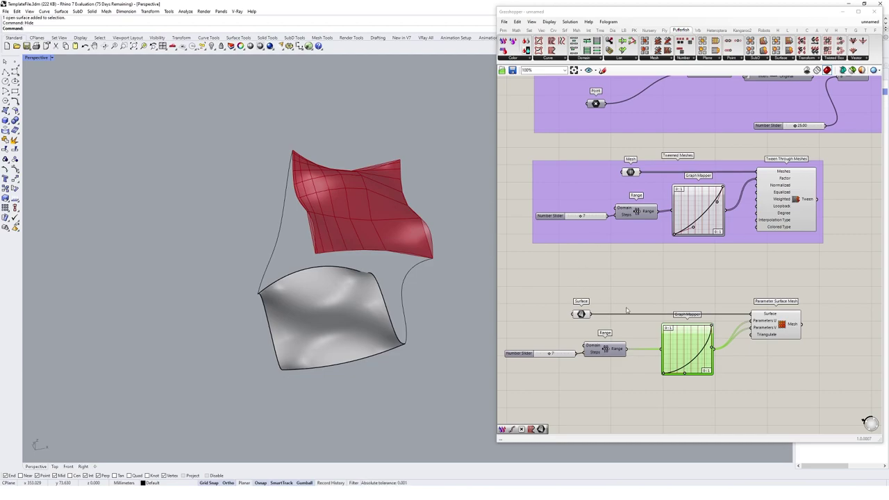
# Duplicate the whole Parameter Surface Mesh setup, including Surface, slider, Range and Graph Mapper, directly below the original.
pyautogui.moveTo(627, 308); pyautogui.dragTo(627, 254, button='right')
pyautogui.moveTo(834, 238); pyautogui.dragTo(487, 341)
pyautogui.moveTo(611, 287); pyautogui.dragTo(611, 245, button='right')
pyautogui.keyDown('alt'); pyautogui.moveTo(606, 257); pyautogui.dragTo(605, 364); pyautogui.keyUp('alt')
pyautogui.click(625, 335)
pyautogui.moveTo(625, 334); pyautogui.dragTo(627, 289, button='right')
# Reference the lower wavy surface in the duplicated Surface parameter.
pyautogui.rightClick(586, 281)
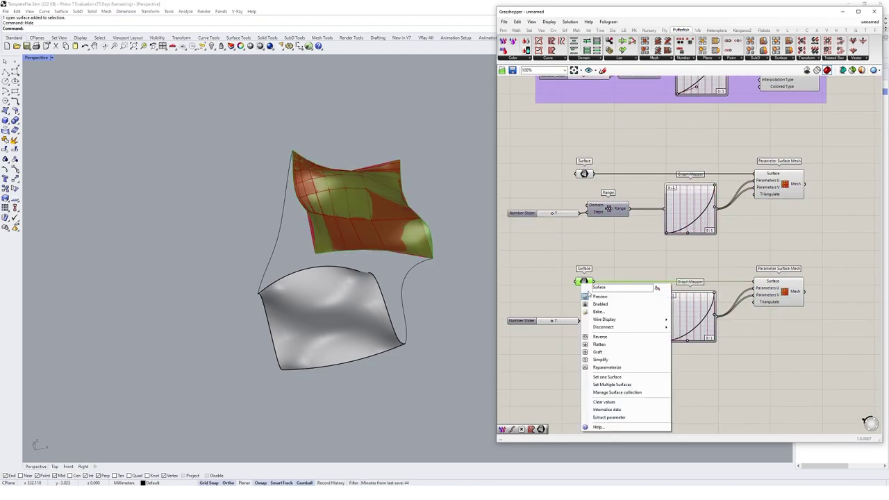
pyautogui.click(612, 379)
pyautogui.click(382, 330)
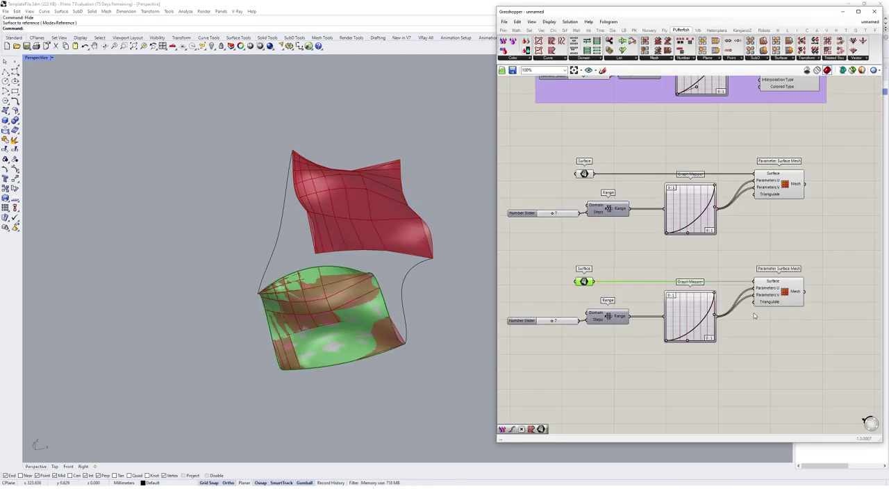
# Hide the source surfaces and curves in Rhino so only the Grasshopper mesh previews are displayed.
pyautogui.click(794, 293)
pyautogui.moveTo(355, 394); pyautogui.dragTo(270, 224)
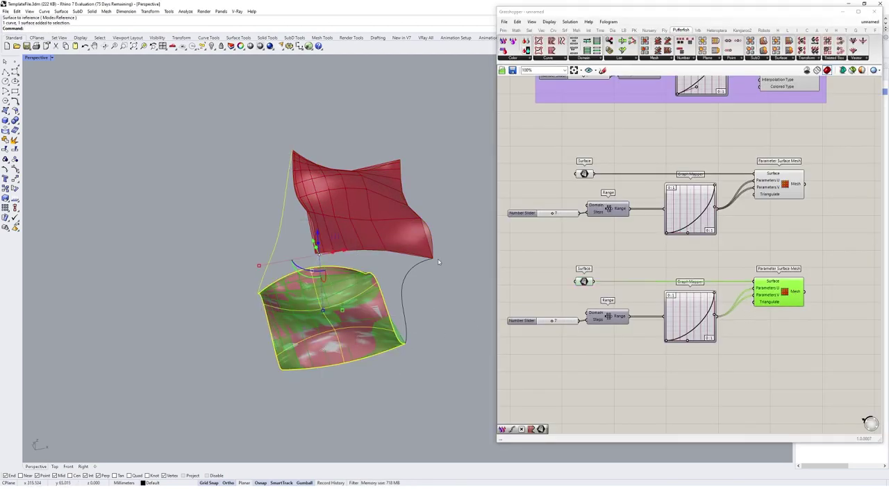
pyautogui.moveTo(458, 172); pyautogui.dragTo(236, 370)
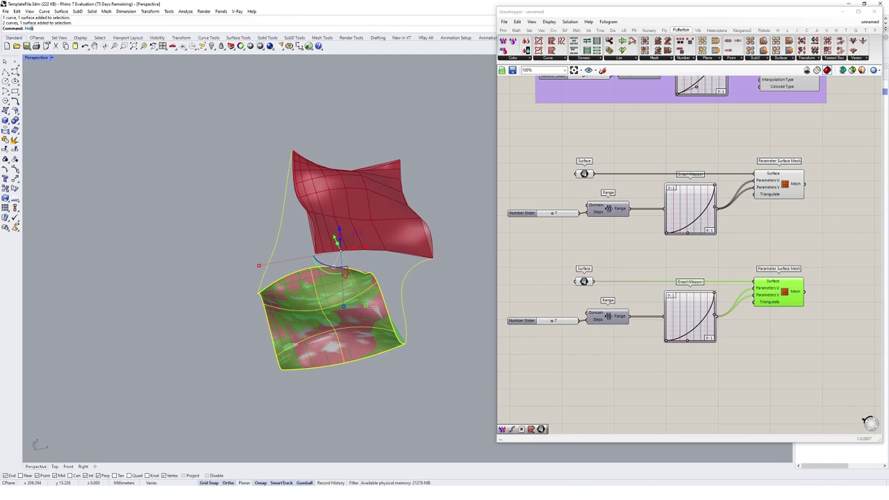
pyautogui.write('Hide')
pyautogui.press('Return')
pyautogui.click(582, 305)
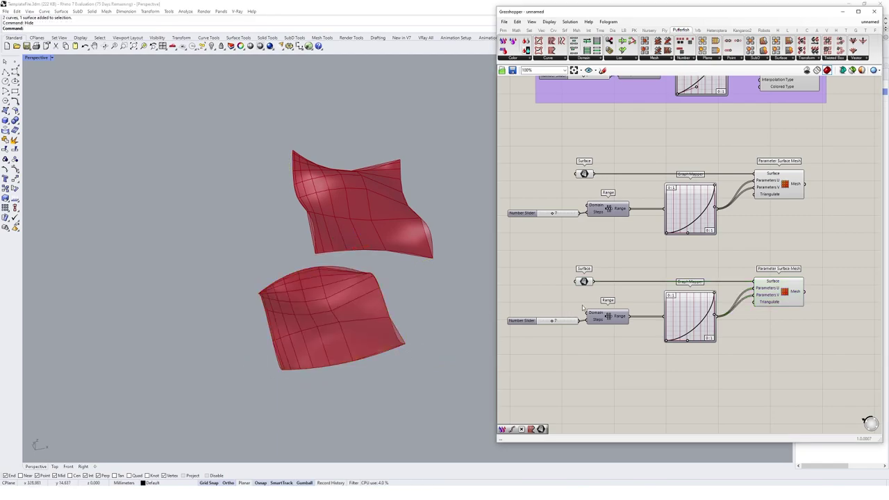
# Turn off the preview of both Surface parameters.
pyautogui.moveTo(610, 160); pyautogui.dragTo(547, 289)
pyautogui.rightClick(492, 148)
pyautogui.rightClick(535, 157)
pyautogui.click(554, 161)
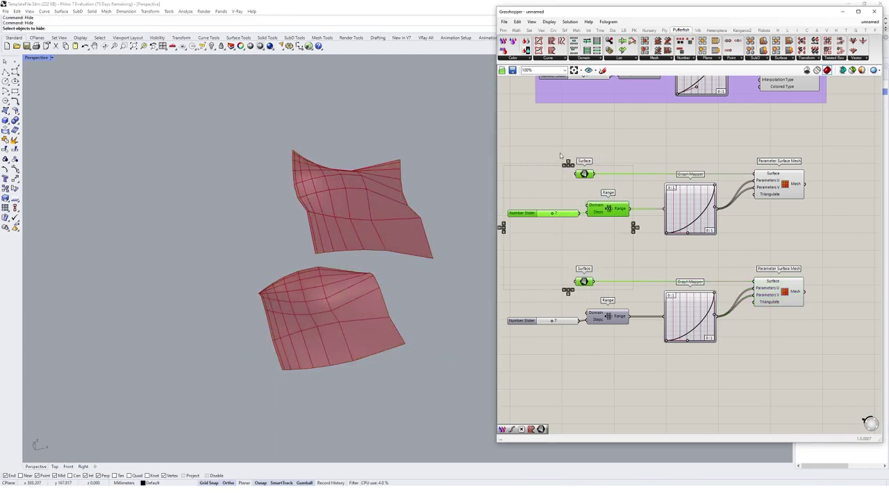
pyautogui.click(701, 255)
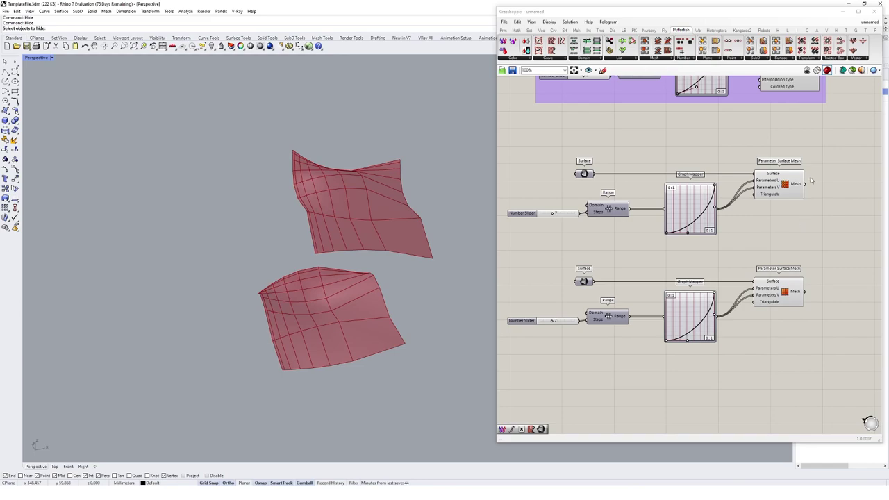
# Place a Pufferfish Tween Two Meshes component beside the two Parameter Surface Mesh components.
pyautogui.click(793, 184)
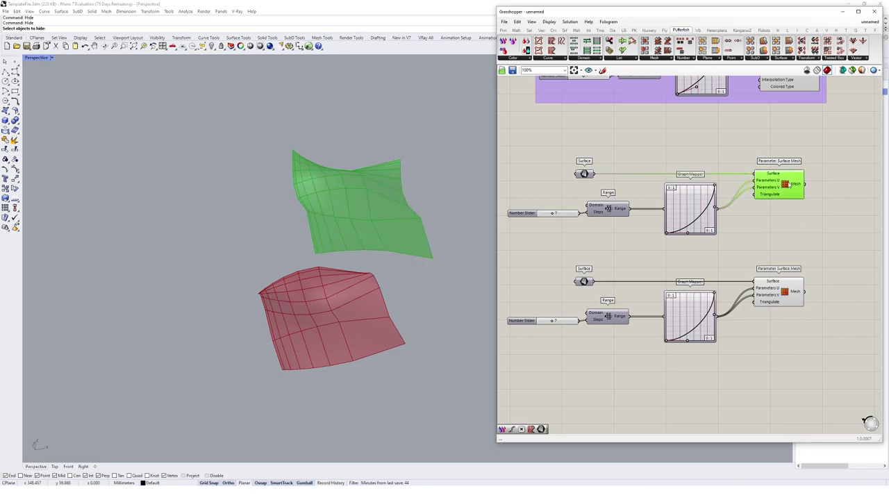
pyautogui.click(789, 228)
pyautogui.moveTo(789, 228); pyautogui.dragTo(723, 241, button='right')
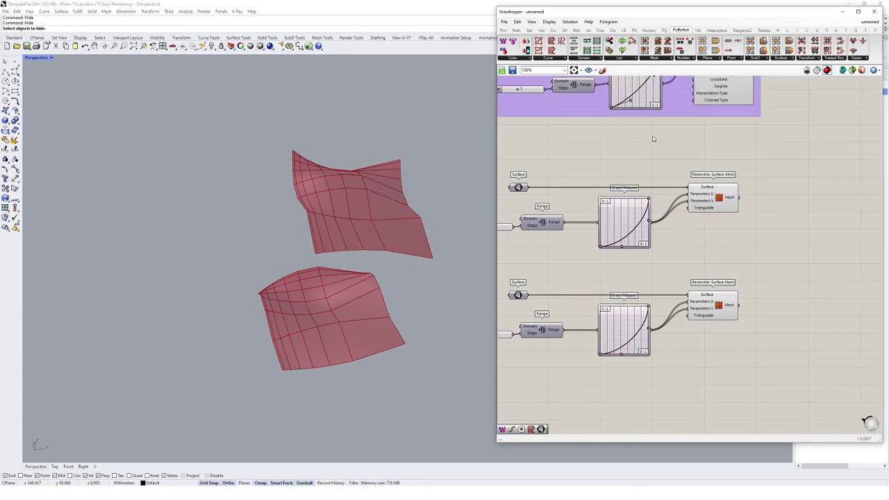
pyautogui.click(656, 59)
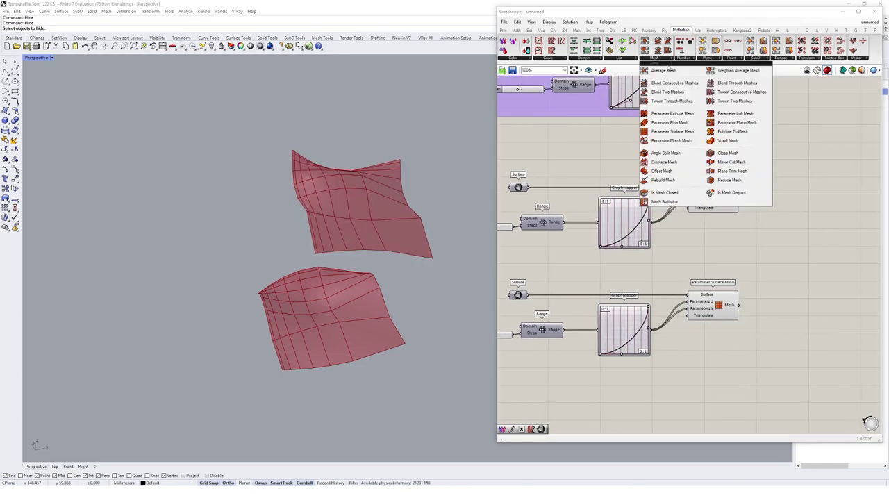
pyautogui.moveTo(728, 102); pyautogui.dragTo(806, 262)
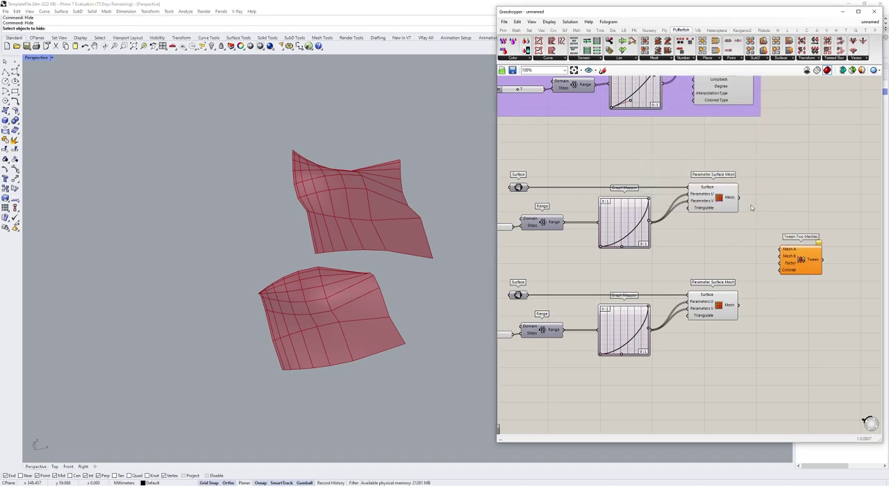
# Connect the upper mesh to Mesh A and the lower mesh to Mesh B of Tween Two Meshes, and move the component farther away.
pyautogui.moveTo(740, 198); pyautogui.dragTo(784, 252)
pyautogui.moveTo(741, 309); pyautogui.dragTo(873, 215)
pyautogui.moveTo(872, 214); pyautogui.dragTo(792, 215, button='right')
pyautogui.click(814, 231)
pyautogui.moveTo(793, 215); pyautogui.dragTo(826, 216)
# Duplicate the lower slider, Range and Graph Mapper, place the copy before Tween Two Meshes, and wire its output into Factor.
pyautogui.scroll(-1, 748, 257)
pyautogui.click(749, 259)
pyautogui.moveTo(560, 309); pyautogui.dragTo(661, 293, button='right')
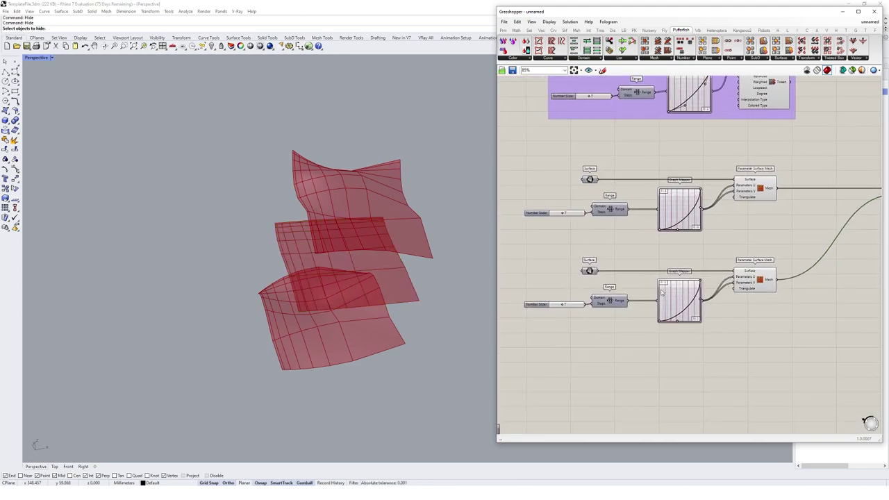
pyautogui.moveTo(714, 347); pyautogui.dragTo(522, 275)
pyautogui.moveTo(590, 320); pyautogui.dragTo(526, 313, button='right')
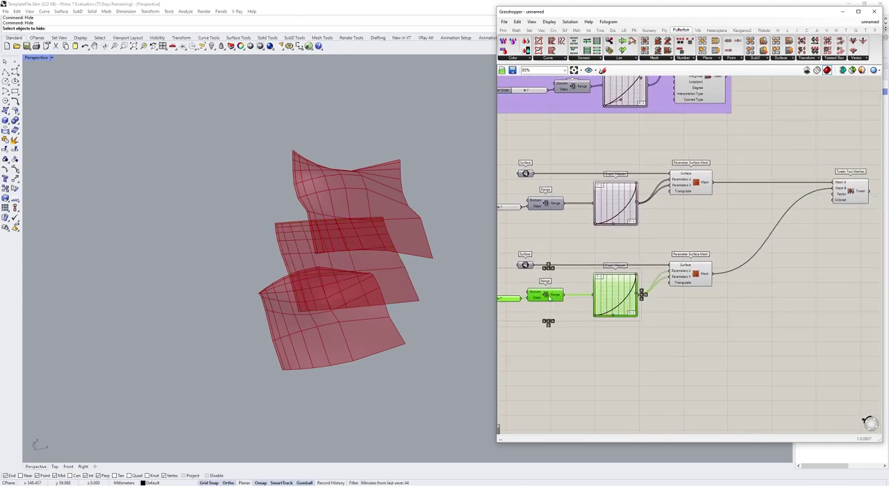
pyautogui.moveTo(775, 309); pyautogui.dragTo(776, 310)
pyautogui.moveTo(836, 270); pyautogui.dragTo(701, 271, button='right')
pyautogui.moveTo(689, 207); pyautogui.dragTo(759, 208)
pyautogui.moveTo(729, 276); pyautogui.dragTo(571, 352)
pyautogui.moveTo(620, 319); pyautogui.dragTo(641, 274)
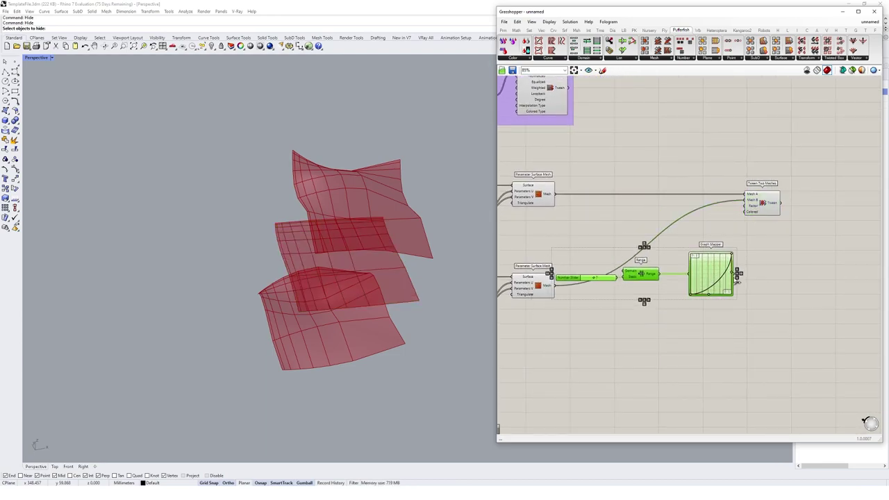
pyautogui.moveTo(738, 274); pyautogui.dragTo(748, 207)
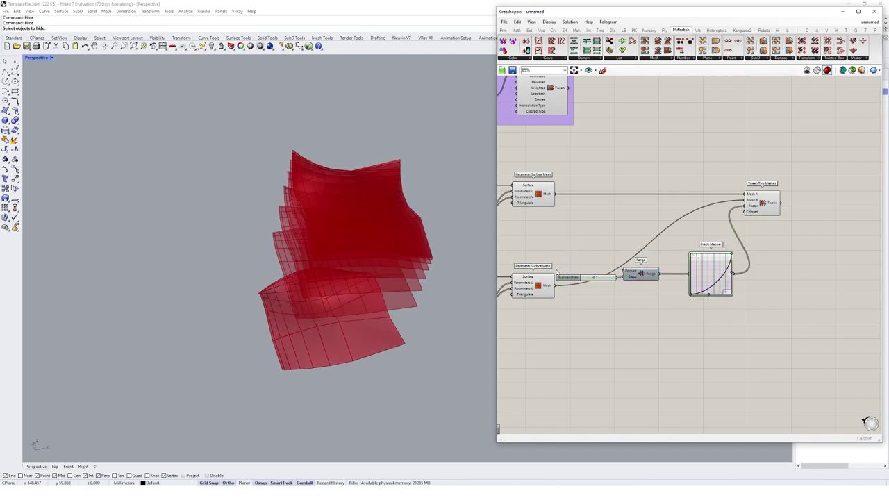
# Turn off the preview of both Parameter Surface Mesh components so only the tweened meshes are displayed.
pyautogui.click(412, 234)
pyautogui.keyDown('shift'); pyautogui.moveTo(412, 234); pyautogui.dragTo(464, 305, button='right'); pyautogui.keyUp('shift')
pyautogui.moveTo(589, 229); pyautogui.dragTo(681, 229, button='right')
pyautogui.scroll(-3, 683, 227)
pyautogui.moveTo(700, 193); pyautogui.dragTo(535, 285)
pyautogui.rightClick(675, 195)
pyautogui.click(716, 205)
pyautogui.click(716, 198)
# Move the tween Range's steps slider clear of the Mesh B wire and set it to 3.
pyautogui.scroll(3, 378, 185)
pyautogui.moveTo(378, 185); pyautogui.dragTo(389, 222, button='right')
pyautogui.scroll(4, 320, 181)
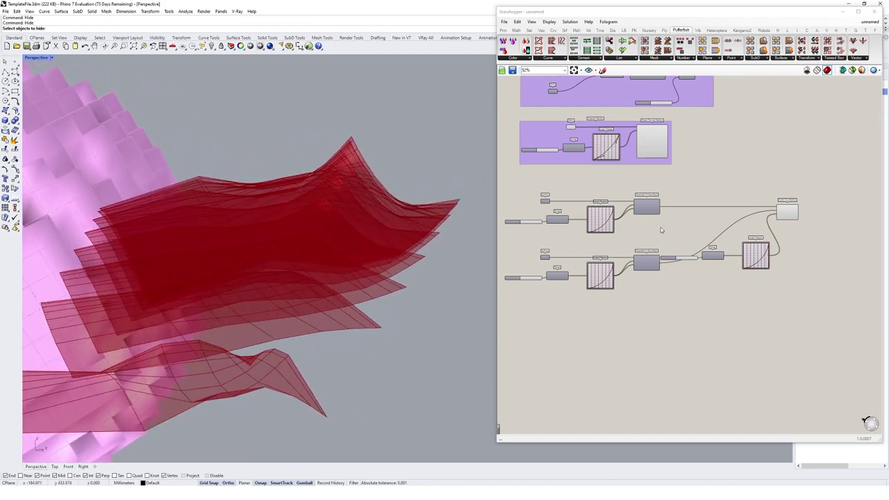
pyautogui.scroll(5, 737, 271)
pyautogui.moveTo(695, 280); pyautogui.dragTo(679, 316)
pyautogui.moveTo(395, 297); pyautogui.dragTo(333, 208, button='right')
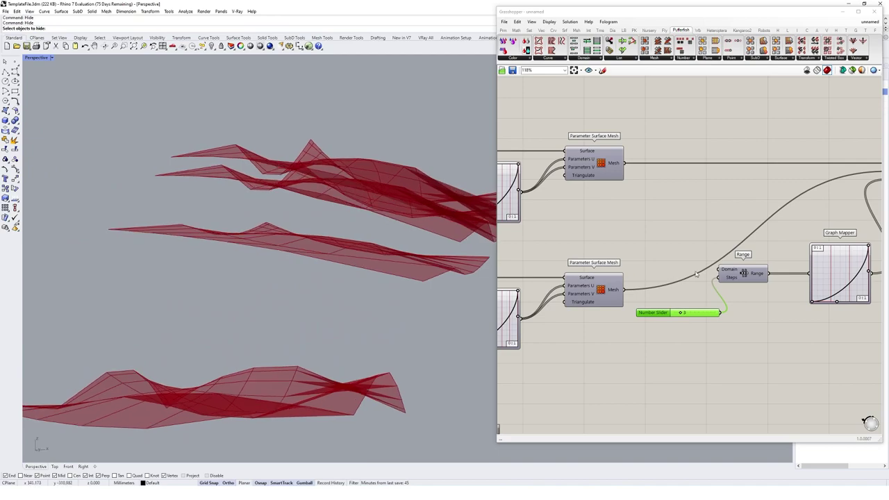
# Flatten the tween Graph Mapper's curve toward the diagonal with both handles and set the Range steps slider to 7.
pyautogui.scroll(3, 822, 295)
pyautogui.moveTo(845, 306); pyautogui.dragTo(827, 293)
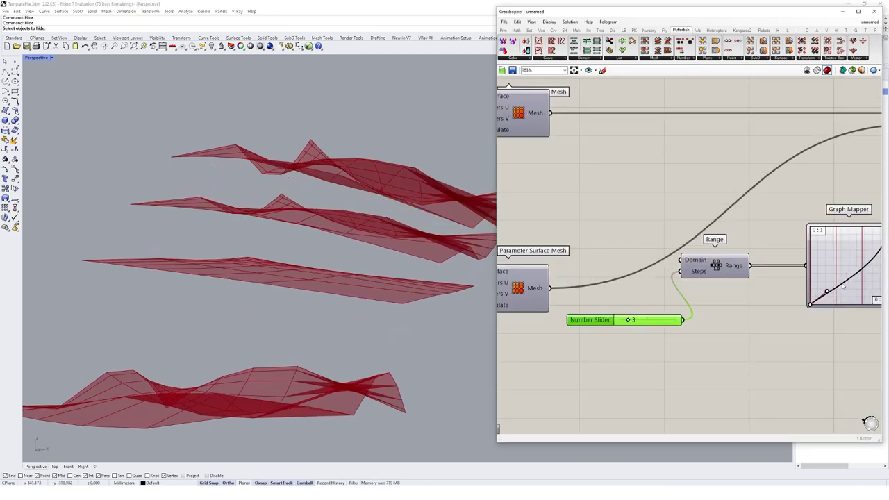
pyautogui.moveTo(827, 292); pyautogui.dragTo(778, 294, button='right')
pyautogui.moveTo(839, 265); pyautogui.dragTo(832, 267)
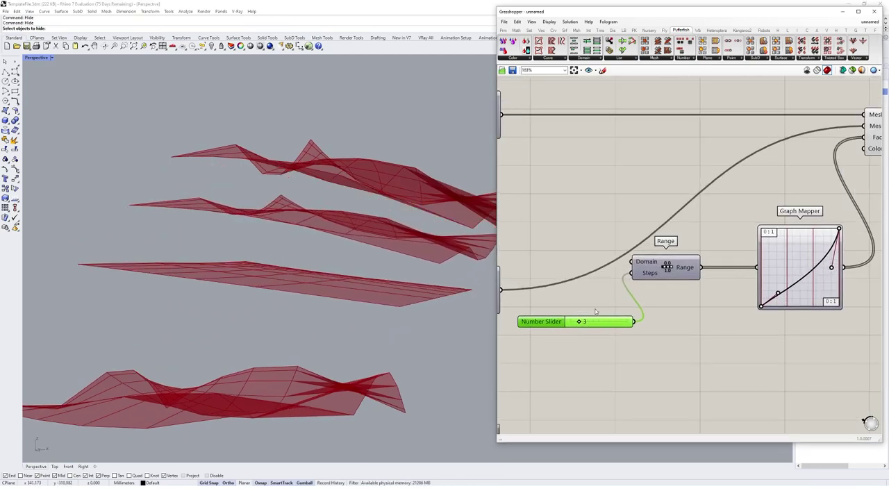
pyautogui.moveTo(579, 322); pyautogui.dragTo(591, 322)
pyautogui.moveTo(431, 271); pyautogui.dragTo(357, 258, button='right')
pyautogui.scroll(-5, 727, 209)
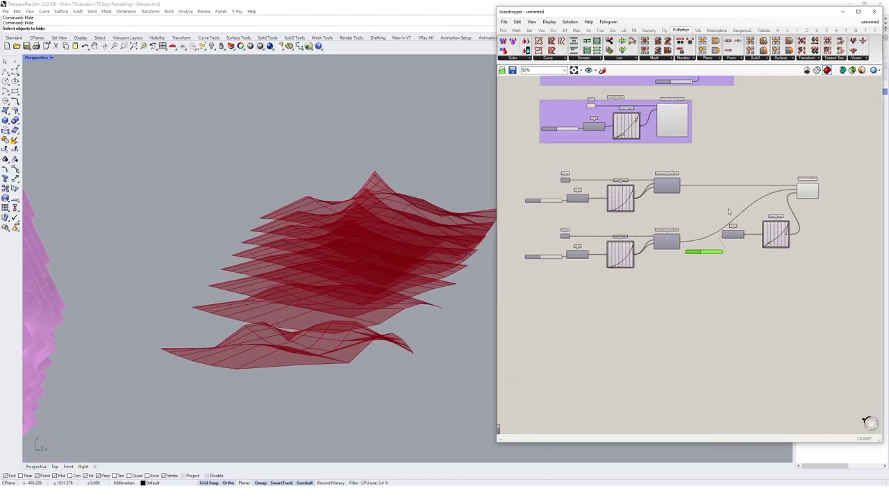
# Group the complete two-surface tween setup and name the group "Tween Through Two Meshes".
pyautogui.moveTo(809, 180); pyautogui.dragTo(540, 283)
pyautogui.scroll(3, 690, 209)
pyautogui.rightClick(713, 232)
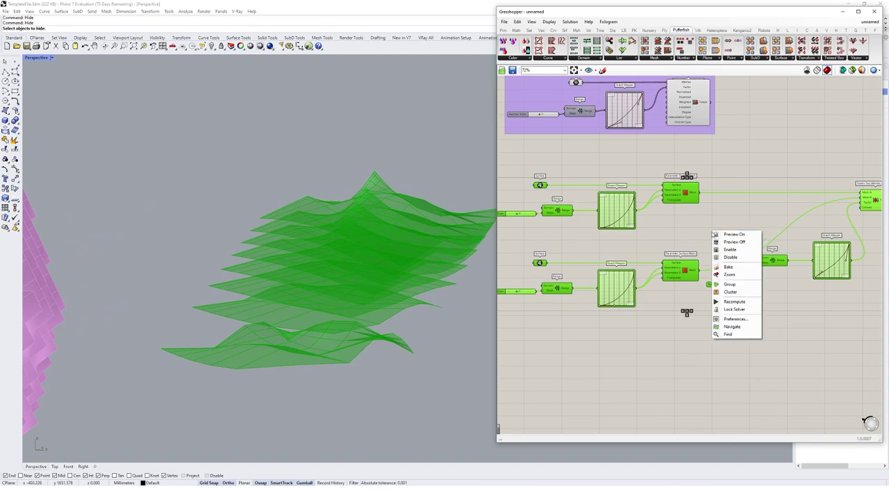
pyautogui.click(729, 284)
pyautogui.rightClick(723, 188)
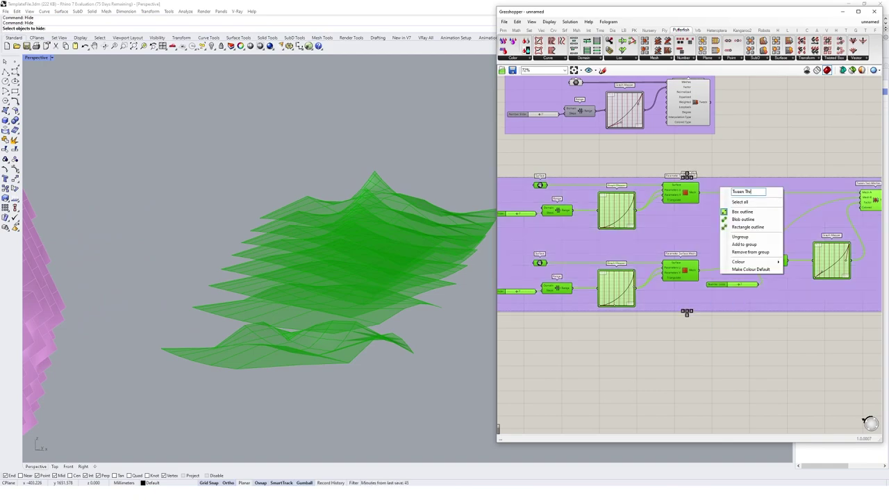
pyautogui.write('Meshes')
pyautogui.click(770, 152)
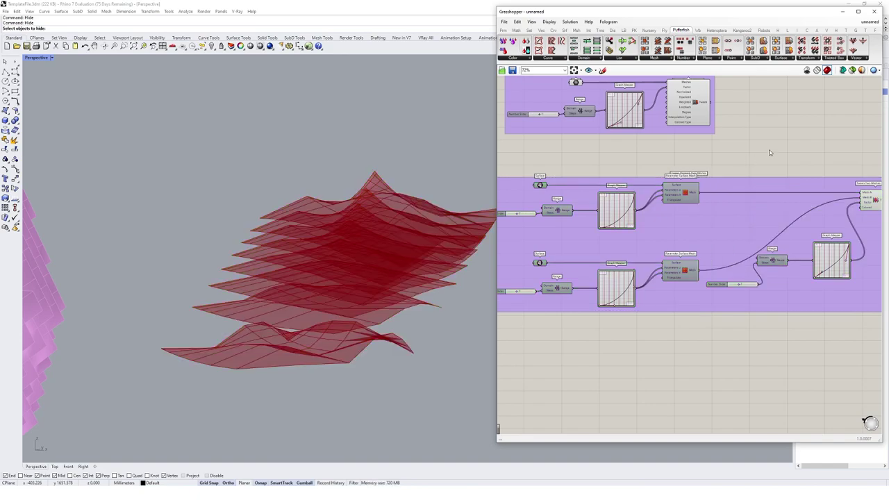
# Nudge the upper Parameter Surface Mesh component slightly closer to its Graph Mapper inside the group.
pyautogui.click(694, 200)
pyautogui.moveTo(367, 245); pyautogui.dragTo(475, 245, button='right')
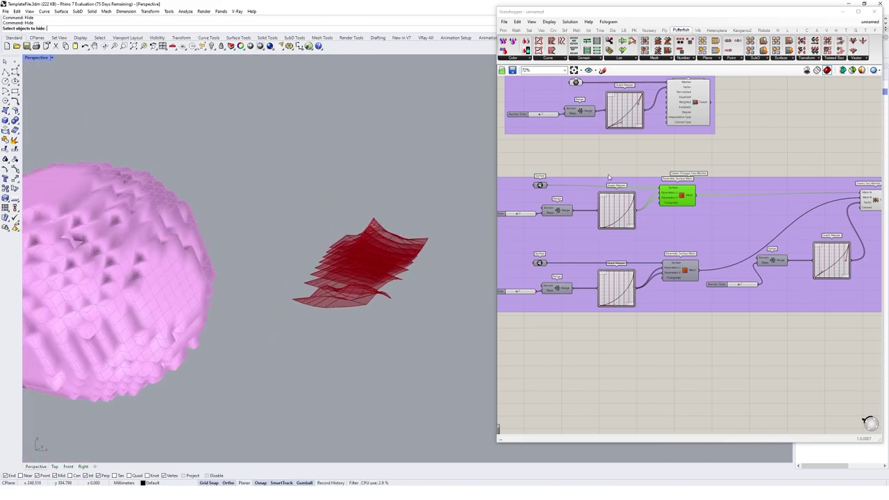
pyautogui.moveTo(672, 193); pyautogui.dragTo(667, 191)
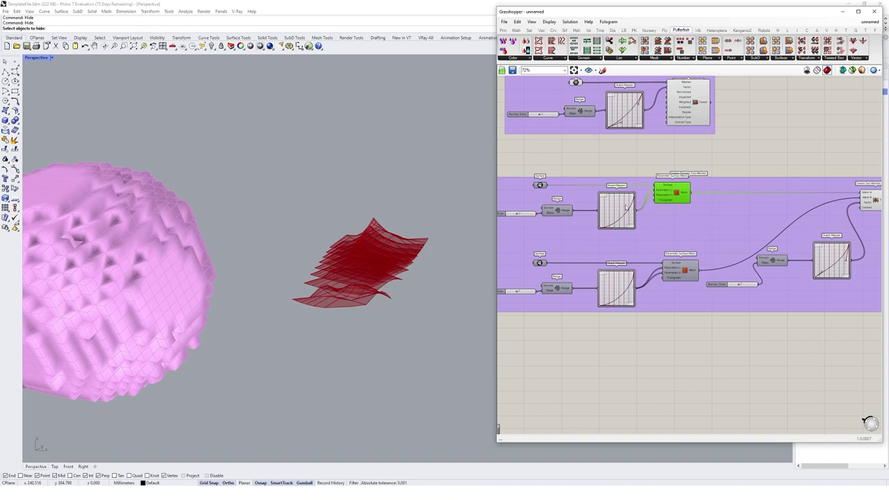
pyautogui.click(752, 143)
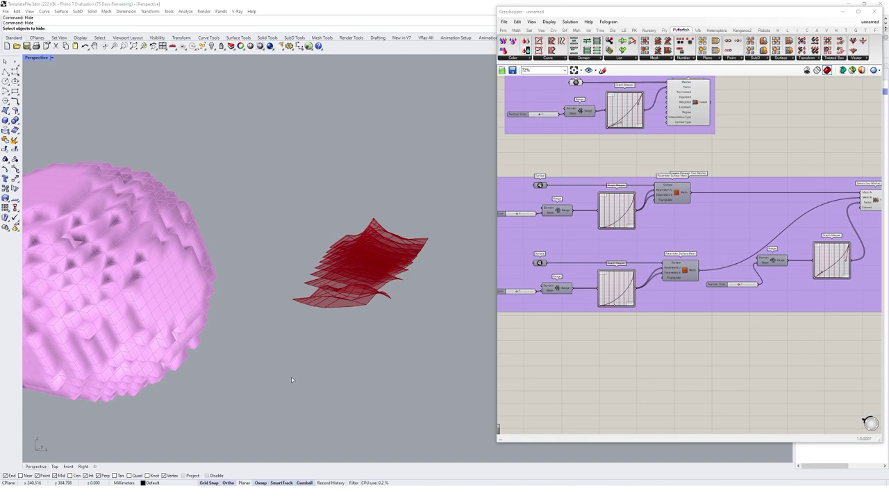
pyautogui.click(363, 258)
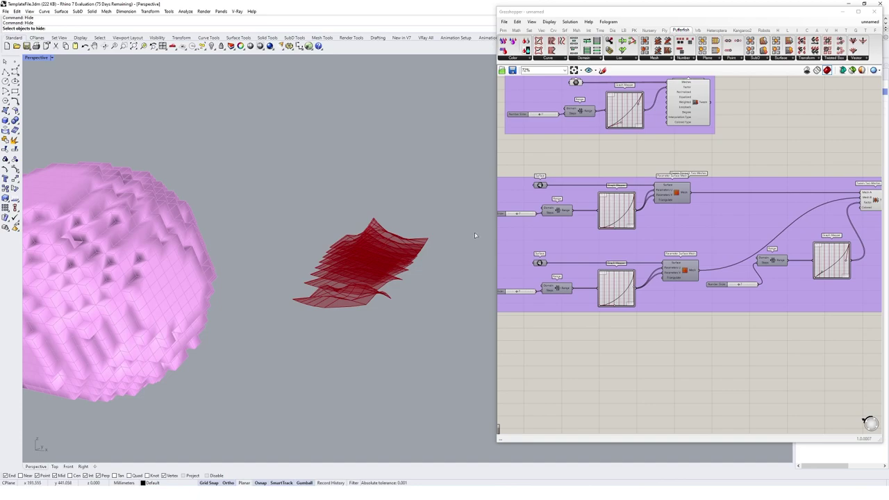
pyautogui.scroll(-8, 475, 235)
pyautogui.scroll(4, 469, 264)
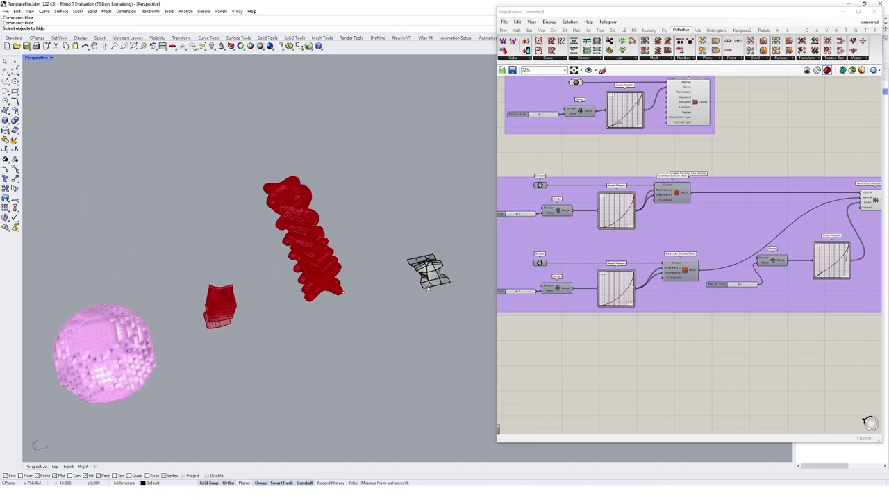
pyautogui.scroll(2, 428, 287)
pyautogui.scroll(-2, 430, 278)
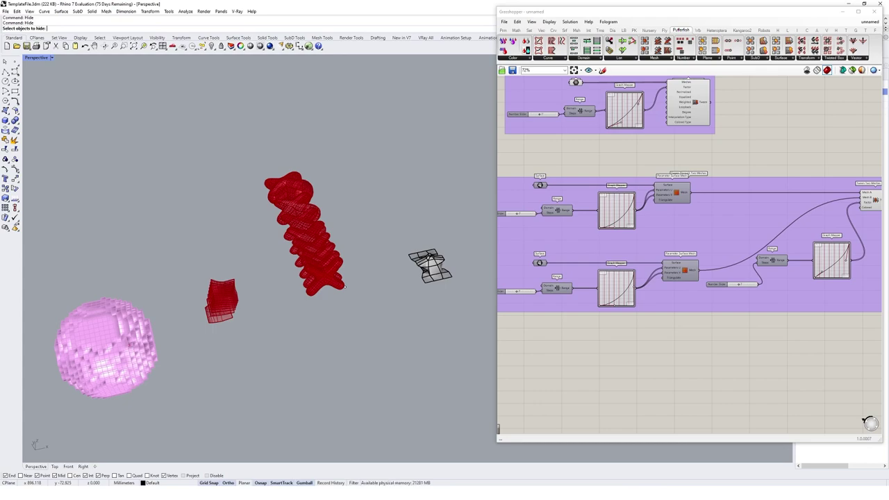
pyautogui.moveTo(337, 251); pyautogui.dragTo(291, 226, button='right')
# Duplicate all components of the two-surface tween setup, without the group, into the empty canvas area beside the existing groups.
pyautogui.scroll(-3, 545, 223)
pyautogui.moveTo(544, 223); pyautogui.dragTo(581, 241, button='right')
pyautogui.moveTo(533, 205); pyautogui.dragTo(827, 335)
pyautogui.scroll(-3, 755, 262)
pyautogui.moveTo(755, 263); pyautogui.dragTo(676, 306, button='right')
pyautogui.keyDown('alt'); pyautogui.moveTo(633, 312); pyautogui.dragTo(795, 180); pyautogui.keyUp('alt')
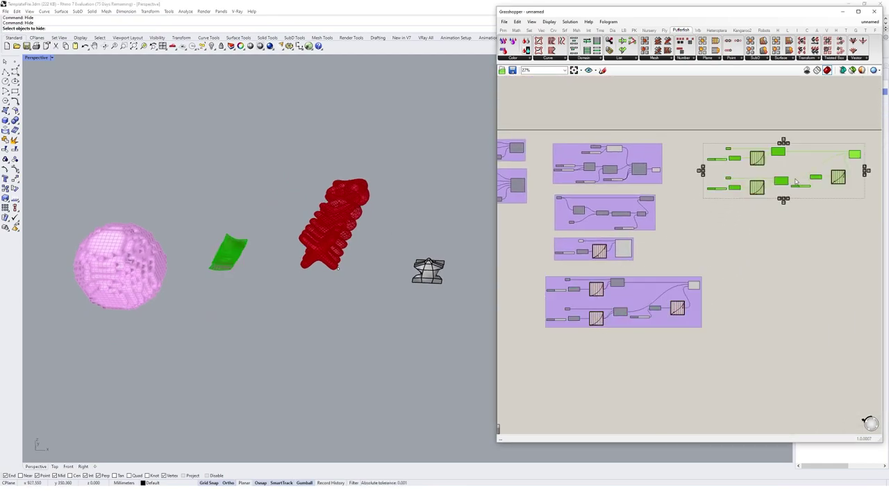
pyautogui.scroll(2, 798, 158)
pyautogui.click(823, 105)
# Zoom the Rhino viewport to the meshes of the duplicated Tween Two Meshes component and examine their layering.
pyautogui.scroll(3, 825, 152)
pyautogui.moveTo(823, 154); pyautogui.dragTo(715, 169, button='right')
pyautogui.click(802, 174)
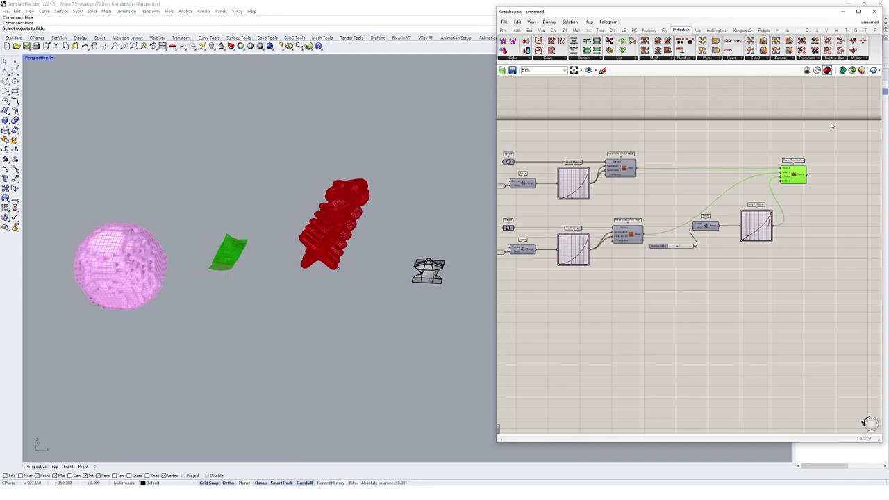
pyautogui.rightClick(831, 123)
pyautogui.click(849, 168)
pyautogui.moveTo(435, 311); pyautogui.dragTo(389, 281, button='right')
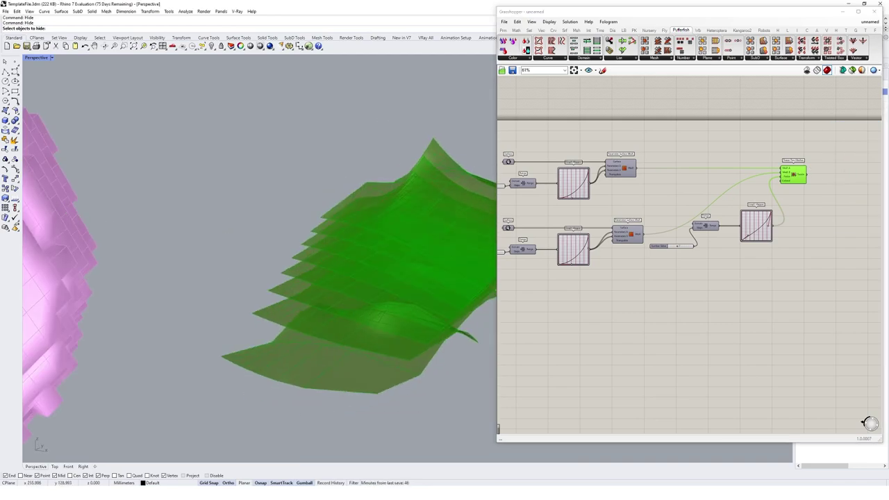
pyautogui.click(810, 103)
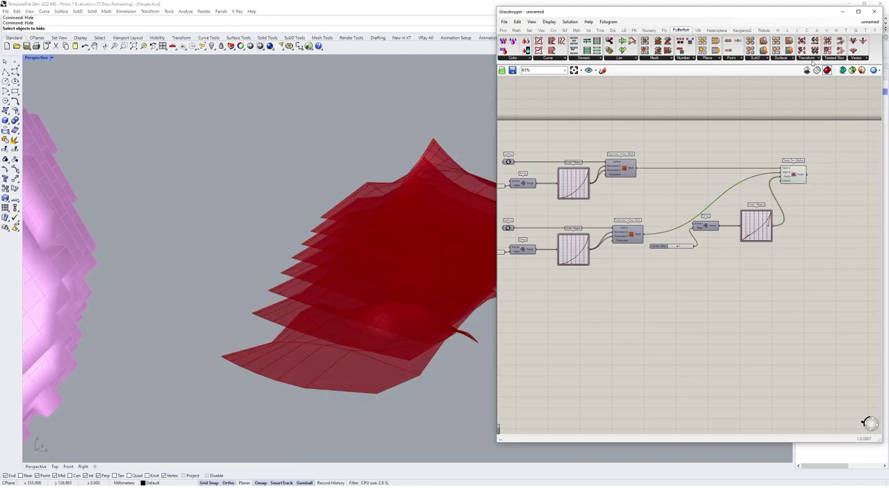
# Place a Twisted Box Consecutive Meshes component after the duplicated Tween Two Meshes component.
pyautogui.click(833, 59)
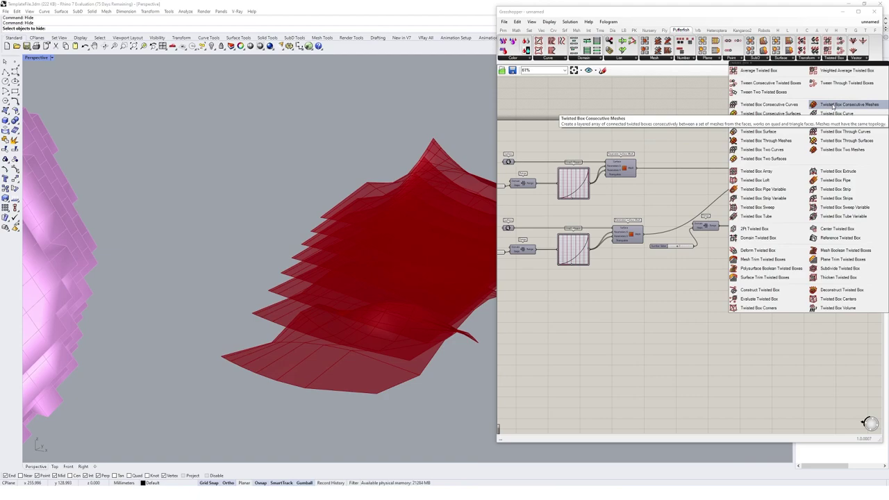
pyautogui.click(833, 105)
pyautogui.click(851, 187)
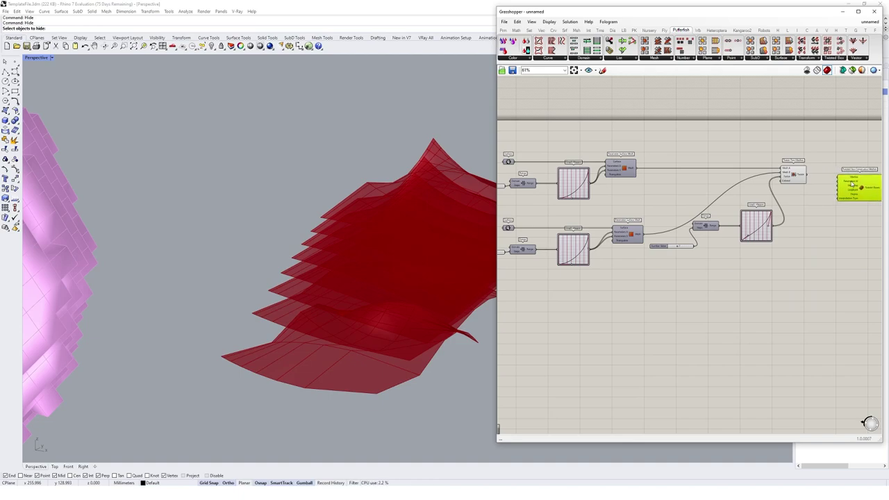
pyautogui.moveTo(853, 184); pyautogui.dragTo(701, 178, button='right')
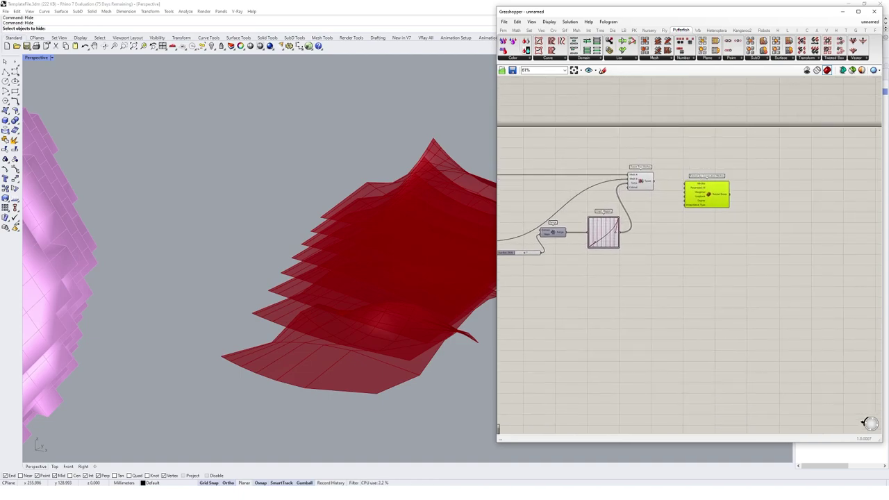
pyautogui.scroll(2, 660, 191)
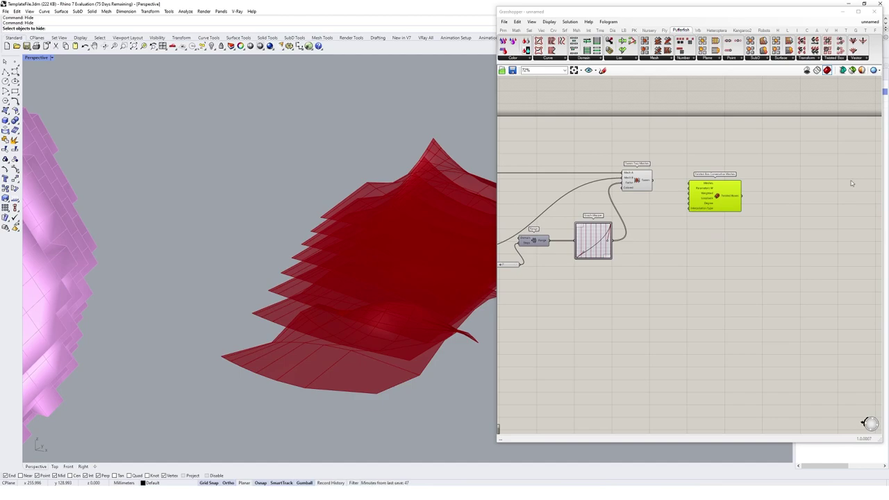
# Remove the duplicated Tween Two Meshes component and connect both Parameter Surface Mesh outputs to the Meshes input of Twisted Box Consecutive Meshes.
pyautogui.moveTo(632, 283); pyautogui.dragTo(699, 297, button='right')
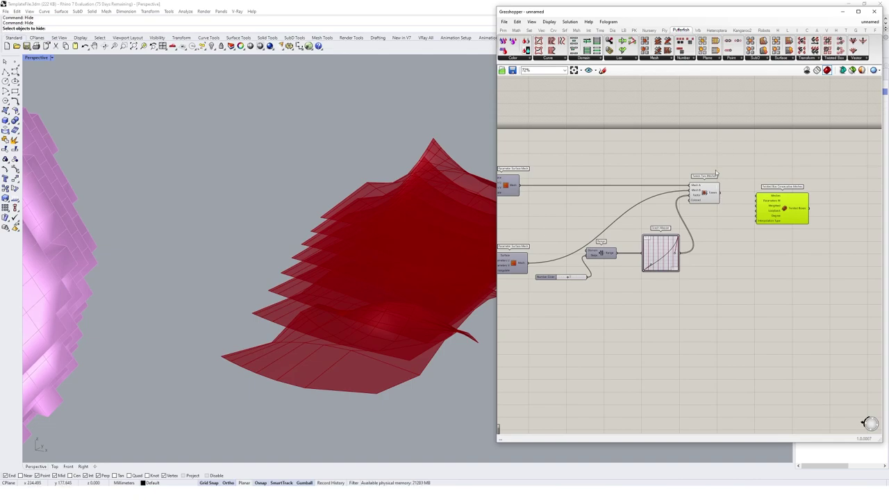
pyautogui.moveTo(727, 150); pyautogui.dragTo(699, 201)
pyautogui.press('Delete')
pyautogui.moveTo(778, 213); pyautogui.dragTo(726, 203)
pyautogui.moveTo(727, 203); pyautogui.dragTo(786, 215, button='right')
pyautogui.moveTo(581, 198); pyautogui.dragTo(765, 201)
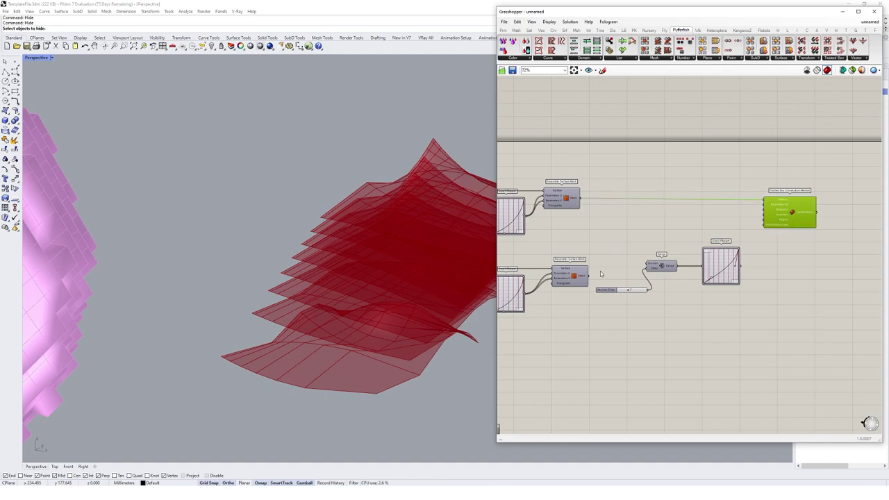
pyautogui.moveTo(589, 276); pyautogui.dragTo(764, 201)
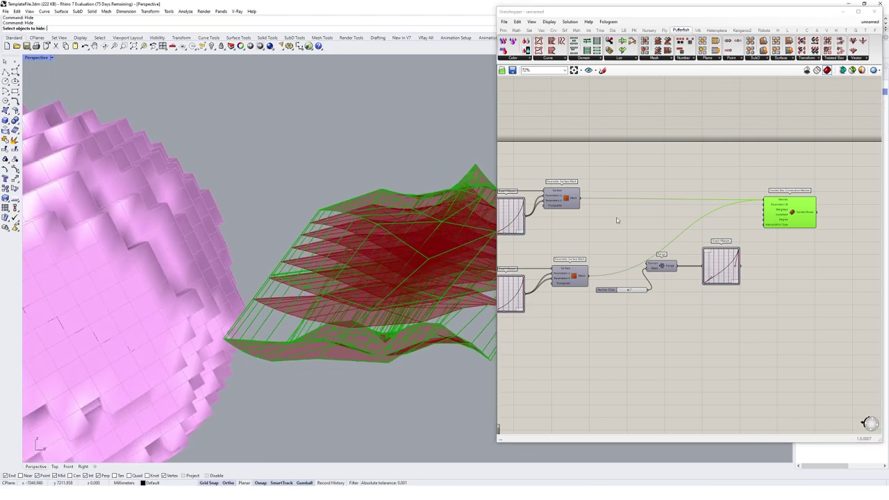
# Turn off the preview of the Tween Two Meshes component in the original grouped two-surface setup.
pyautogui.scroll(-3, 633, 212)
pyautogui.scroll(2, 724, 237)
pyautogui.scroll(-5, 757, 248)
pyautogui.moveTo(679, 367); pyautogui.dragTo(753, 280, button='right')
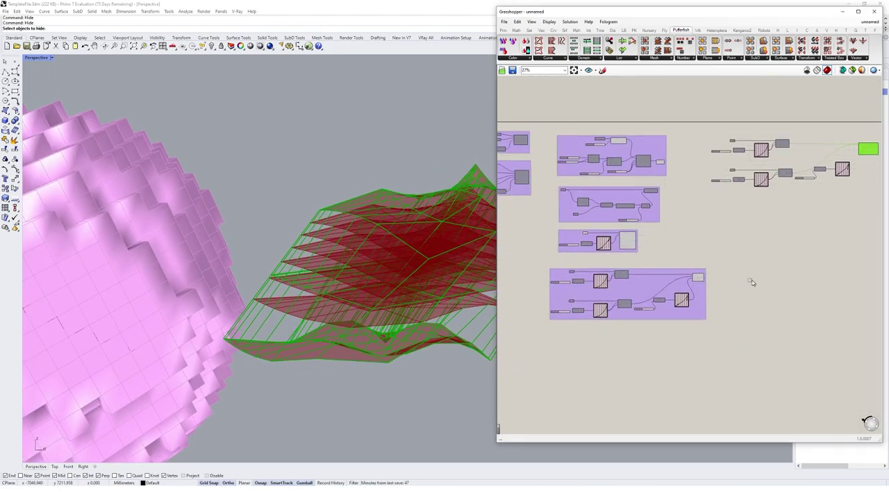
pyautogui.moveTo(756, 278); pyautogui.dragTo(695, 303)
pyautogui.moveTo(717, 259); pyautogui.dragTo(716, 259, button='right')
pyautogui.click(739, 266)
pyautogui.rightClick(748, 258)
pyautogui.moveTo(744, 255); pyautogui.dragTo(689, 290)
pyautogui.rightClick(727, 241)
pyautogui.click(748, 251)
pyautogui.scroll(4, 797, 209)
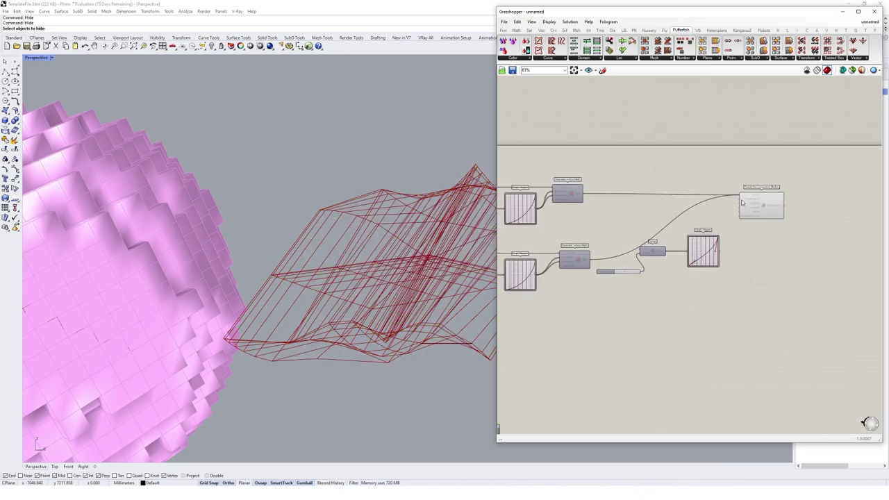
# Space the slider, Range and Graph Mapper away from the Twisted Box component and connect the Graph Mapper to its Parameters W input.
pyautogui.click(761, 205)
pyautogui.moveTo(436, 246); pyautogui.dragTo(368, 281, button='right')
pyautogui.scroll(3, 748, 234)
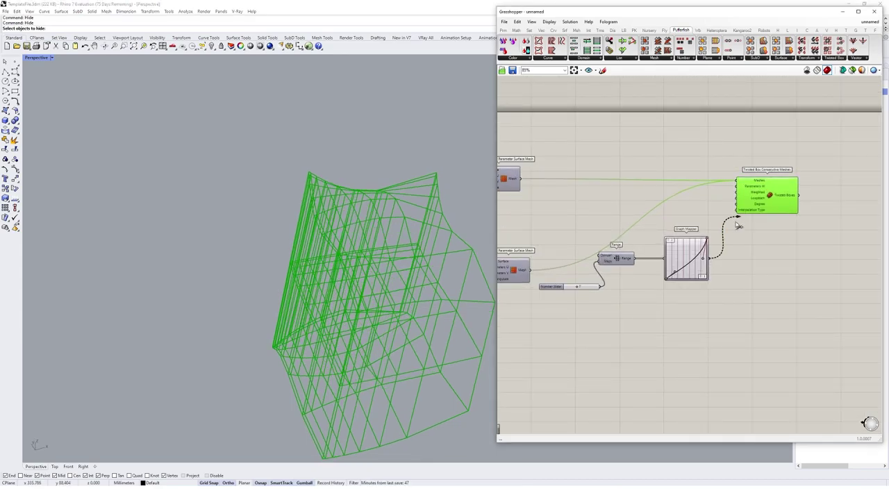
pyautogui.moveTo(718, 207); pyautogui.dragTo(535, 311)
pyautogui.moveTo(607, 262); pyautogui.dragTo(577, 298)
pyautogui.click(596, 311)
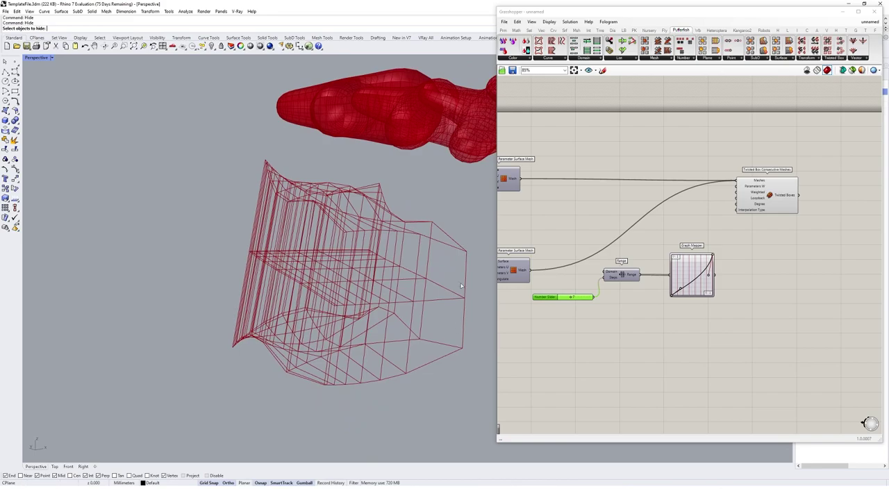
pyautogui.moveTo(712, 275); pyautogui.dragTo(737, 186)
pyautogui.moveTo(479, 264); pyautogui.dragTo(292, 275, button='right')
pyautogui.click(784, 201)
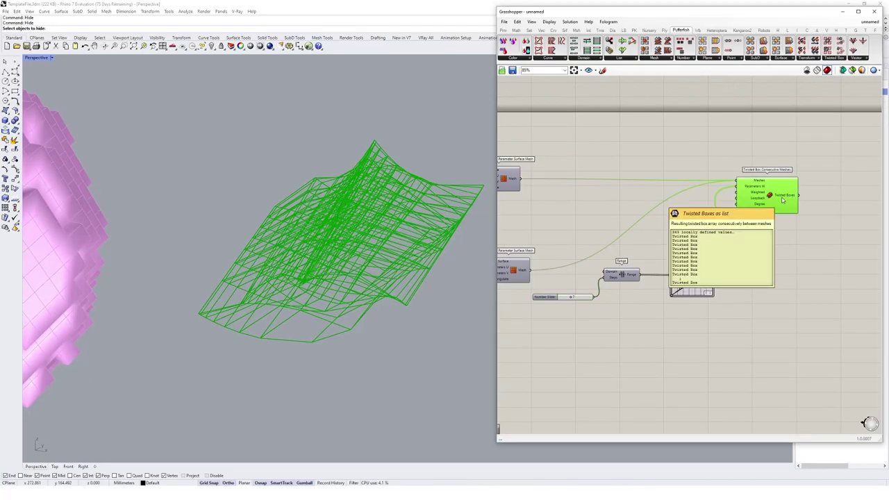
pyautogui.moveTo(783, 201); pyautogui.dragTo(773, 196)
pyautogui.click(749, 216)
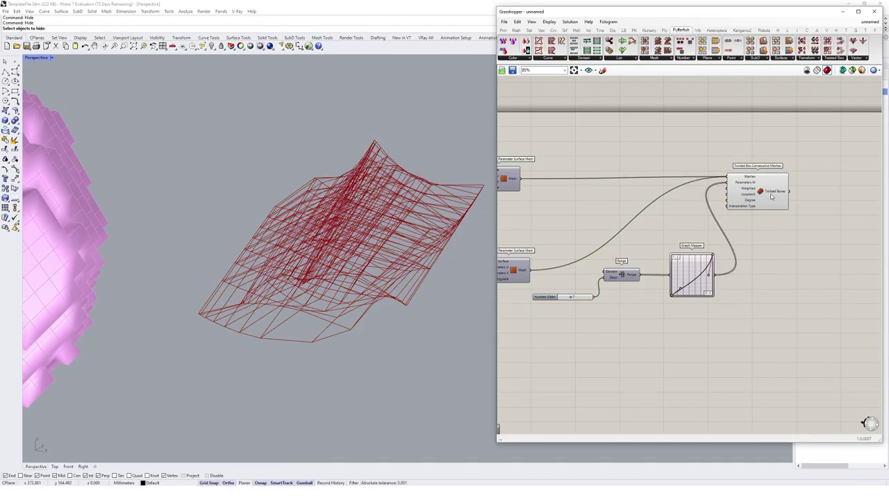
# Examine the twisted box grid between the two surfaces and the separate module mesh in the Rhino viewport.
pyautogui.moveTo(769, 195)
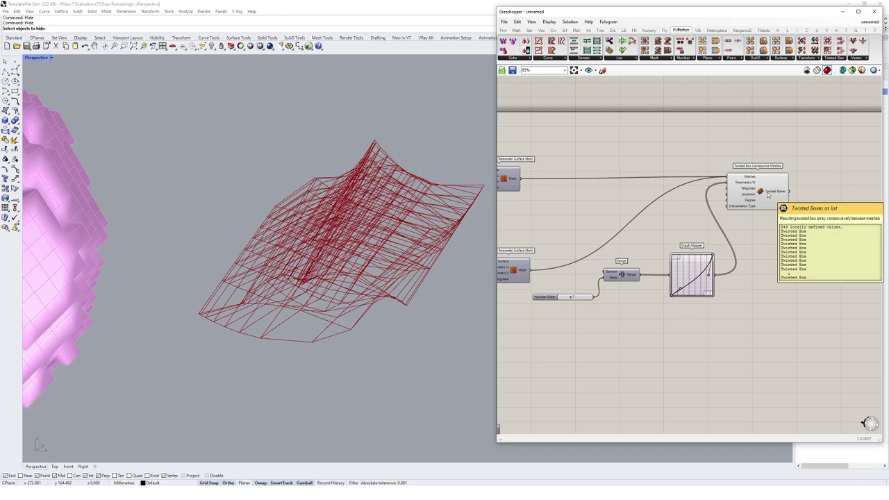
pyautogui.moveTo(358, 393); pyautogui.dragTo(446, 268, button='right')
pyautogui.scroll(5, 397, 324)
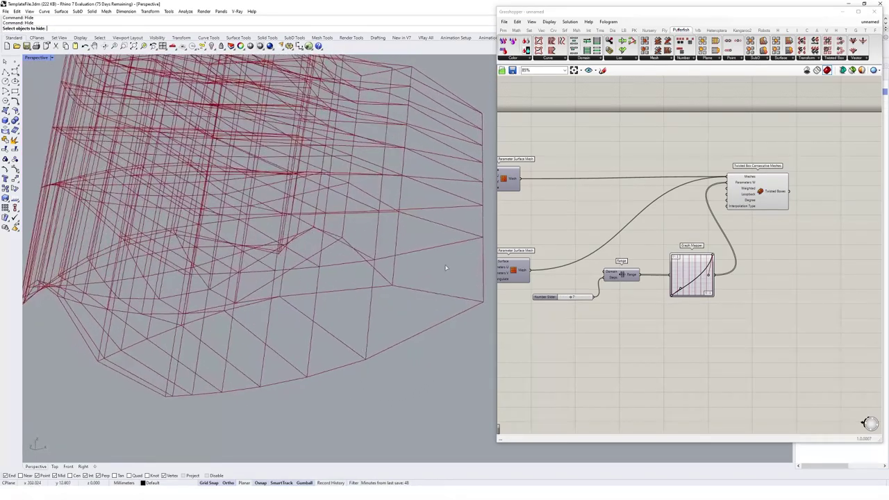
pyautogui.moveTo(373, 255); pyautogui.dragTo(409, 274, button='right')
pyautogui.scroll(-5, 381, 268)
pyautogui.moveTo(780, 195)
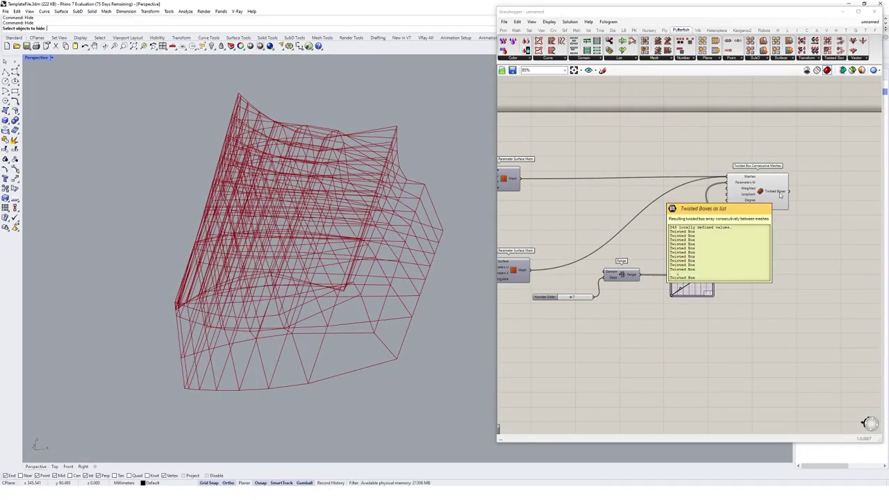
pyautogui.moveTo(368, 232); pyautogui.dragTo(273, 240, button='right')
pyautogui.scroll(-10, 288, 230)
pyautogui.scroll(5, 336, 277)
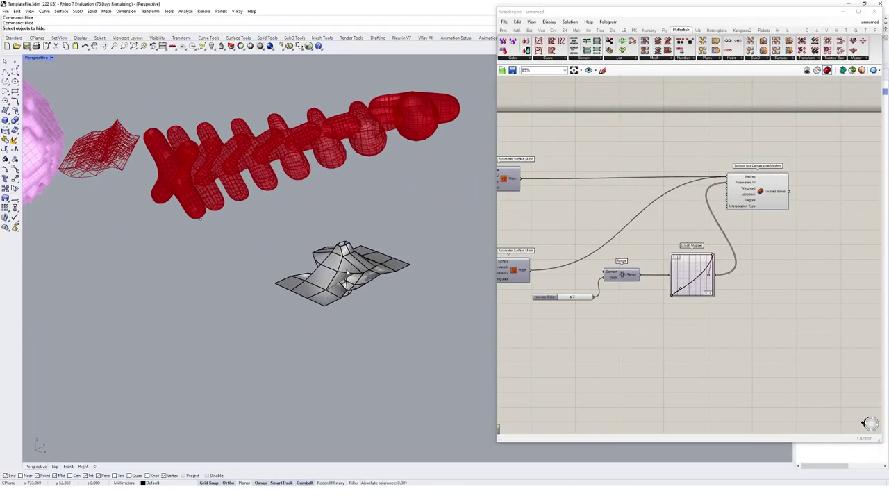
pyautogui.moveTo(337, 276); pyautogui.dragTo(236, 229, button='right')
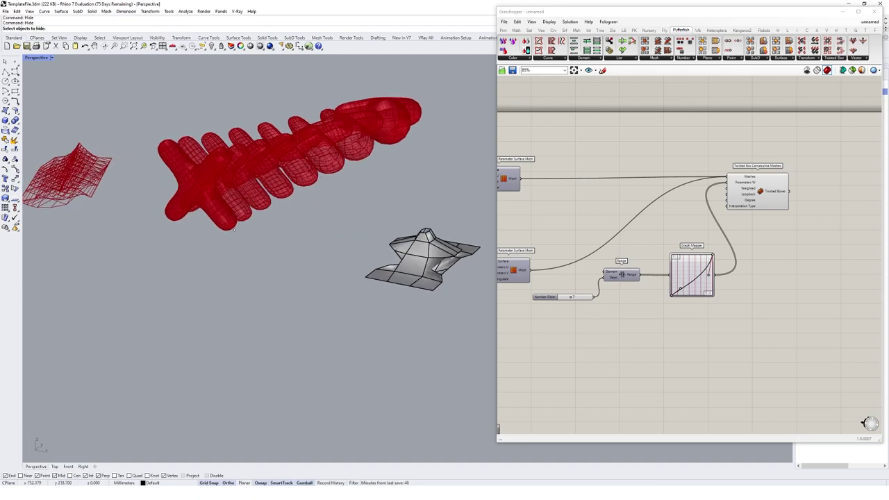
# Add a Mesh parameter below the Twisted Box component and reference the module mesh from Rhino in it.
pyautogui.moveTo(809, 195); pyautogui.dragTo(687, 237, button='right')
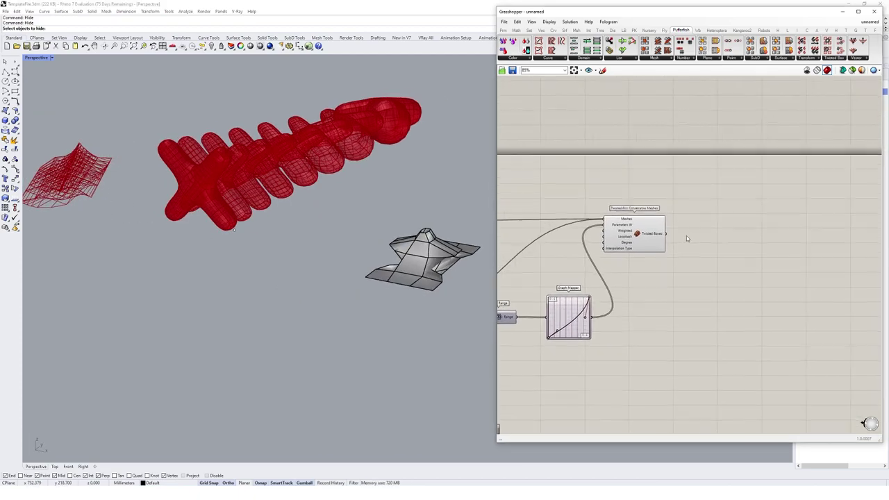
pyautogui.scroll(-1, 653, 238)
pyautogui.doubleClick(659, 368)
pyautogui.write('mesh')
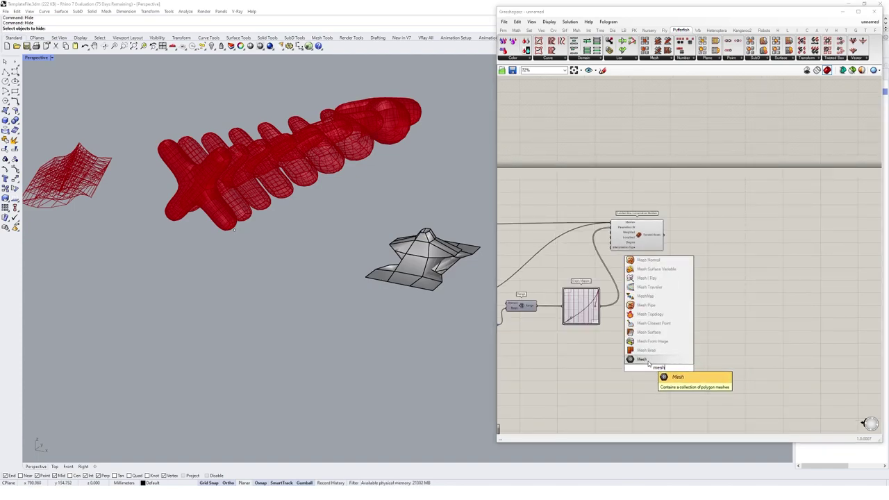
pyautogui.press('Return')
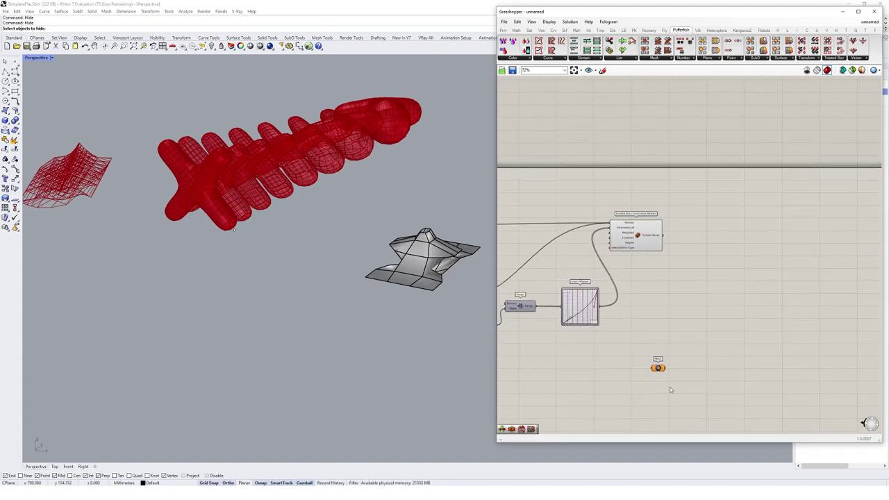
pyautogui.rightClick(658, 369)
pyautogui.click(668, 431)
pyautogui.click(459, 257)
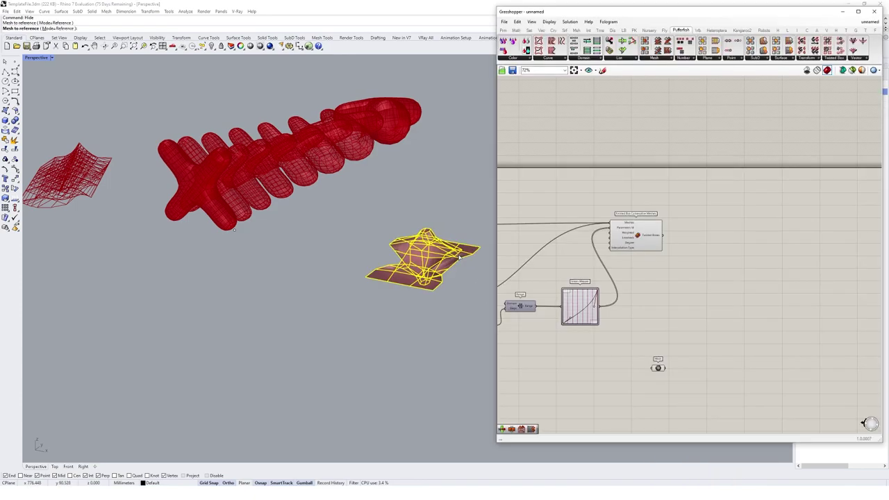
pyautogui.moveTo(658, 367); pyautogui.dragTo(703, 338)
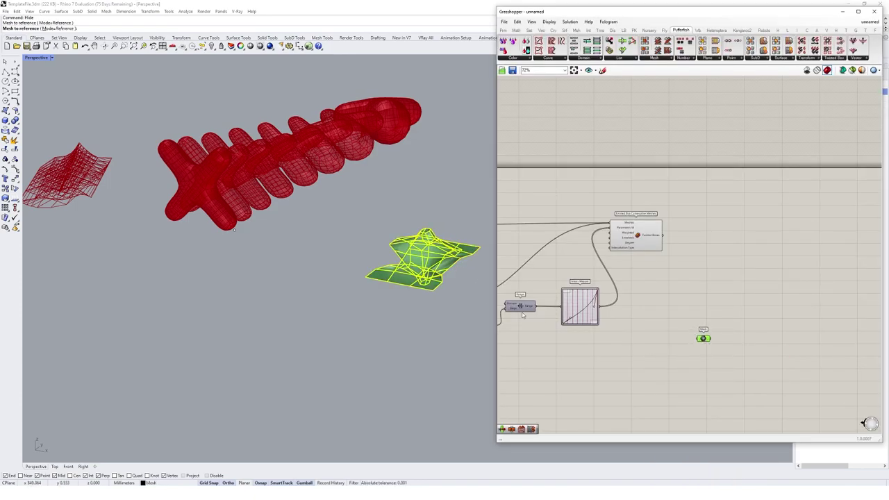
# Place a Bounding Box component beside the Mesh parameter and connect the mesh to its Content input.
pyautogui.moveTo(418, 312); pyautogui.dragTo(348, 337, button='right')
pyautogui.doubleClick(731, 344)
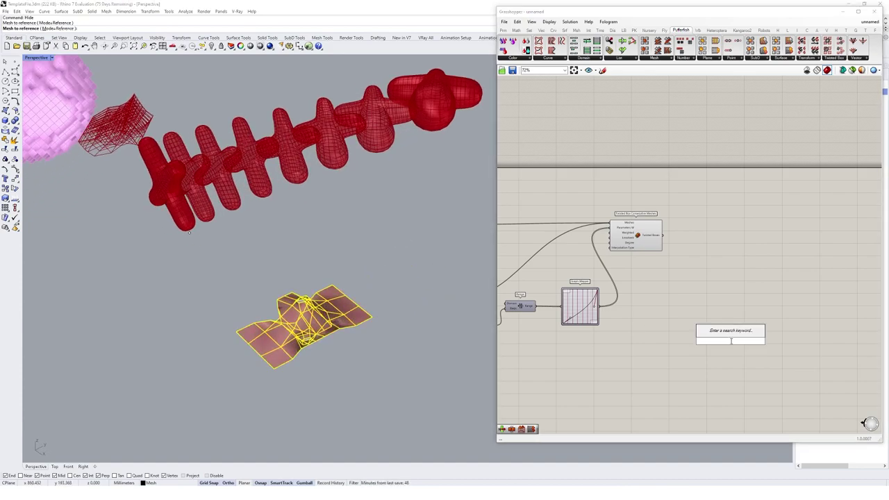
pyautogui.write('bound')
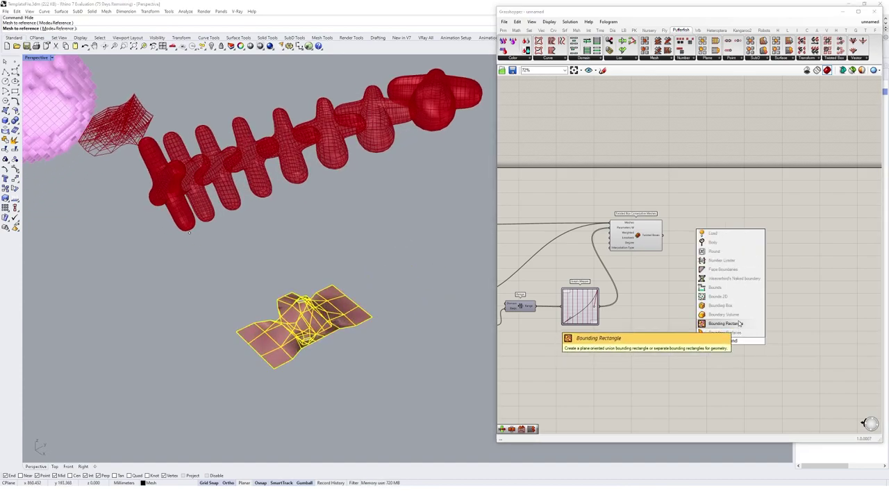
pyautogui.click(736, 306)
pyautogui.scroll(3, 719, 340)
pyautogui.moveTo(732, 345); pyautogui.dragTo(722, 337)
pyautogui.moveTo(744, 340); pyautogui.dragTo(748, 341)
pyautogui.click(708, 305)
pyautogui.scroll(5, 387, 297)
pyautogui.moveTo(258, 278); pyautogui.dragTo(349, 320, button='right')
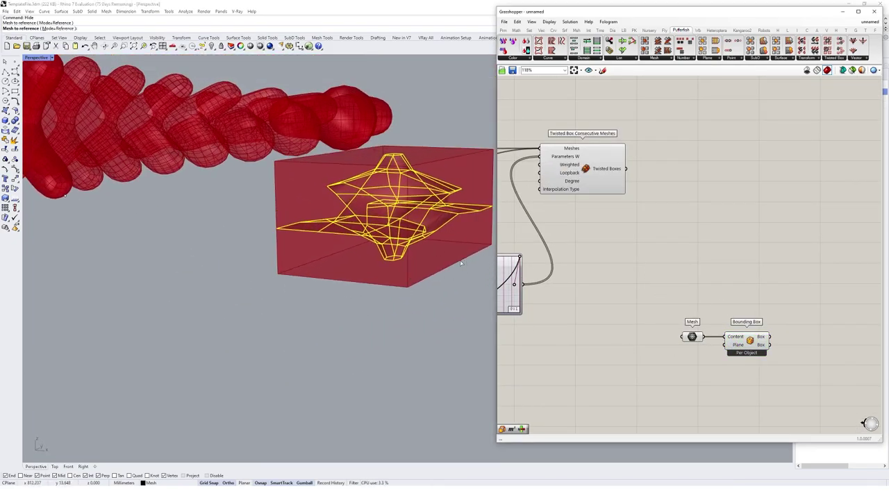
pyautogui.moveTo(432, 306); pyautogui.dragTo(458, 398, button='right')
pyautogui.scroll(-6, 458, 397)
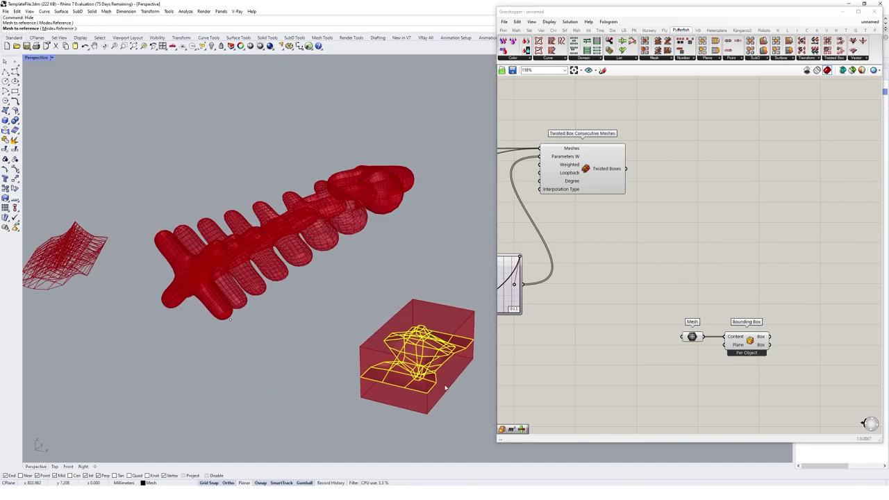
# End the pending Rhino command, select the module mesh, and switch off all Grasshopper preview geometry.
pyautogui.press('Escape')
pyautogui.scroll(6, 450, 372)
pyautogui.click(412, 306)
pyautogui.press('Escape')
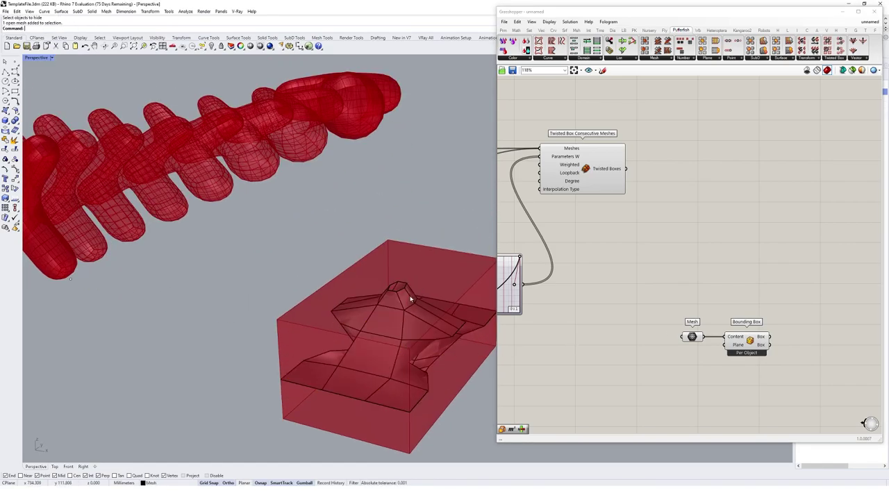
pyautogui.moveTo(411, 298); pyautogui.dragTo(384, 297, button='right')
pyautogui.click(387, 277)
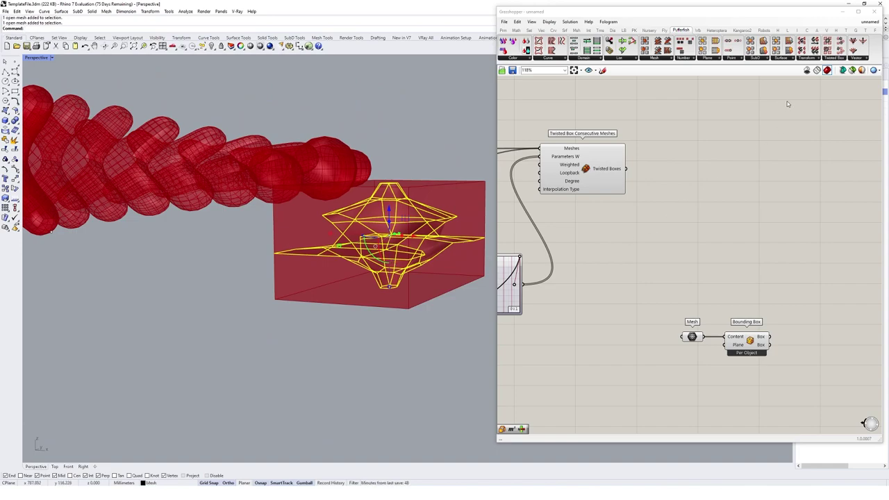
pyautogui.click(807, 70)
# Copy the module mesh upward from its bottom opening so the copy stacks on the original's top opening.
pyautogui.moveTo(455, 240); pyautogui.dragTo(386, 299, button='right')
pyautogui.click(402, 320)
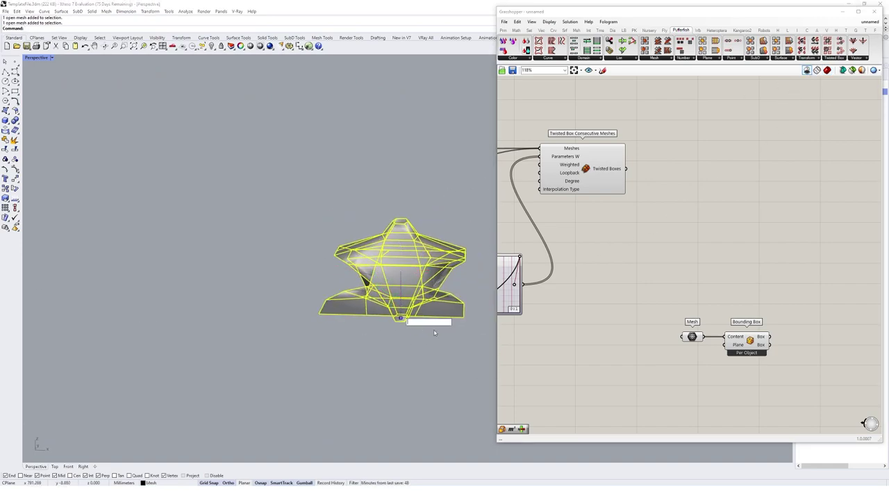
pyautogui.moveTo(403, 263); pyautogui.dragTo(380, 282, button='right')
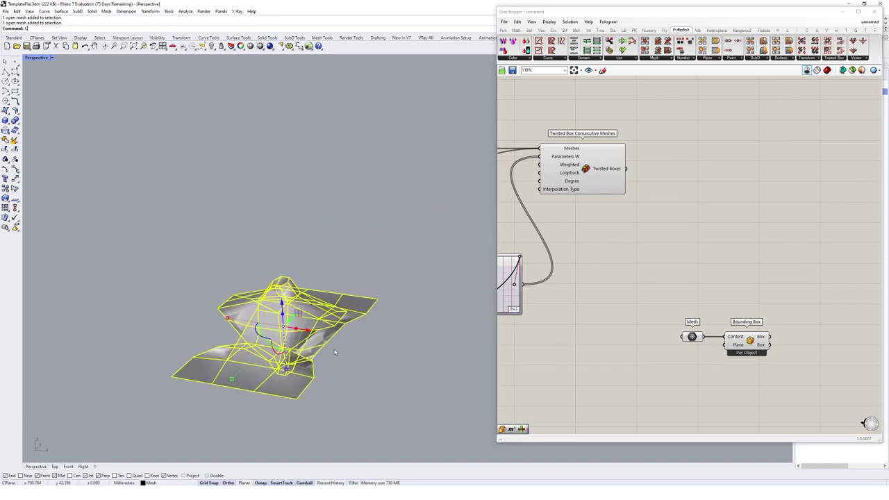
pyautogui.write('copy')
pyautogui.press('Return')
pyautogui.click(285, 373)
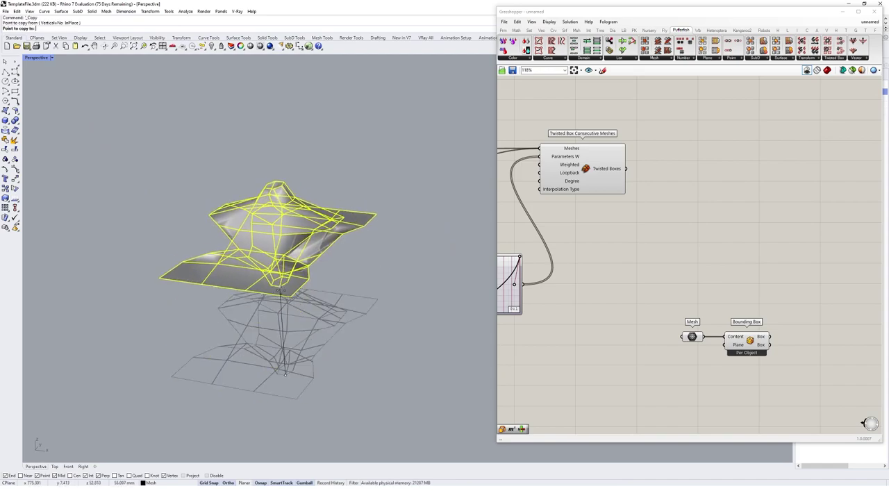
pyautogui.click(281, 289)
pyautogui.press('Return')
# Delete the upper stacked copy of the module mesh.
pyautogui.moveTo(281, 289); pyautogui.dragTo(265, 108, button='right')
pyautogui.moveTo(366, 139); pyautogui.dragTo(364, 155, button='right')
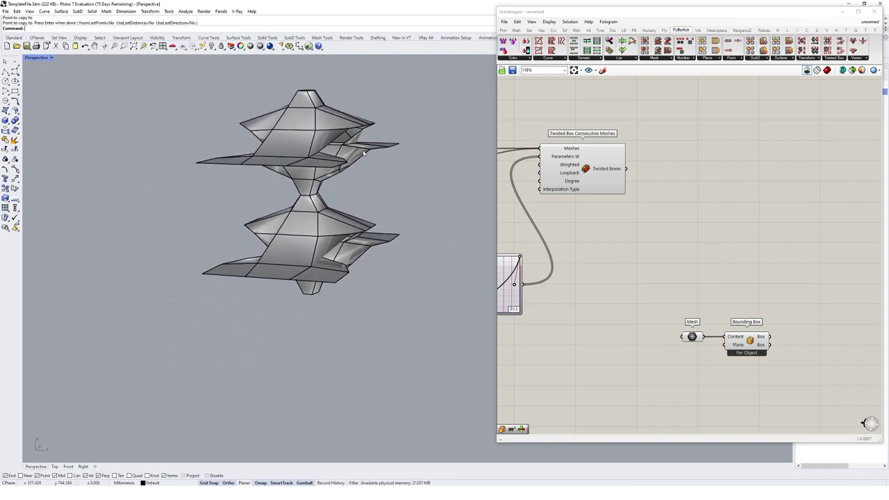
pyautogui.click(364, 156)
pyautogui.press('Delete')
# Copy the module mesh from its corner vertex to one side and diagonally behind, tiling three modules edge to edge.
pyautogui.click(344, 276)
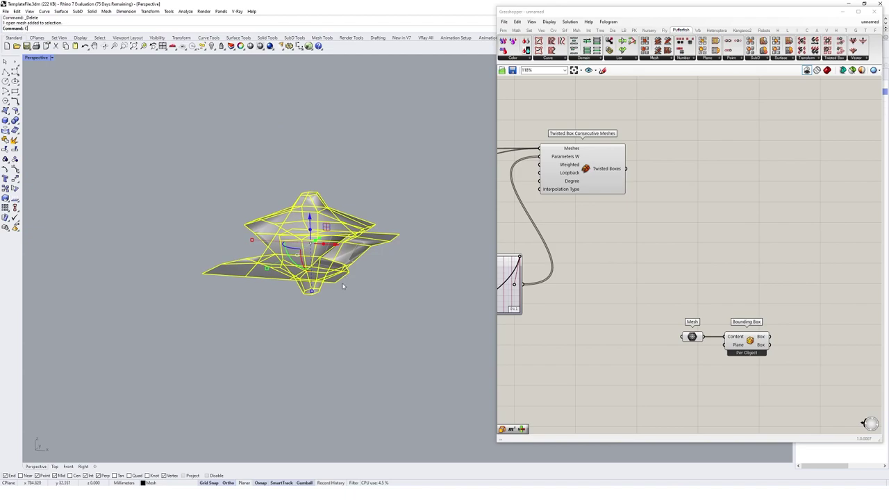
pyautogui.press('Return')
pyautogui.scroll(-8, 343, 286)
pyautogui.moveTo(336, 288); pyautogui.dragTo(361, 246, button='right')
pyautogui.click(361, 372)
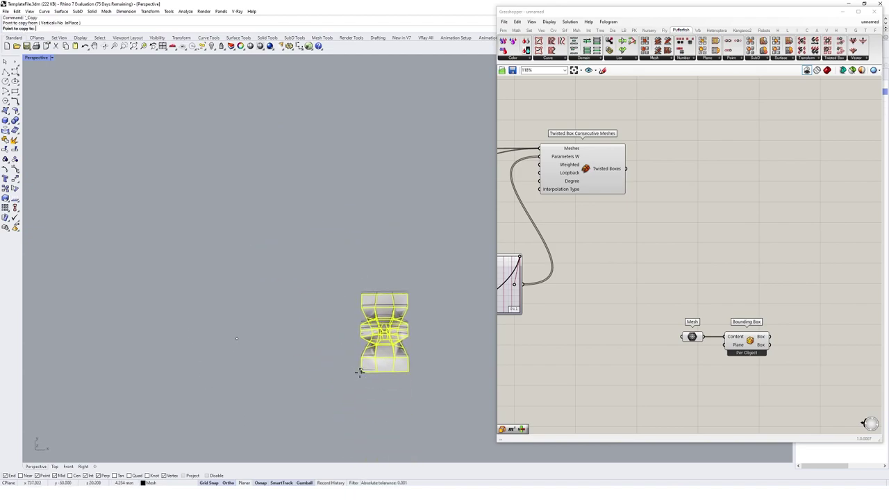
pyautogui.click(368, 285)
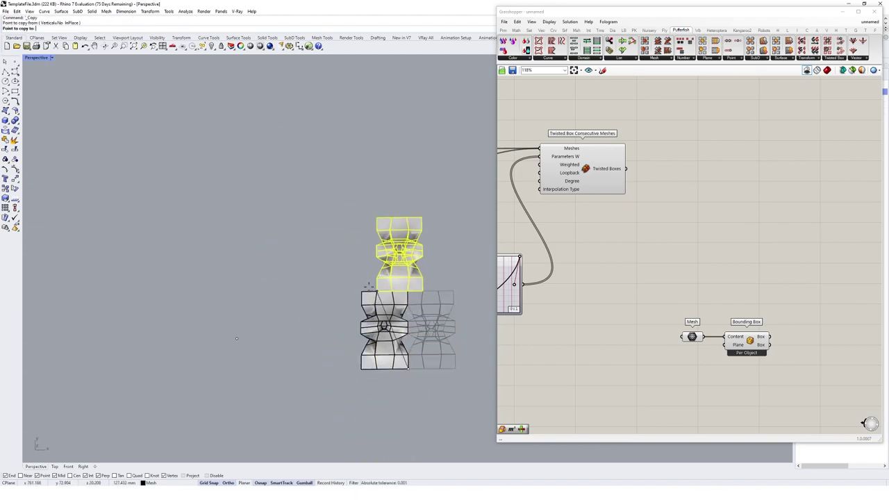
pyautogui.click(361, 291)
pyautogui.press('Return')
pyautogui.moveTo(368, 295); pyautogui.dragTo(347, 253, button='right')
# Copy the original module into the open corner of the tiled grid and delete all modules except the front-left one.
pyautogui.scroll(4, 365, 232)
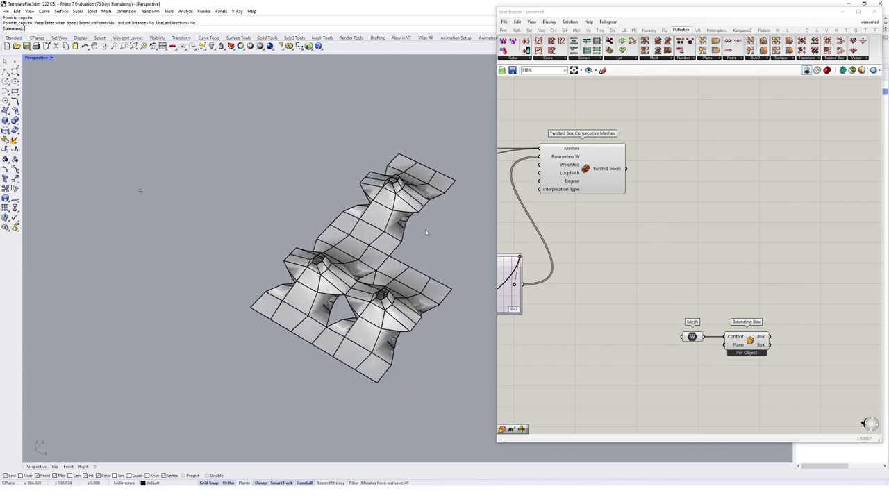
pyautogui.click(368, 316)
pyautogui.press('Return')
pyautogui.click(311, 343)
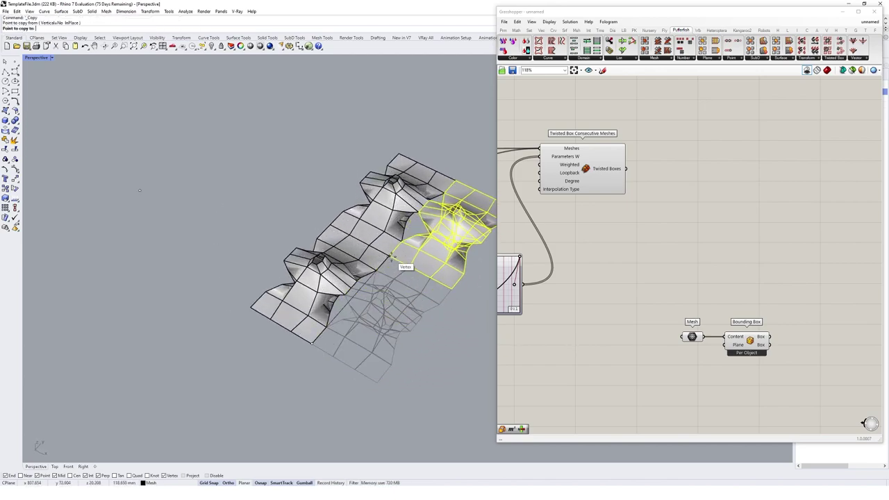
pyautogui.click(390, 256)
pyautogui.press('Return')
pyautogui.moveTo(462, 160); pyautogui.dragTo(403, 289)
pyautogui.press('Delete')
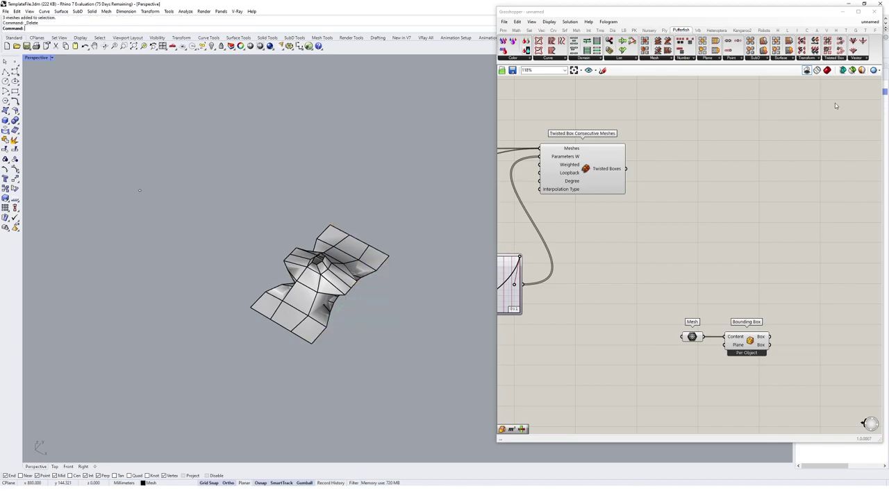
# Turn on the shaded geometry preview and examine the twisted boxes between the two wavy meshes.
pyautogui.click(828, 71)
pyautogui.scroll(-7, 425, 199)
pyautogui.keyDown('shift'); pyautogui.moveTo(186, 154); pyautogui.dragTo(305, 298, button='right'); pyautogui.keyUp('shift')
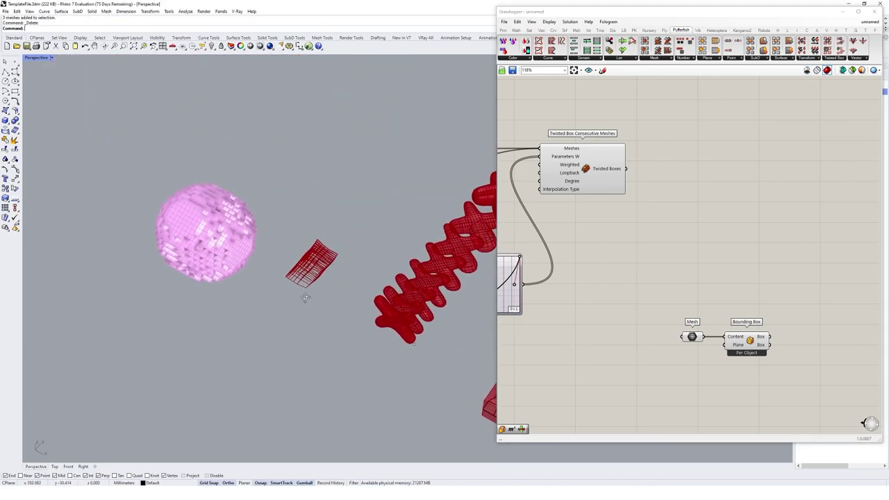
pyautogui.scroll(10, 306, 298)
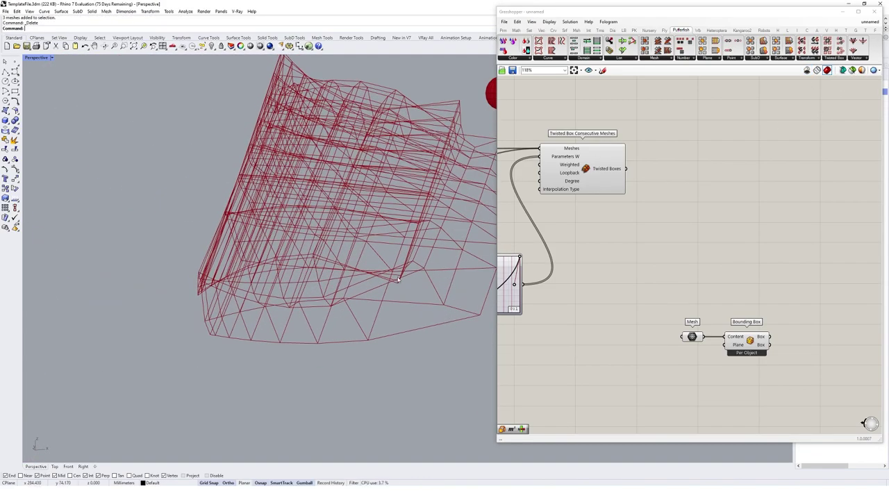
pyautogui.moveTo(446, 253); pyautogui.dragTo(415, 269, button='right')
pyautogui.moveTo(436, 198); pyautogui.dragTo(293, 255, button='right')
pyautogui.scroll(-9, 294, 254)
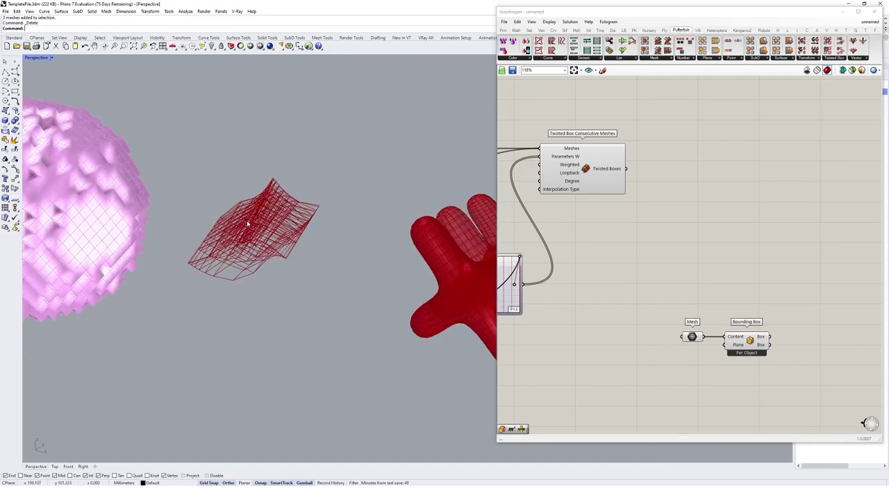
# Examine the module mesh inside its bounding box, and compare it with the twisted box field.
pyautogui.moveTo(246, 220); pyautogui.dragTo(272, 228, button='right')
pyautogui.scroll(6, 274, 231)
pyautogui.scroll(-10, 293, 250)
pyautogui.keyDown('shift'); pyautogui.moveTo(341, 304); pyautogui.dragTo(278, 252, button='right'); pyautogui.keyUp('shift')
pyautogui.scroll(5, 310, 270)
pyautogui.scroll(2, 311, 269)
pyautogui.click(312, 270)
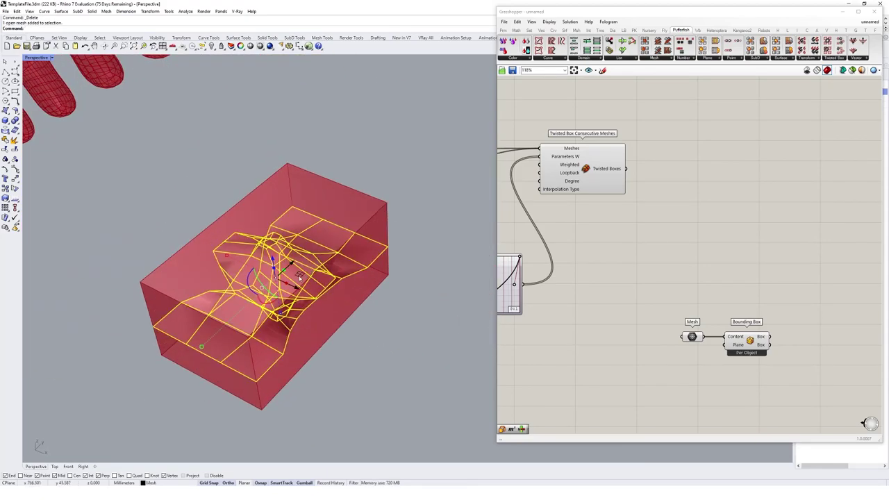
pyautogui.click(390, 337)
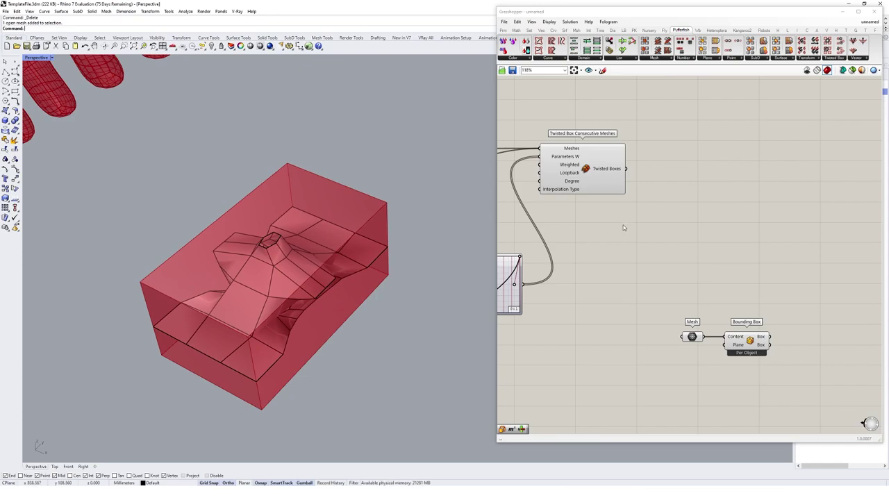
# Reposition the Mesh and Bounding Box components together on the canvas and check which geometry each represents.
pyautogui.moveTo(778, 303); pyautogui.dragTo(660, 341)
pyautogui.click(631, 243)
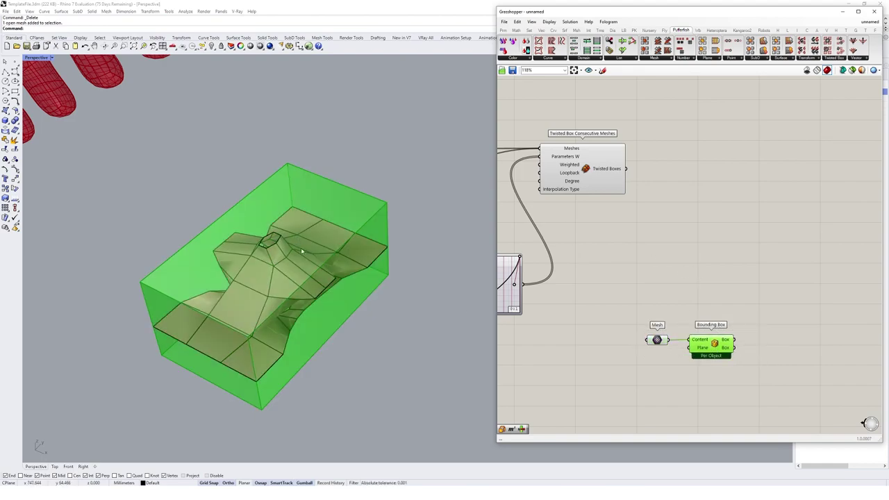
pyautogui.click(657, 339)
pyautogui.scroll(-12, 294, 284)
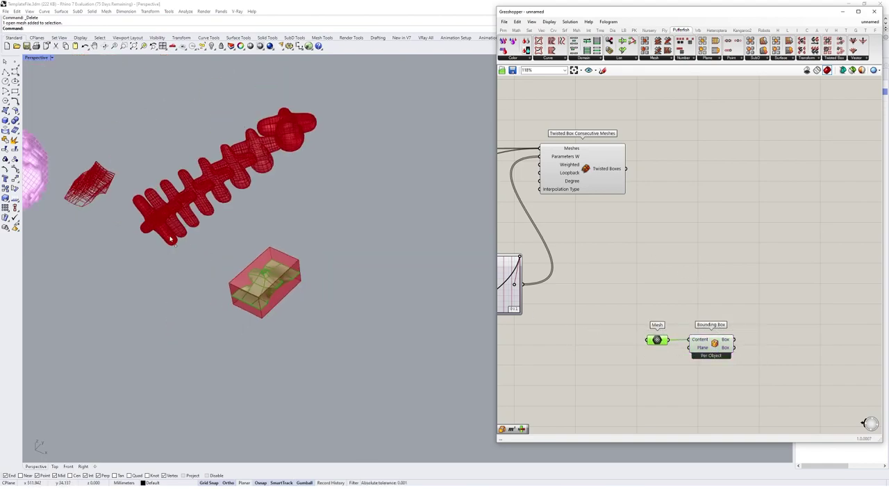
pyautogui.keyDown('shift'); pyautogui.moveTo(300, 262); pyautogui.dragTo(453, 310, button='right'); pyautogui.keyUp('shift')
# Add a Box Morph component, feeding the module mesh into Geometry and its bounding box into Reference.
pyautogui.doubleClick(785, 282)
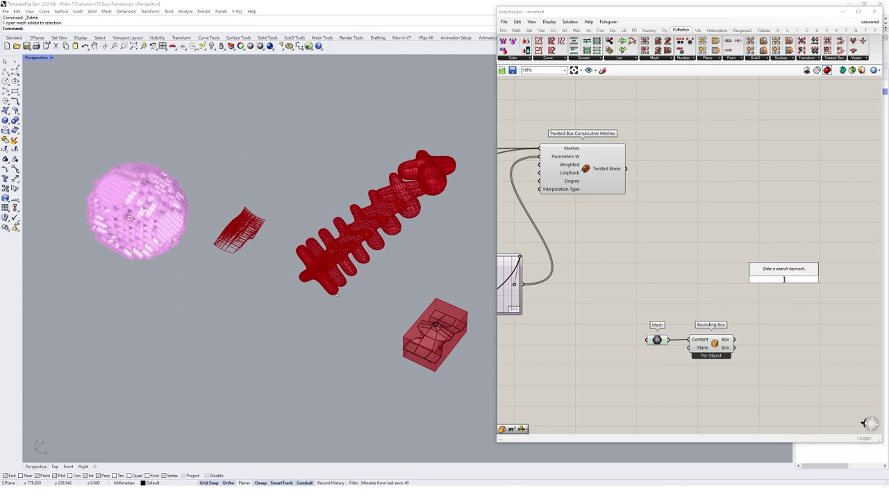
pyautogui.write('box morph')
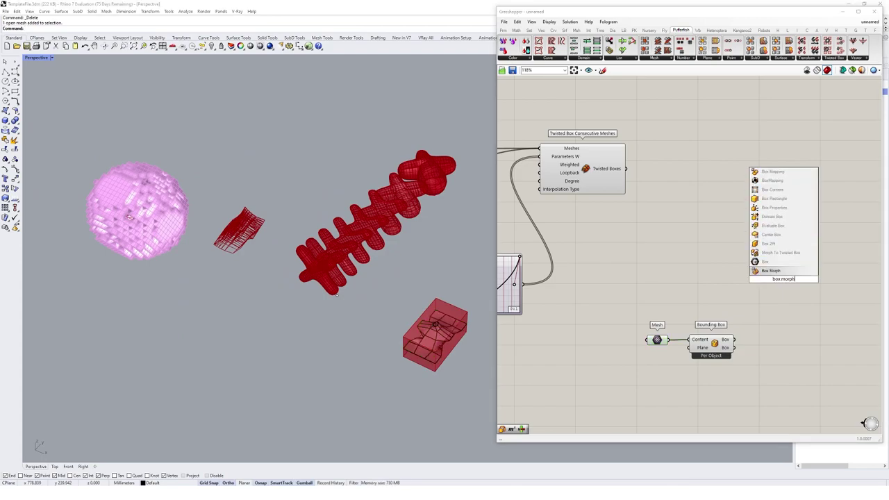
pyautogui.click(776, 273)
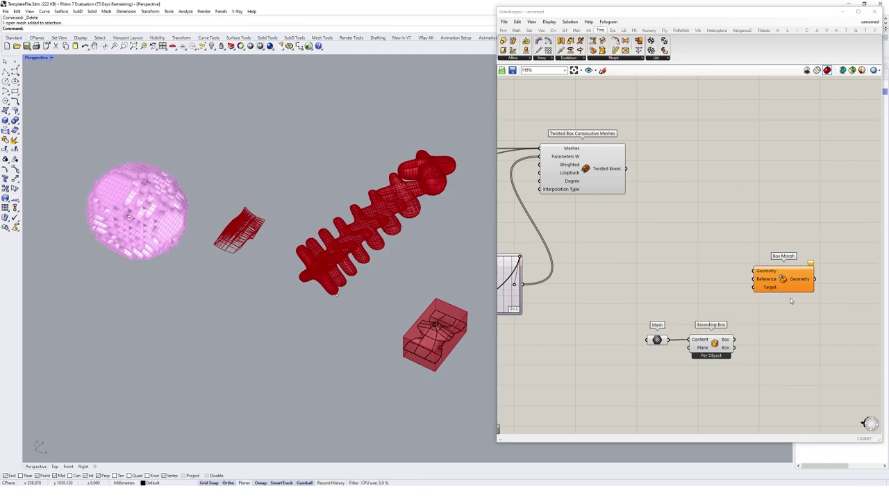
pyautogui.moveTo(791, 287); pyautogui.dragTo(769, 239)
pyautogui.moveTo(664, 340); pyautogui.dragTo(748, 231)
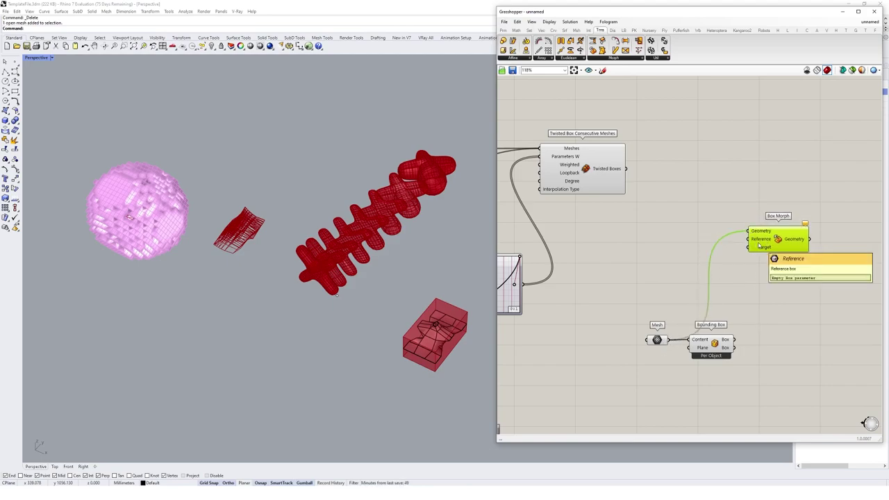
pyautogui.click(710, 349)
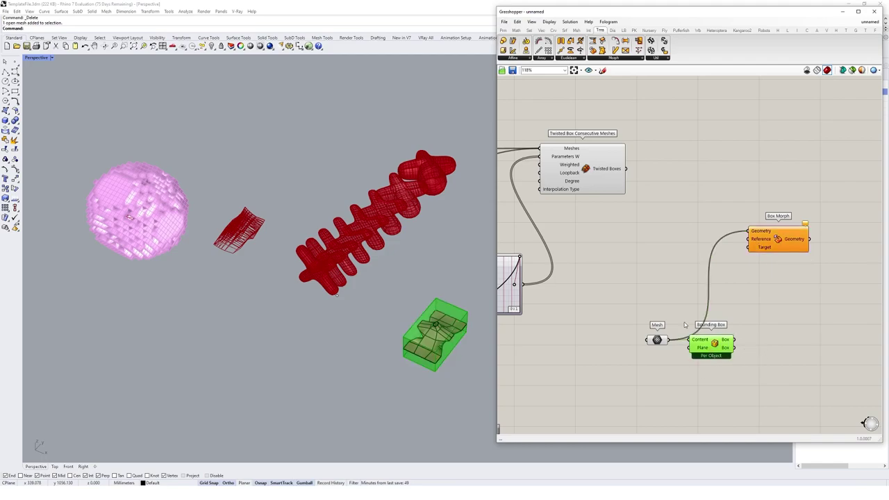
pyautogui.scroll(2, 422, 338)
pyautogui.moveTo(738, 346); pyautogui.dragTo(750, 245)
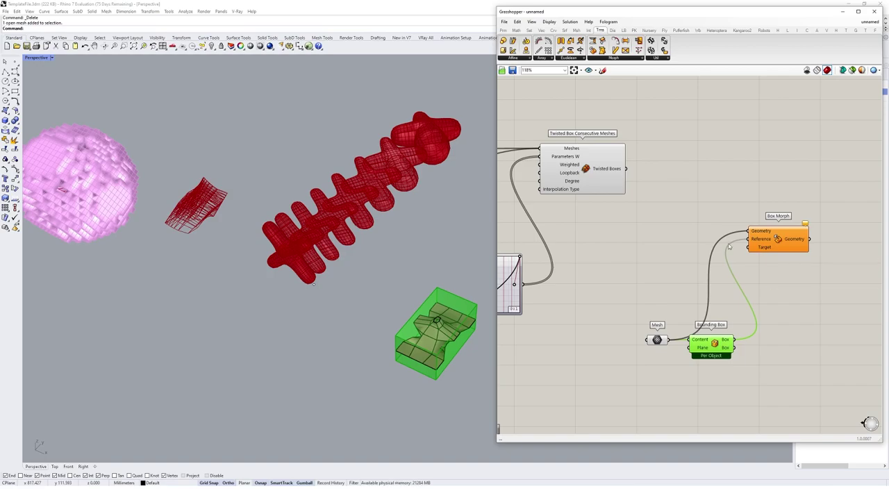
# Feed the twisted boxes into the Target input of Box Morph.
pyautogui.moveTo(278, 291); pyautogui.dragTo(347, 270, button='right')
pyautogui.scroll(8, 156, 320)
pyautogui.scroll(4, 237, 277)
pyautogui.moveTo(209, 277); pyautogui.dragTo(274, 281, button='right')
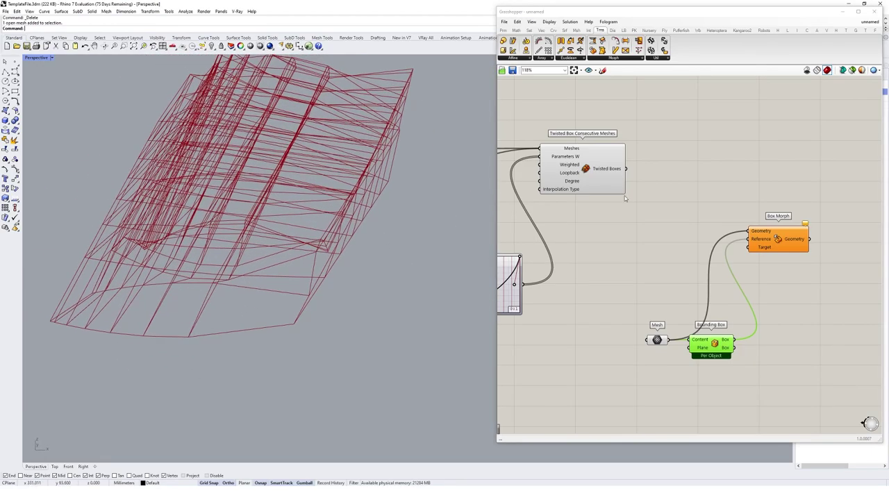
pyautogui.moveTo(627, 169); pyautogui.dragTo(783, 167)
# Turn off the preview of the Twisted Box Consecutive Meshes component.
pyautogui.scroll(-3, 779, 170)
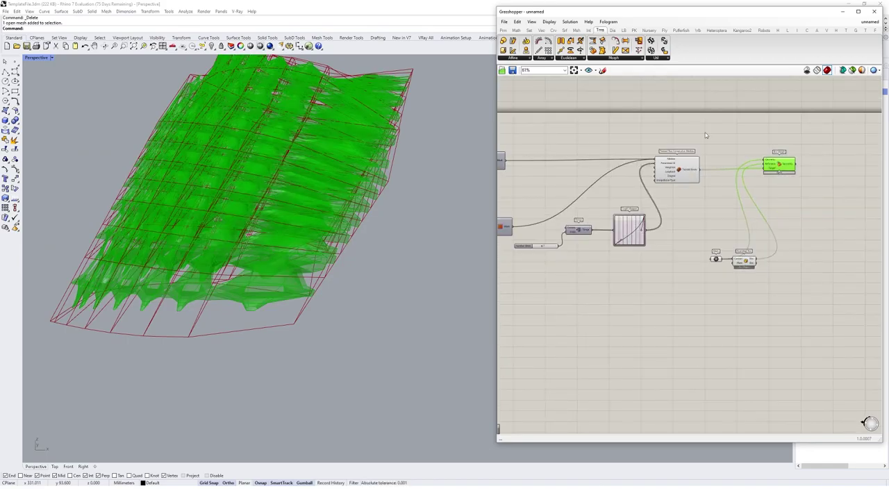
pyautogui.moveTo(696, 116); pyautogui.dragTo(635, 223)
pyautogui.rightClick(691, 125)
pyautogui.click(712, 136)
pyautogui.moveTo(327, 236); pyautogui.dragTo(382, 265, button='right')
# Try a Custom Preview on the Box Morph geometry, inspect the morphed modules, and delete that preview component.
pyautogui.doubleClick(823, 171)
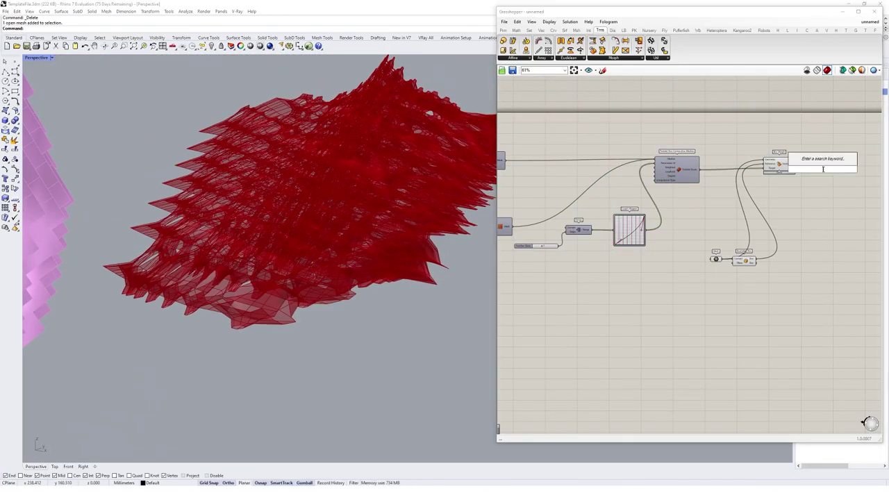
pyautogui.write('prev')
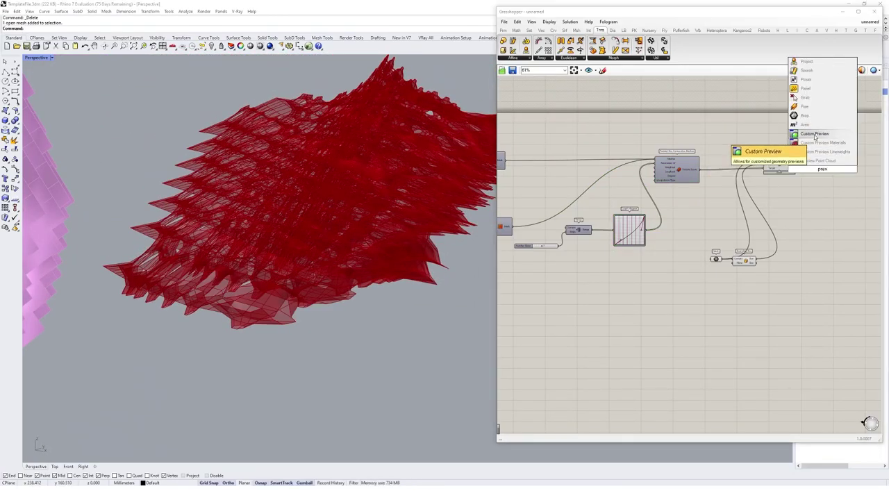
pyautogui.click(807, 136)
pyautogui.moveTo(796, 165); pyautogui.dragTo(843, 164)
pyautogui.click(827, 191)
pyautogui.moveTo(332, 251); pyautogui.dragTo(475, 211, button='right')
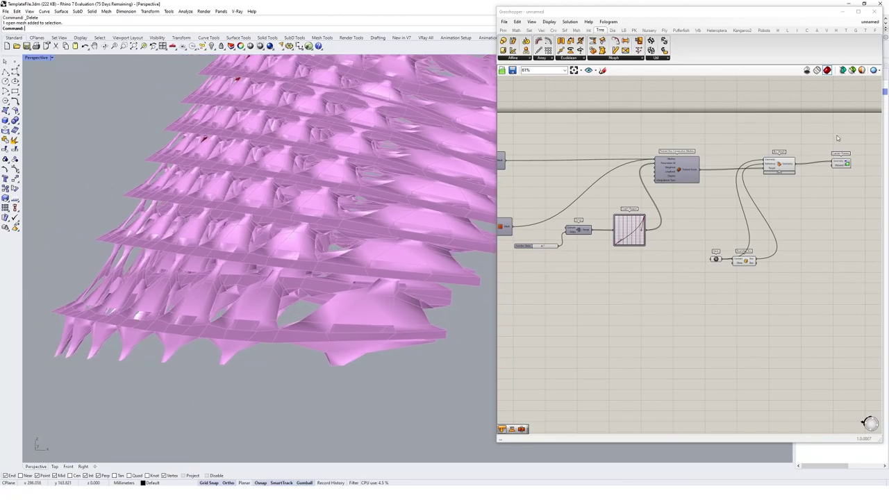
pyautogui.click(843, 164)
pyautogui.press('Delete')
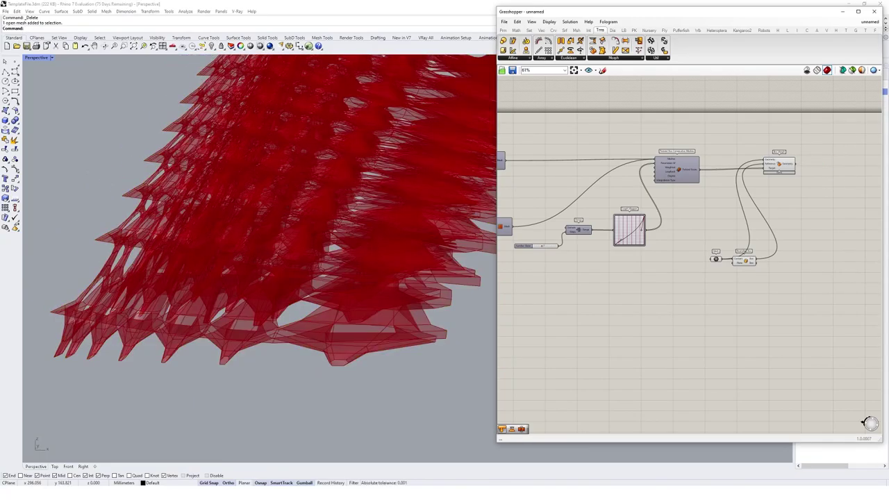
# Add a Mesh Join component and feed it the Box Morph geometry.
pyautogui.scroll(3, 808, 206)
pyautogui.doubleClick(785, 188)
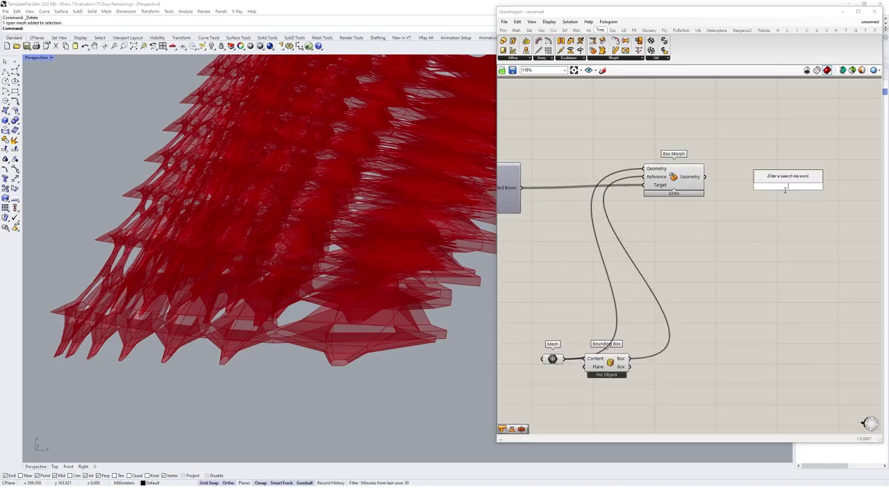
pyautogui.write('mesh join')
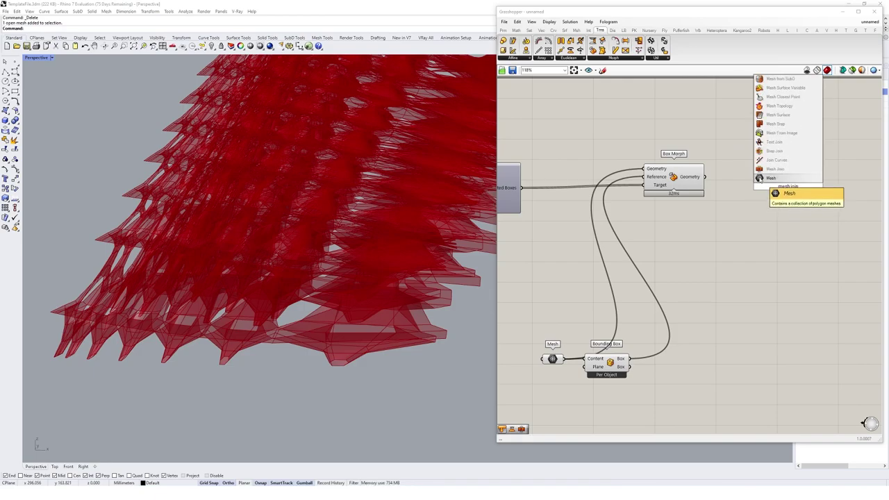
pyautogui.press('Return')
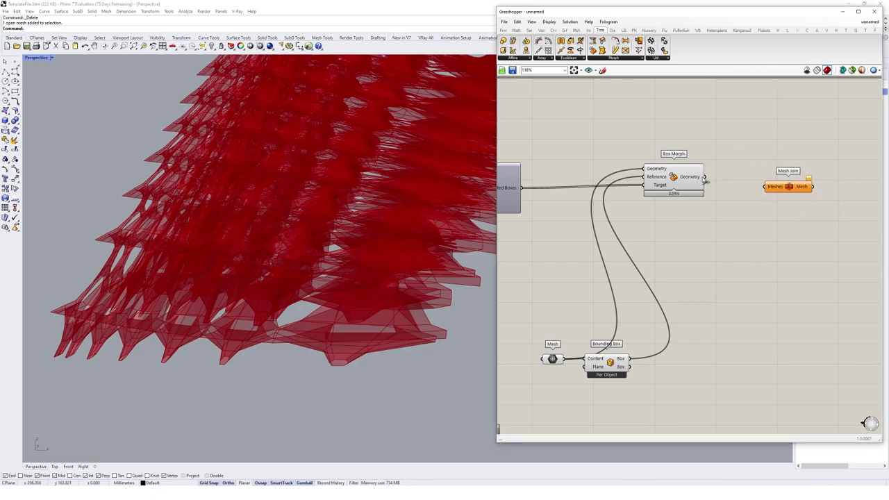
pyautogui.moveTo(767, 190); pyautogui.dragTo(744, 181)
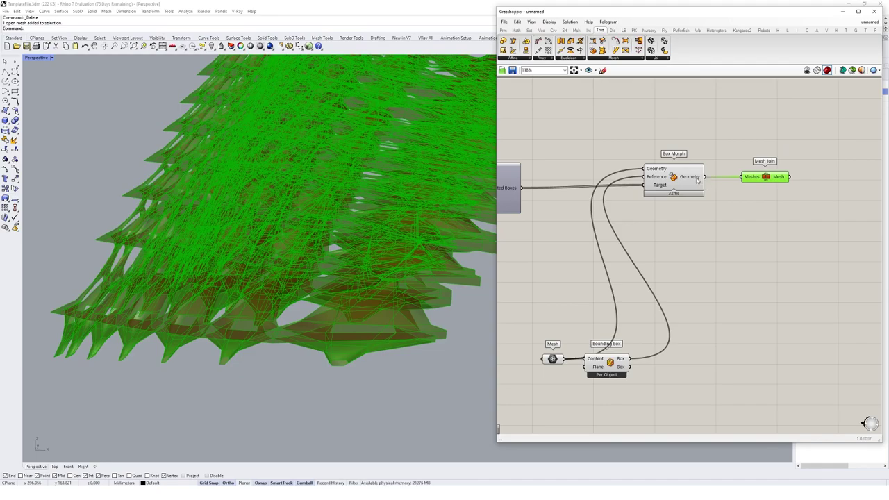
pyautogui.moveTo(697, 180)
pyautogui.moveTo(784, 181)
pyautogui.click(658, 230)
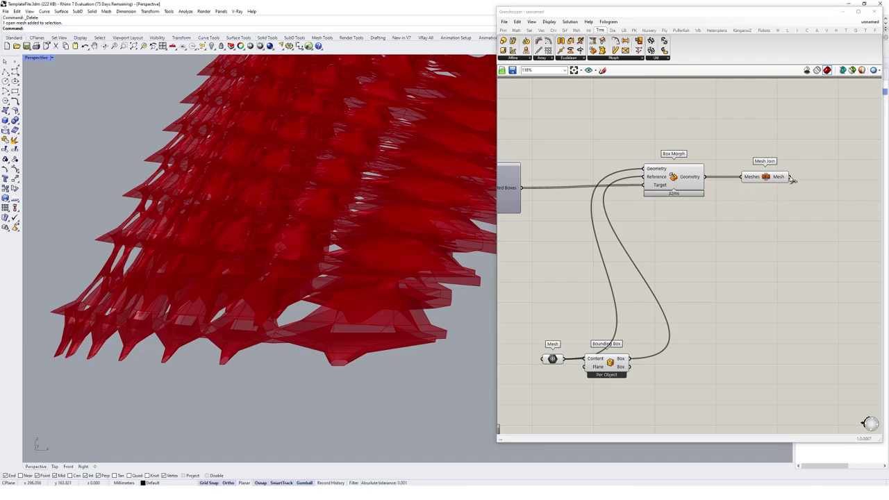
# Add a Weaverbird's Catmull-Clark Subdivision component for the joined mesh.
pyautogui.moveTo(822, 193); pyautogui.dragTo(745, 228, button='right')
pyautogui.doubleClick(752, 224)
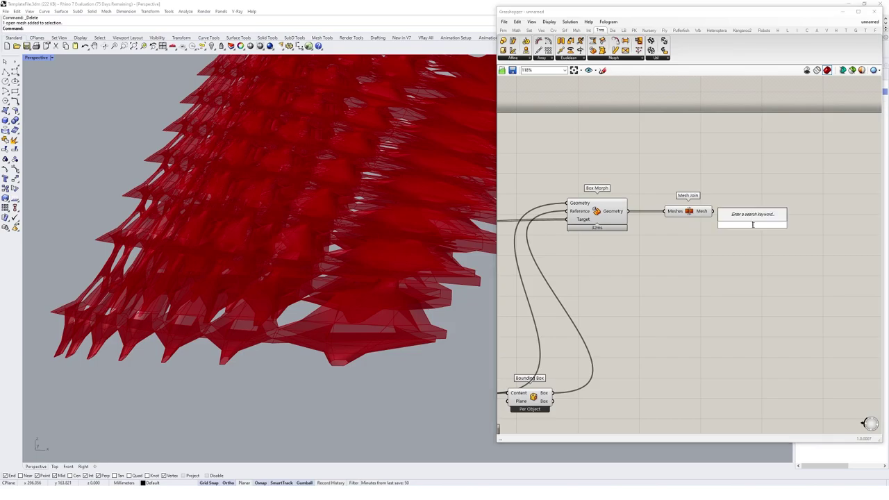
pyautogui.write('catm')
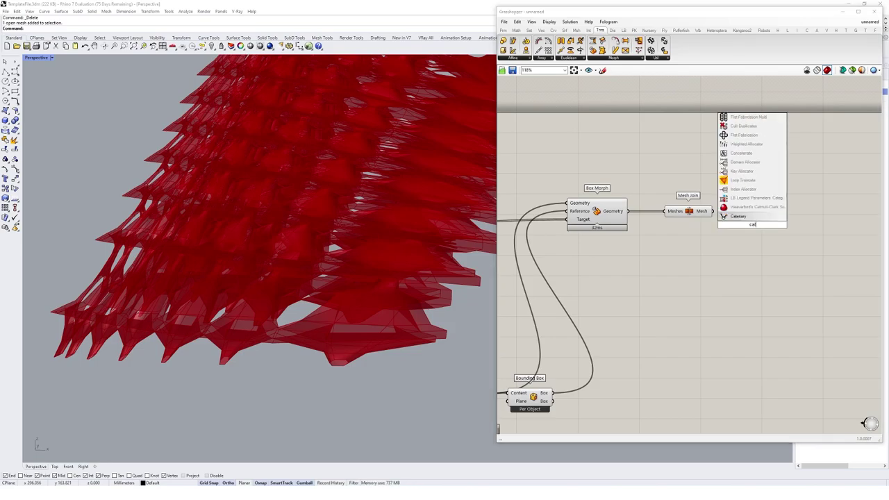
pyautogui.click(746, 216)
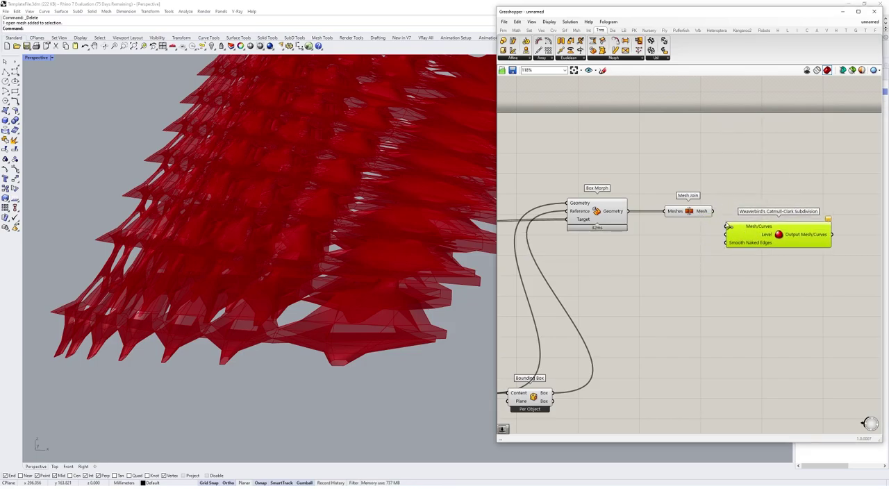
pyautogui.moveTo(718, 214); pyautogui.dragTo(729, 230)
# Create a number slider starting at 0 with value 2 and connect it to the subdivision Level.
pyautogui.doubleClick(688, 250)
pyautogui.write('0')
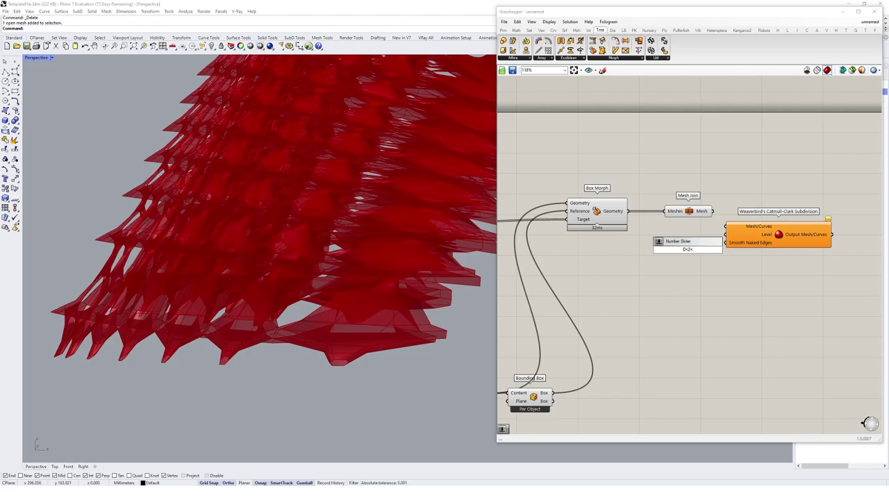
pyautogui.write('<2<')
pyautogui.press('Return')
pyautogui.moveTo(718, 252); pyautogui.dragTo(686, 254)
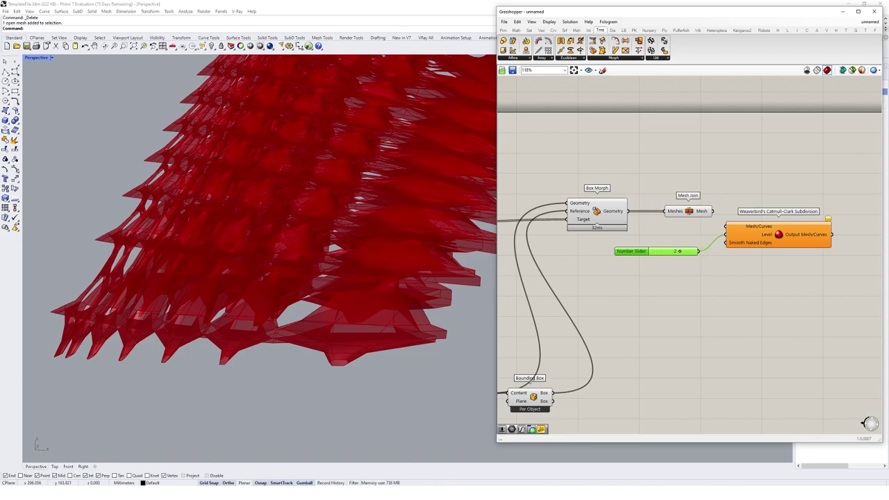
pyautogui.moveTo(745, 244)
# Duplicate the slider, set the copy to 1 for Smooth Naked Edges, and feed the joined mesh into the subdivision.
pyautogui.moveTo(656, 252); pyautogui.dragTo(656, 275)
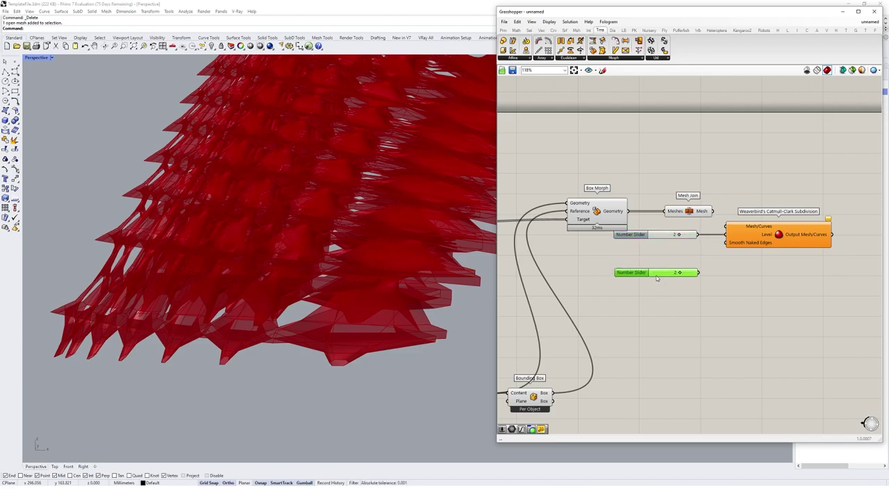
pyautogui.doubleClick(656, 275)
pyautogui.write('1')
pyautogui.press('Return')
pyautogui.moveTo(670, 241); pyautogui.dragTo(672, 252)
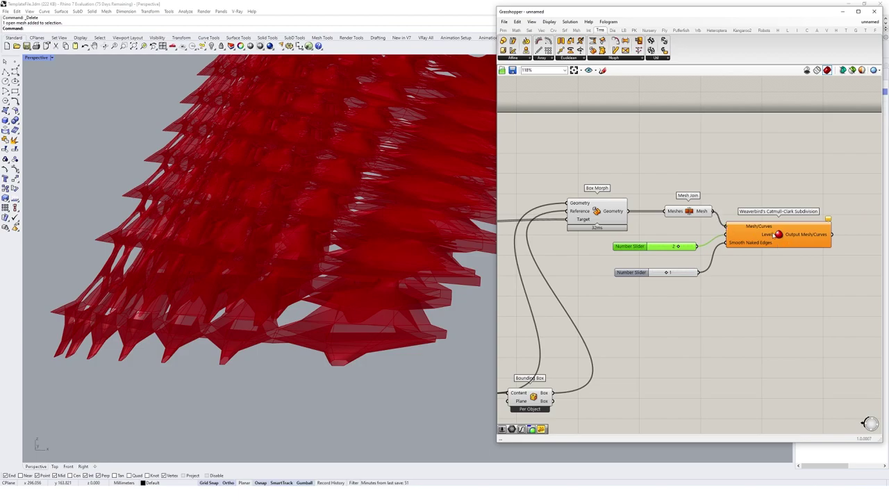
pyautogui.moveTo(774, 235); pyautogui.dragTo(792, 237)
# Turn off the previews of Box Morph and Mesh Join so only the subdivided mesh is displayed.
pyautogui.click(763, 190)
pyautogui.moveTo(705, 171); pyautogui.dragTo(590, 228)
pyautogui.middleClick(628, 161)
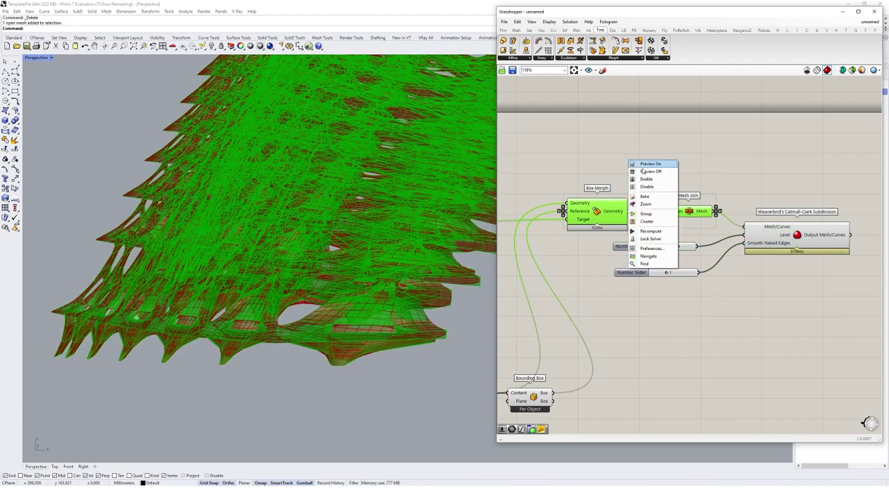
pyautogui.click(643, 172)
pyautogui.moveTo(421, 270); pyautogui.dragTo(347, 255, button='right')
pyautogui.scroll(4, 257, 268)
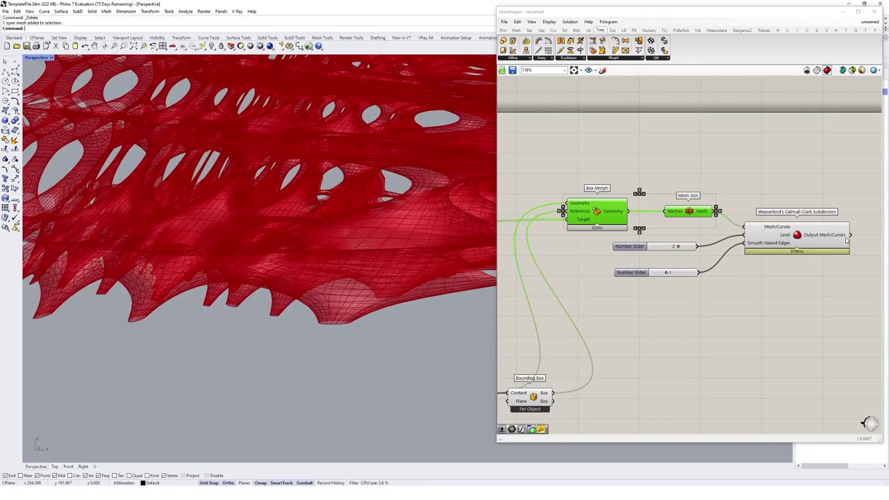
# Add a Custom Preview component fed by the Catmull-Clark subdivision output.
pyautogui.moveTo(846, 241); pyautogui.dragTo(740, 265, button='right')
pyautogui.doubleClick(740, 265)
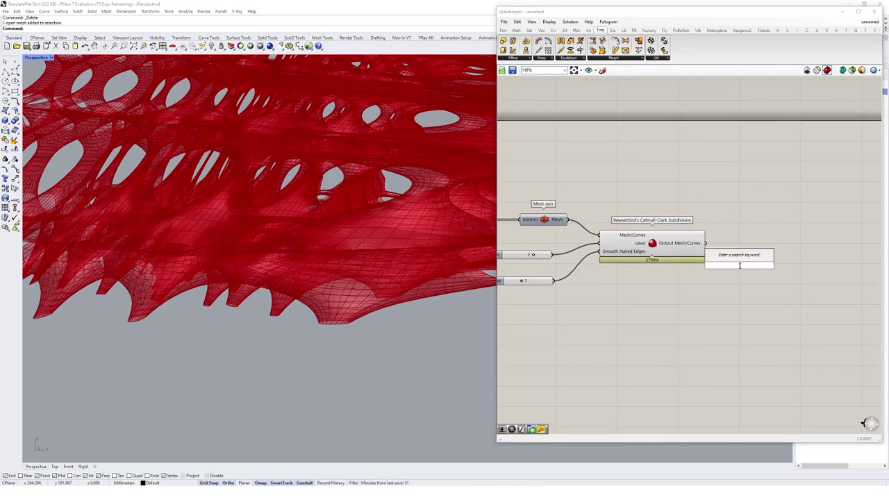
pyautogui.write('prev')
pyautogui.click(725, 230)
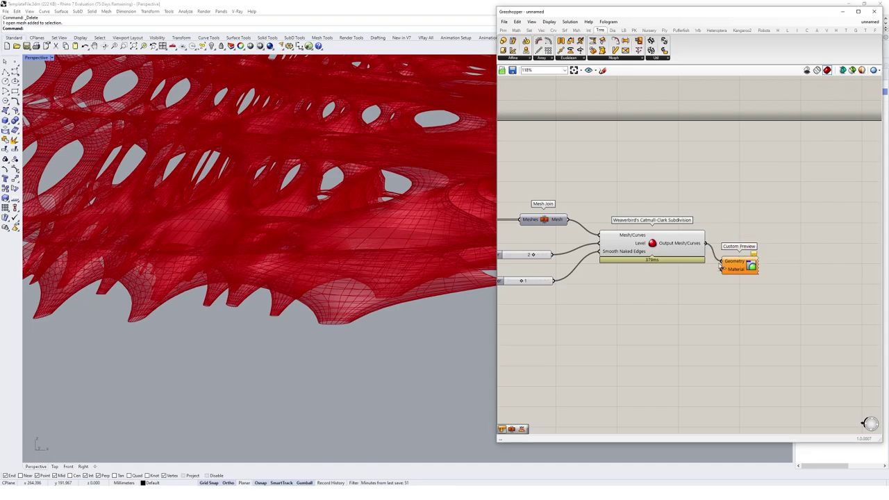
# Place the Custom Preview beside the Catmull-Clark subdivision it is fed from, and turn off the subdivision component's own preview.
pyautogui.moveTo(721, 265); pyautogui.dragTo(721, 262)
pyautogui.moveTo(741, 267); pyautogui.dragTo(768, 261)
pyautogui.click(685, 208)
pyautogui.moveTo(685, 197); pyautogui.dragTo(633, 249)
pyautogui.rightClick(687, 185)
pyautogui.click(706, 193)
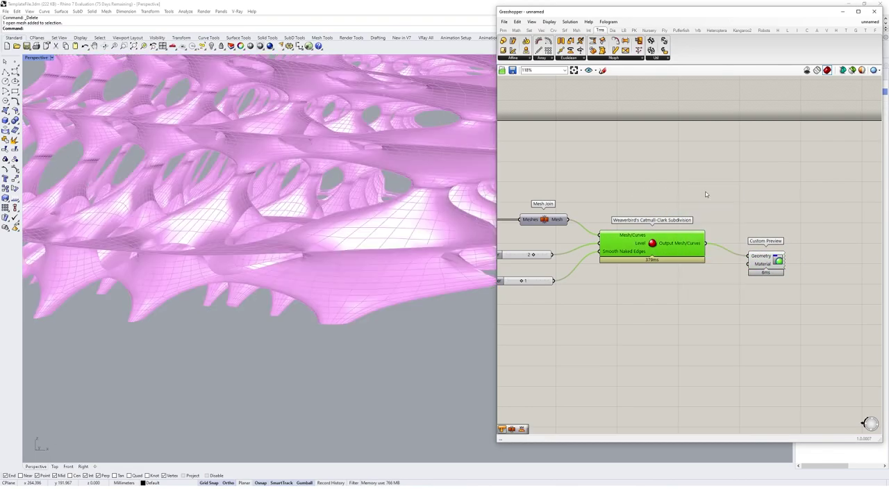
pyautogui.click(705, 195)
# Add a Mesh UnifyNormals component fed by the subdivision output and connect its mesh to the Custom Preview geometry.
pyautogui.moveTo(382, 198); pyautogui.dragTo(452, 208, button='right')
pyautogui.scroll(5, 380, 184)
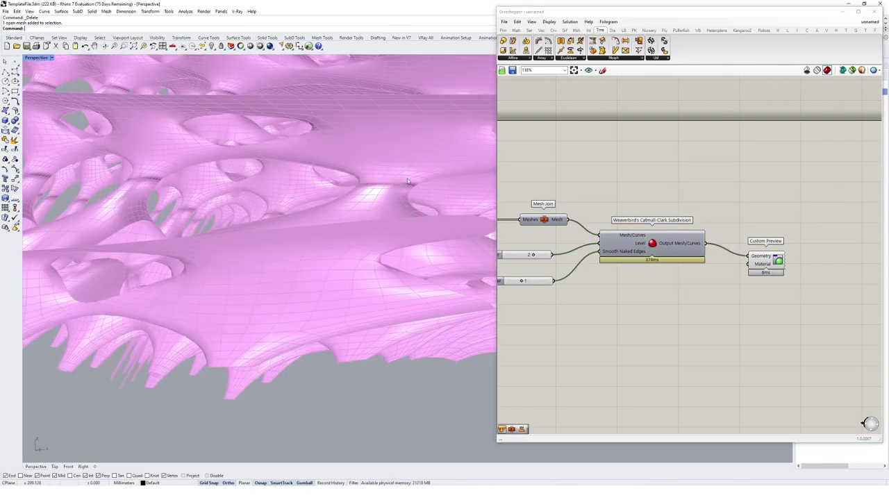
pyautogui.moveTo(407, 181); pyautogui.dragTo(391, 196, button='right')
pyautogui.doubleClick(696, 294)
pyautogui.write('unif')
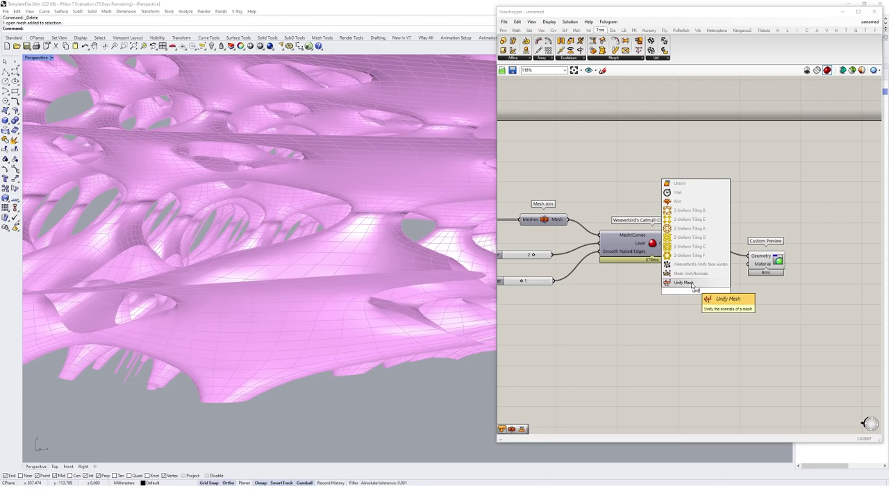
pyautogui.click(694, 274)
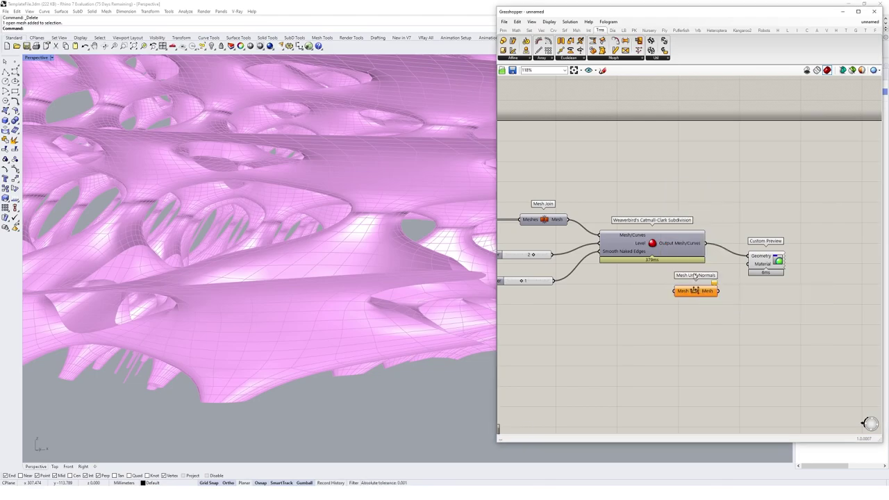
pyautogui.moveTo(677, 291); pyautogui.dragTo(677, 291)
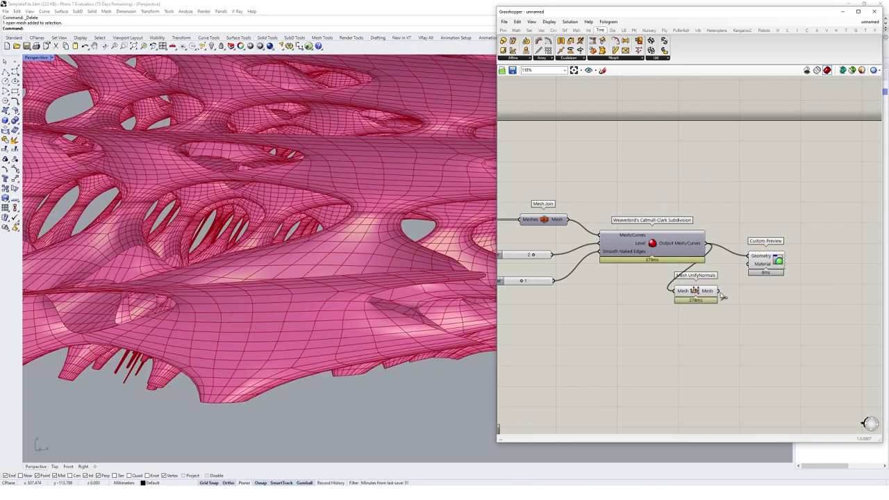
pyautogui.moveTo(752, 265); pyautogui.dragTo(749, 256)
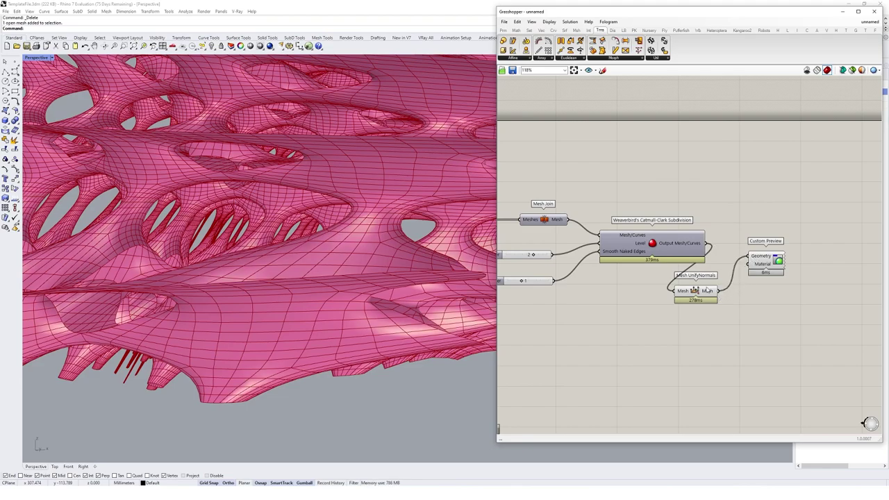
# Turn off the Mesh UnifyNormals preview and arrange it in line between the subdivision and the Custom Preview.
pyautogui.click(697, 292)
pyautogui.rightClick(732, 229)
pyautogui.click(751, 241)
pyautogui.moveTo(694, 293); pyautogui.dragTo(808, 252)
# Disable all the earlier component groups so only the current morph definition stays active.
pyautogui.scroll(-3, 342, 265)
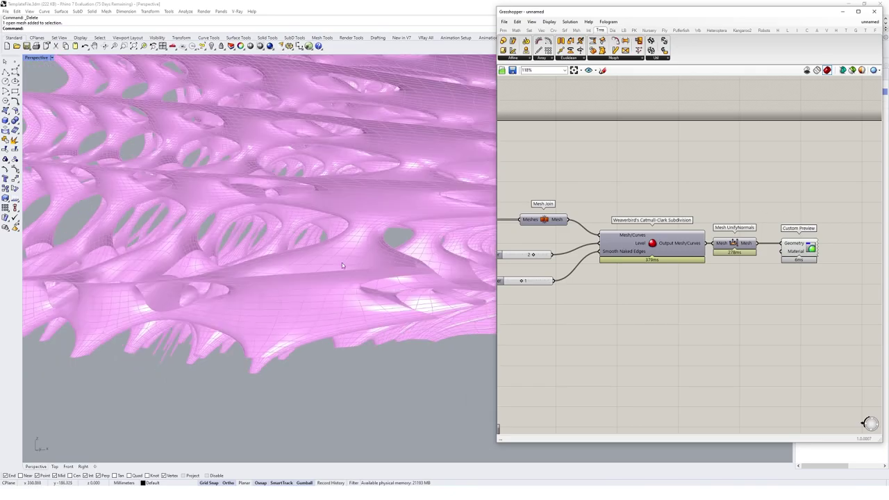
pyautogui.moveTo(342, 265); pyautogui.dragTo(393, 275, button='right')
pyautogui.scroll(-5, 393, 275)
pyautogui.scroll(-10, 657, 229)
pyautogui.moveTo(646, 237); pyautogui.dragTo(725, 231, button='right')
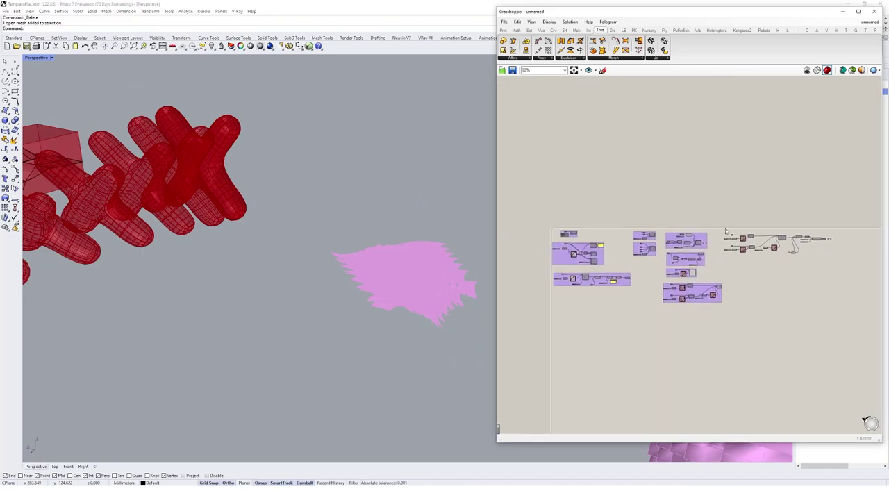
pyautogui.moveTo(725, 204); pyautogui.dragTo(529, 340)
pyautogui.rightClick(685, 197)
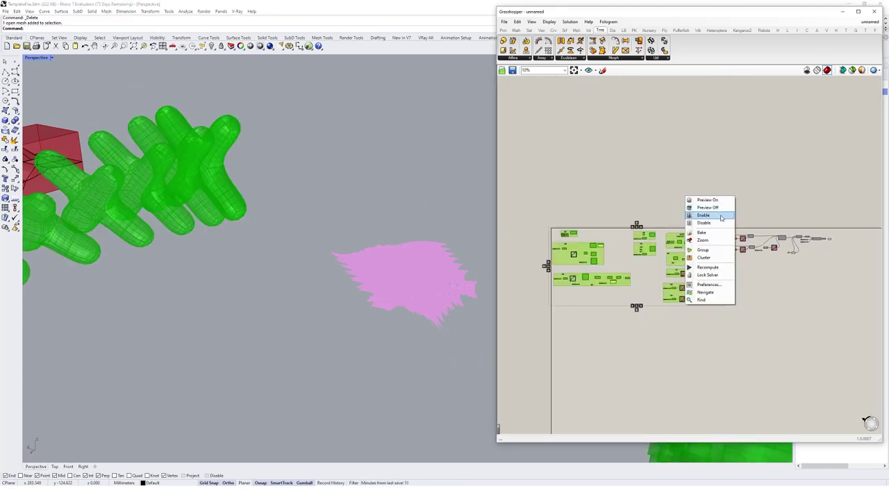
pyautogui.click(721, 218)
pyautogui.rightClick(725, 213)
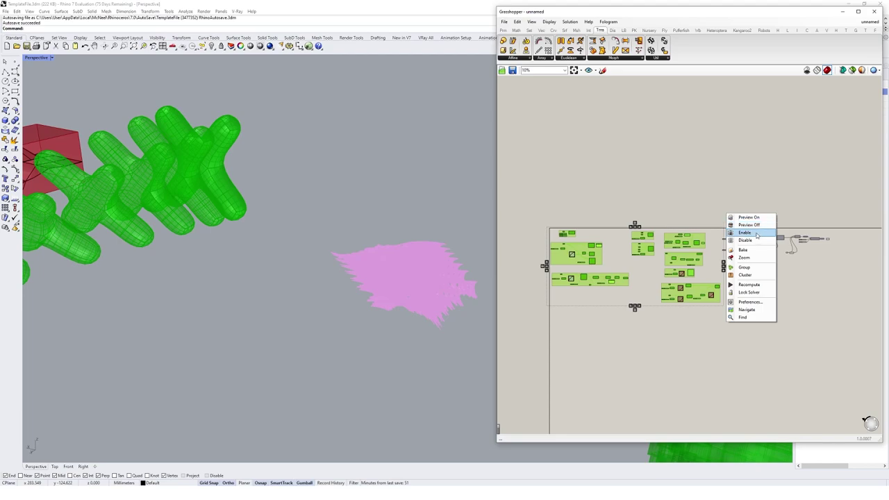
pyautogui.click(756, 233)
pyautogui.rightClick(746, 210)
pyautogui.click(746, 216)
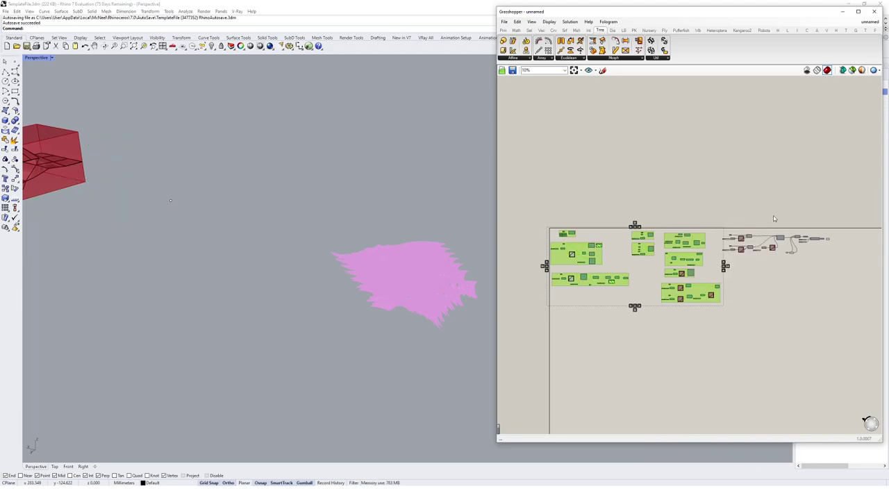
pyautogui.scroll(5, 786, 240)
pyautogui.click(613, 240)
pyautogui.moveTo(436, 304); pyautogui.dragTo(396, 304, button='right')
pyautogui.moveTo(842, 243); pyautogui.dragTo(783, 240, button='right')
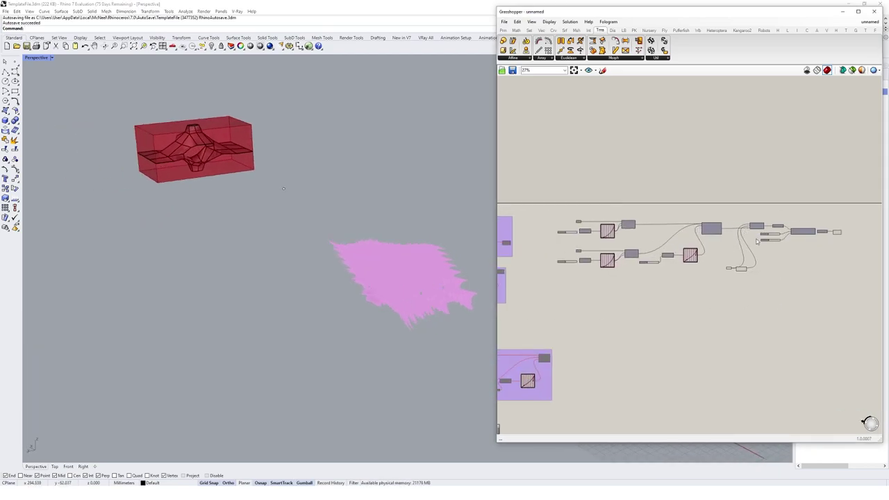
pyautogui.scroll(3, 783, 240)
pyautogui.click(866, 228)
pyautogui.rightClick(854, 190)
pyautogui.click(868, 201)
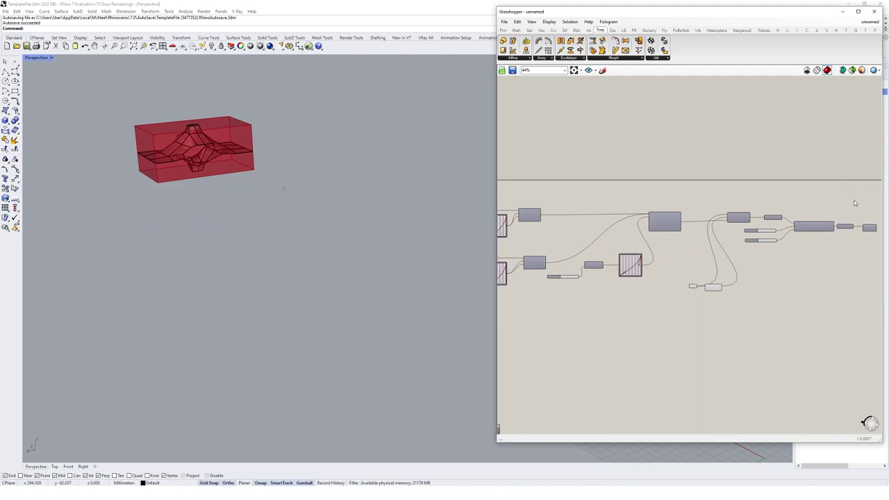
pyautogui.click(869, 227)
pyautogui.rightClick(854, 193)
pyautogui.click(861, 196)
# Zoom the Rhino viewport to the Custom Preview mesh and set its display mode to Rendered.
pyautogui.rightClick(855, 193)
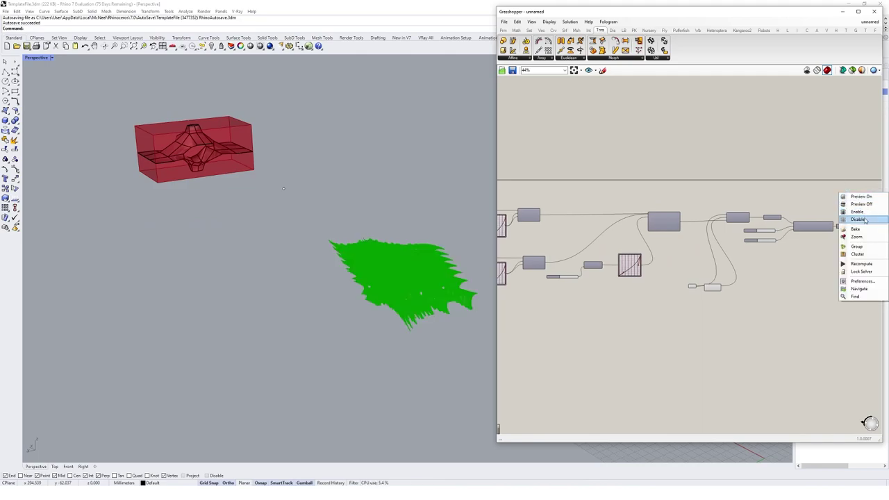
pyautogui.click(861, 237)
pyautogui.click(36, 57)
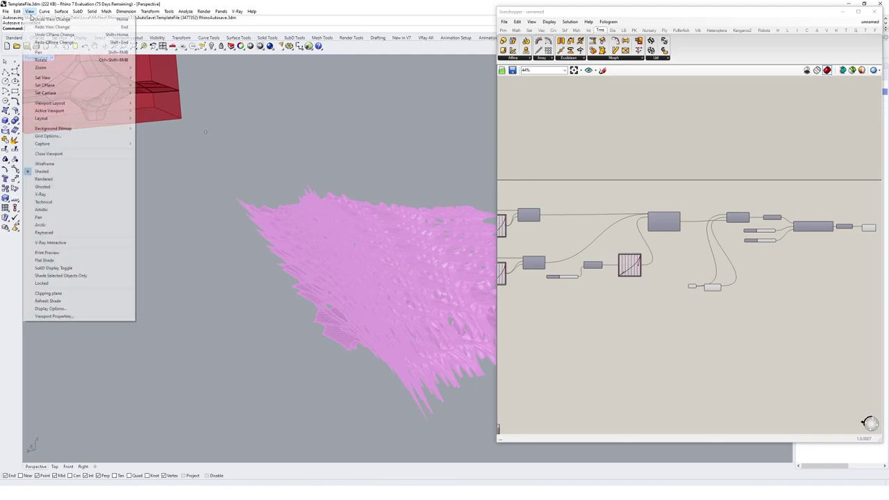
pyautogui.click(67, 184)
pyautogui.moveTo(251, 283); pyautogui.dragTo(451, 299, button='right')
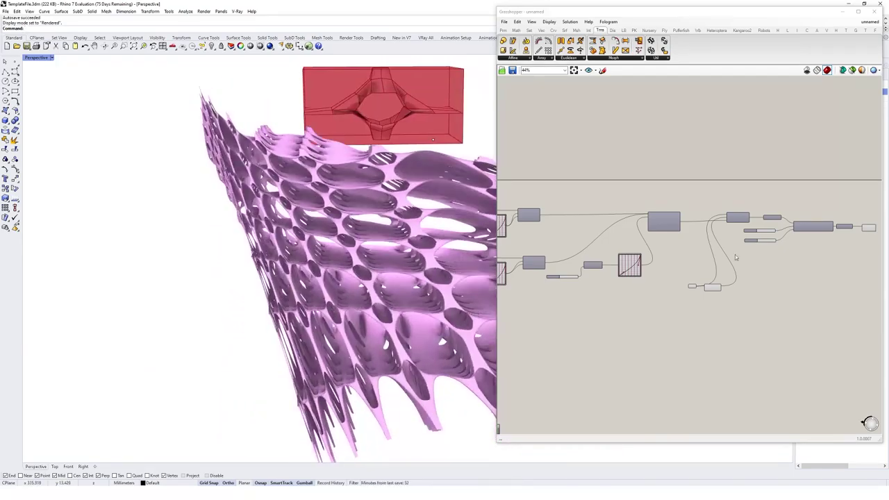
# Turn off the previews of the source Mesh and Bounding Box components and inspect the rendered mesh structure from several angles.
pyautogui.scroll(4, 728, 264)
pyautogui.moveTo(575, 323); pyautogui.dragTo(555, 269)
pyautogui.click(586, 289)
pyautogui.moveTo(417, 278); pyautogui.dragTo(316, 187, button='right')
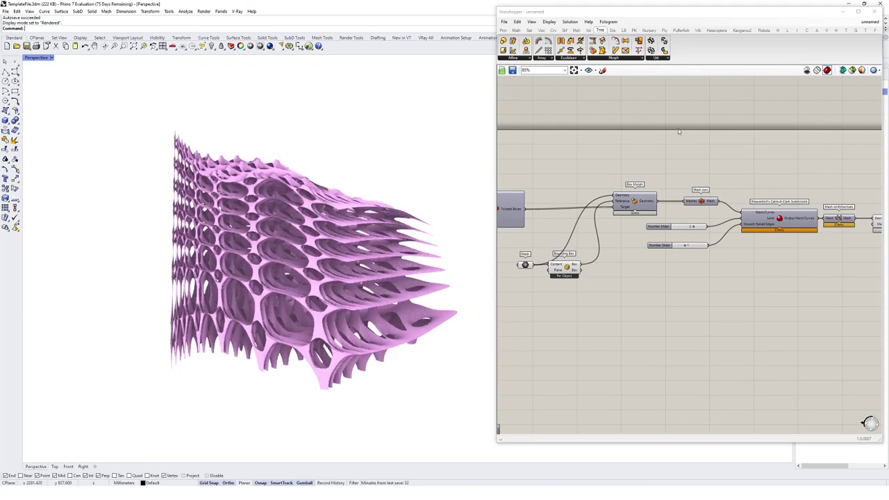
pyautogui.moveTo(389, 278); pyautogui.dragTo(376, 300, button='right')
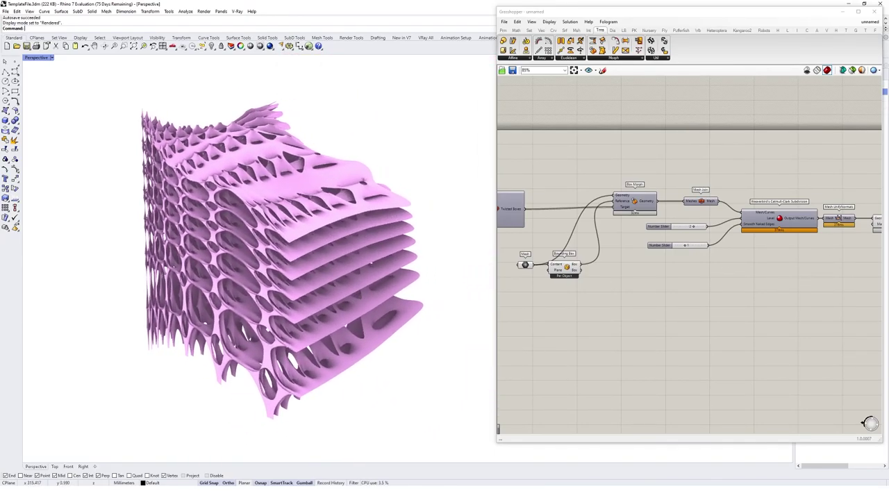